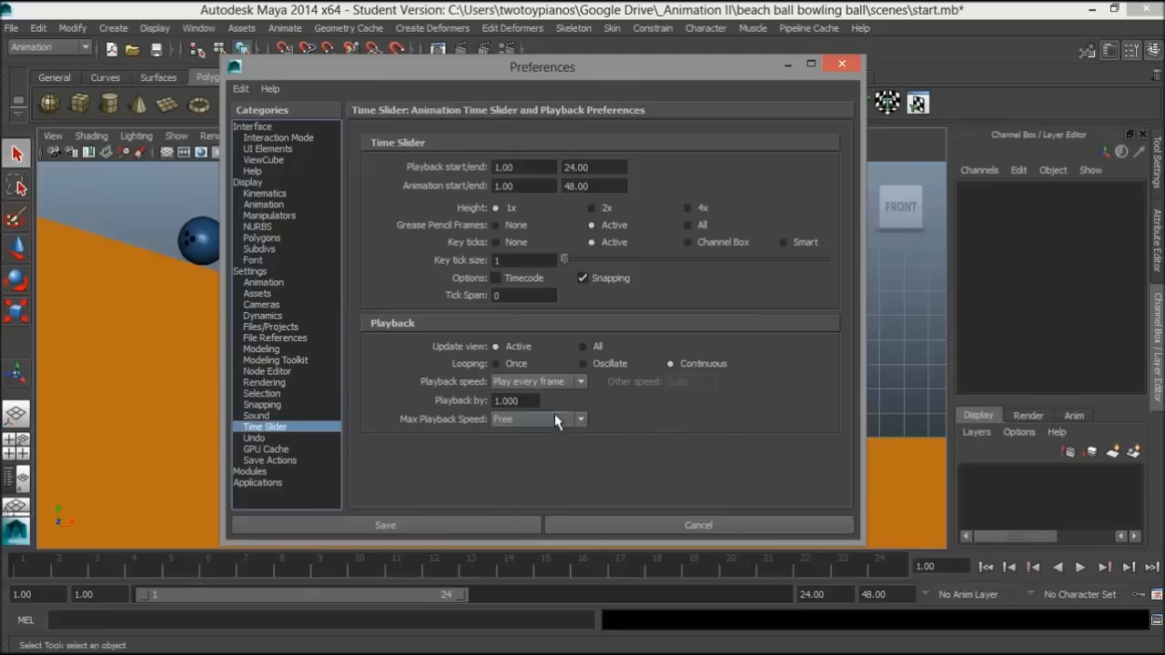
Step: Set the playback speed to Real-time [24 fps] and enable weighted tangents in the animation preferences
left_click(575, 384)
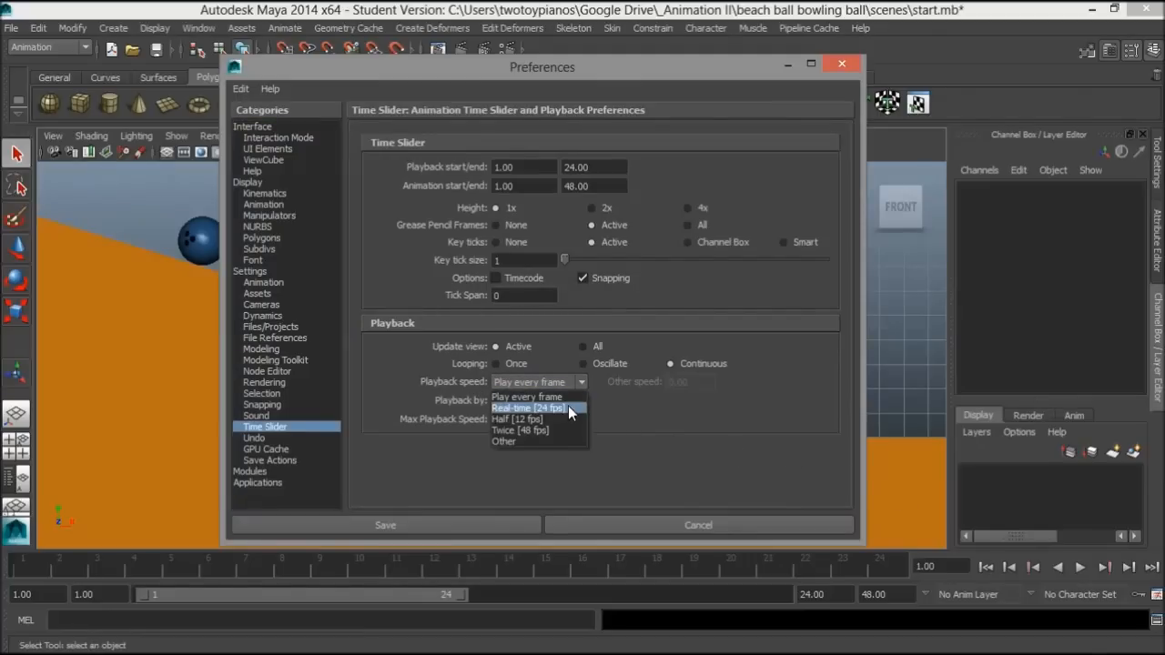
left_click(568, 406)
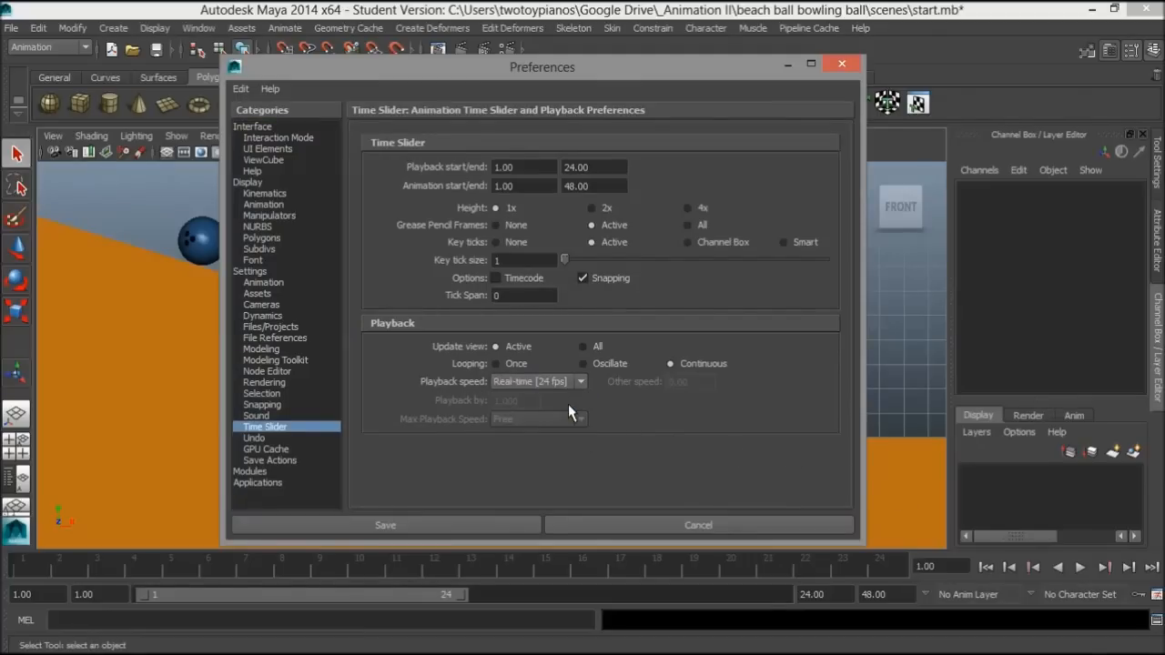
left_click(263, 283)
left_click(499, 298)
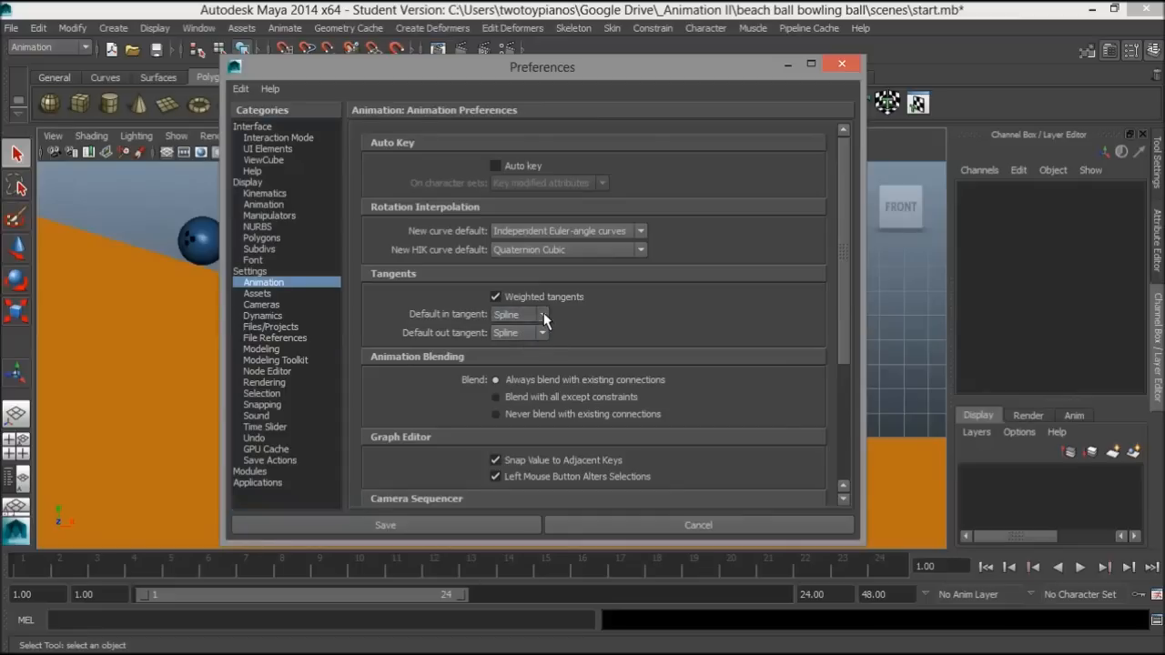
Step: Set the default in and out tangents to Linear and save the preferences
left_click(543, 314)
left_click(538, 340)
left_click(542, 334)
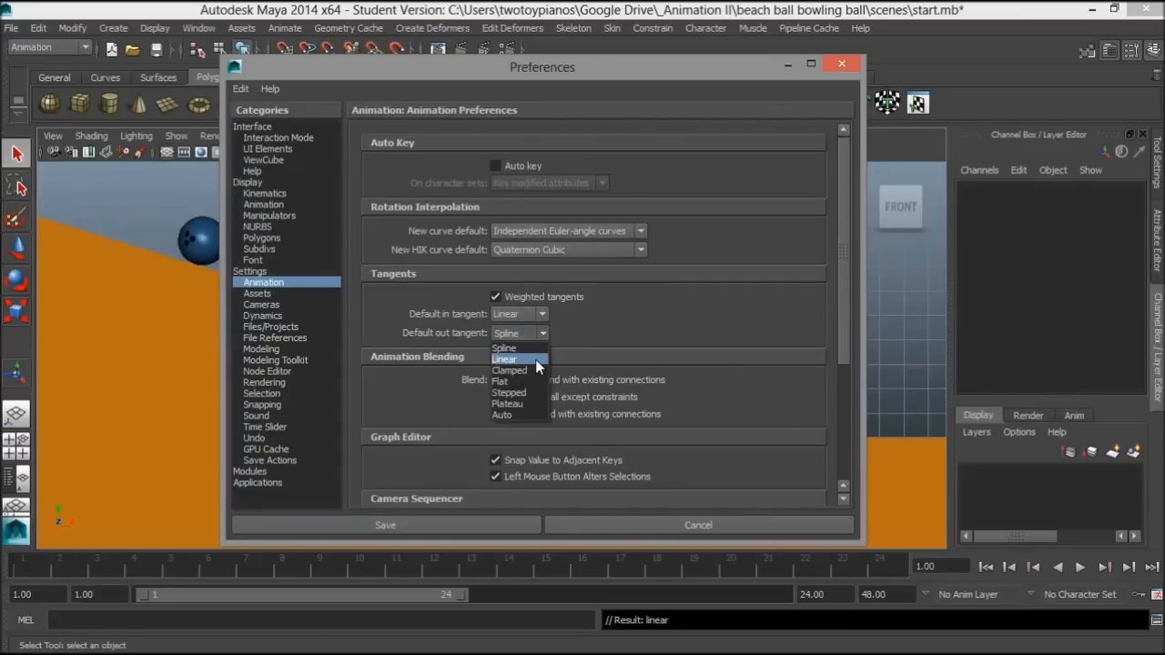
left_click(535, 359)
left_click(482, 528)
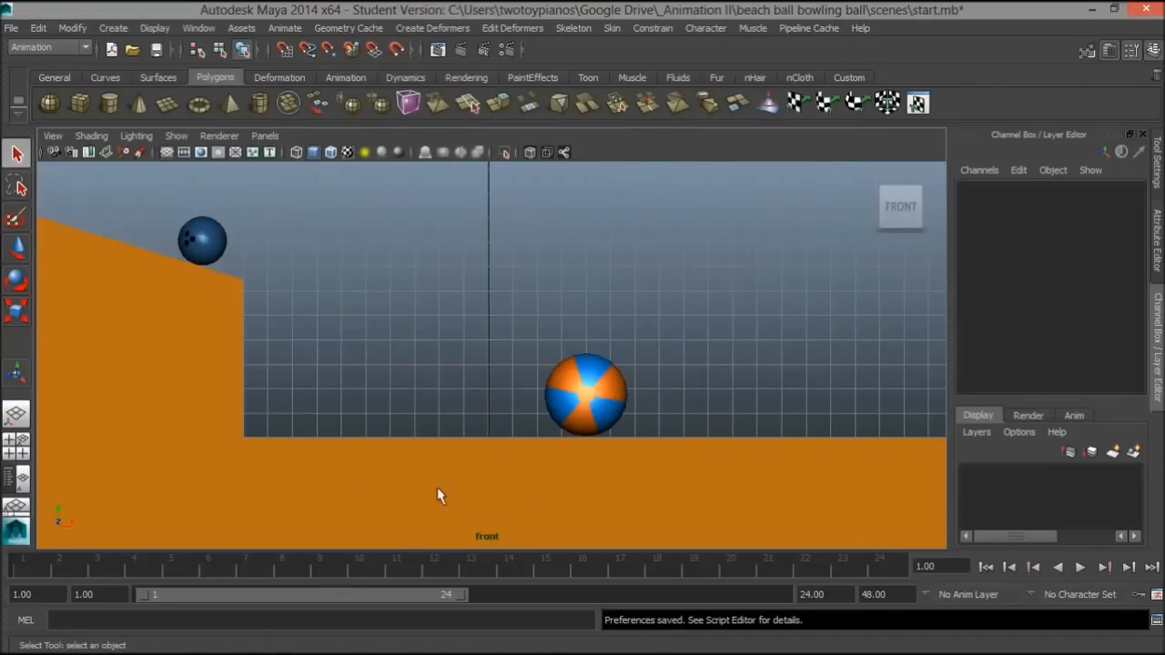
Step: Switch to the viewport-over-Graph-Editor layout and show the orthographic front view in a slightly taller viewport
left_click(17, 510)
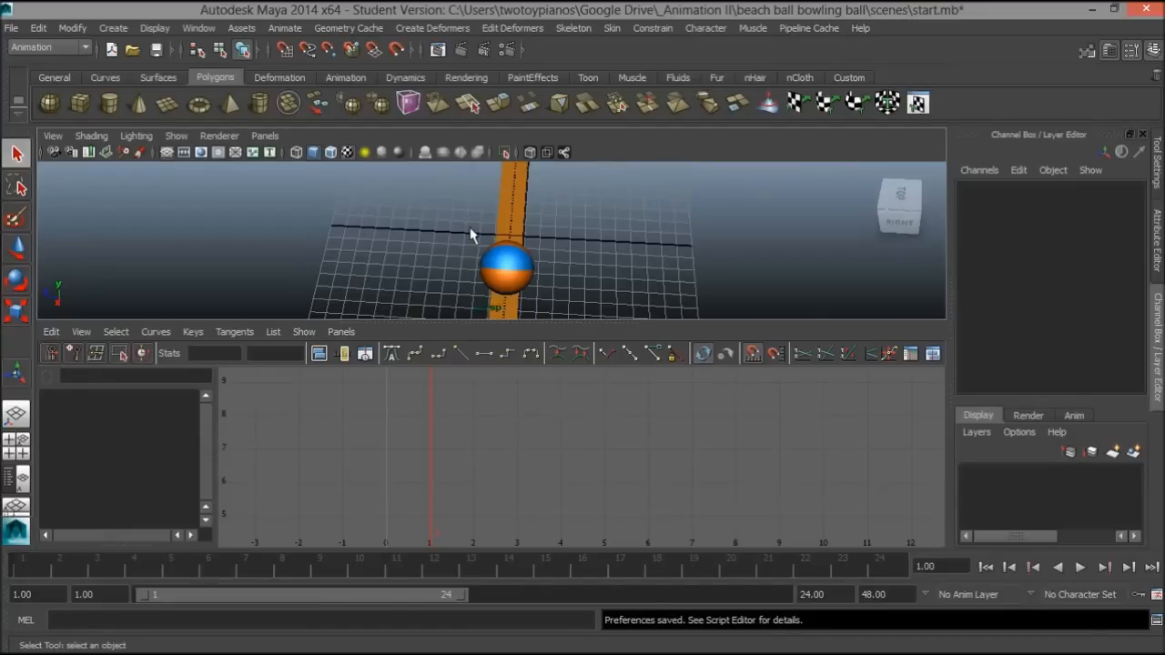
left_click(265, 135)
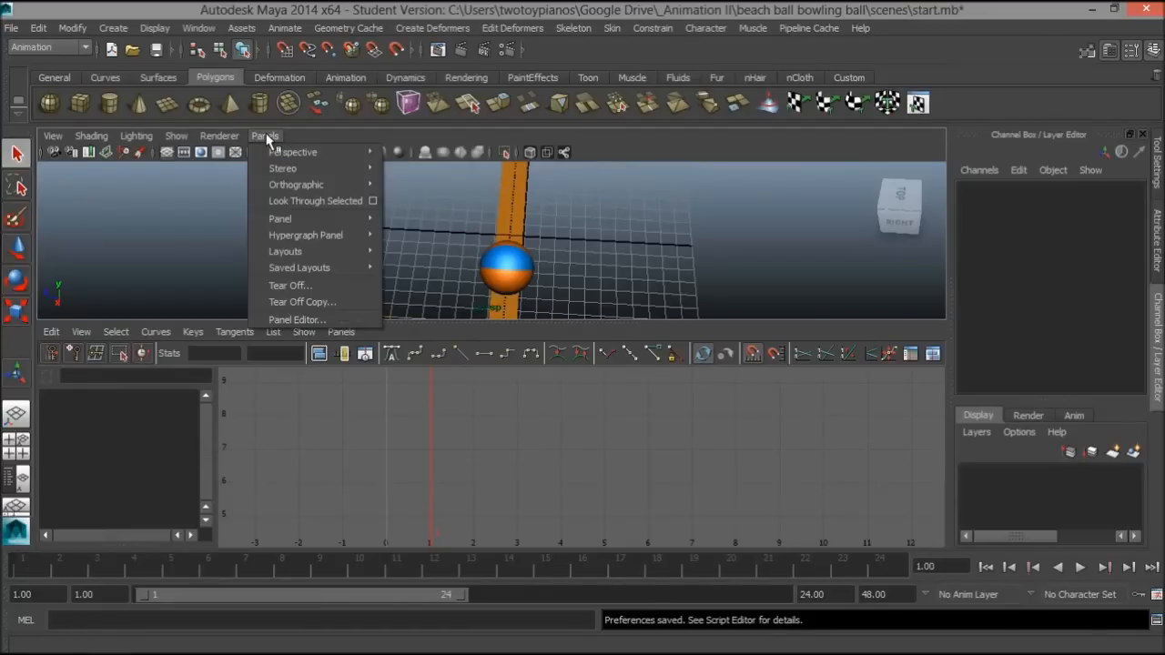
mouse_move(301, 185)
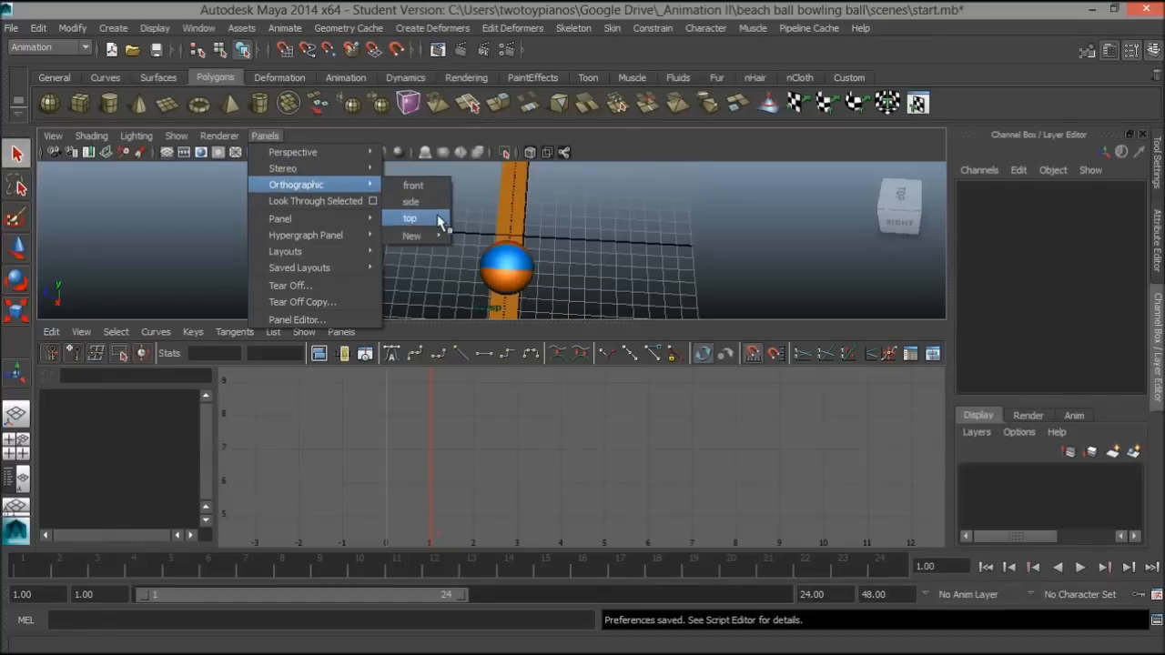
left_click(430, 187)
scroll(495, 228, "down", 4)
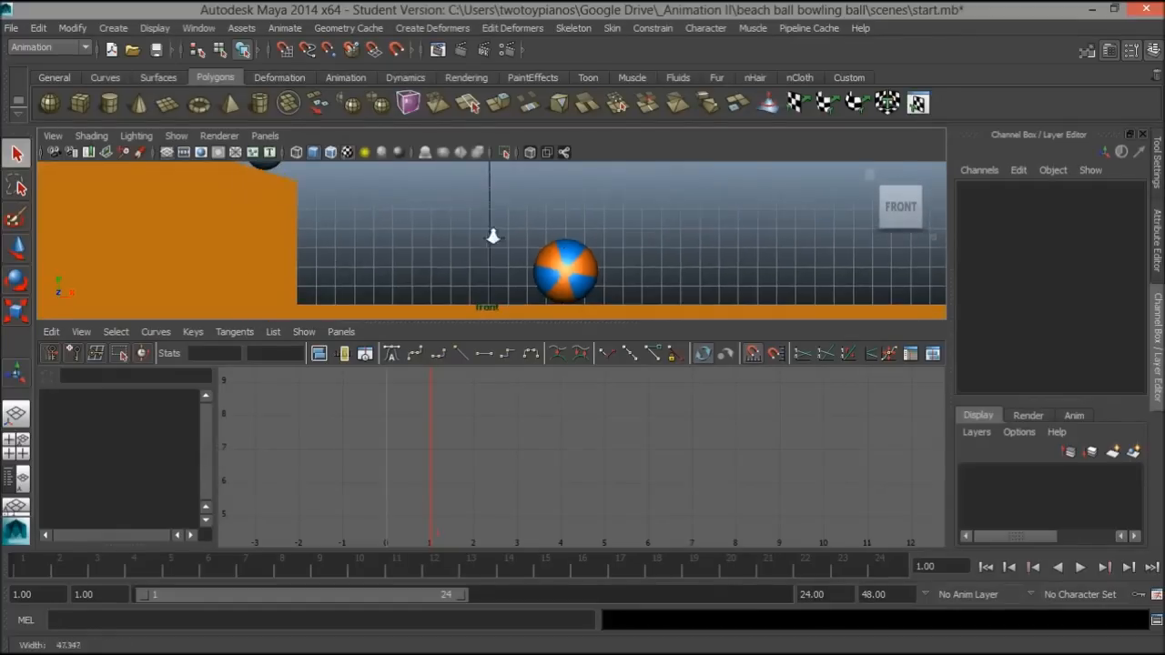
scroll(537, 242, "down", 2)
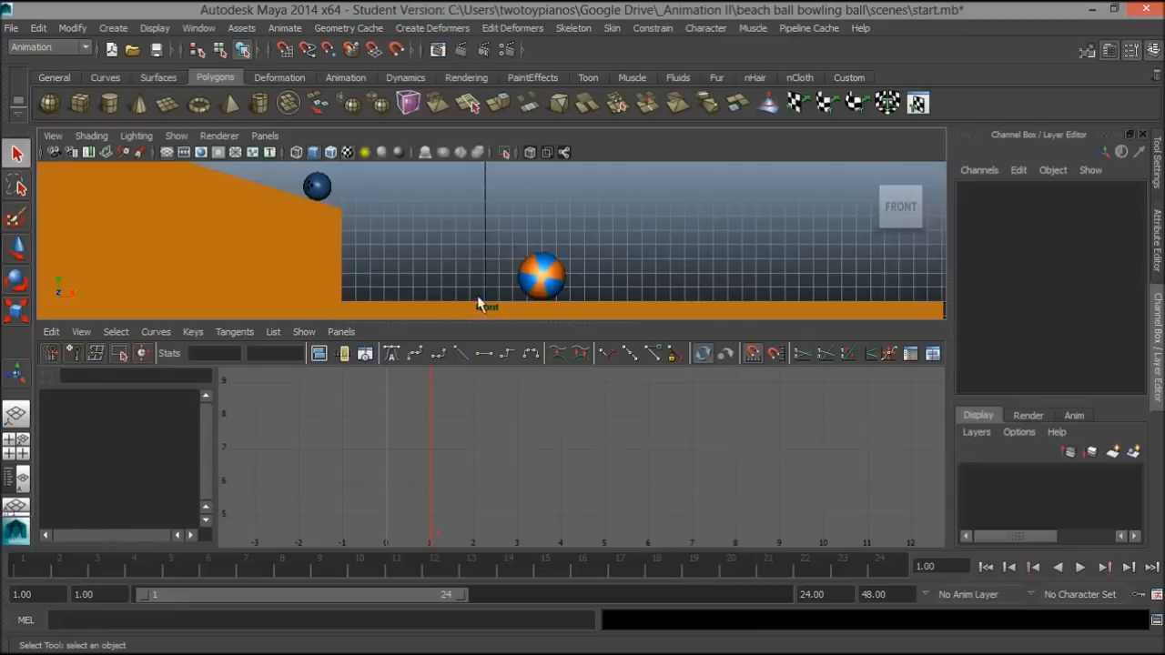
left_click_drag(445, 323, 446, 356)
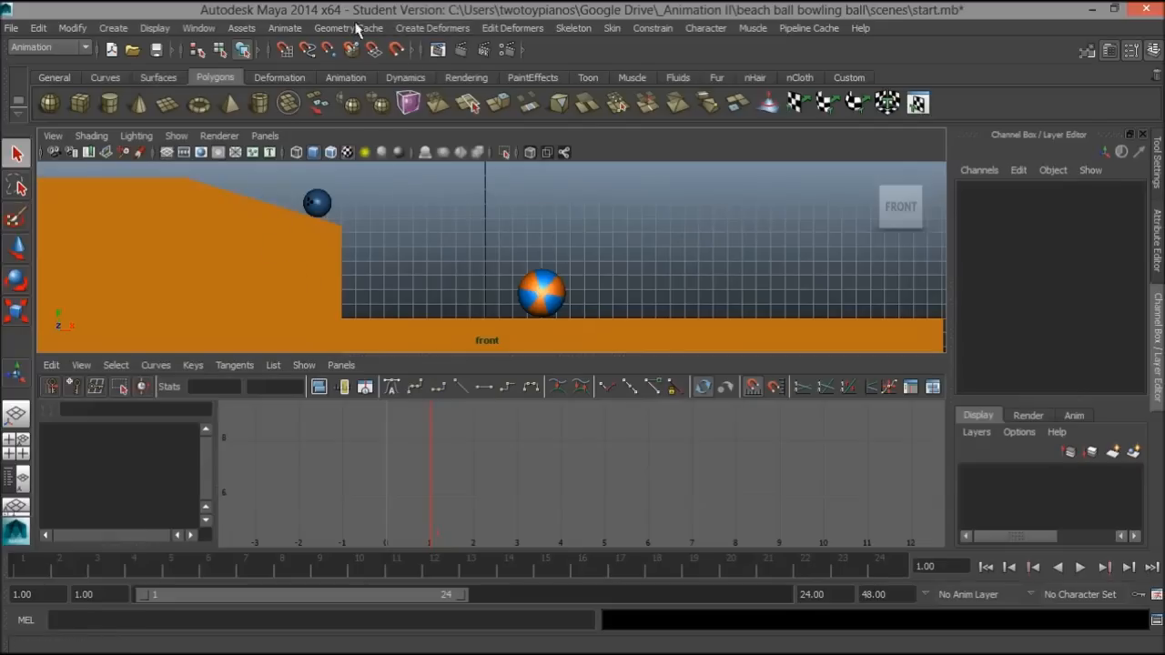
Step: Hide the shelf, status line and command line to free up workspace
left_click(172, 33)
mouse_move(246, 103)
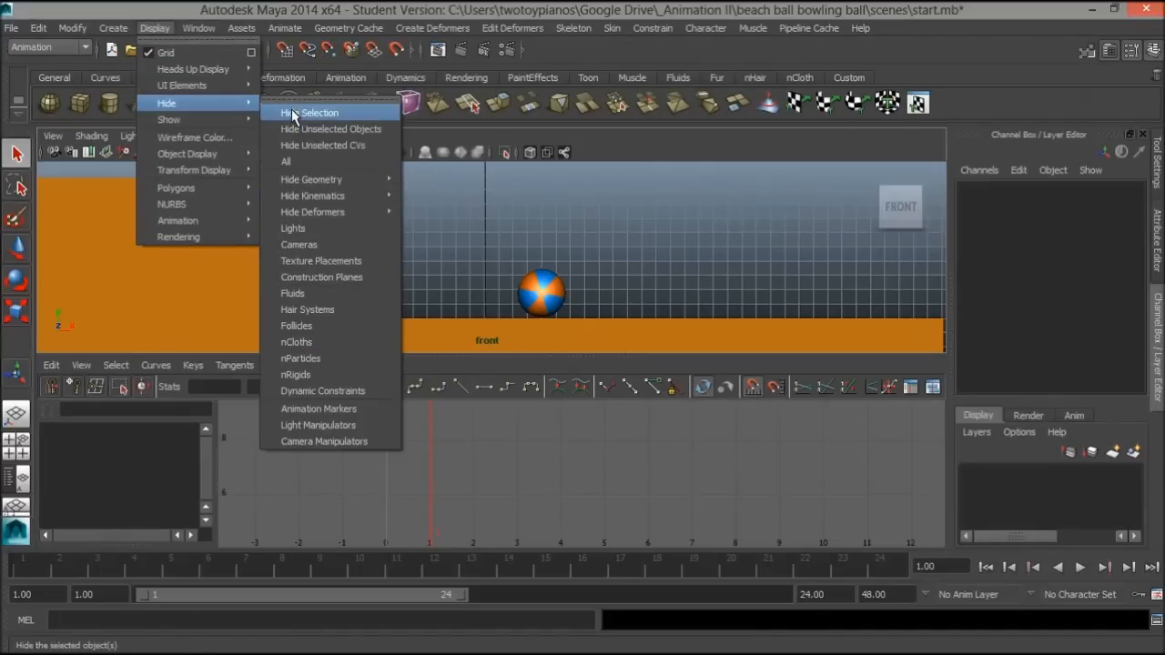
mouse_move(191, 85)
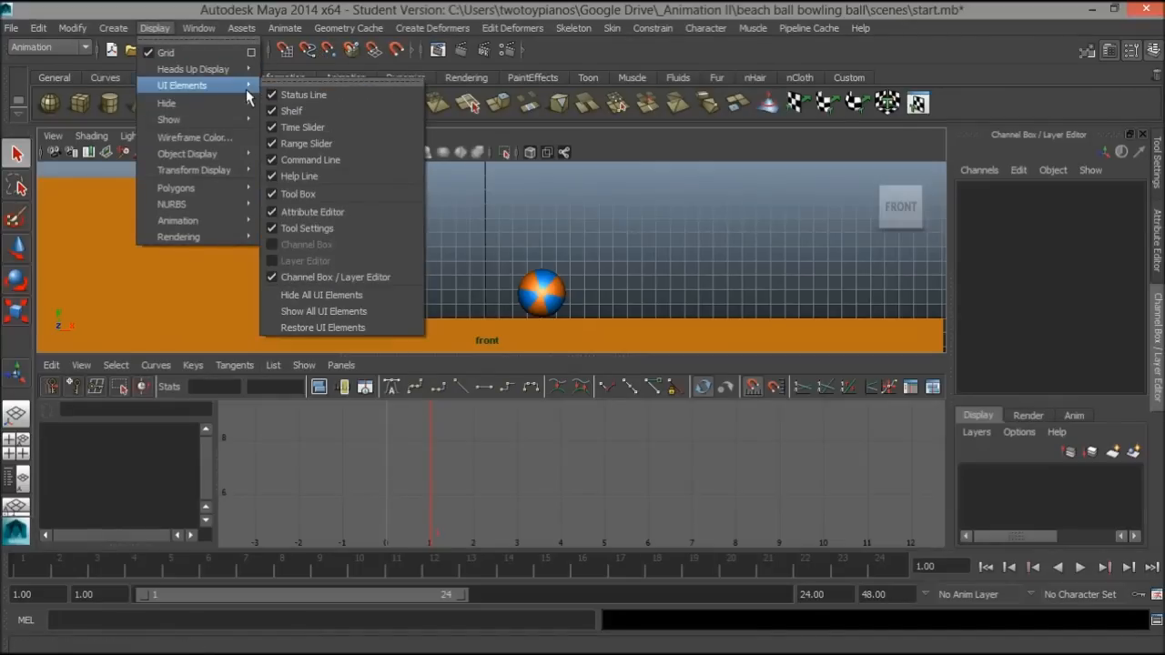
left_click(292, 111)
left_click(151, 32)
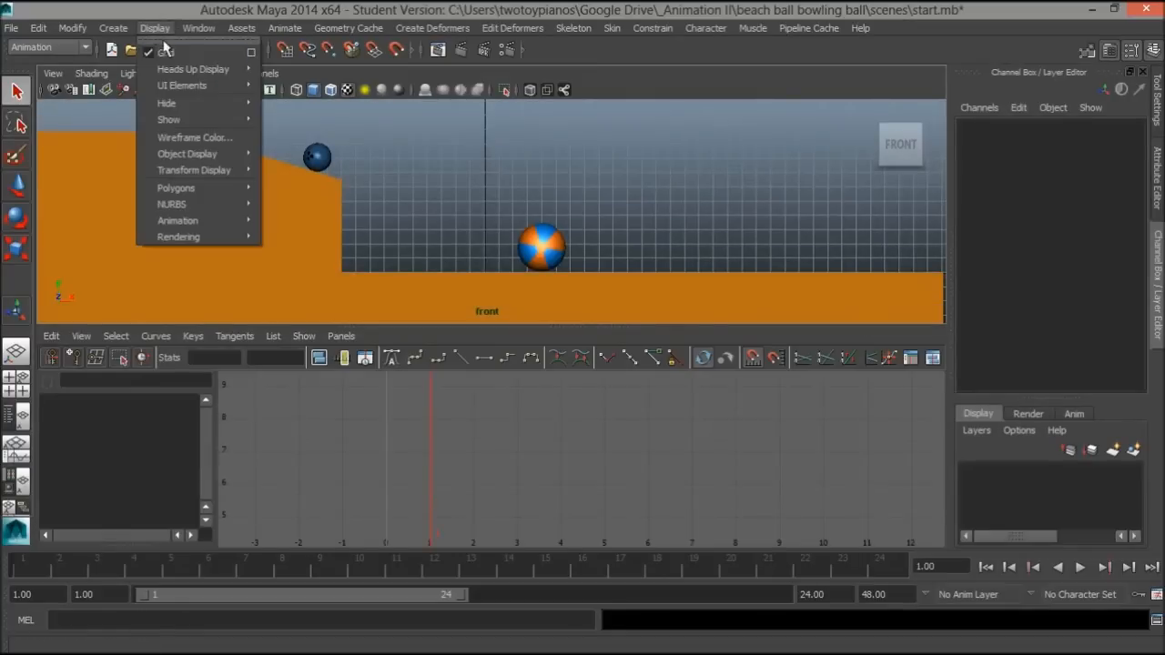
mouse_move(187, 86)
left_click(312, 95)
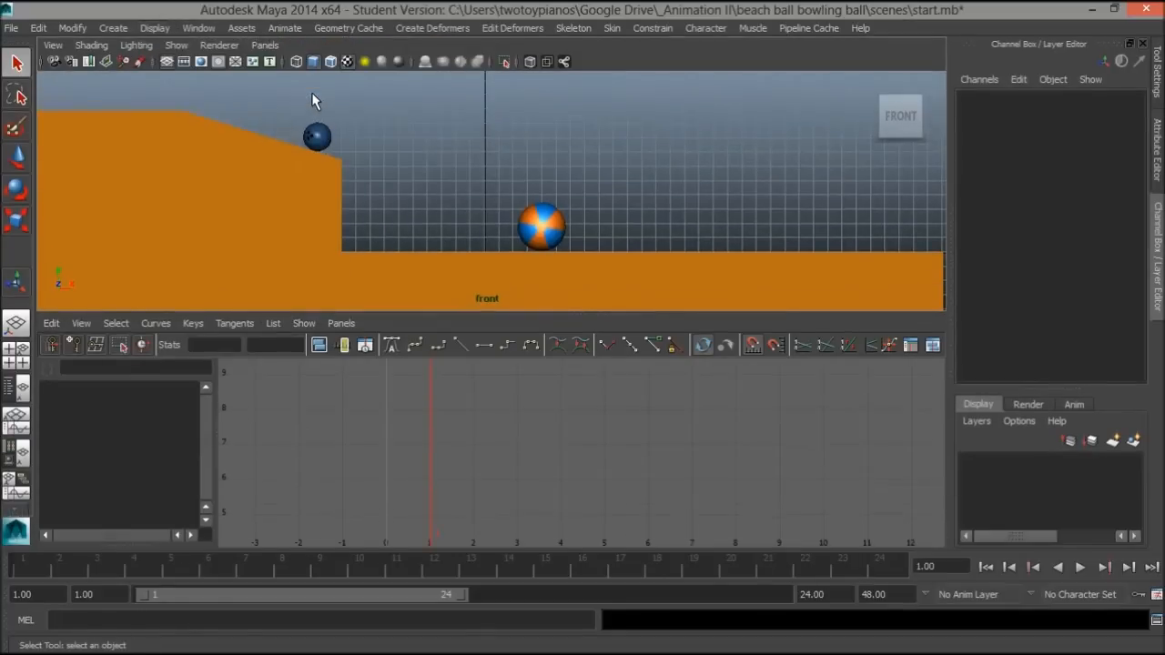
left_click(154, 29)
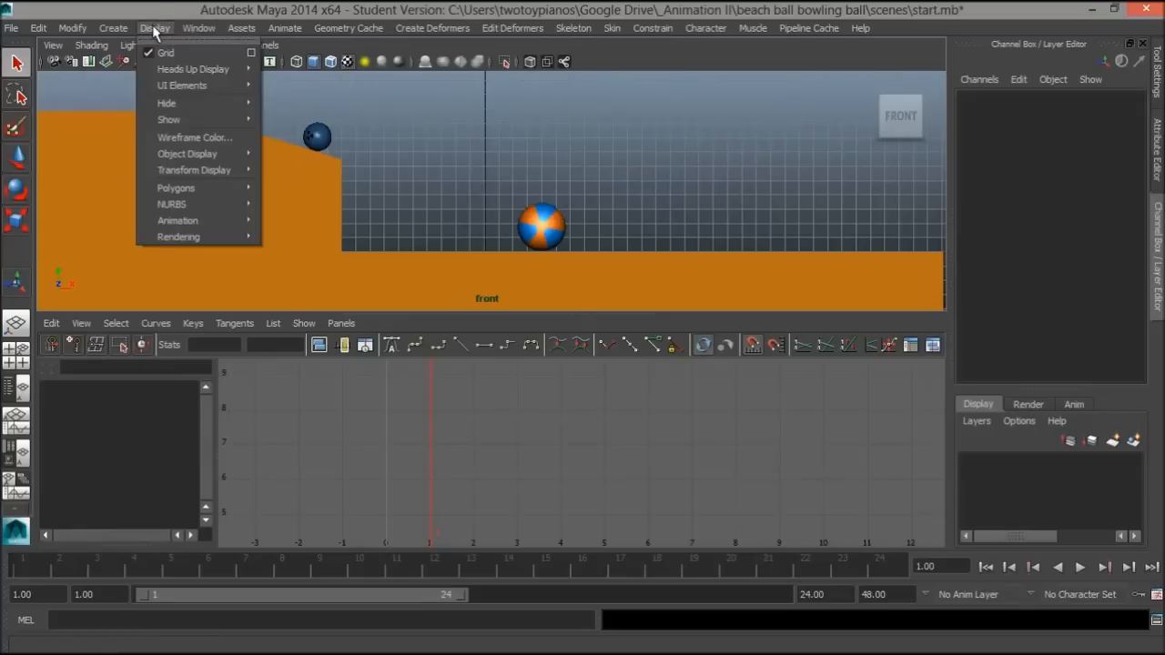
mouse_move(193, 86)
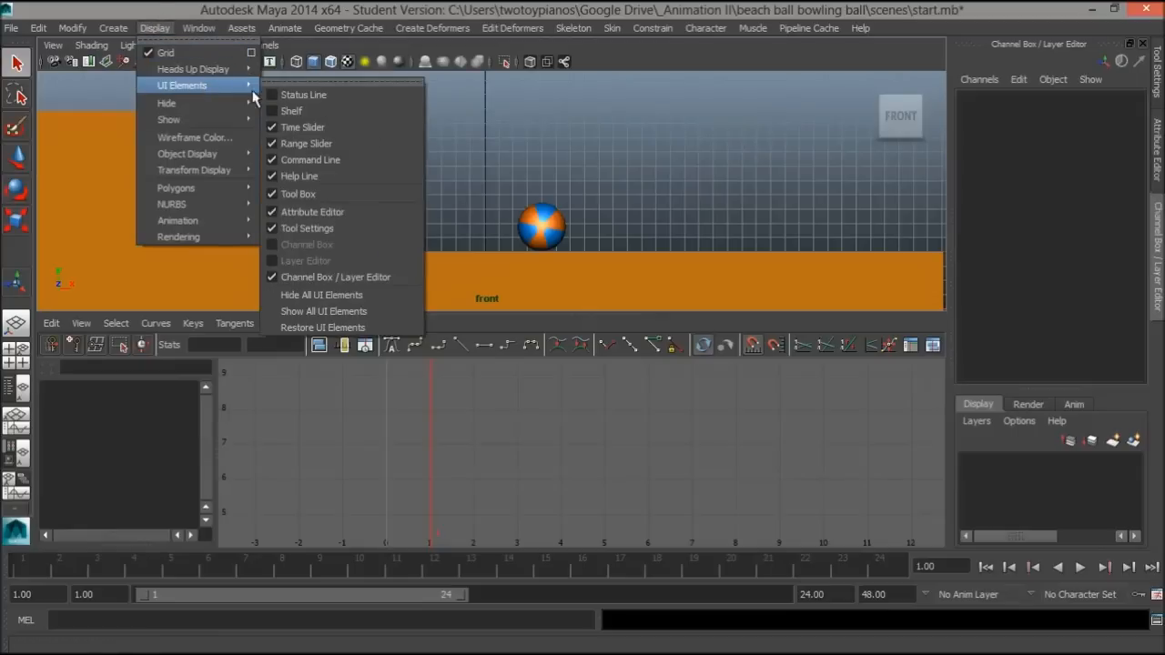
left_click(357, 159)
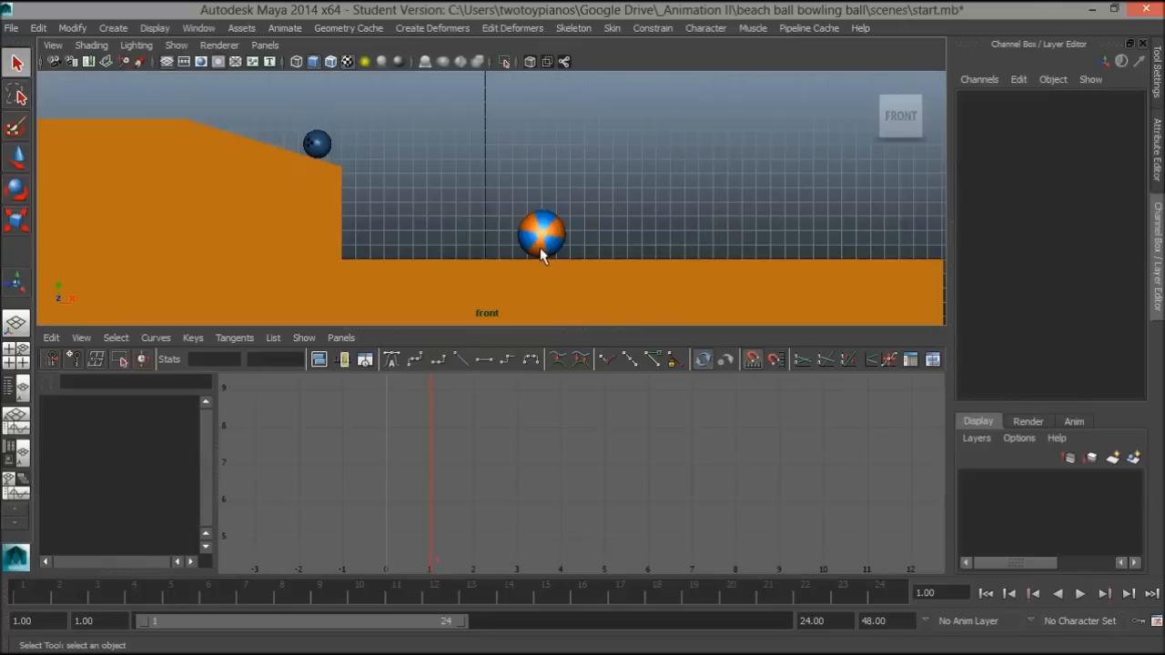
Step: Set the playback end frame to 96
mouse_move(487, 642)
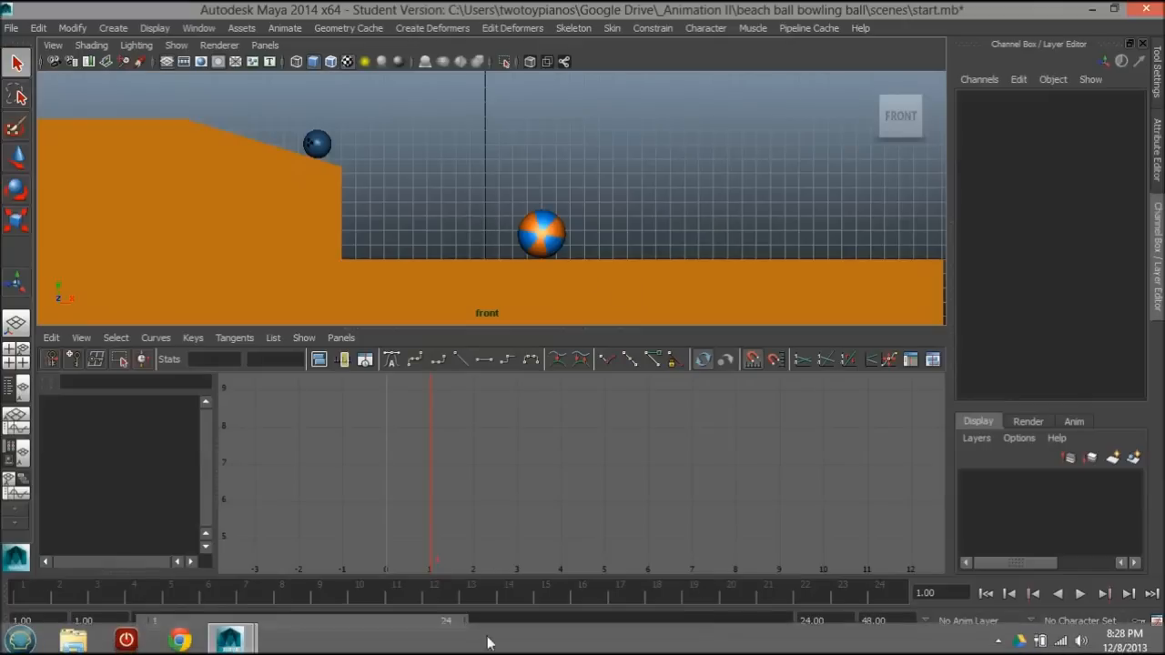
double_click(813, 619)
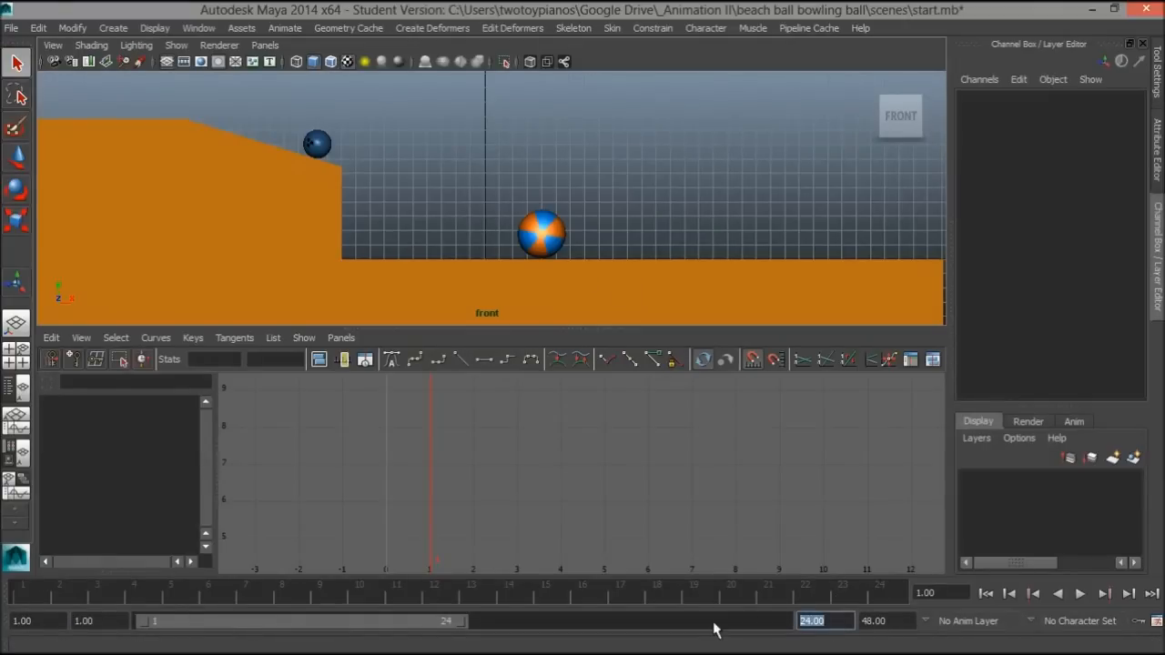
type("96")
key("Return")
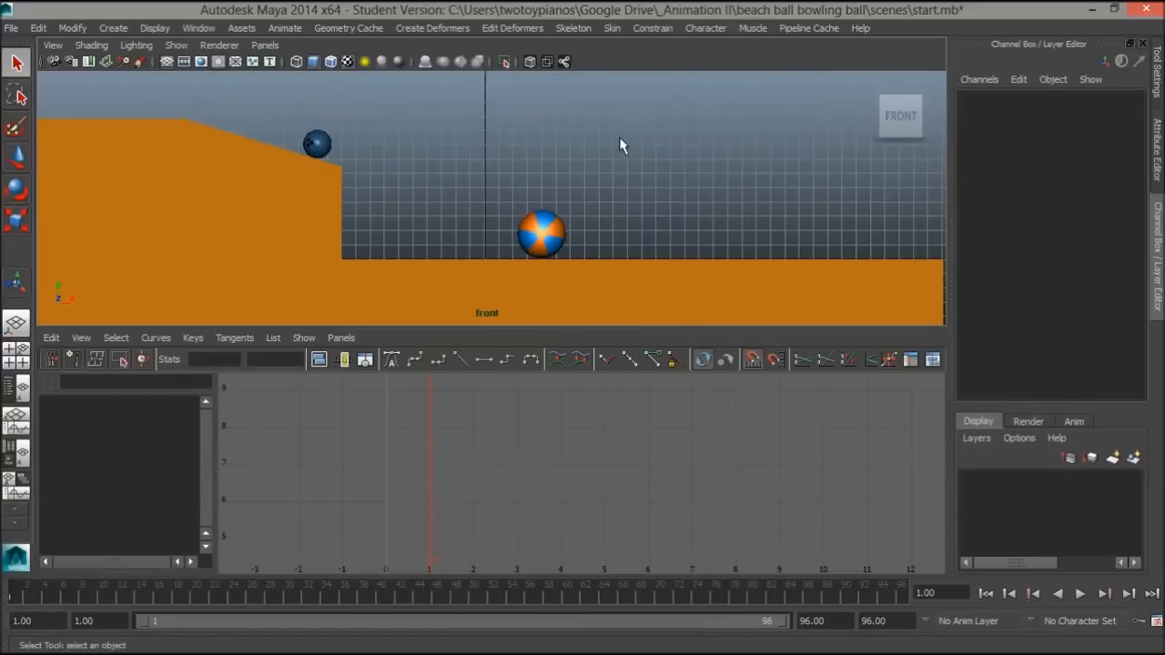
Step: Enlarge the front viewport and key the bowling ball's Translate X and Translate Y at frame 1
scroll(338, 179, "up", 6)
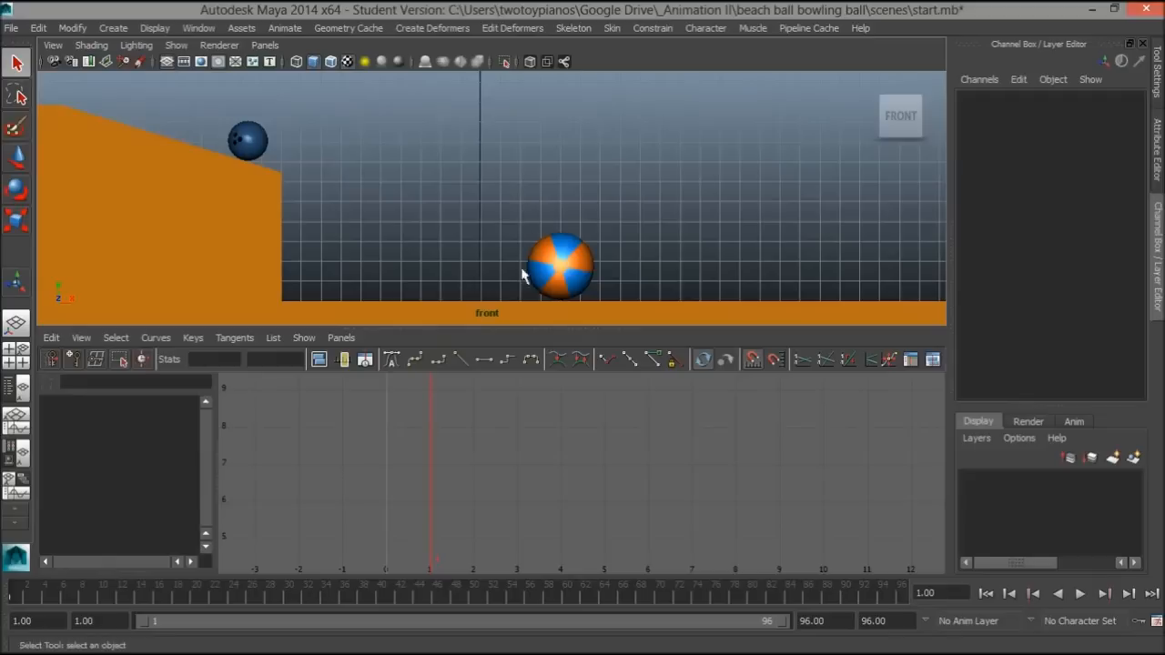
left_click_drag(446, 336, 443, 359)
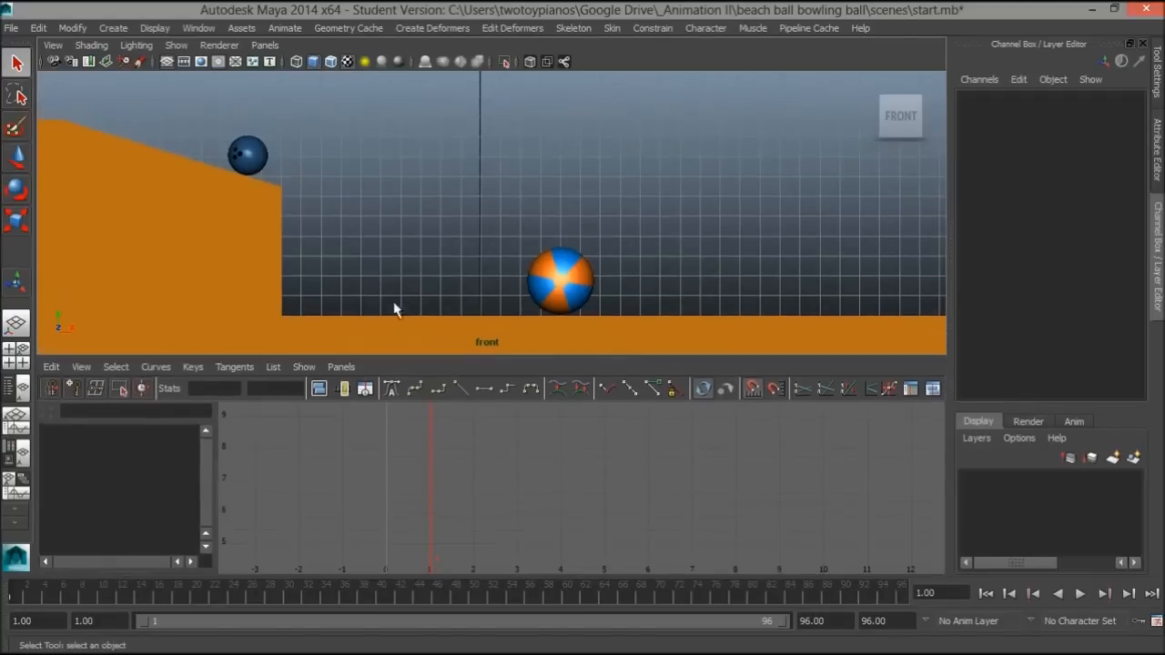
left_click(244, 162)
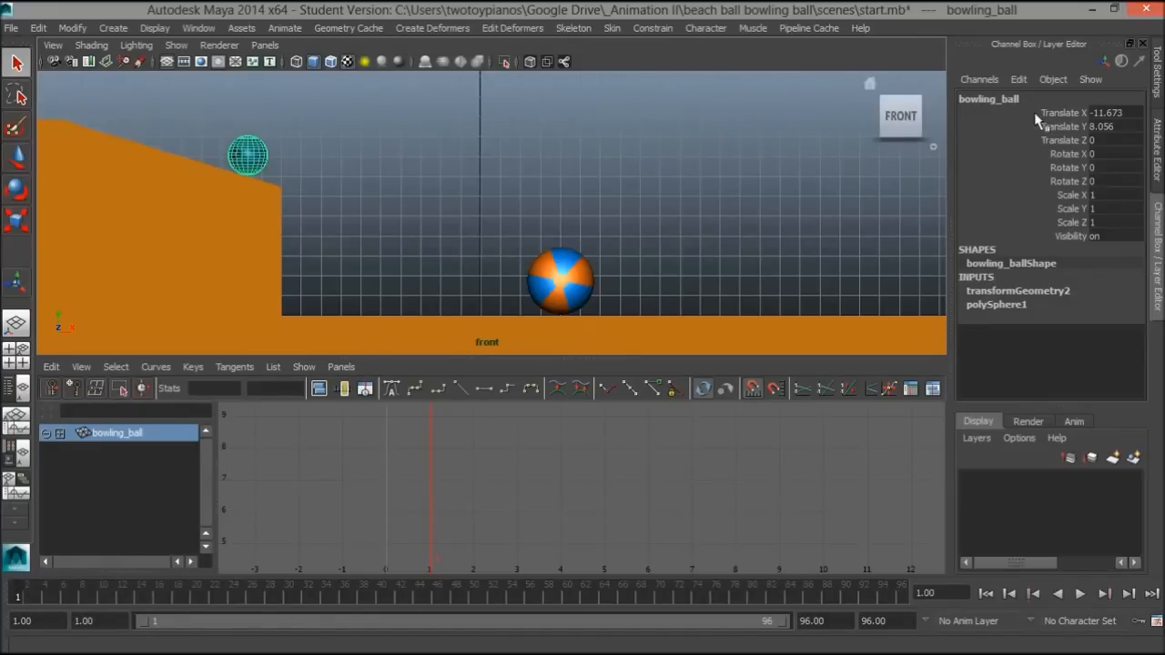
left_click_drag(1030, 113, 1026, 128)
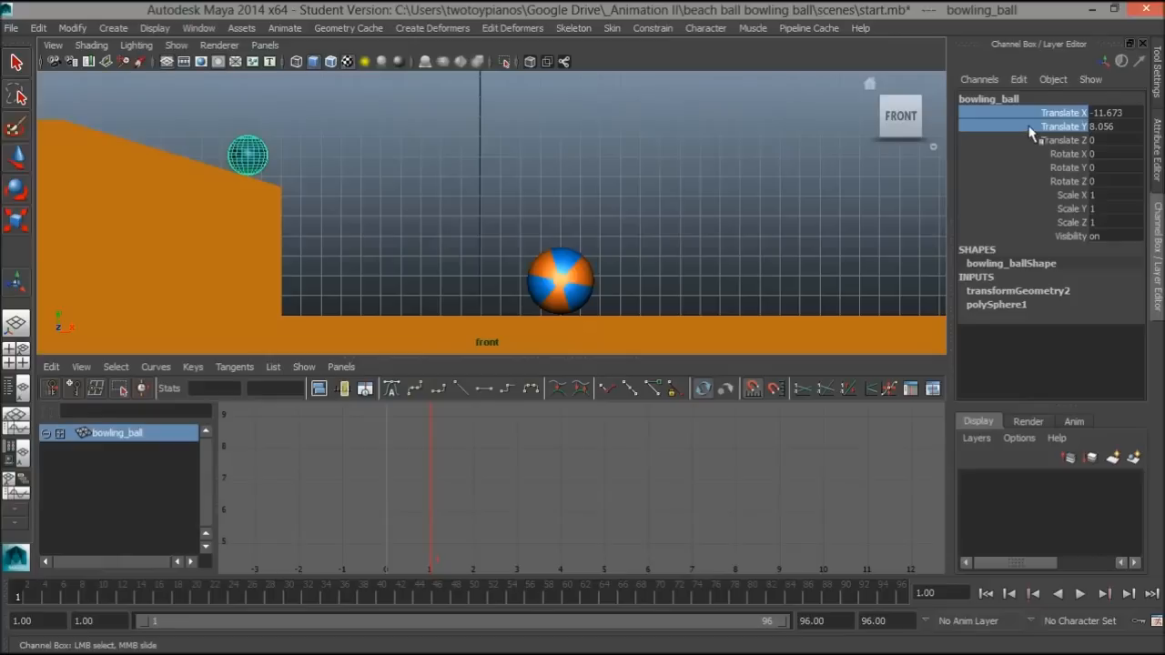
right_click(1058, 122)
left_click(1064, 143)
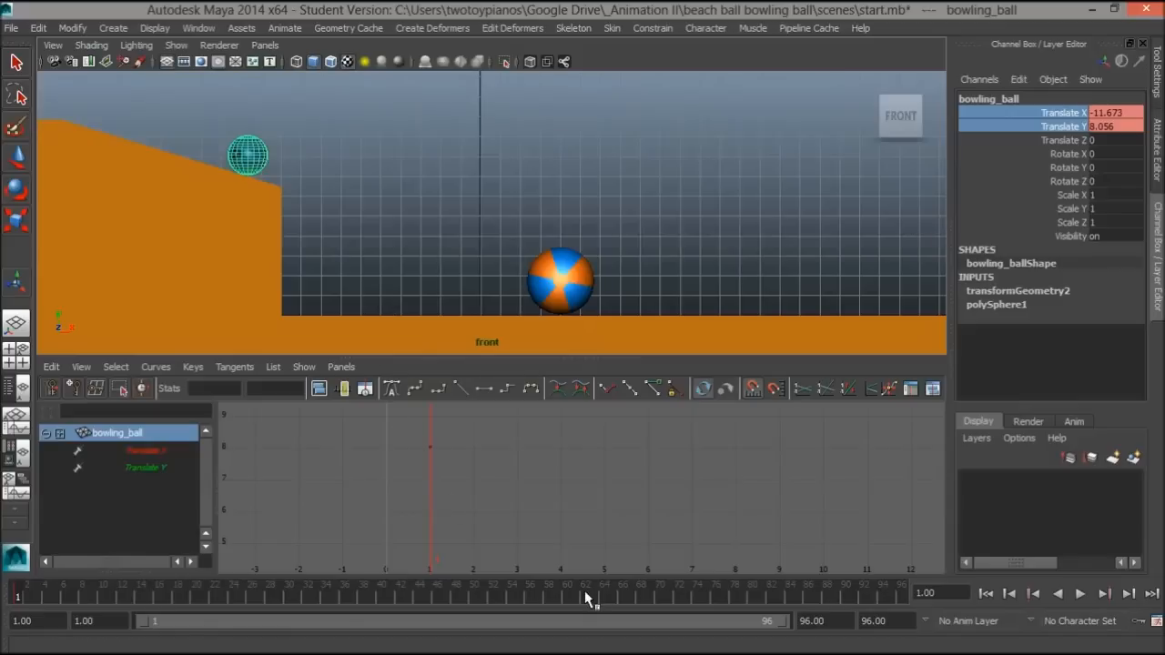
Step: Turn on auto keyframing and place the bowling ball on the ground at frame 16, about X -4.8, Y 1.0
mouse_move(1153, 621)
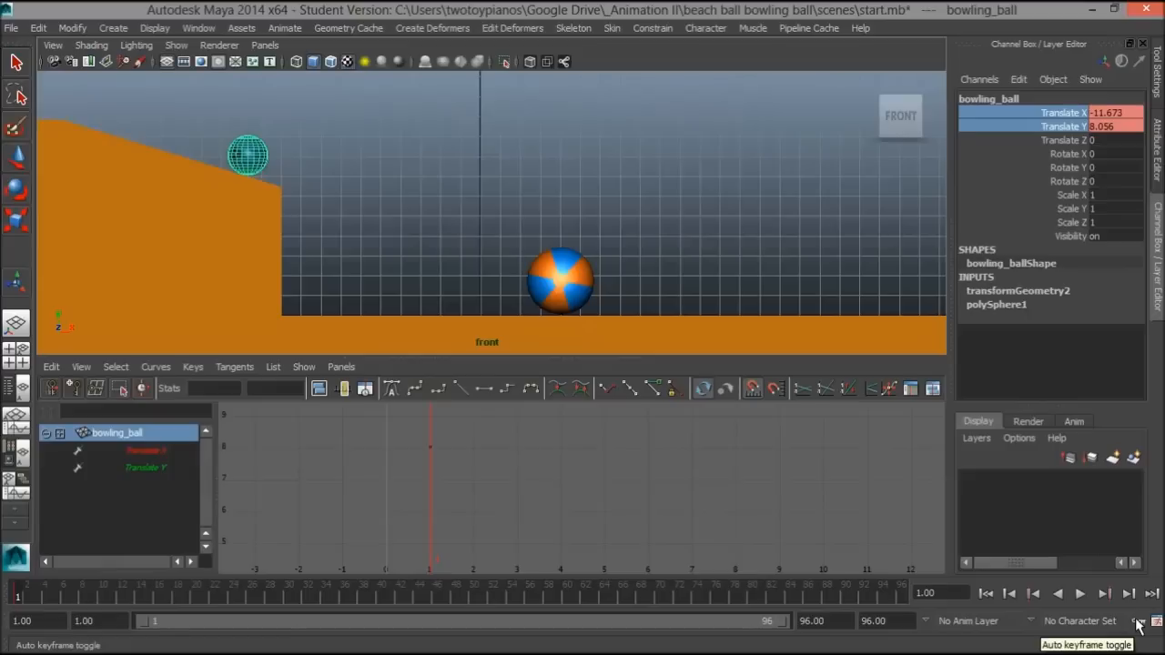
left_click(1137, 622)
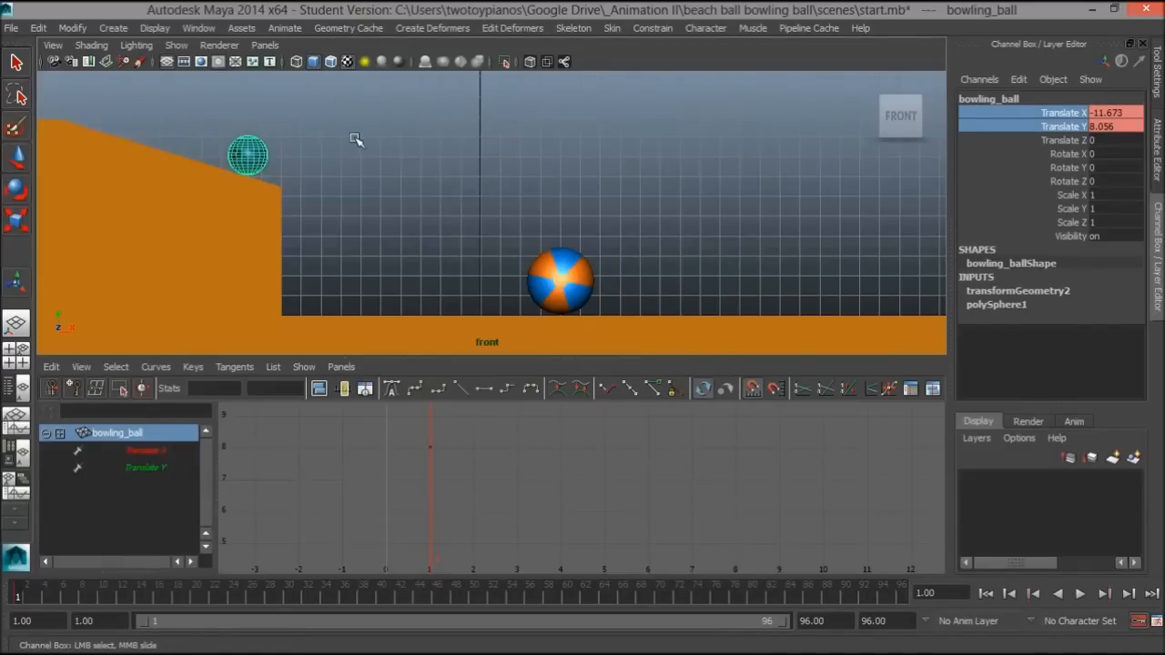
key("w")
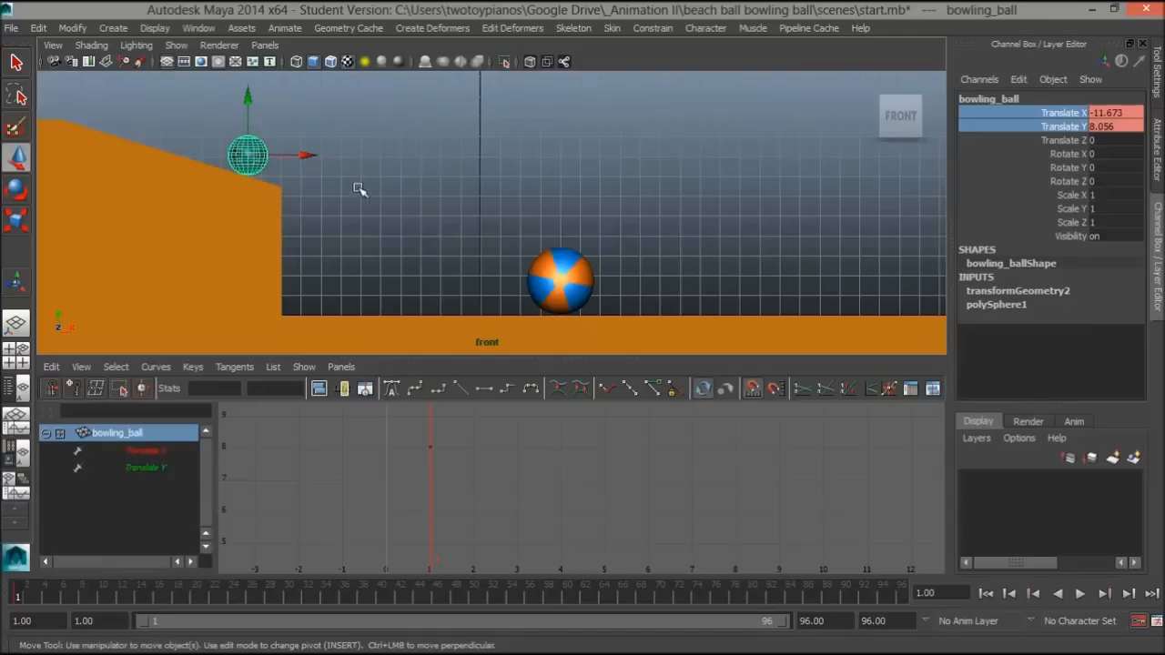
left_click_drag(16, 596, 159, 597)
left_click_drag(248, 156, 388, 305)
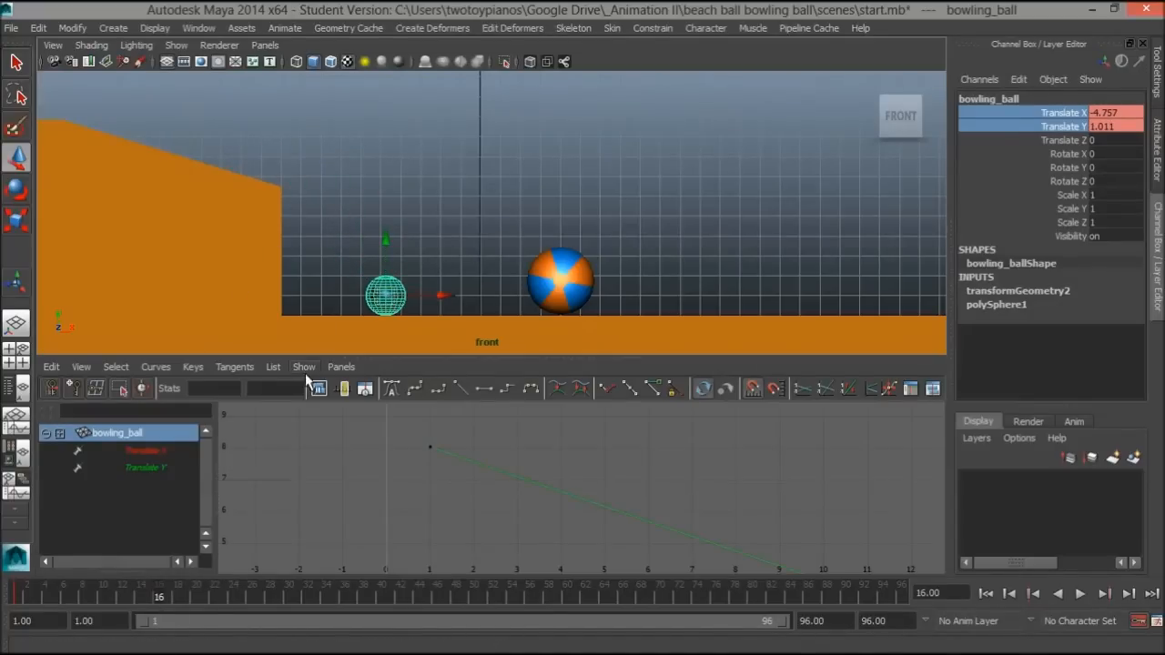
Step: Key the bowling ball's first bounce peak at frame 20, about X -3.7, Y 3.1, and its landing at frame 24, about X -2.7, Y 1.0
left_click(202, 597)
left_click_drag(389, 297, 411, 256)
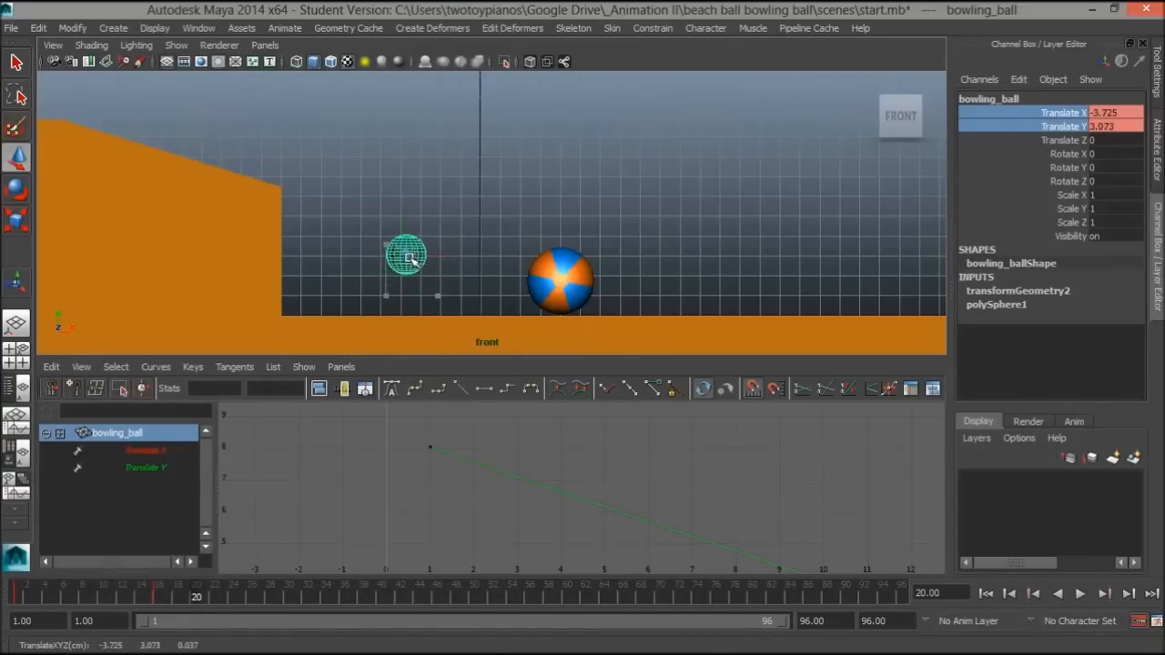
left_click(233, 597)
left_click_drag(406, 256, 424, 300)
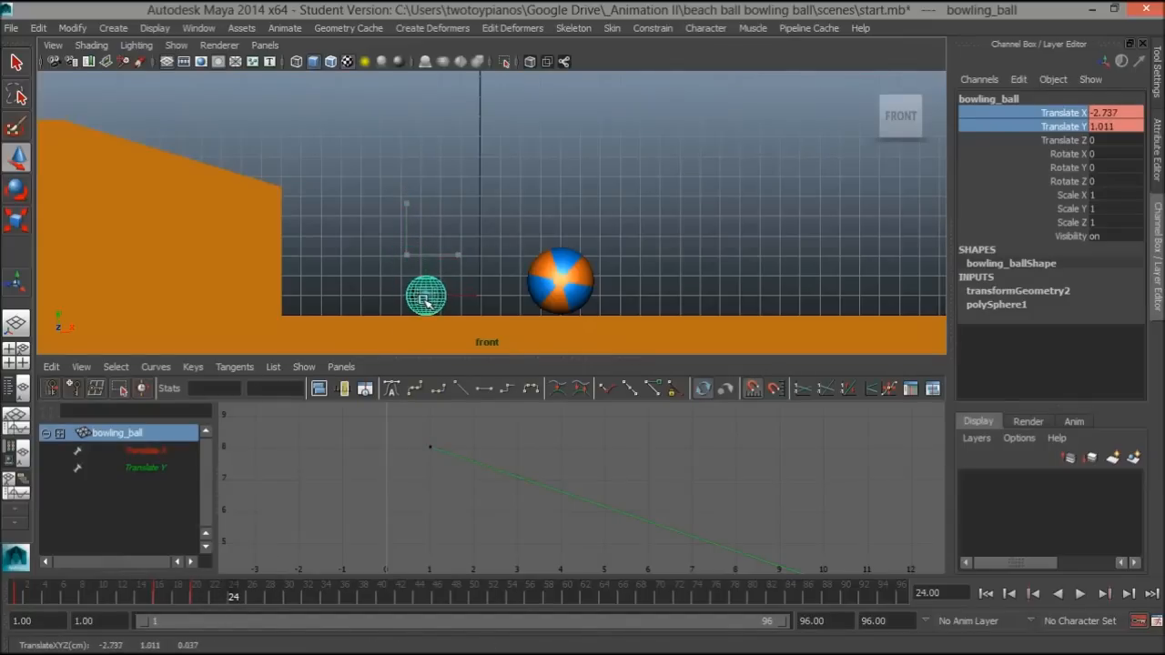
Step: Key a small second bounce at frame 26, about X -2.3, Y 1.4, landing at frame 28, about X -1.8, Y 1.0
left_click(256, 597)
left_click_drag(422, 298, 431, 290)
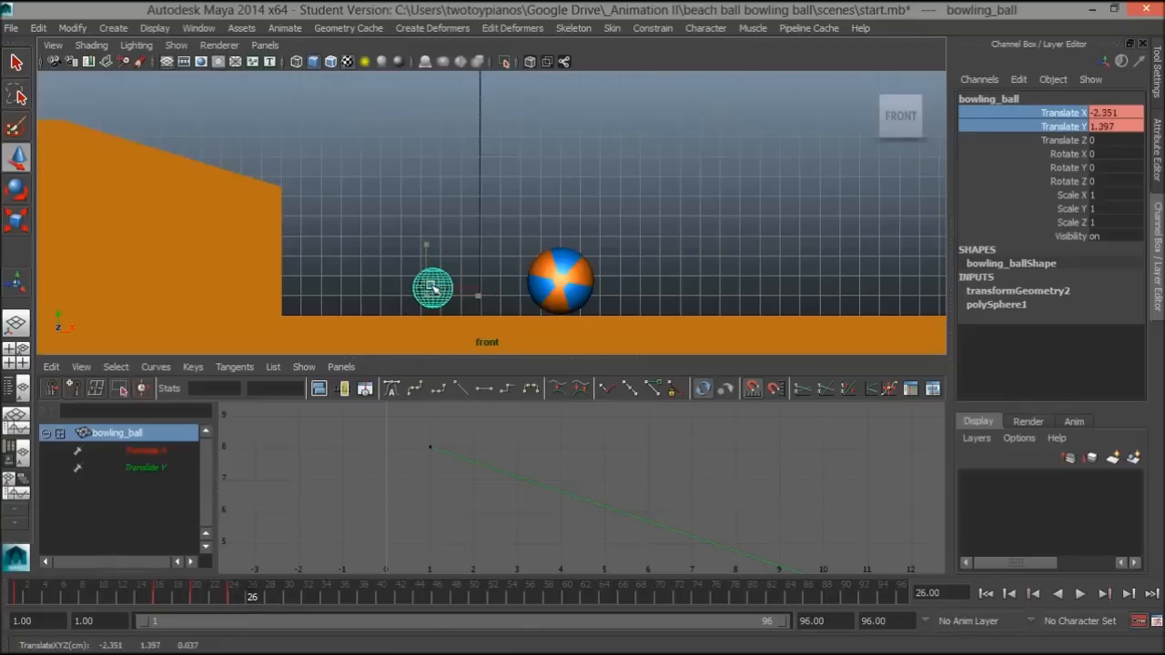
left_click(273, 597)
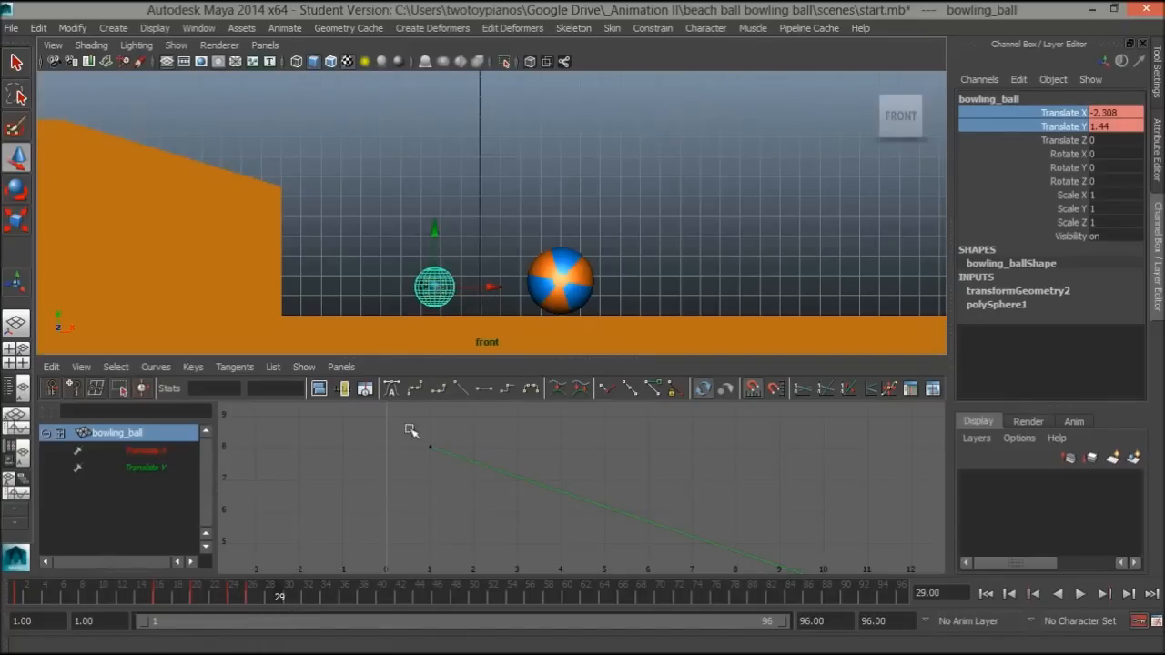
left_click(270, 597)
left_click_drag(441, 297, 457, 310)
middle_click_drag(665, 265, 596, 222, "alt")
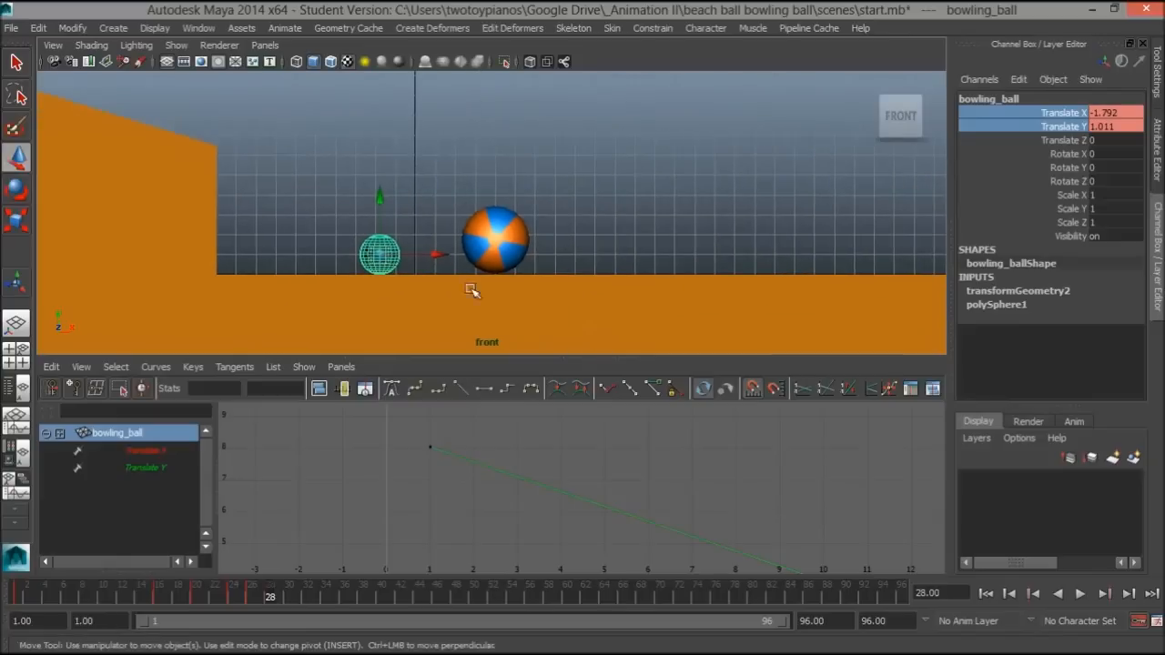
Step: Key the bowling ball on the ground just before the beach ball at frame 38, about X 1.2, and play back the motion
left_click(363, 594)
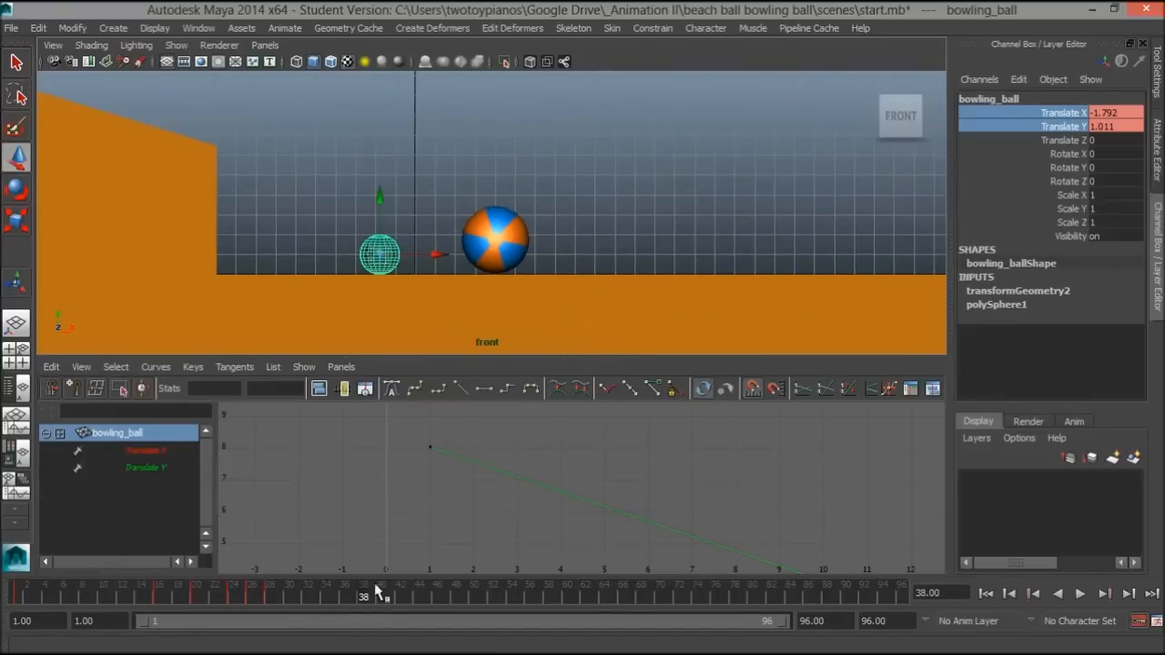
left_click_drag(437, 255, 495, 259)
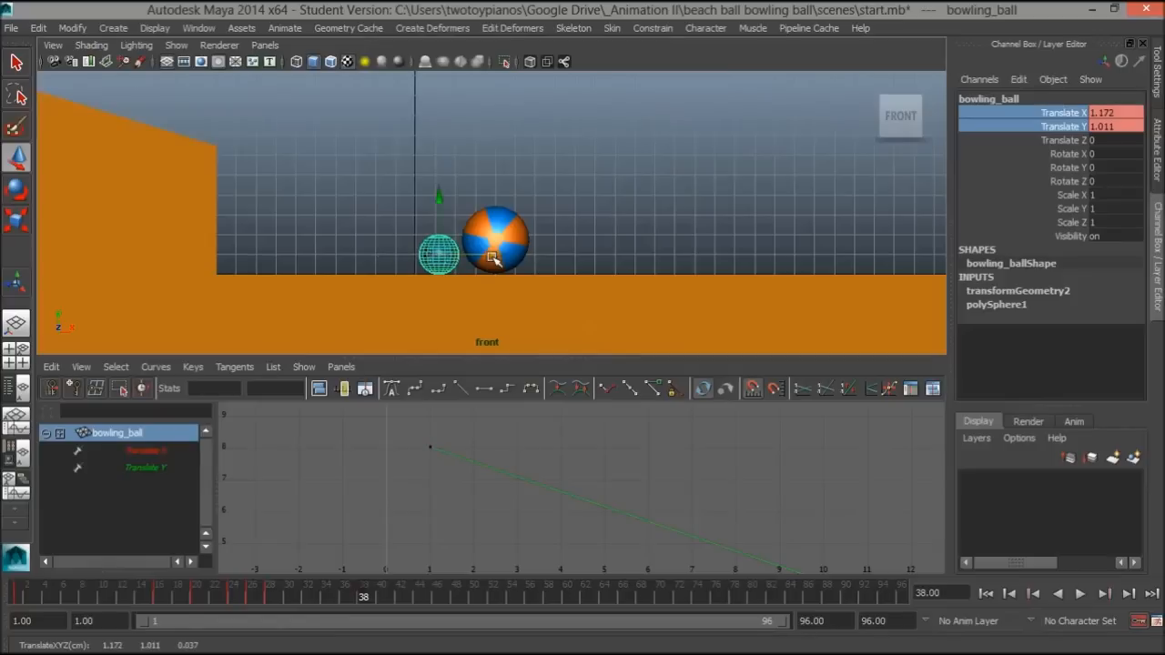
key("a")
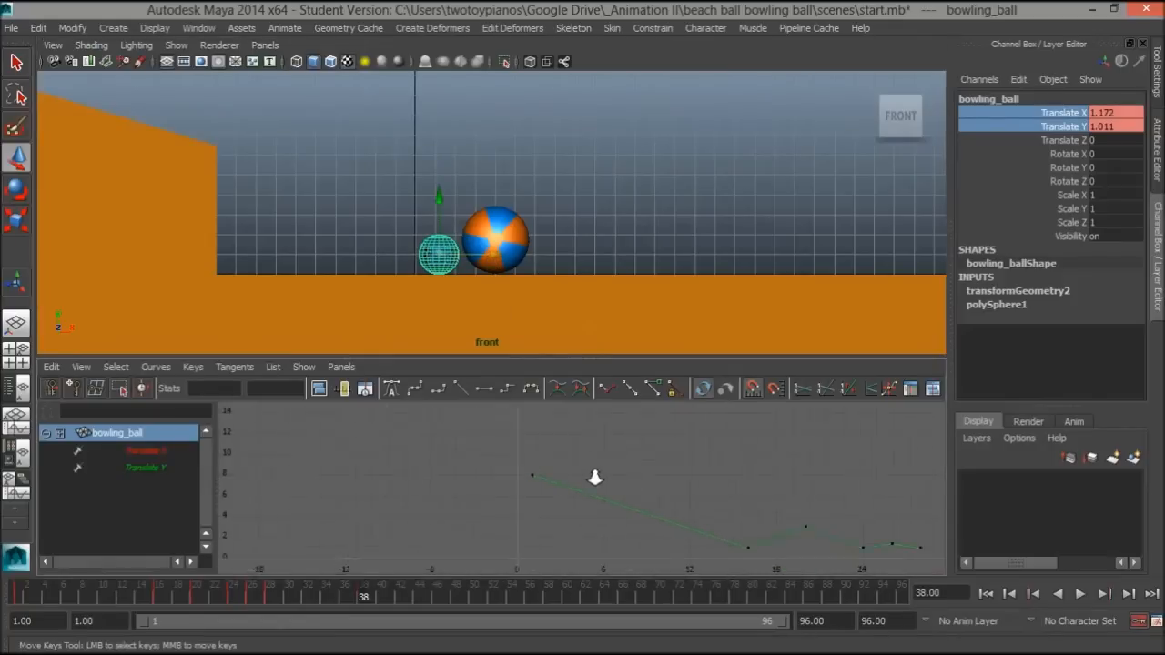
middle_click_drag(766, 483, 594, 415, "alt")
scroll(592, 461, "down", 4)
middle_click_drag(593, 462, 547, 462, "alt")
scroll(464, 494, "up", 1)
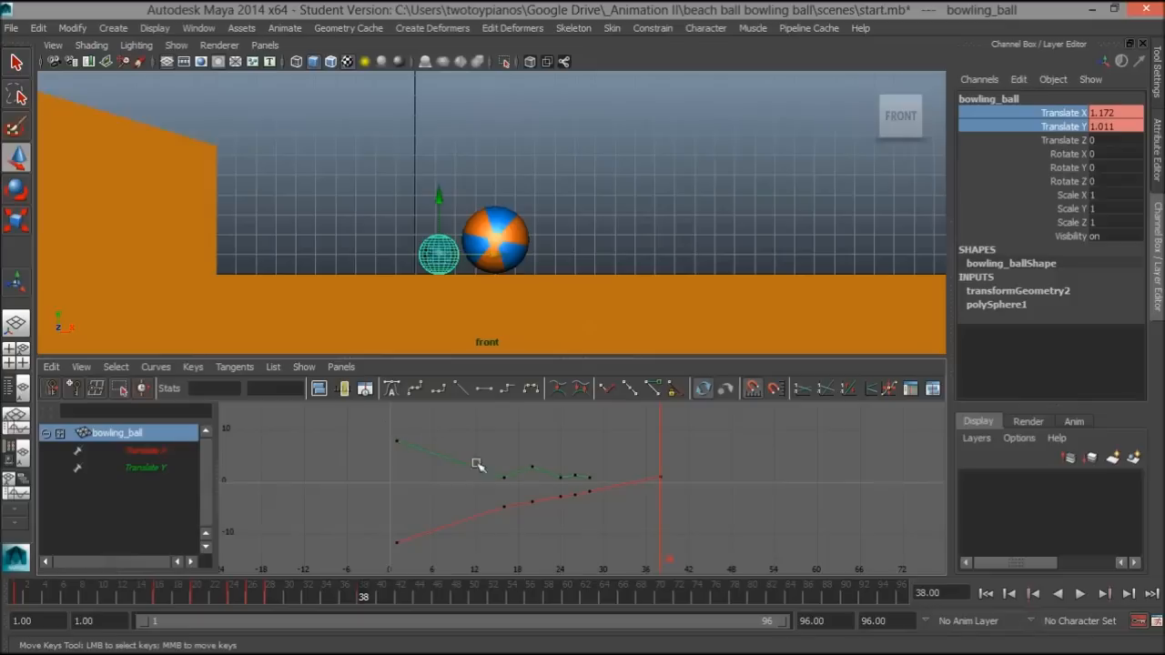
left_click(1081, 593)
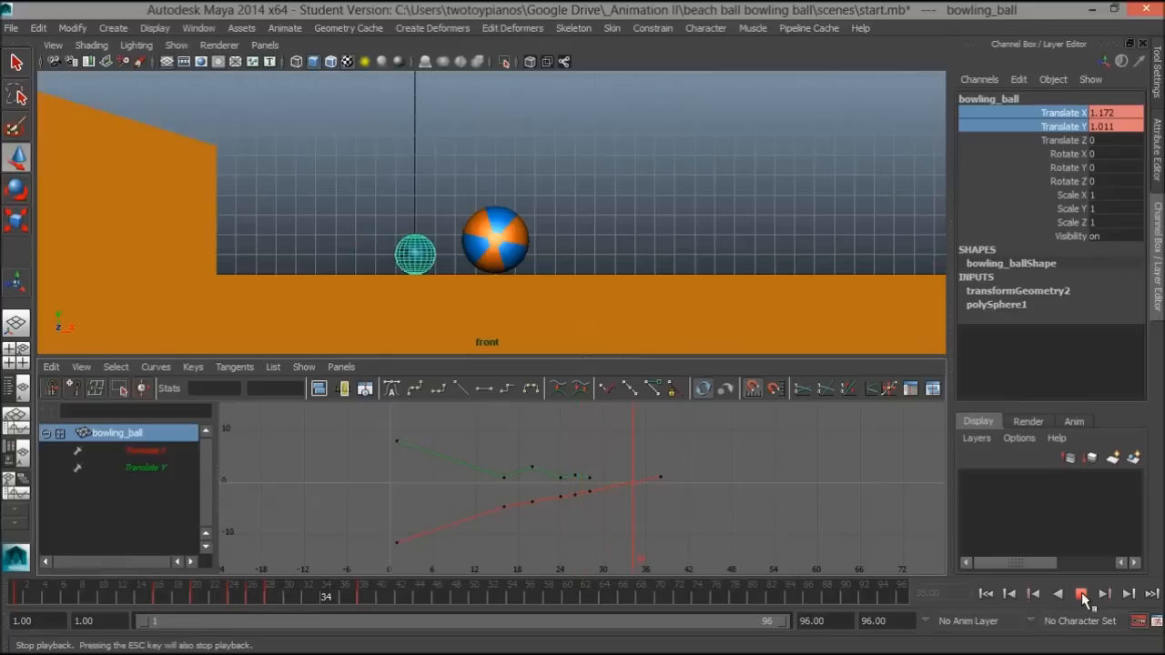
left_click(1081, 593)
Step: Delete the Translate X keys from frame 16 to frame 28, keeping only the first and last, and play back the animation
scroll(564, 528, "up", 5)
middle_click_drag(565, 513, 540, 498, "alt")
left_click_drag(427, 449, 617, 505)
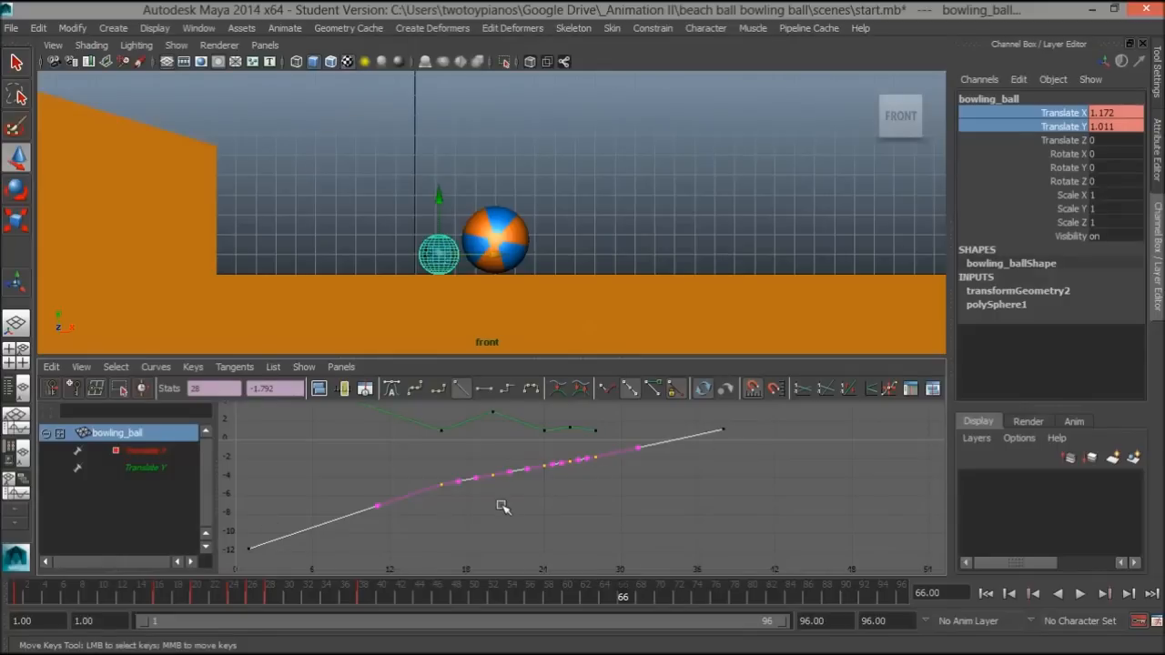
key("Delete")
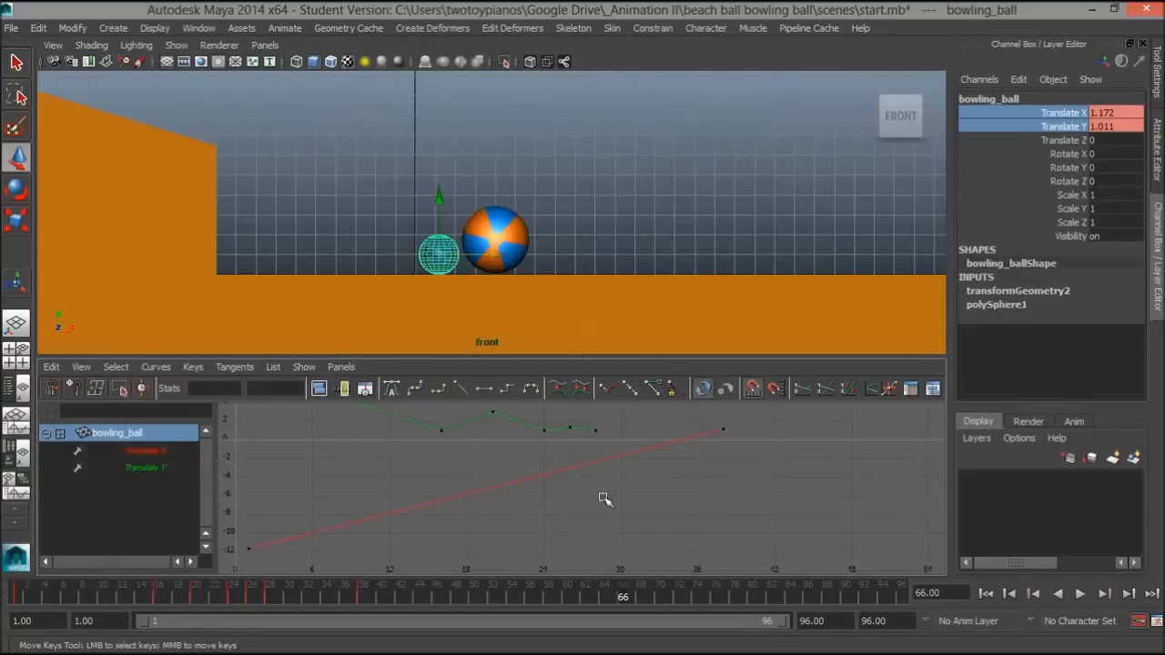
scroll(628, 445, "down", 3)
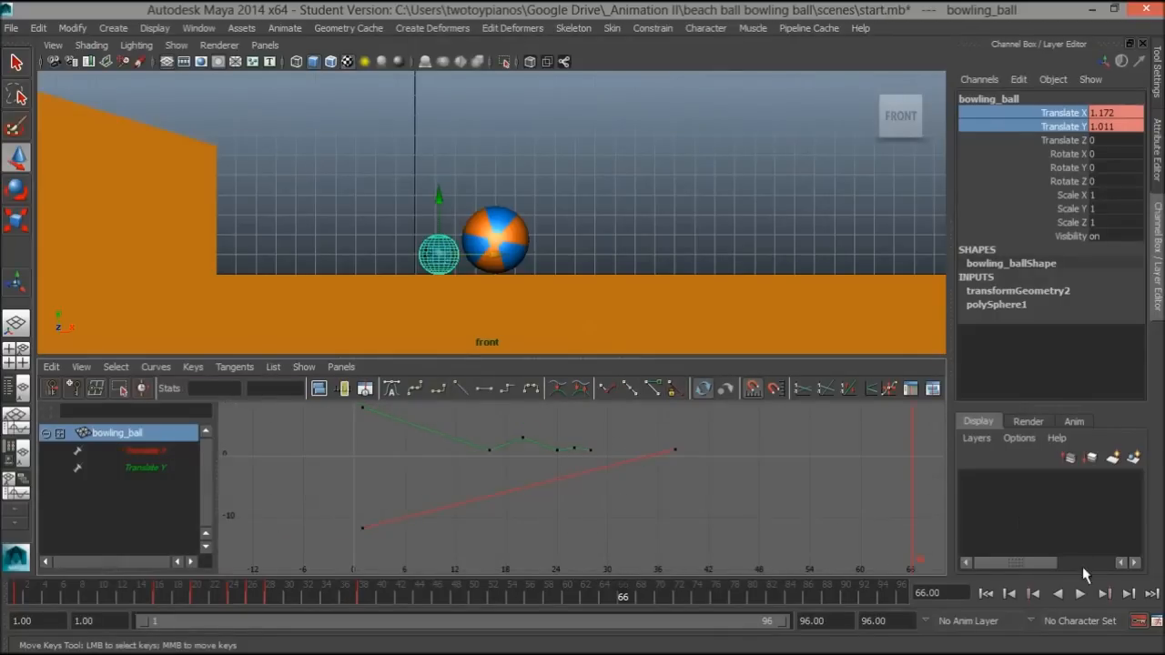
left_click(1080, 594)
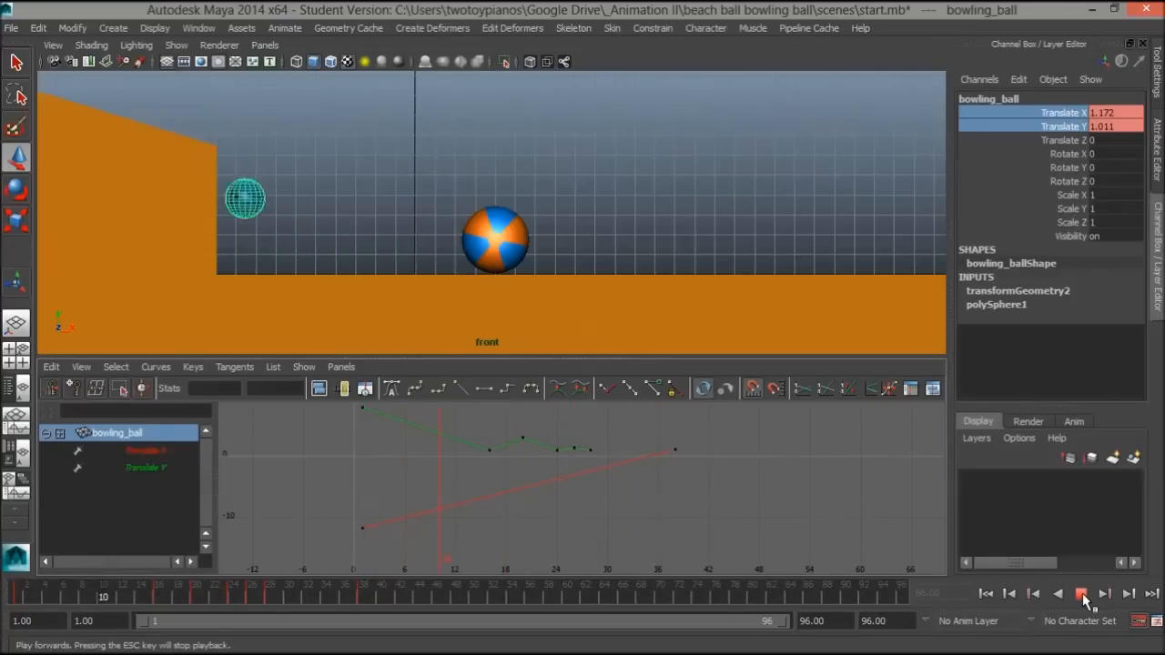
left_click(1083, 595)
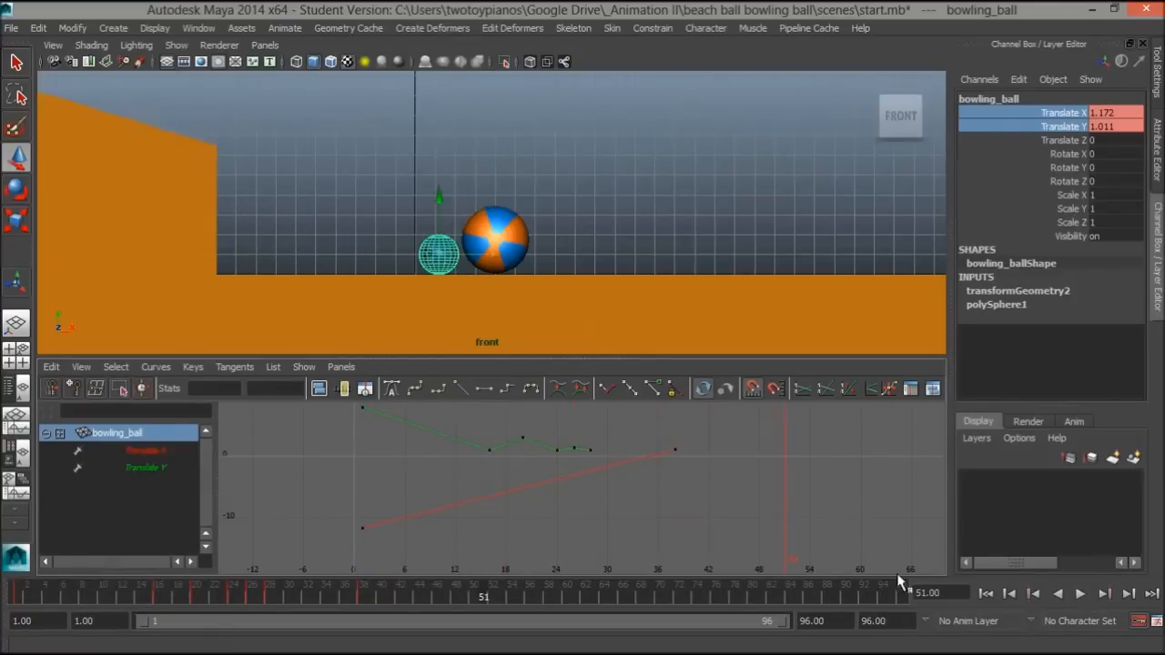
Step: Give the Translate X key at frame 38 flat tangents so the ball eases to a stop, and play back the animation
left_click(677, 451)
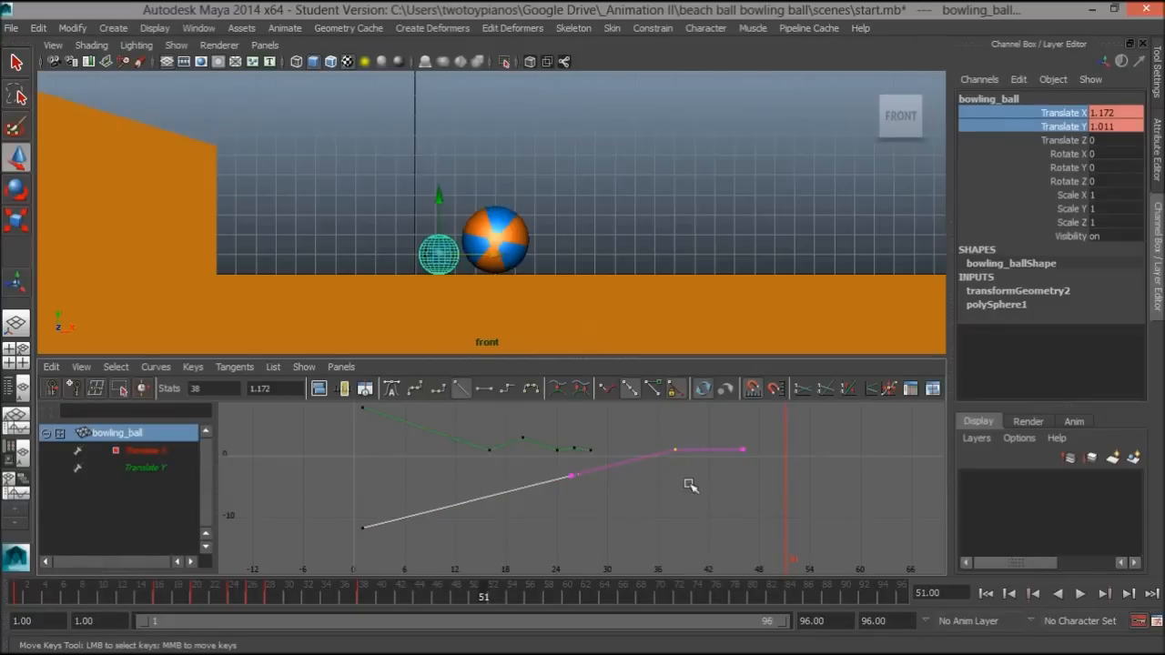
left_click(485, 390)
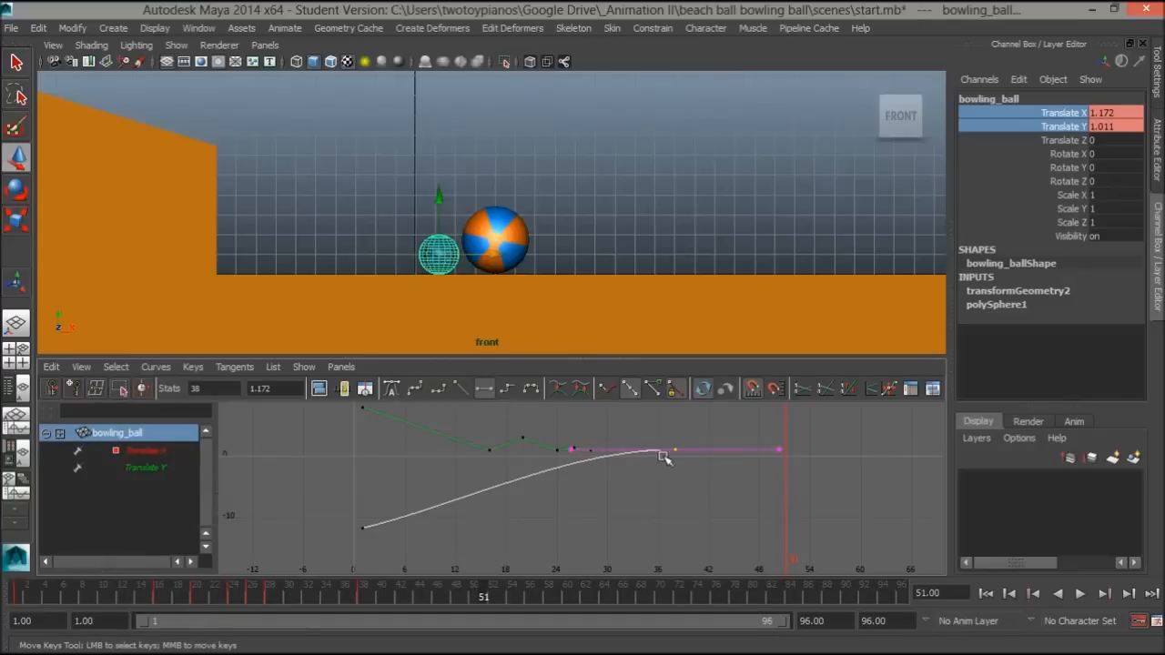
left_click(1079, 594)
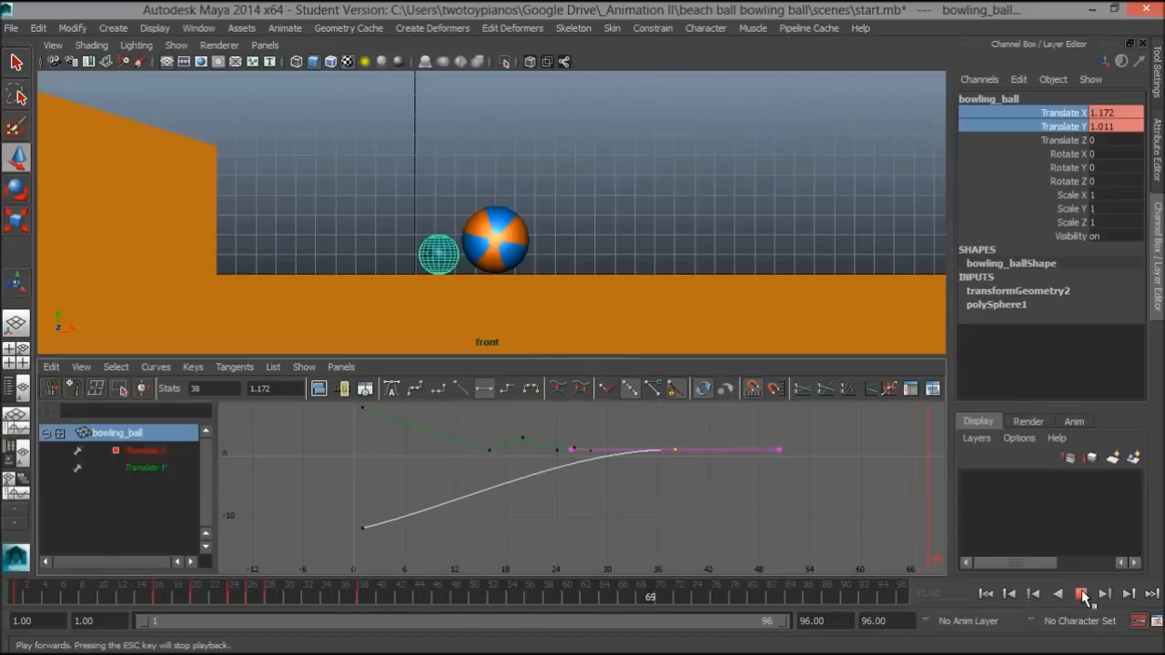
left_click(1081, 594)
Step: Isolate the Translate Y curve and flatten the tangents of its high-point keys at frames 1, 20 and 26
scroll(524, 466, "up", 5)
middle_click_drag(487, 455, 528, 488, "alt")
left_click(146, 470)
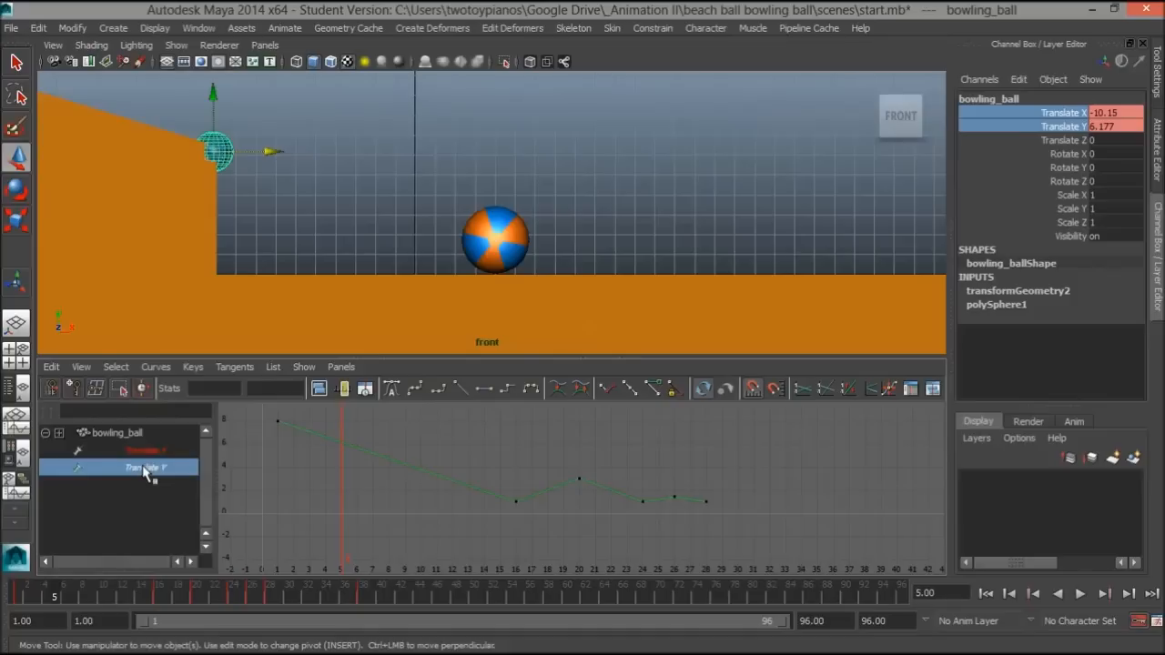
scroll(725, 497, "up", 2)
left_click_drag(301, 424, 828, 532)
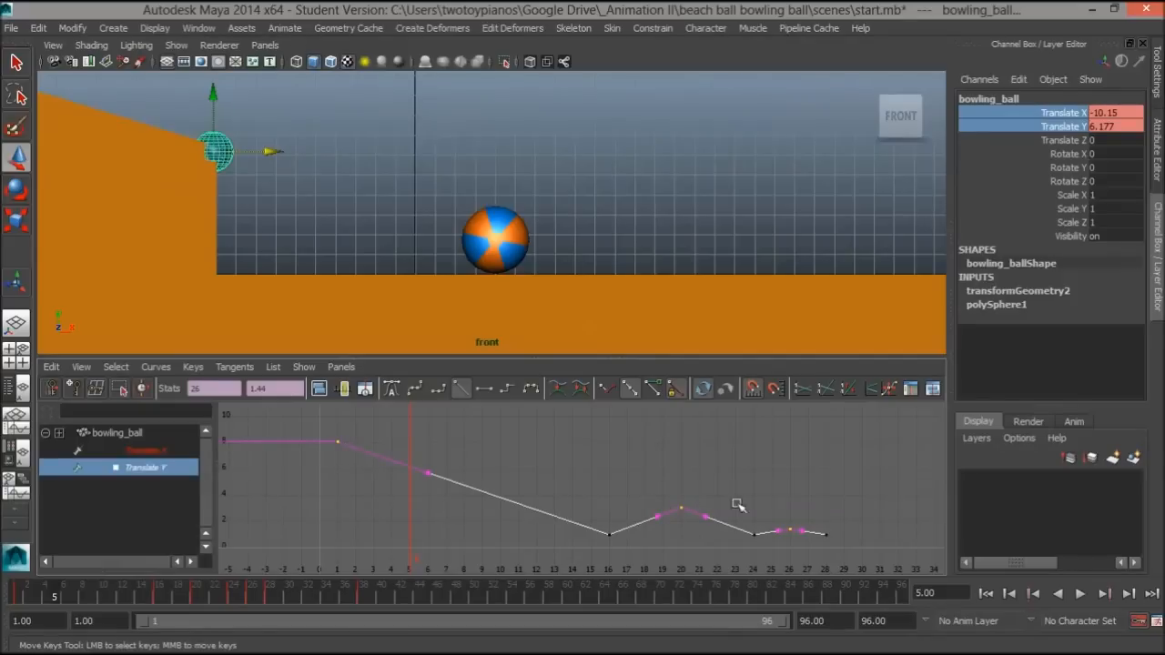
left_click(486, 390)
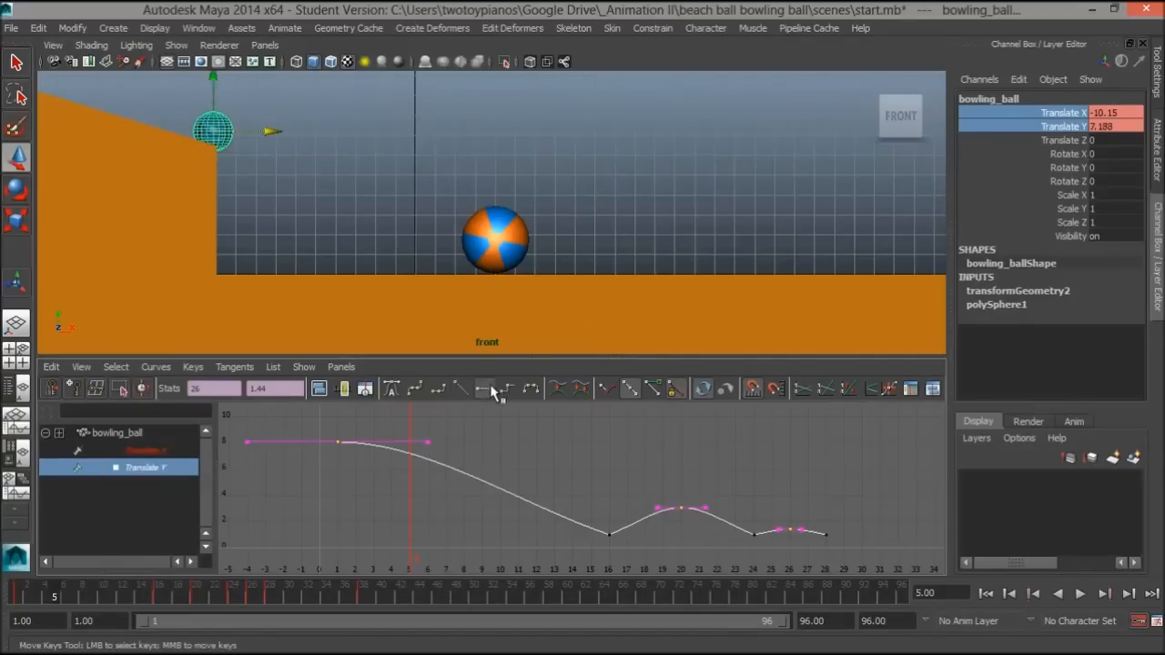
Step: Break the tangents and free the tangent weight of the Translate Y landing keys at frames 16, 24 and 28
left_click_drag(588, 528, 772, 564)
left_click_drag(837, 546, 876, 552)
scroll(606, 486, "up", 4)
middle_click_drag(602, 494, 484, 460, "alt")
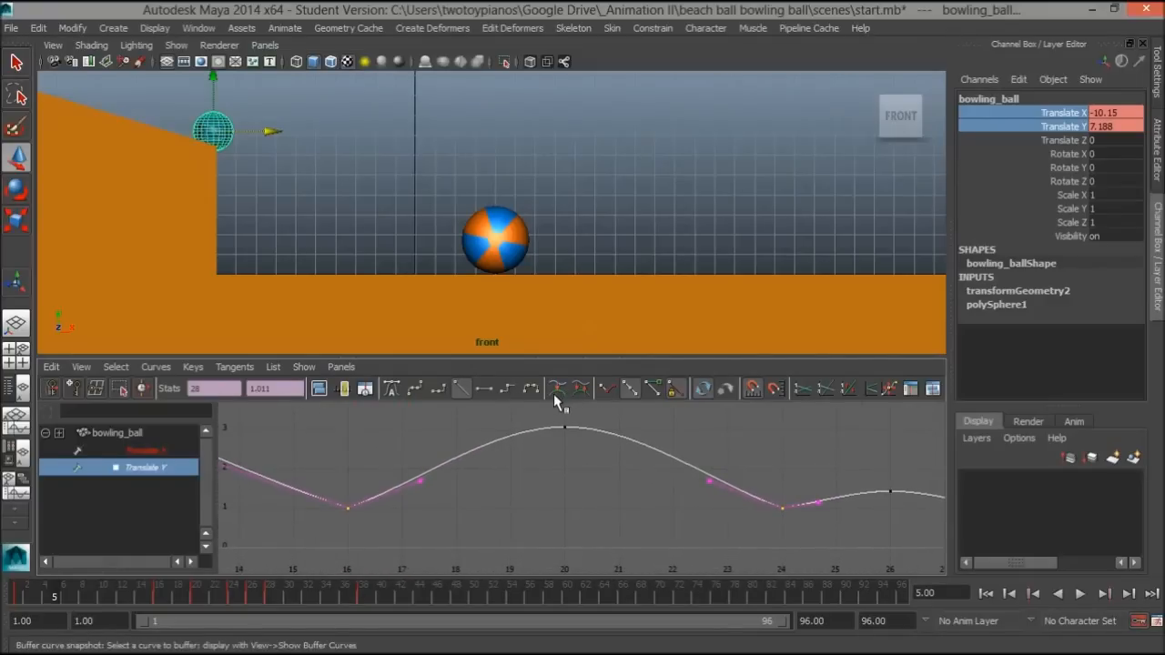
left_click(608, 389)
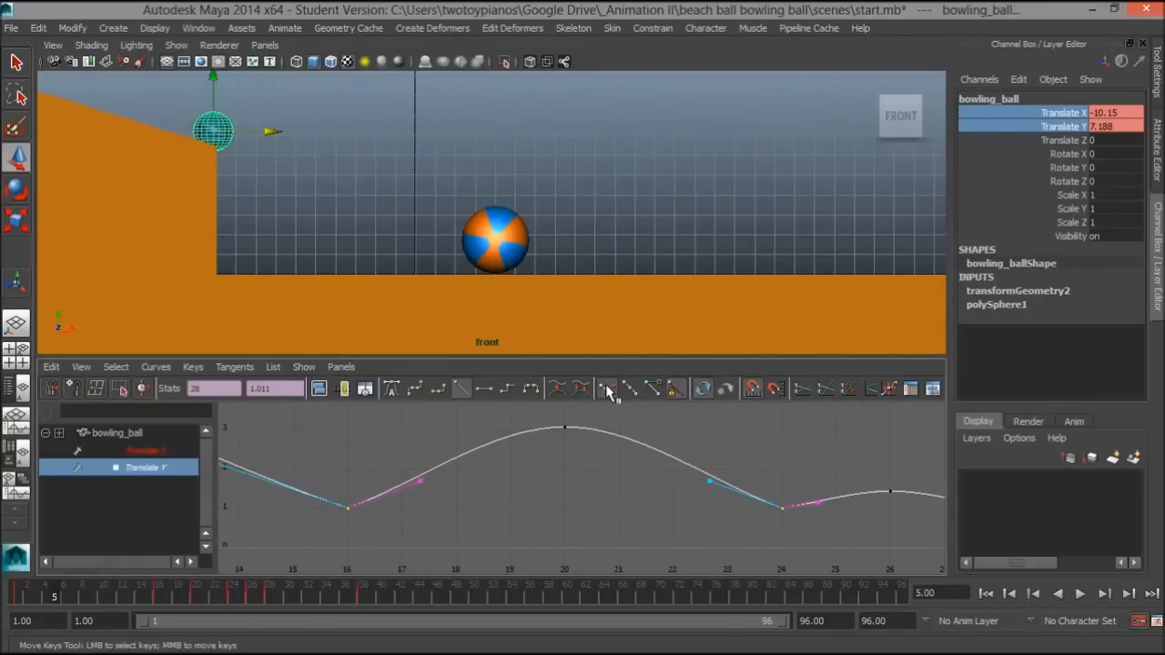
left_click(655, 390)
Step: Steepen the incoming and outgoing tangents of the Translate Y landing key at frame 16 to make a sharp bounce
scroll(653, 443, "down", 3)
middle_click_drag(525, 462, 641, 504, "alt")
scroll(619, 459, "down", 2)
left_click_drag(477, 490, 504, 513)
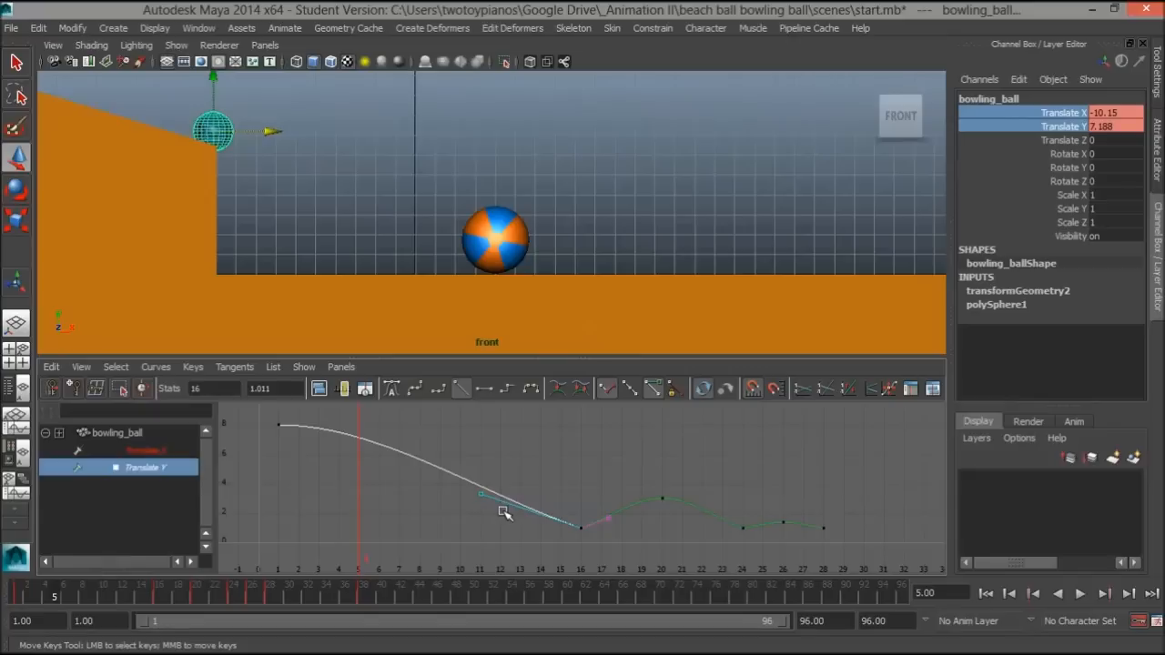
middle_click_drag(487, 501, 523, 476)
scroll(591, 503, "up", 5)
middle_click_drag(591, 502, 503, 430, "alt")
left_click_drag(540, 458, 608, 538)
middle_click_drag(575, 506, 552, 479)
middle_click_drag(734, 512, 606, 450, "alt")
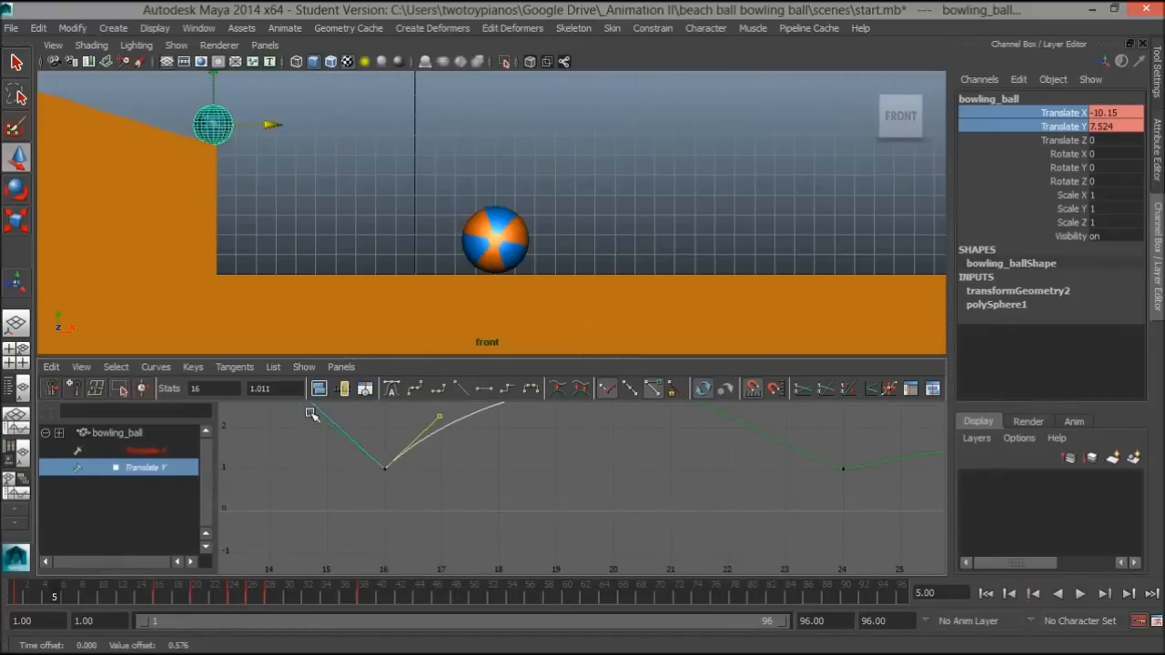
Step: Steepen the tangents of the Translate Y landing key at frame 24 so the arcs meet in a sharp point
middle_click_drag(502, 429, 568, 479, "alt")
left_click(770, 500)
left_click_drag(671, 468, 705, 496)
middle_click_drag(697, 481, 702, 455)
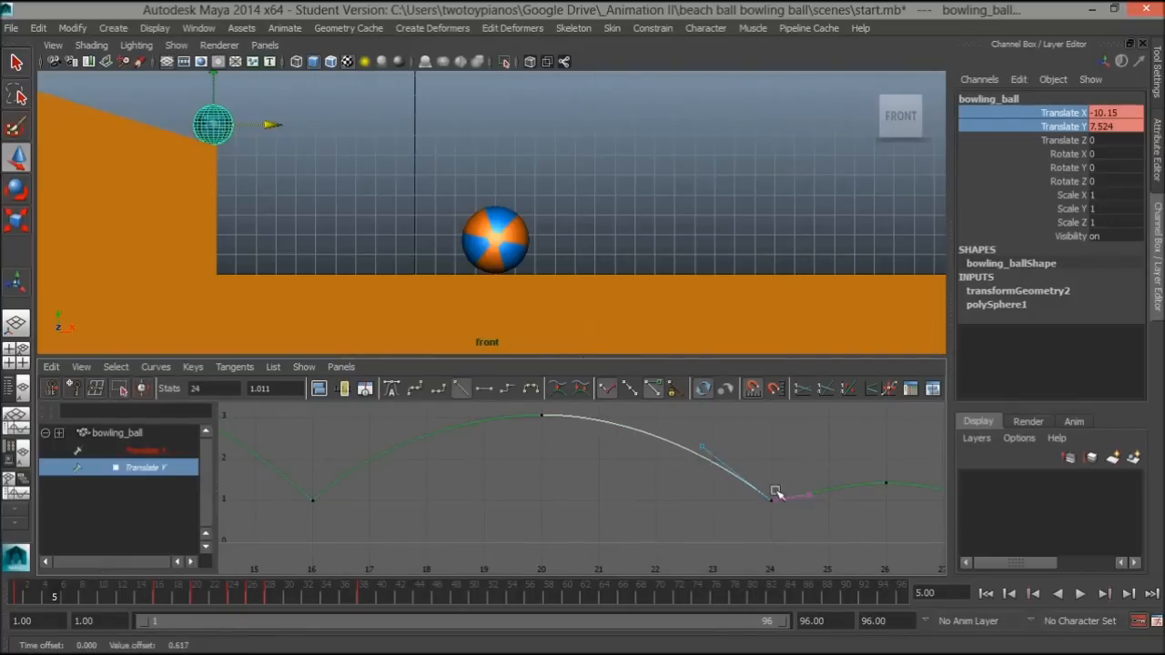
middle_click_drag(807, 491, 570, 455, "alt")
left_click(579, 465)
Step: Adjust the incoming tangent of the Translate Y key at frame 28 and slightly raise the small bounce peak at frame 26
left_click_drag(761, 440, 795, 494)
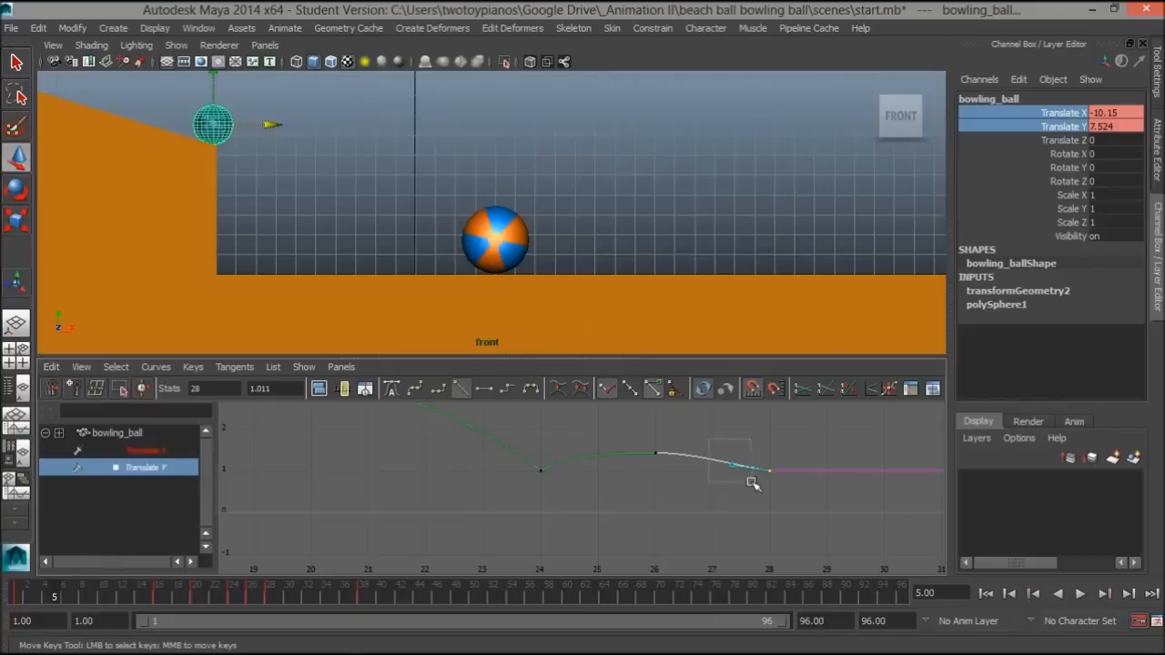
middle_click_drag(738, 469, 736, 466)
right_click_drag(722, 467, 685, 473, "alt")
left_click_drag(604, 460, 625, 486)
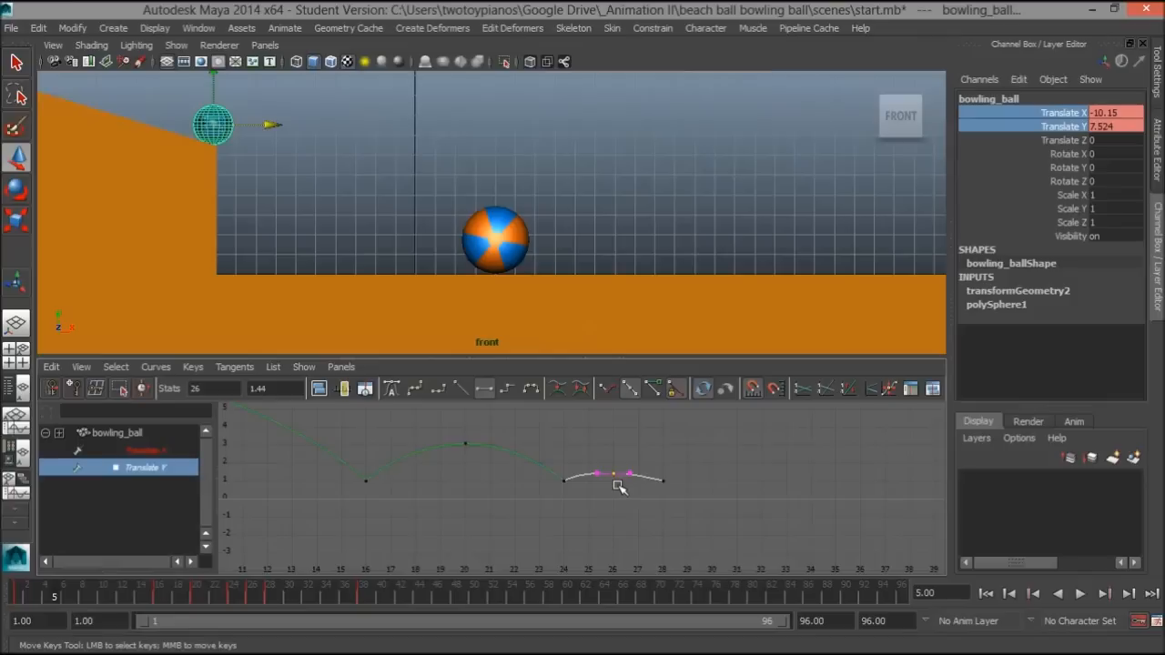
middle_click(616, 474)
middle_click_drag(617, 471, 617, 468)
Step: Deselect the bowling ball and play back the animation to check the bounces
left_click(712, 454)
right_click_drag(713, 454, 669, 470, "alt")
middle_click_drag(669, 471, 710, 484, "alt")
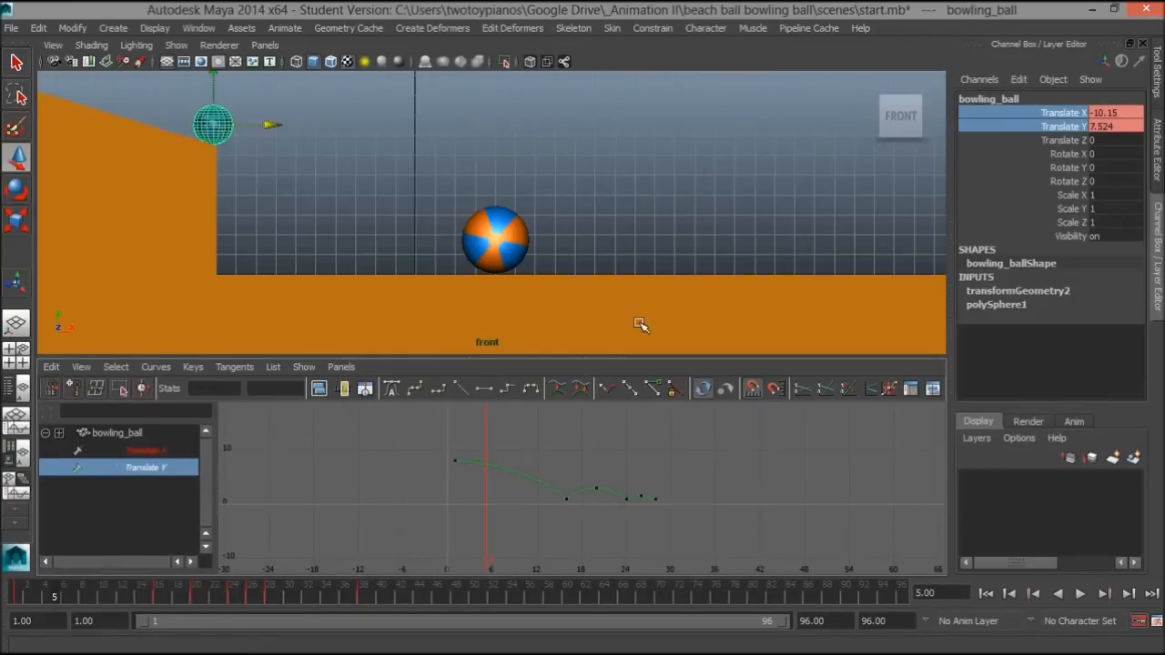
left_click(647, 246)
left_click(1081, 595)
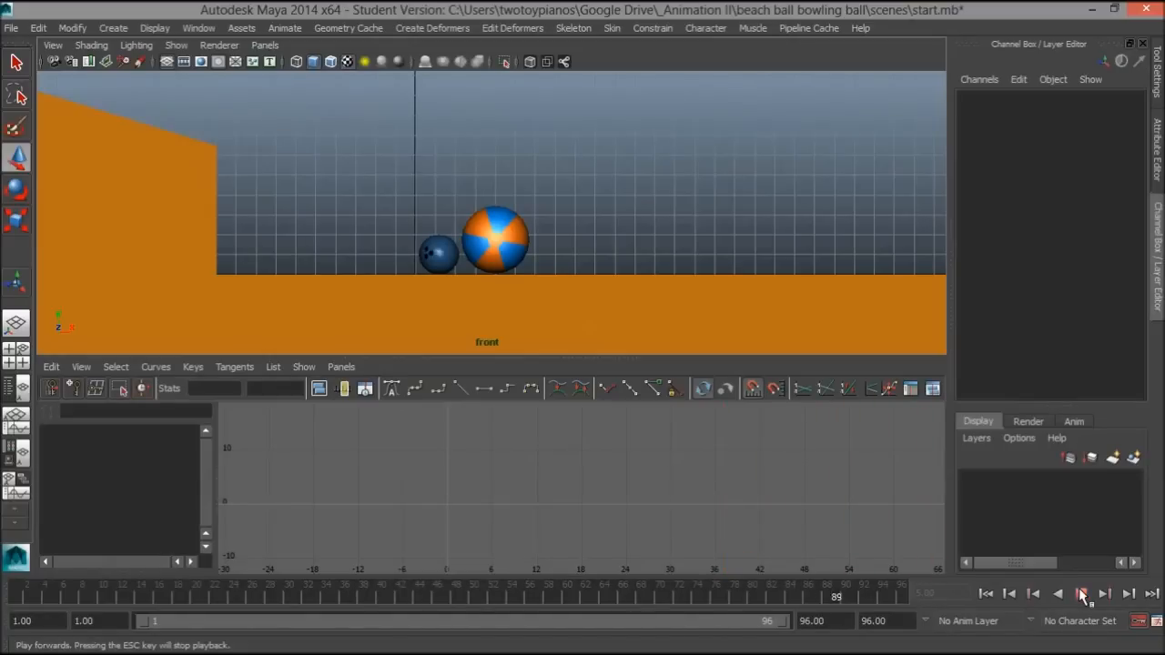
left_click(1091, 593)
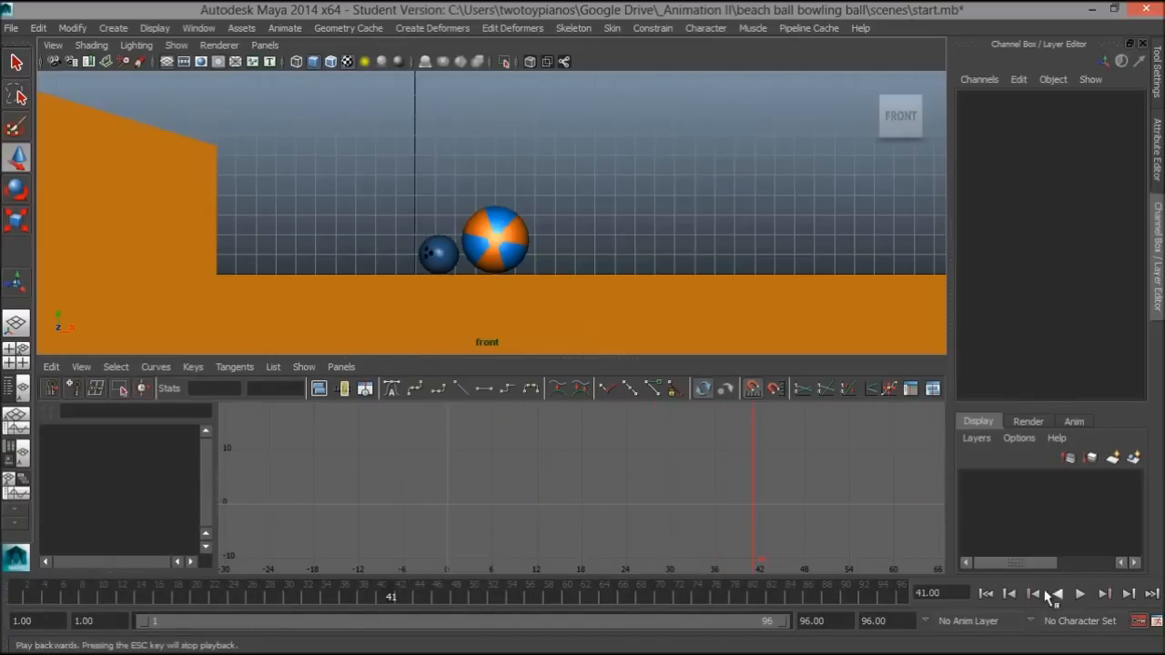
Step: Reselect the bowling ball to display its animation curves and play the motion from the first frame
key("a")
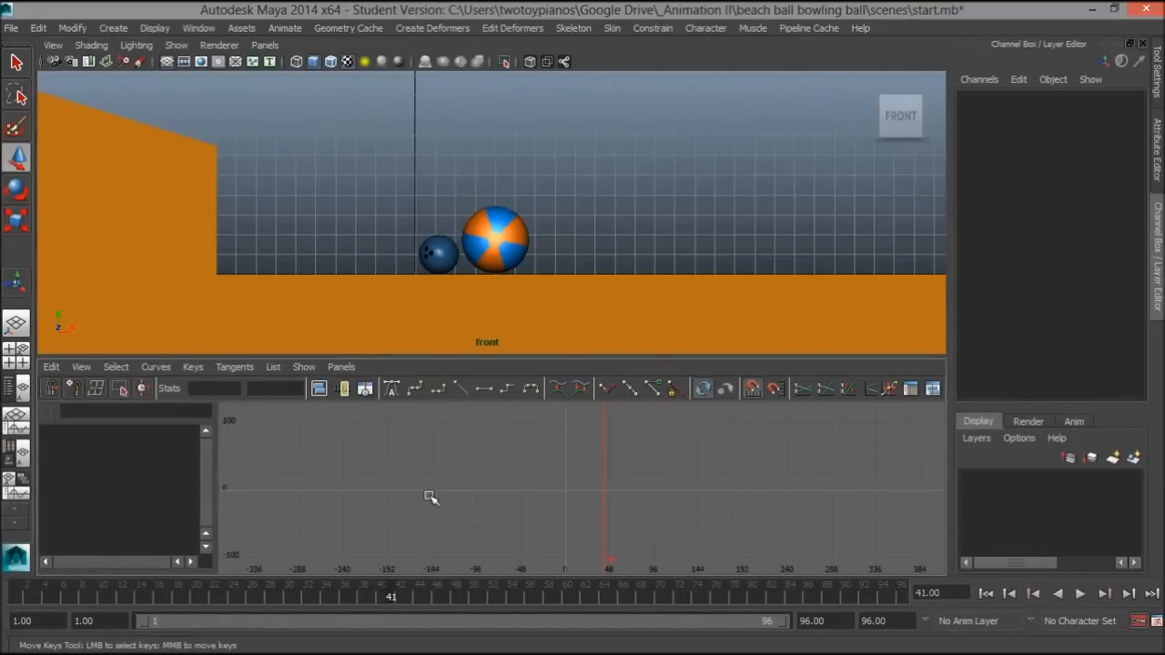
left_click(424, 255)
scroll(464, 417, "up", 3)
scroll(601, 447, "up", 5)
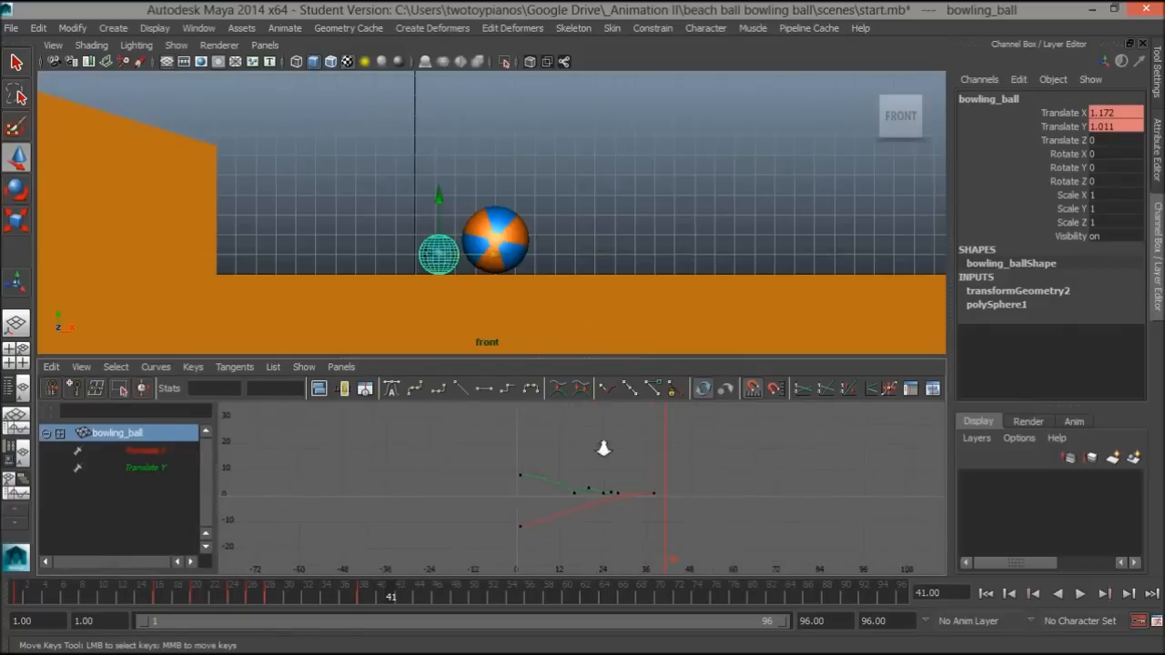
middle_click_drag(573, 469, 575, 506, "alt")
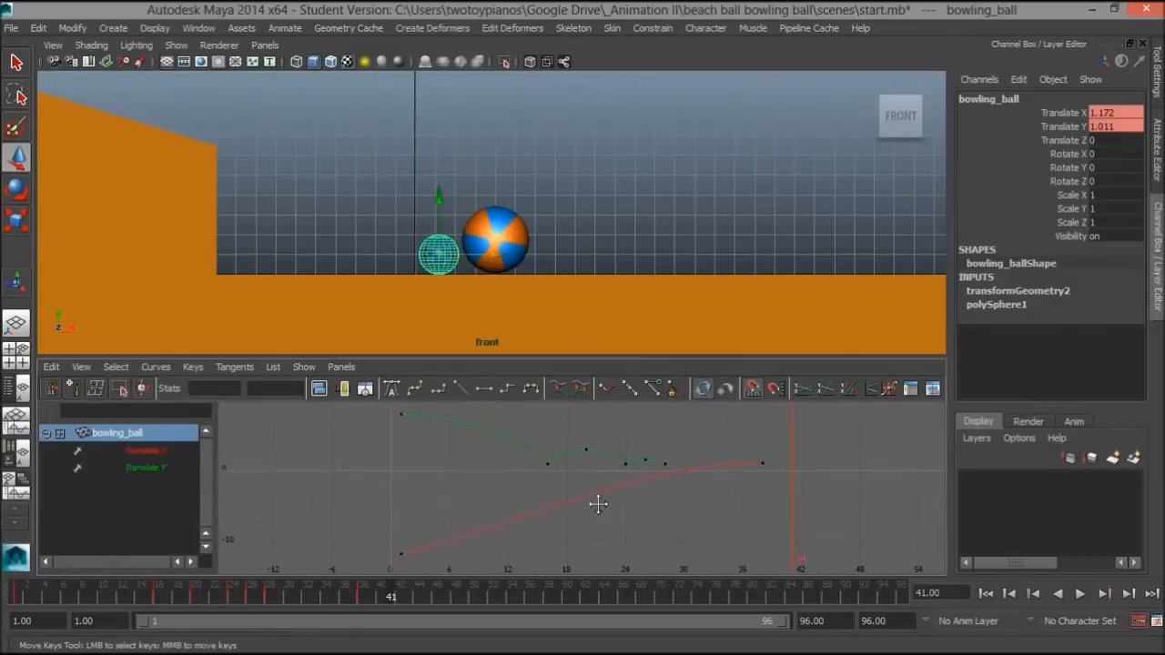
left_click(4, 589)
key("alt+v")
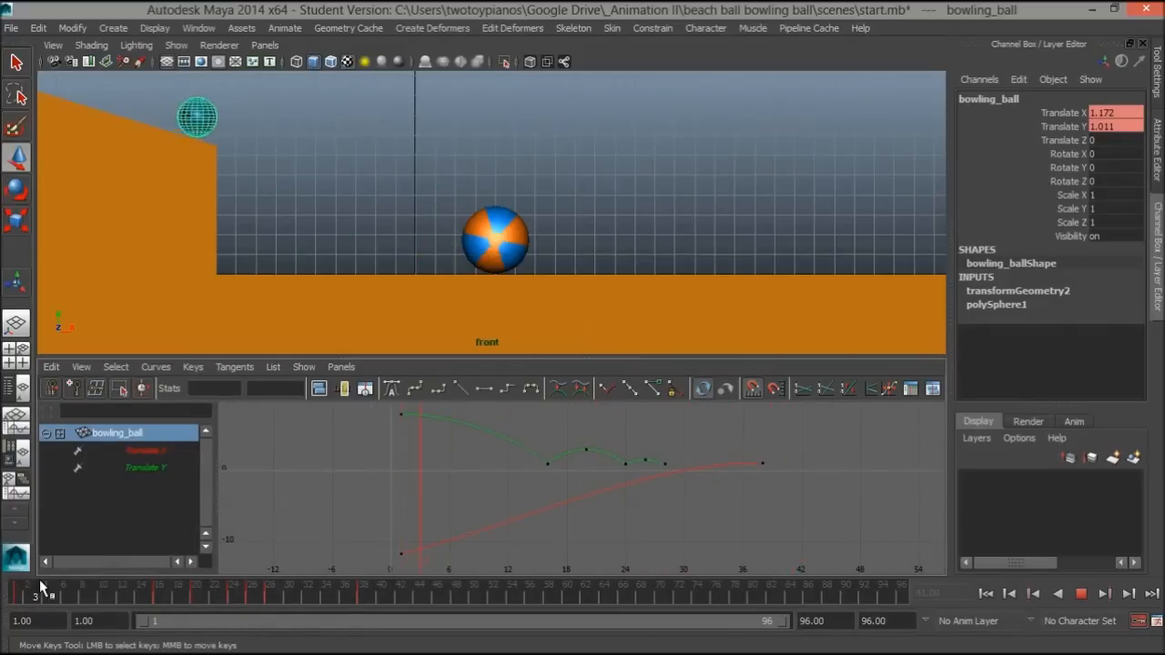
key("alt+v")
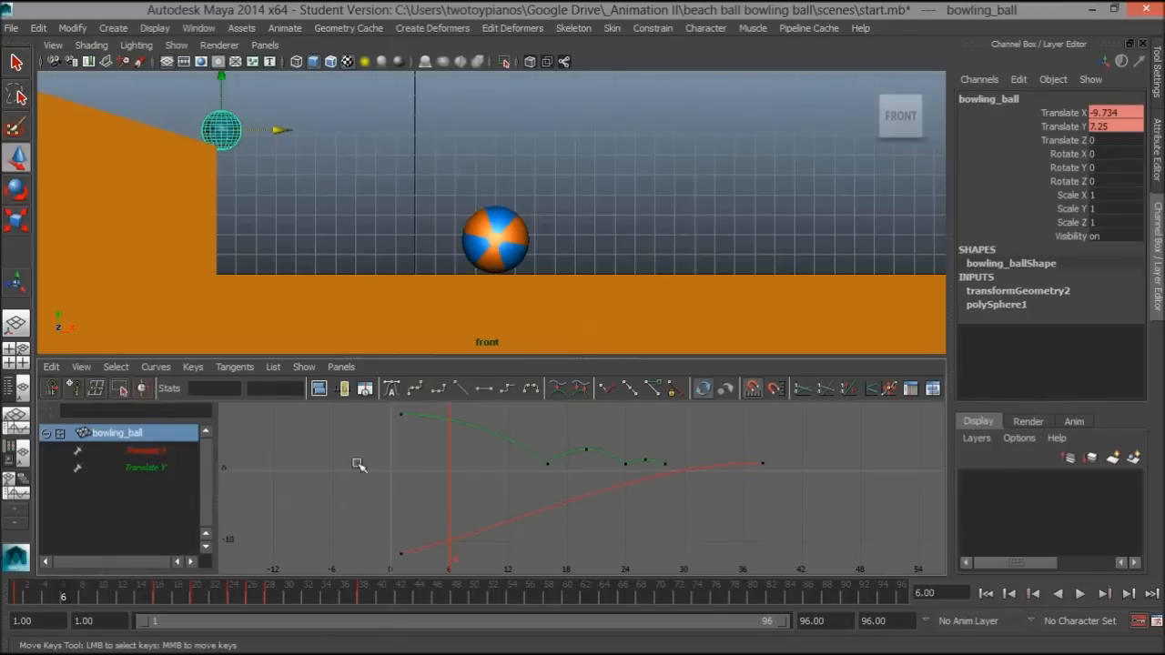
Step: Free the tangent weight of the Translate X key at frame 38 and extend its flat incoming handle back to about frame 17
middle_click_drag(439, 503, 431, 486, "alt")
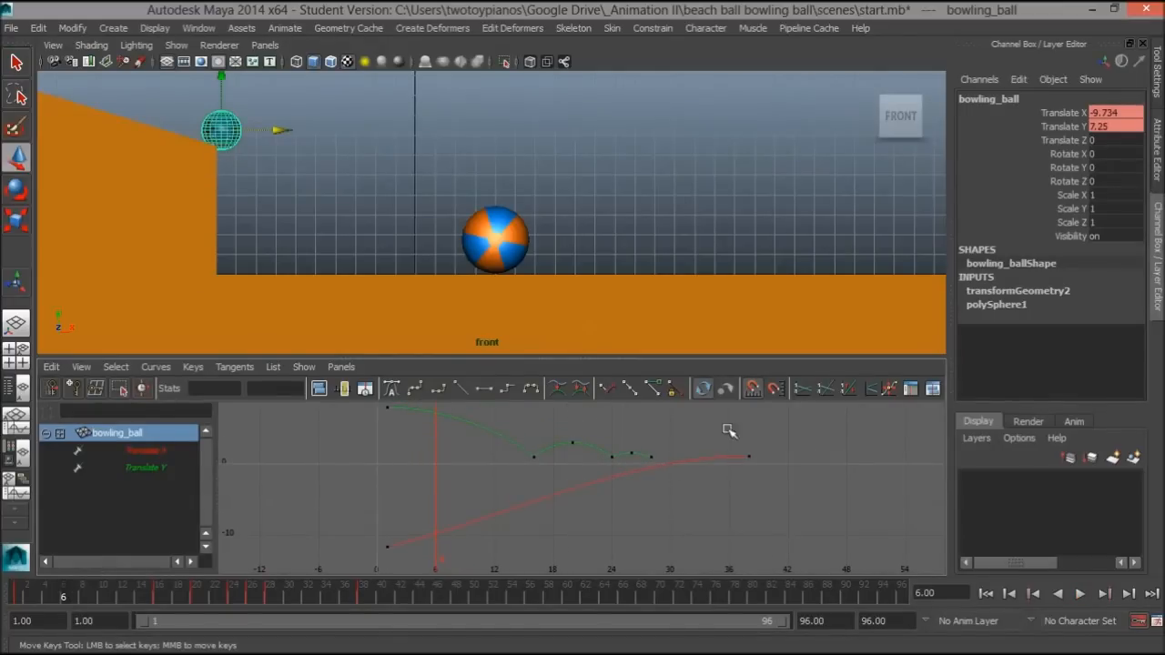
left_click_drag(732, 435, 793, 504)
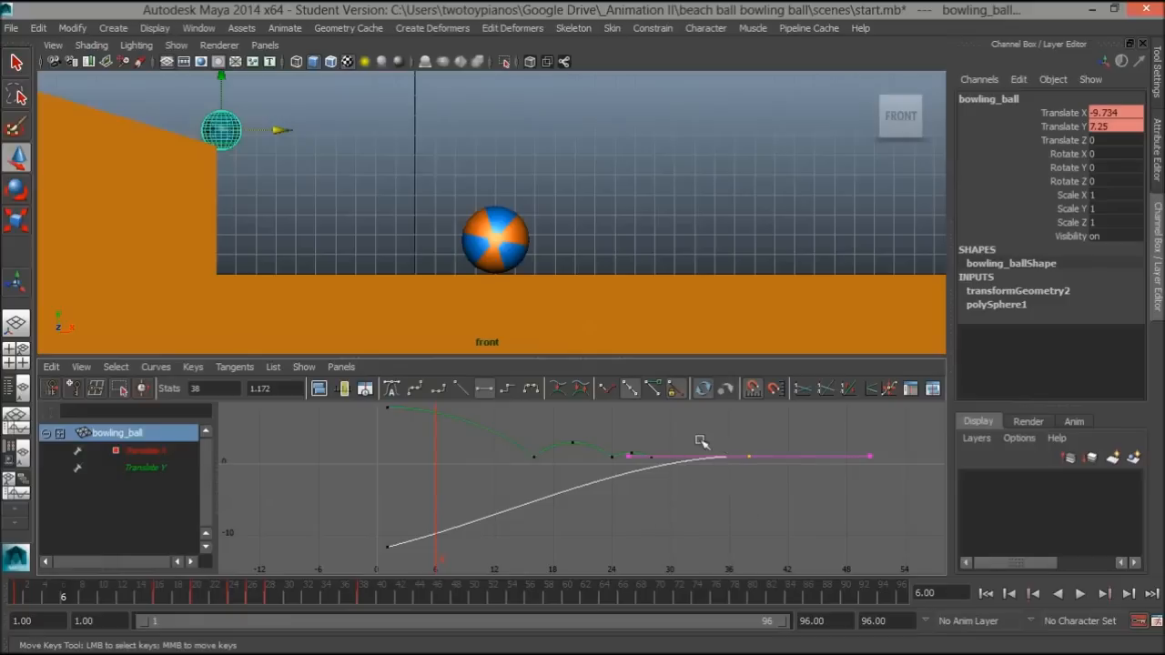
right_click_drag(598, 476, 661, 467, "alt")
left_click_drag(663, 437, 698, 463)
right_click_drag(748, 470, 706, 469, "alt")
middle_click_drag(706, 471, 699, 459, "alt")
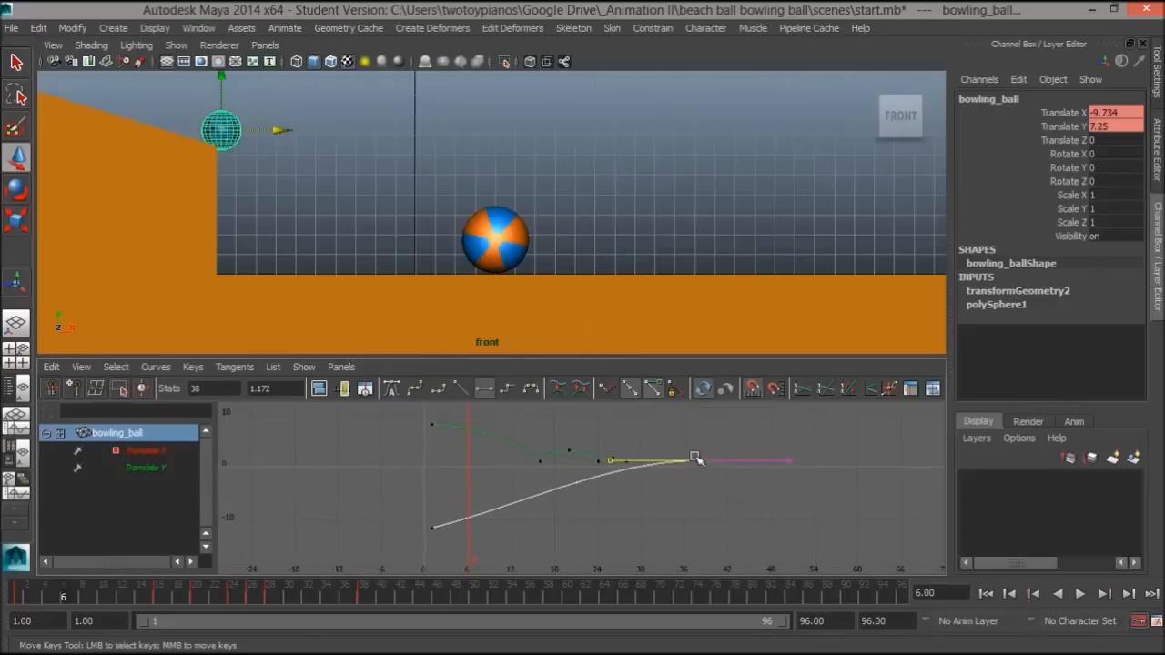
left_click(608, 458)
middle_click_drag(602, 460, 542, 466, "shift")
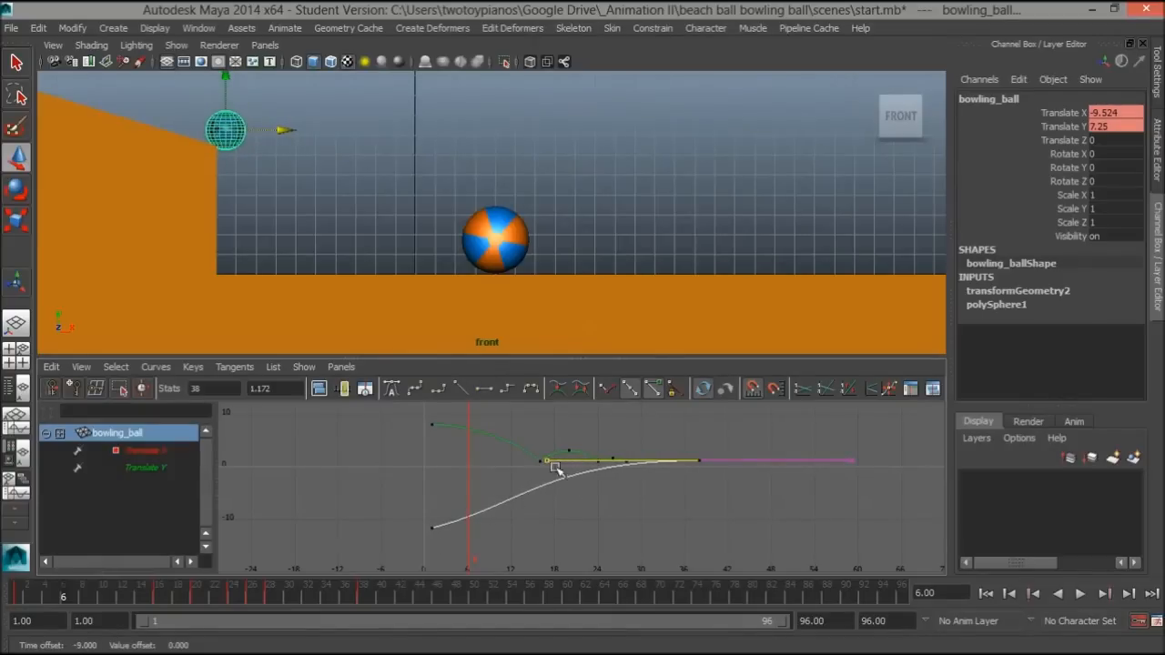
Step: Undo the handle extension on the Translate X key at frame 38
middle_click_drag(551, 464, 664, 484, "shift")
key("ctrl+z")
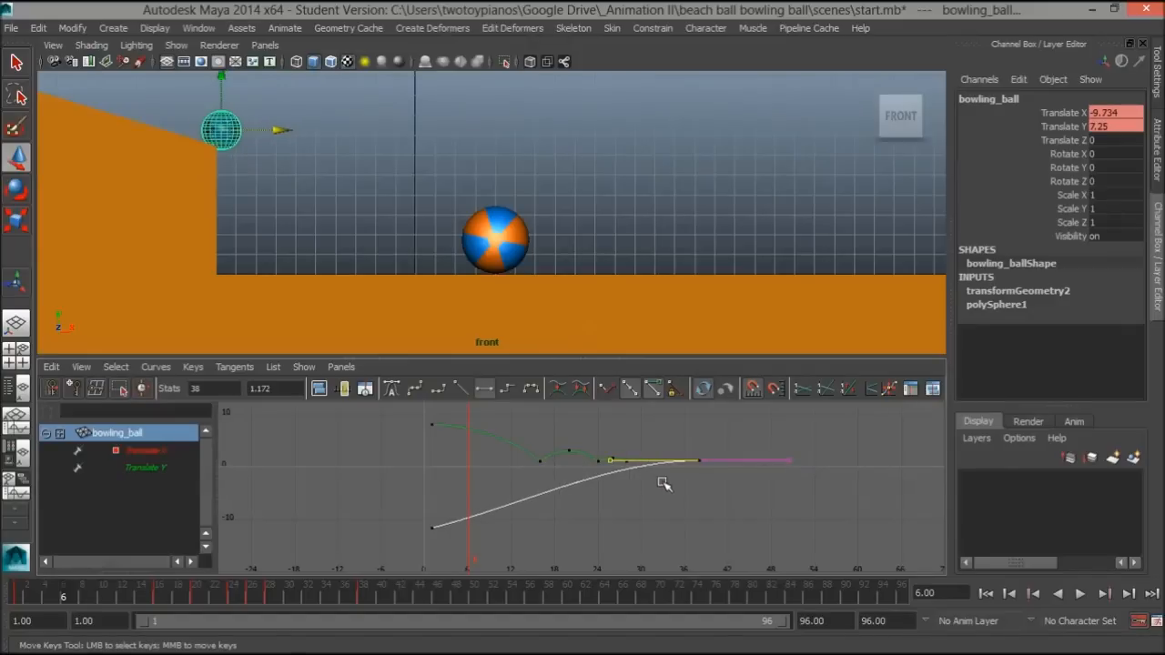
Step: Try a flat tangent on the Translate X key at frame 1
scroll(379, 514, "up", 3)
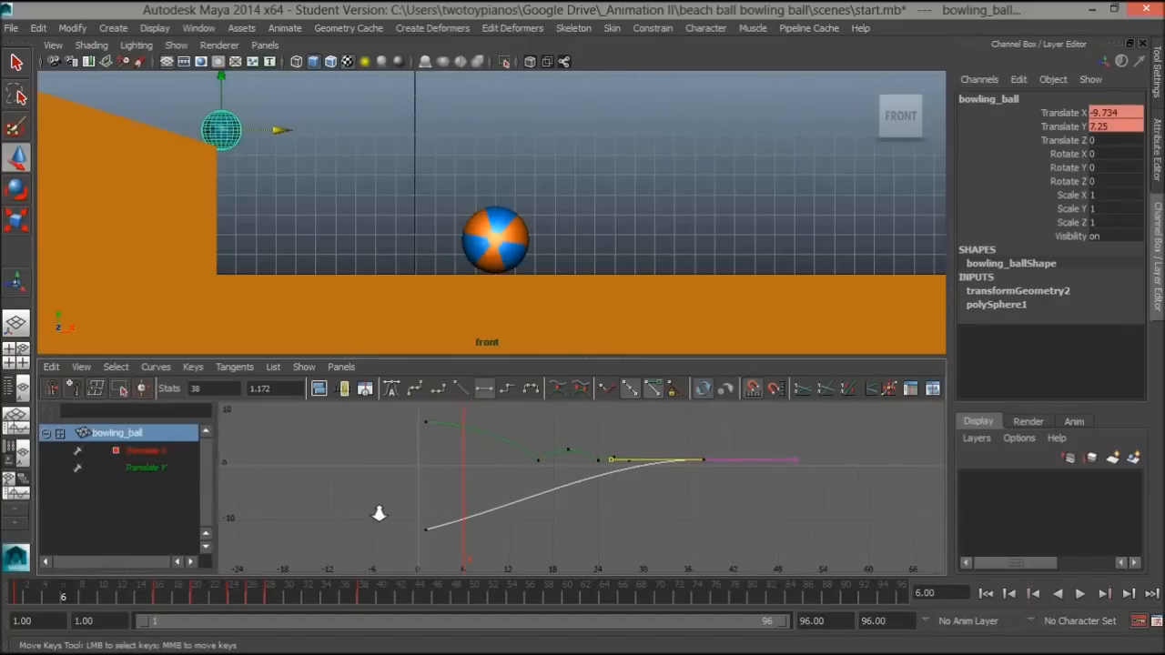
middle_click_drag(390, 515, 448, 472, "alt")
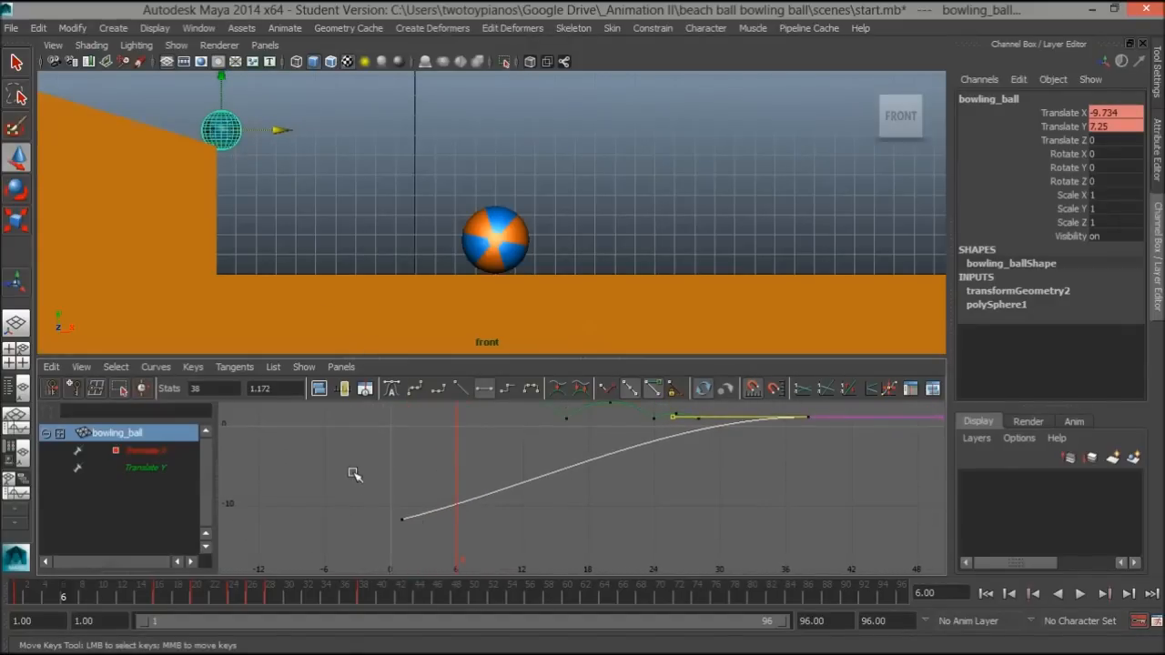
left_click_drag(351, 478, 435, 546)
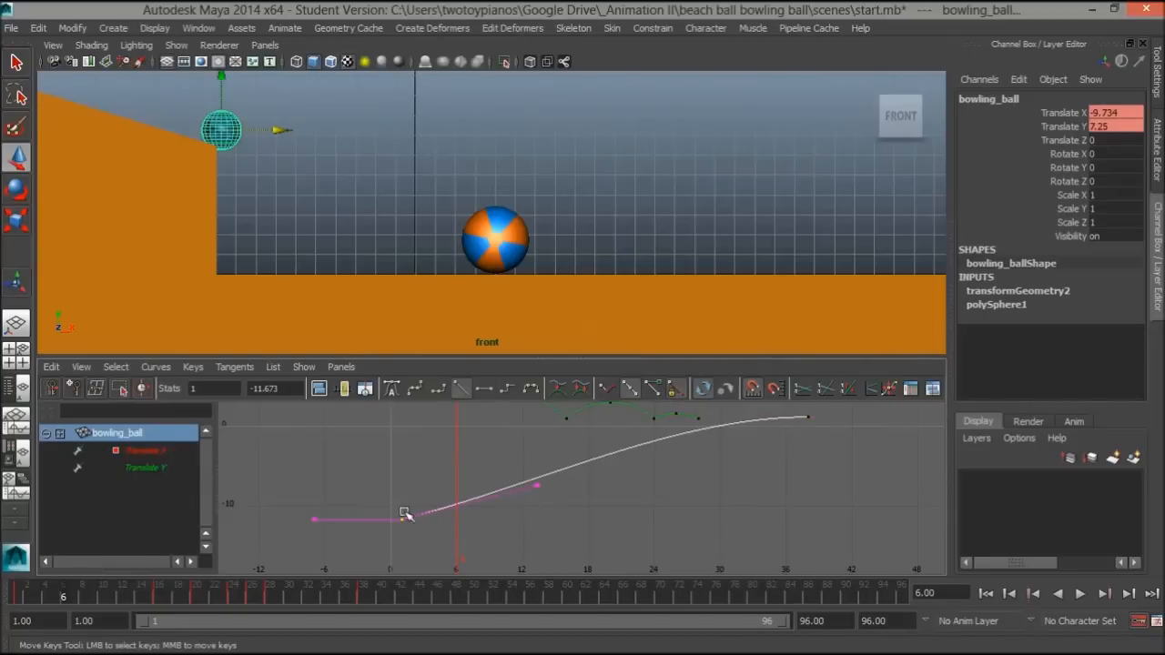
left_click(483, 388)
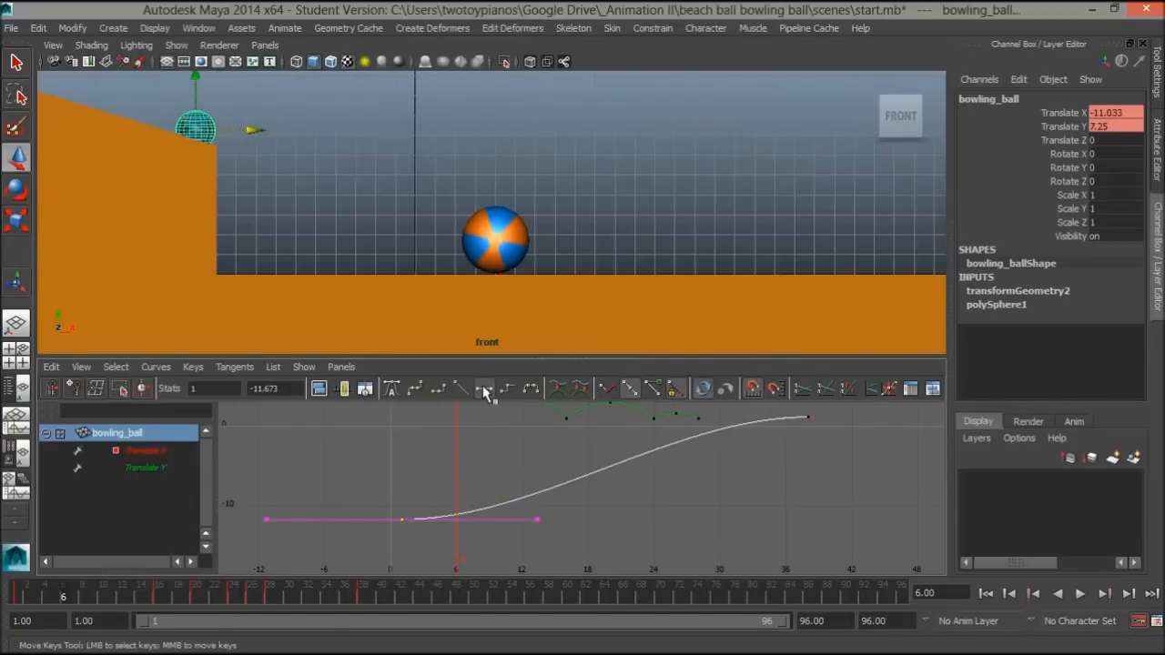
key("ctrl+z")
Step: Extend the flat outgoing handle of the Translate Y key at frame 1 to about frame 8 and check the opening frames
middle_click_drag(485, 441, 468, 488, "alt")
left_click_drag(412, 471, 424, 474)
scroll(379, 440, "up", 4)
middle_click_drag(386, 449, 508, 490, "alt")
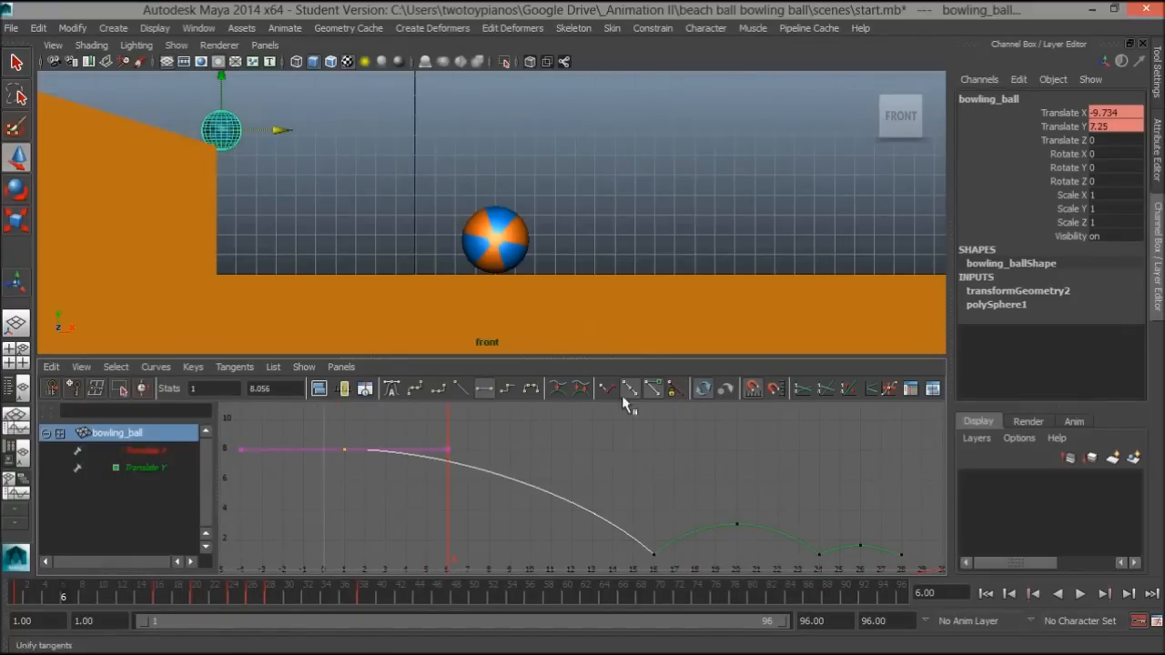
left_click(444, 453)
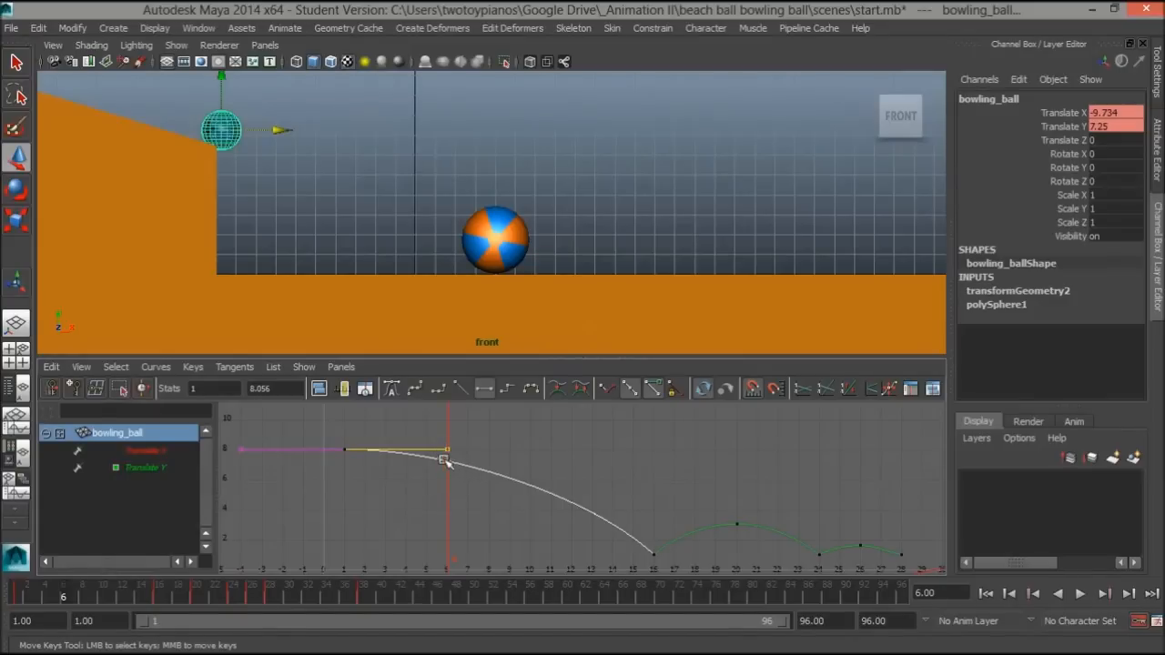
middle_click_drag(444, 453, 490, 453)
mouse_move(70, 596)
left_mouse_down()
mouse_move(15, 596)
mouse_move(44, 596)
left_mouse_up()
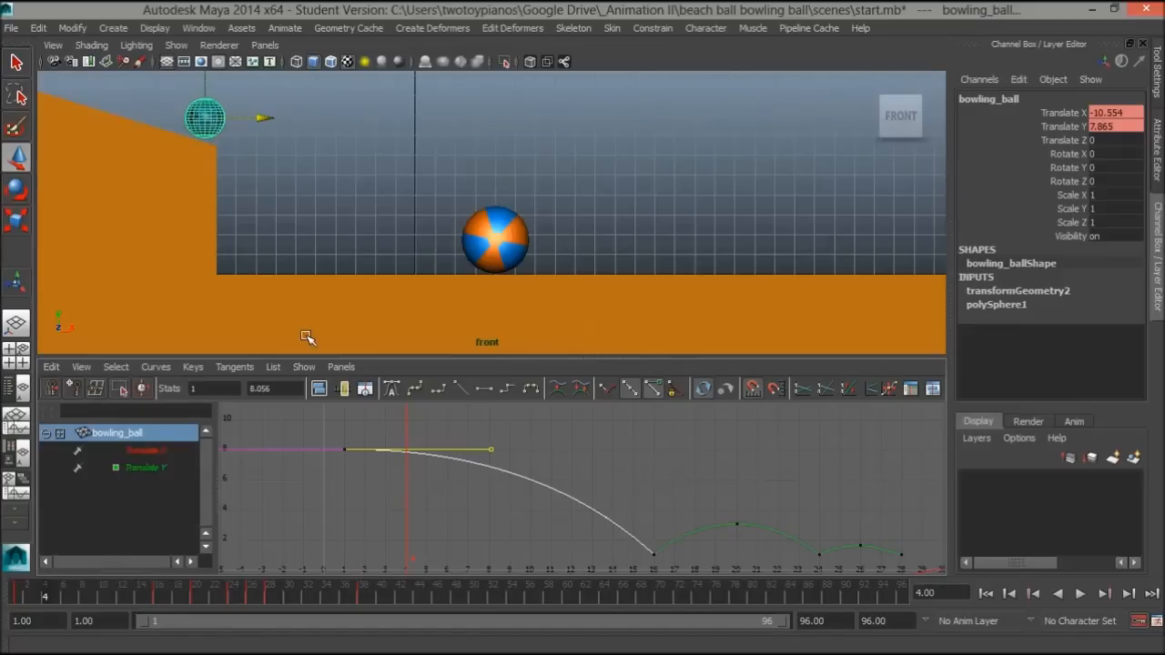
key("alt+v")
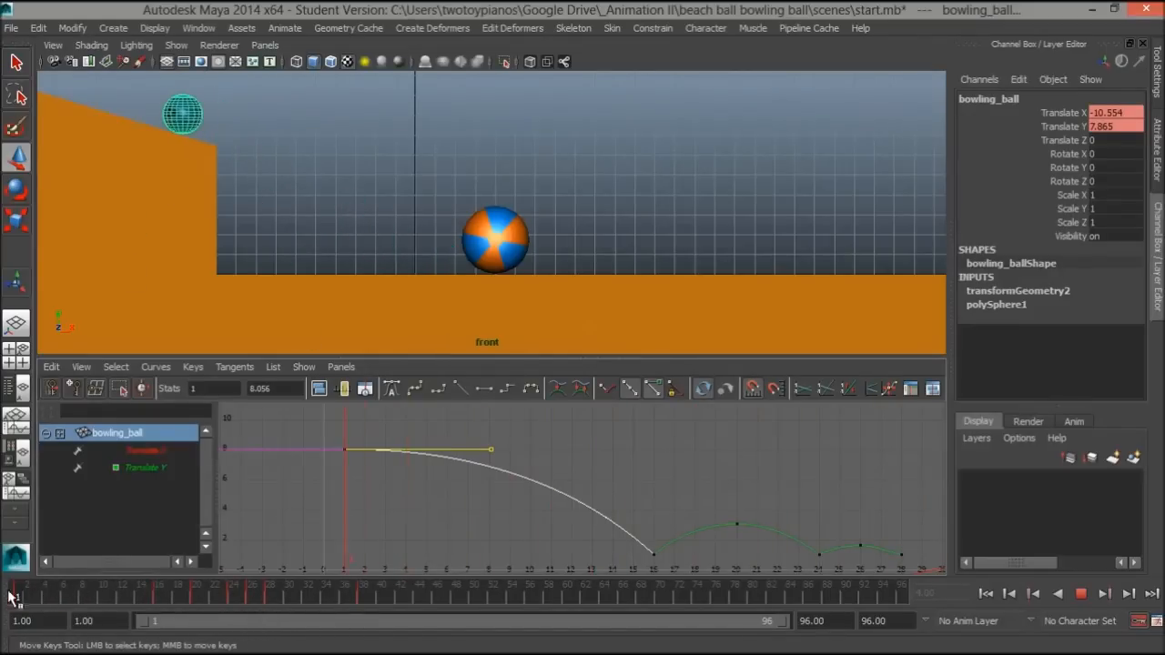
mouse_move(65, 592)
left_mouse_down()
mouse_move(31, 594)
mouse_move(42, 595)
left_mouse_up()
Step: Tilt the outgoing handle of the Translate Y key at frame 1 slightly downward and replay the ball leaving the ledge
right_click_drag(374, 470, 424, 455, "alt")
middle_click_drag(424, 455, 597, 473, "alt")
scroll(585, 480, "down", 2)
key("ctrl+z")
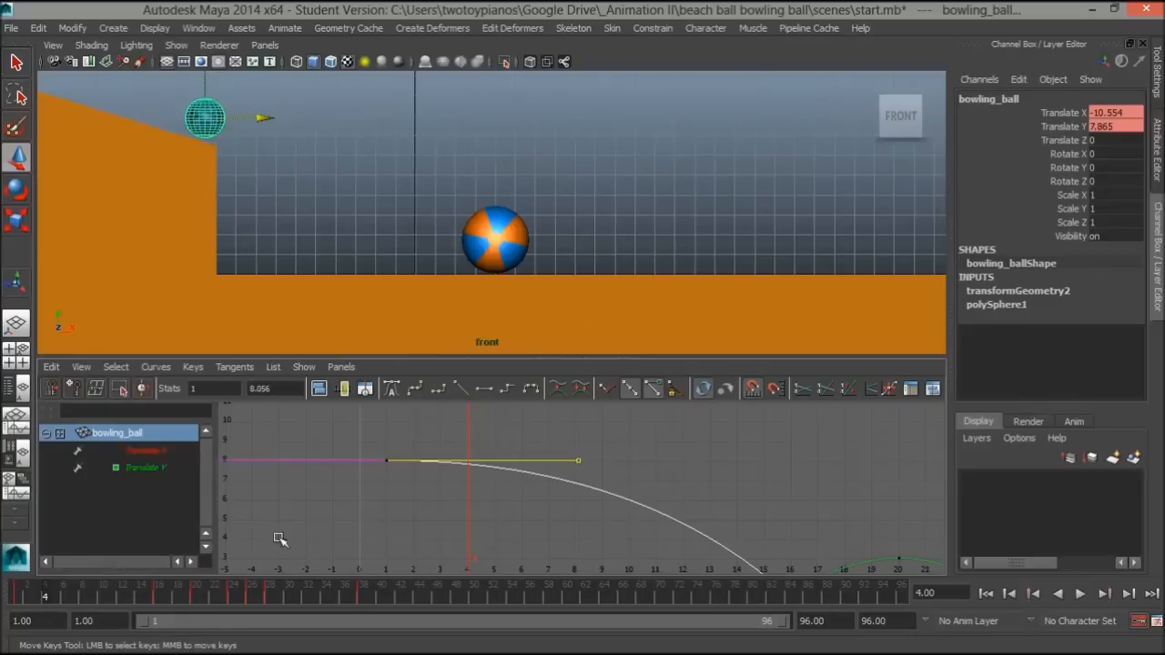
key("alt+v")
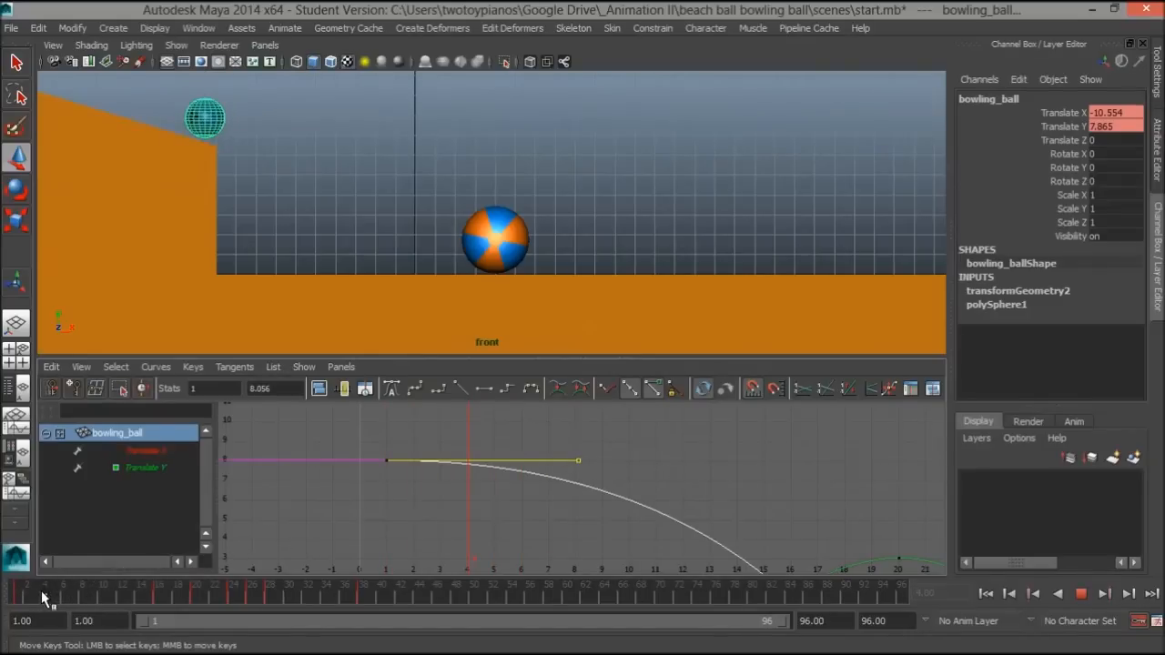
left_click(41, 591)
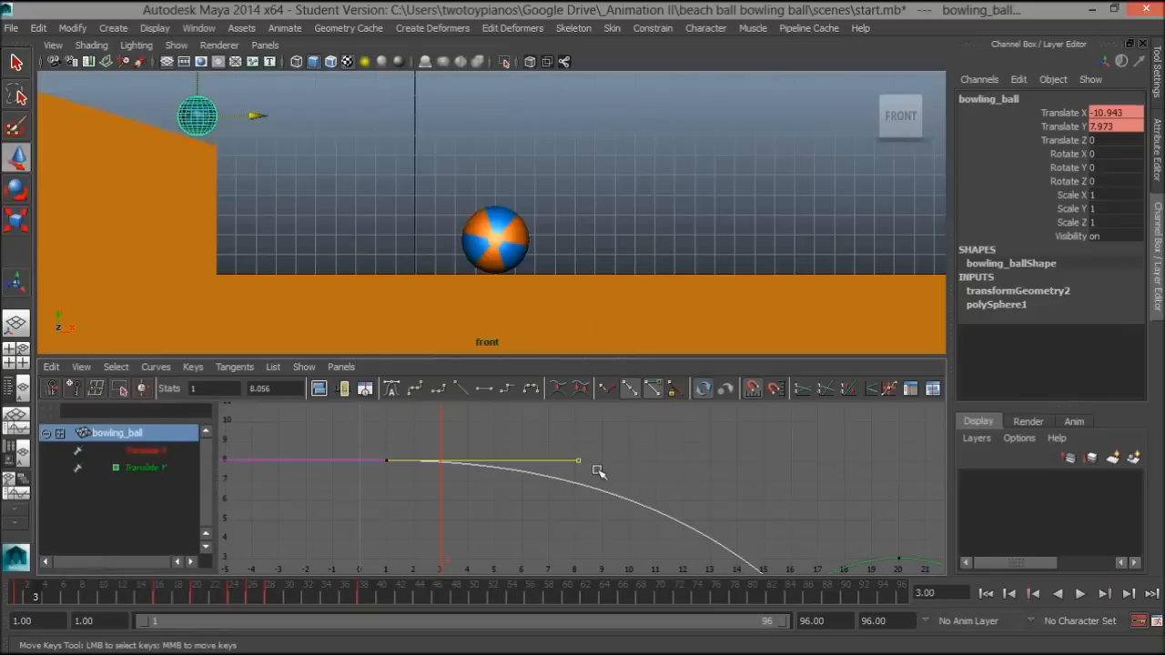
middle_click_drag(583, 465, 583, 472)
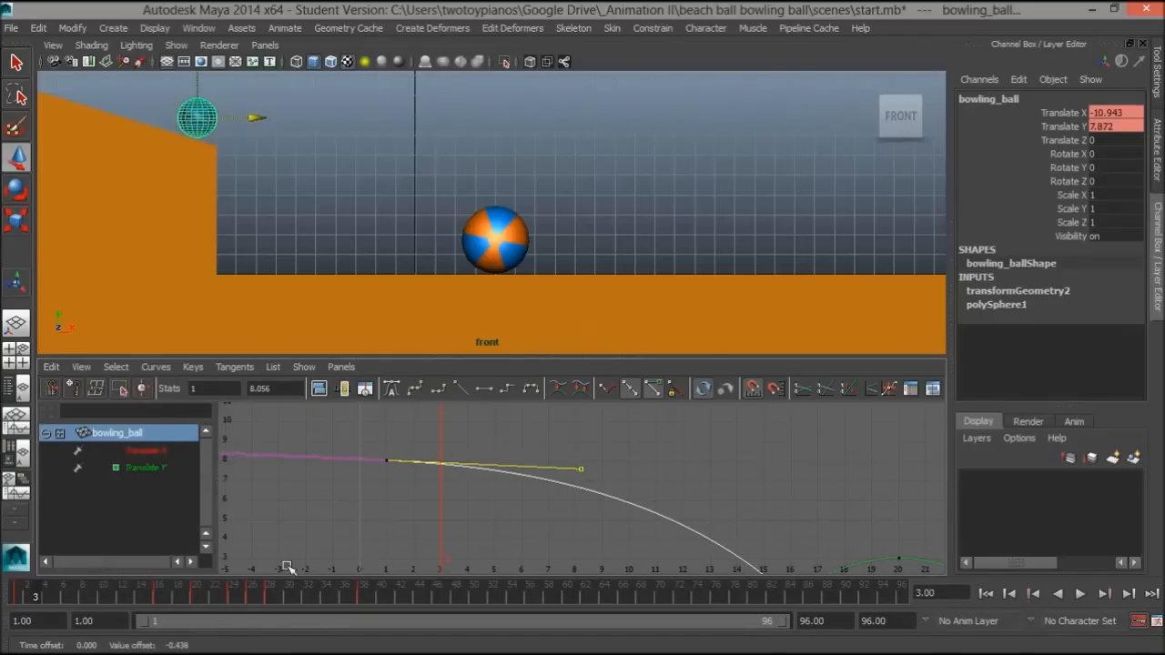
key("alt+v")
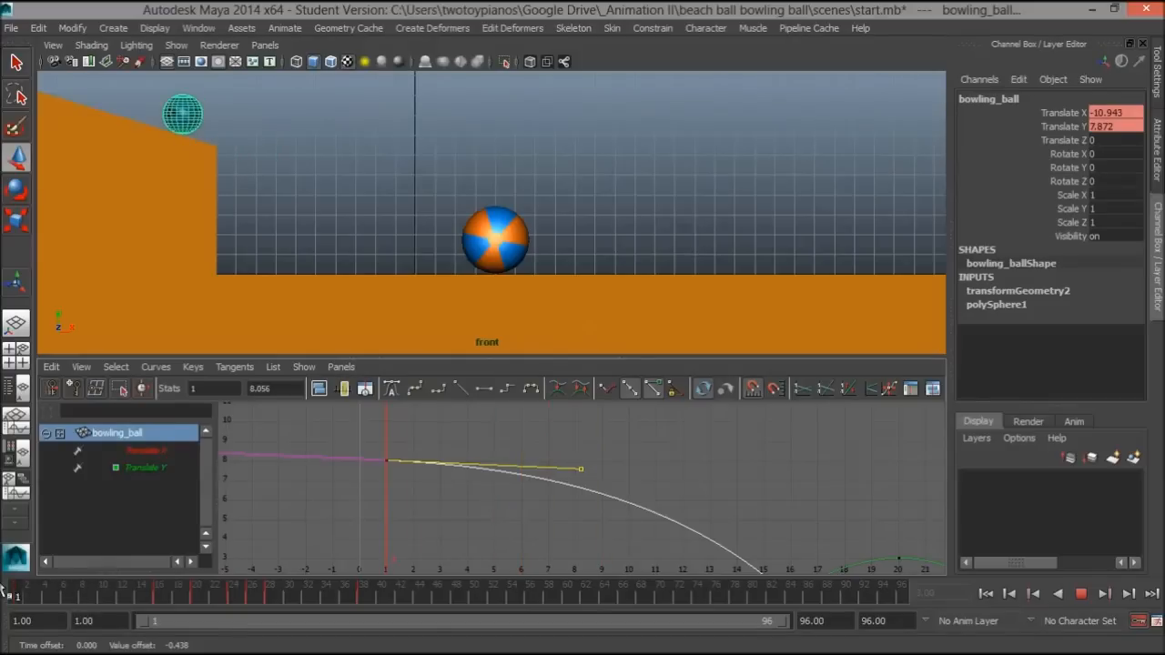
left_click(70, 587)
Step: Steepen the incoming tangent of the Translate Y key at frame 16, where the ball first lands
middle_click_drag(661, 457, 635, 398, "alt")
scroll(664, 469, "down", 4)
middle_click_drag(668, 468, 529, 478, "alt")
right_click_drag(530, 478, 593, 479, "alt")
middle_click_drag(593, 479, 594, 492, "alt")
left_click_drag(637, 477, 679, 512)
middle_click_drag(606, 411, 606, 486, "alt")
left_click_drag(519, 440, 561, 480)
middle_click_drag(553, 463, 580, 454)
Step: Play and scrub the animation repeatedly to examine the ball's fall, first landing and bounces
right_click_drag(673, 471, 658, 472, "alt")
middle_click_drag(658, 472, 696, 446, "alt")
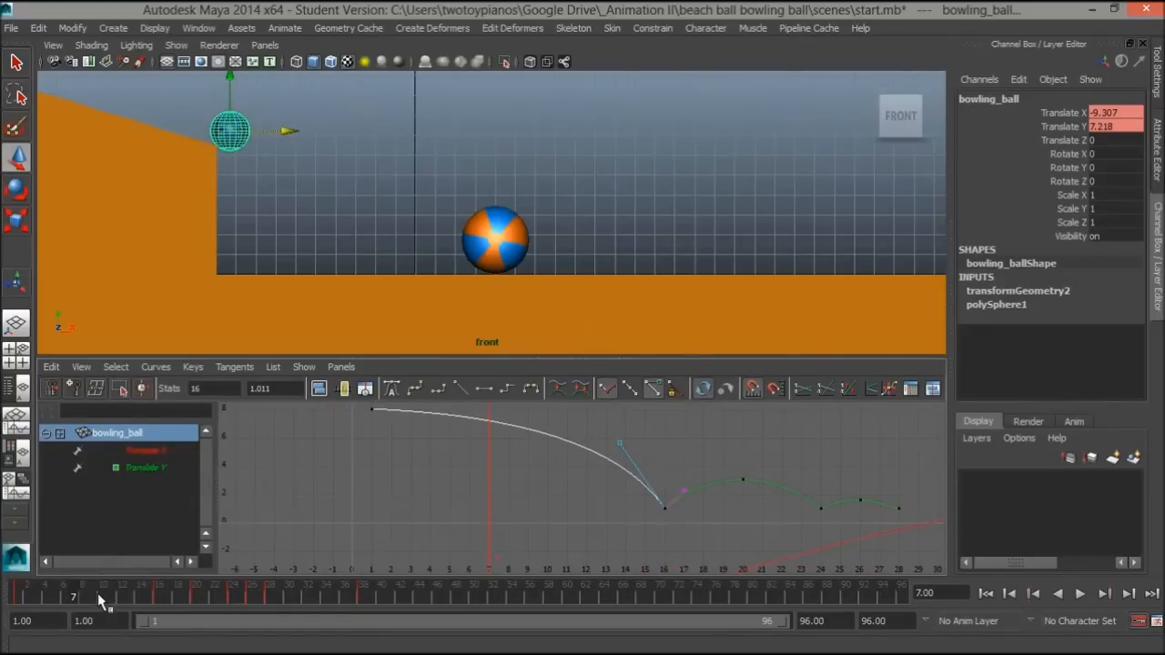
key("alt+v")
left_click_drag(80, 596, 173, 611)
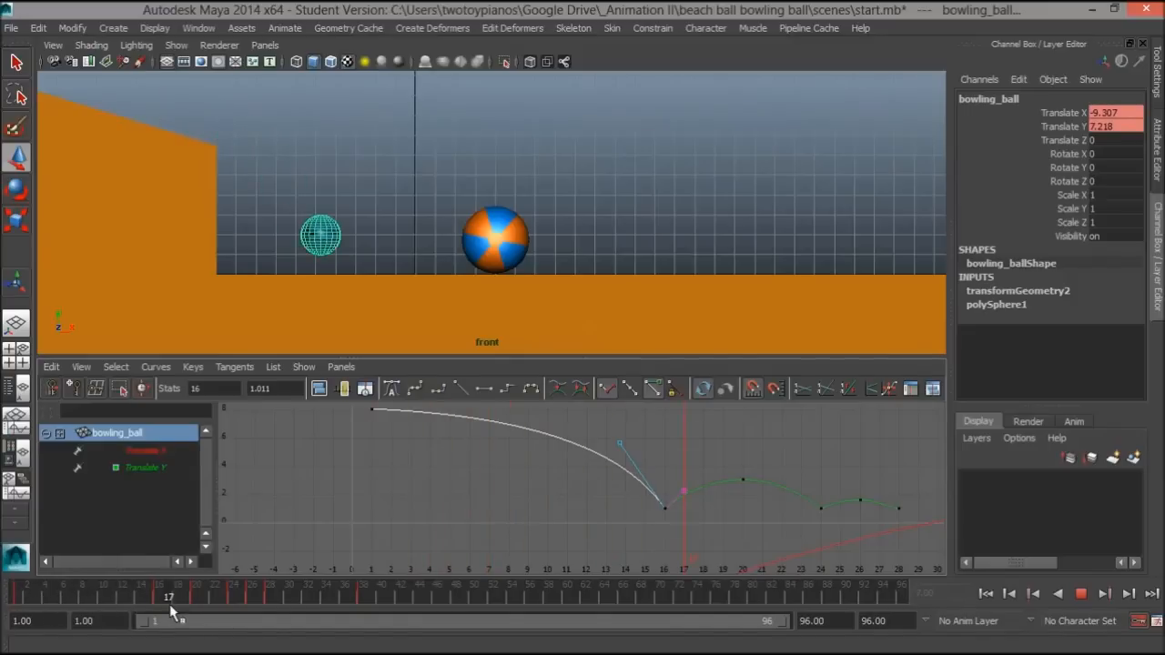
left_click(1080, 594)
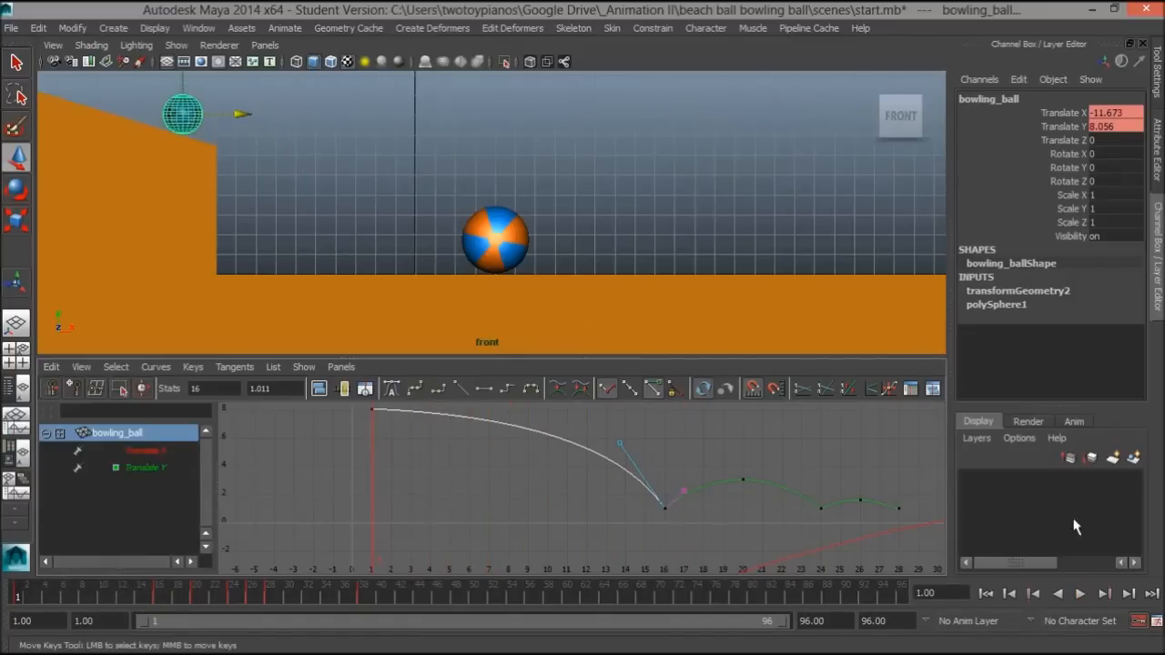
left_click(1082, 594)
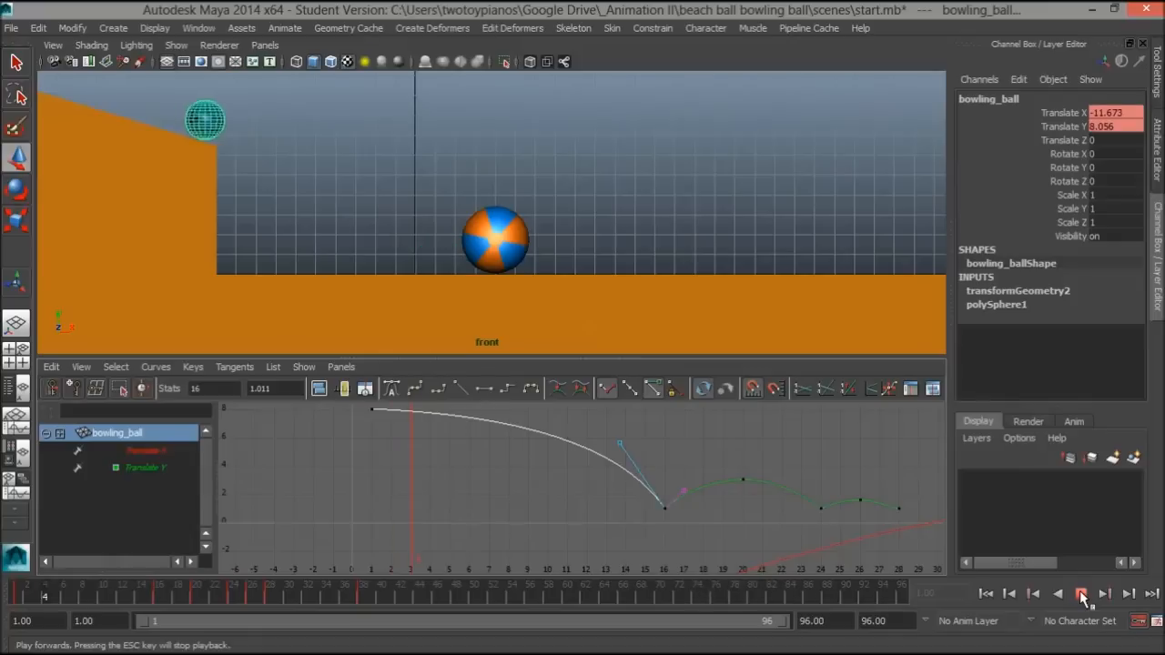
left_click(1081, 594)
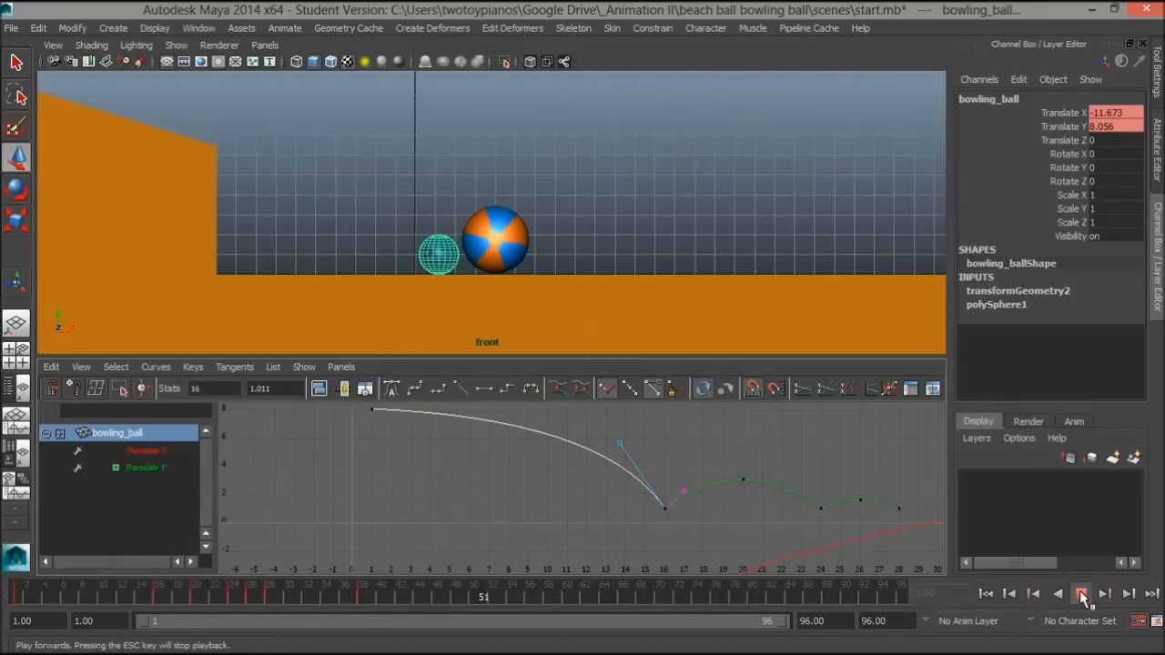
middle_click_drag(883, 512, 737, 537, "alt")
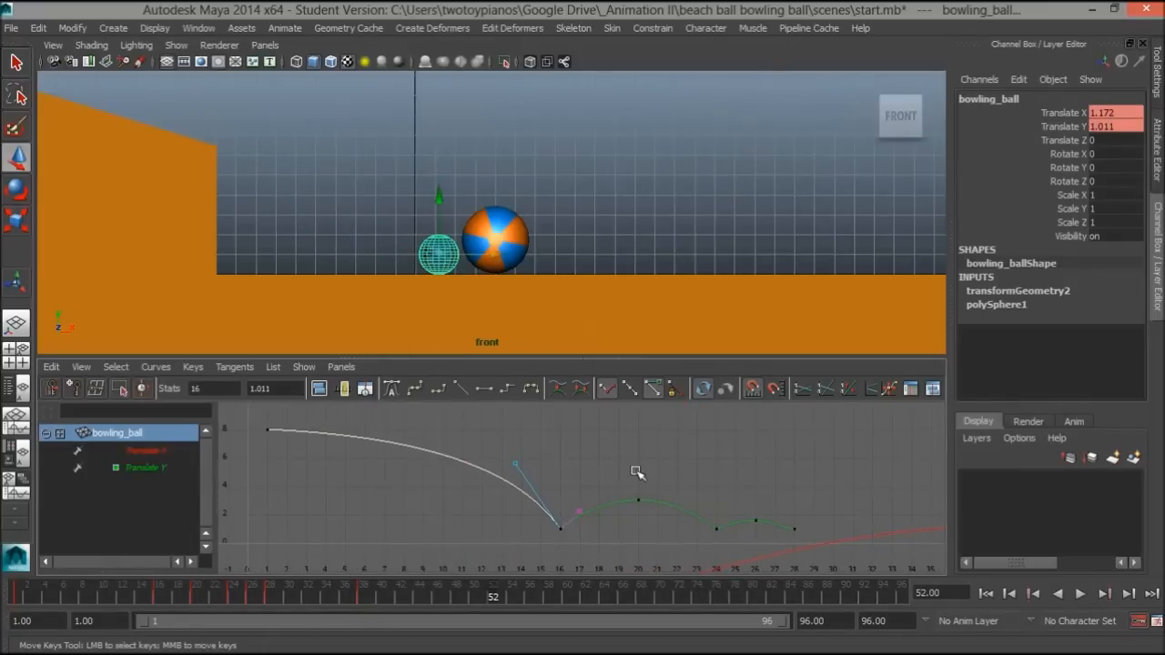
right_click_drag(605, 488, 587, 502, "alt")
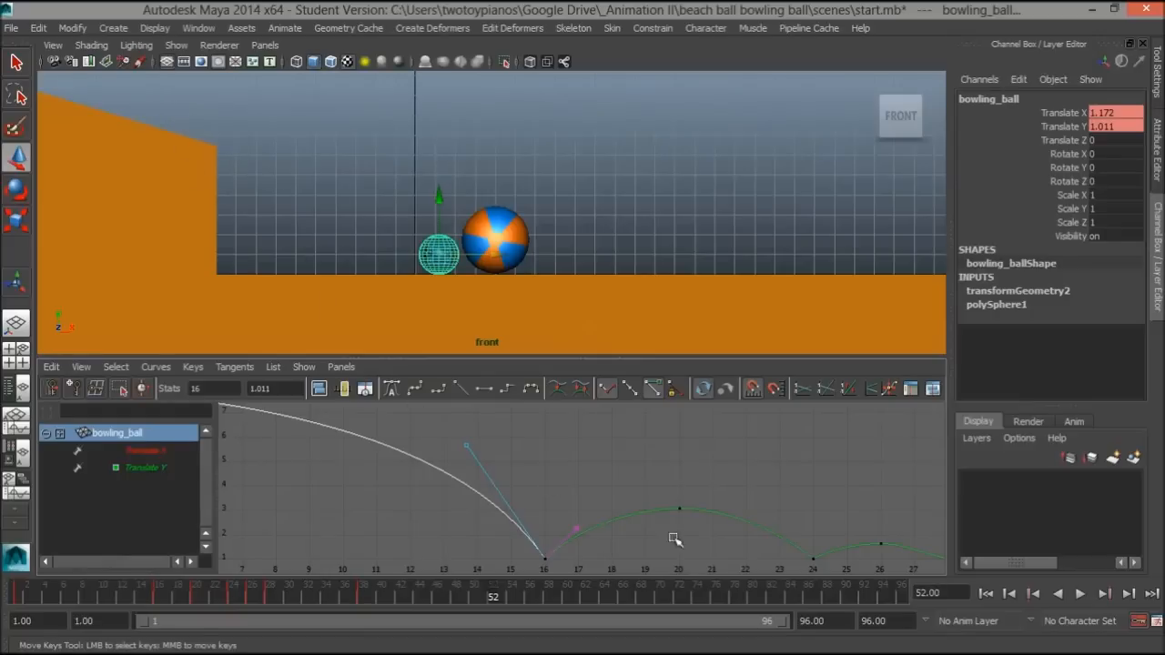
key("alt+v")
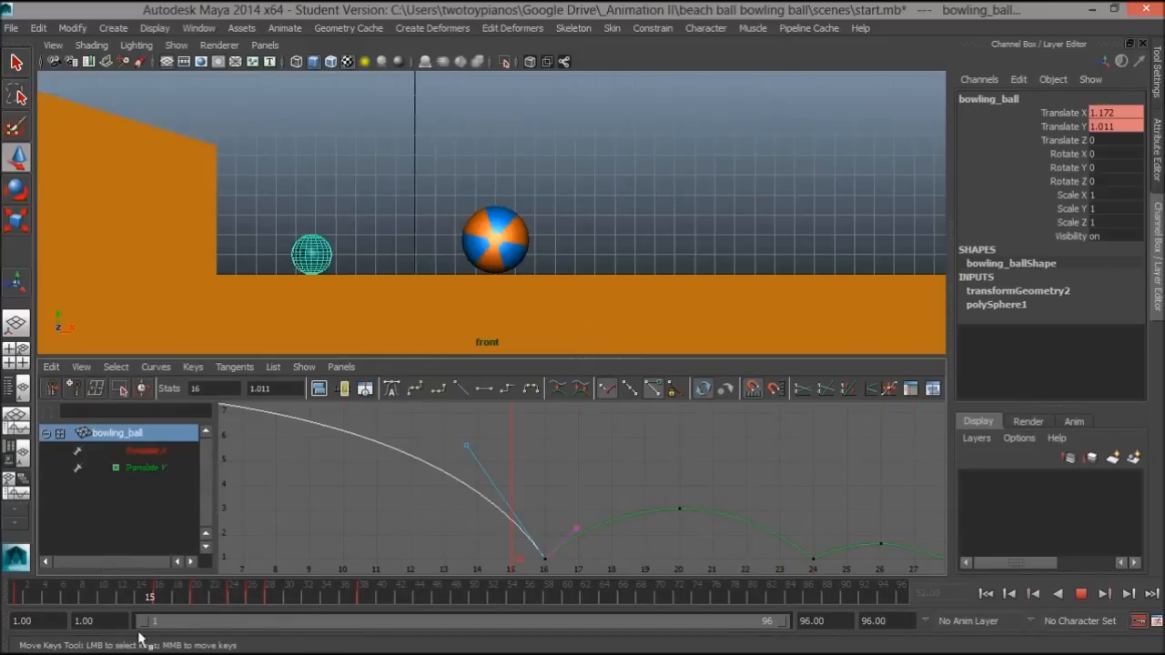
left_click_drag(156, 636, 102, 643)
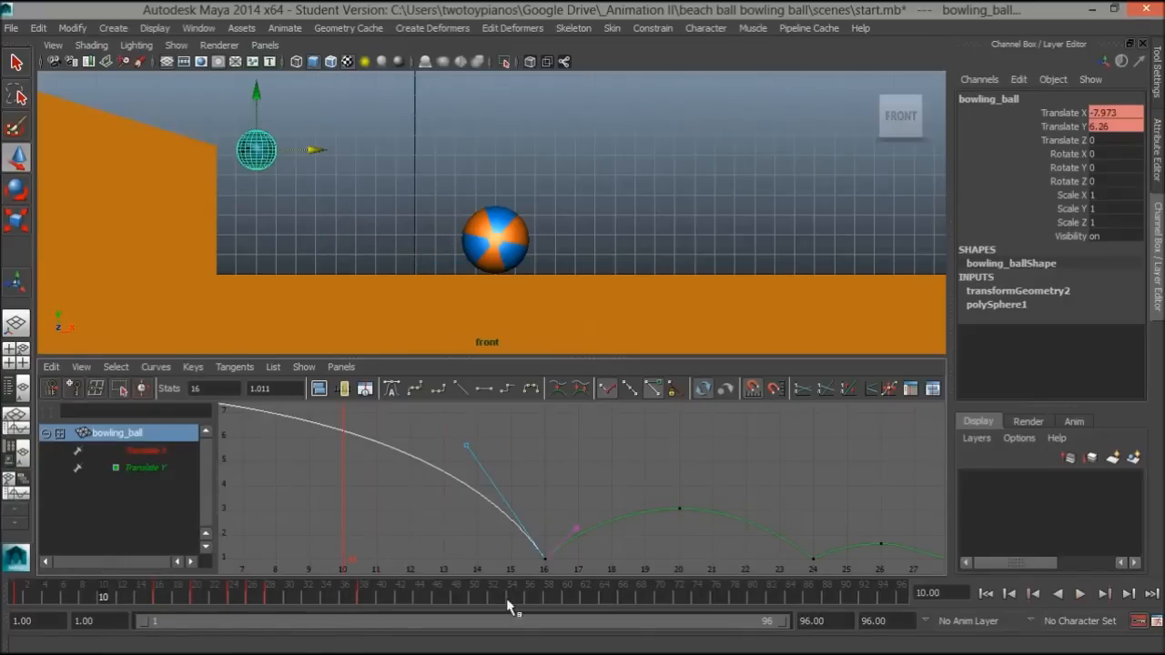
left_click(1080, 594)
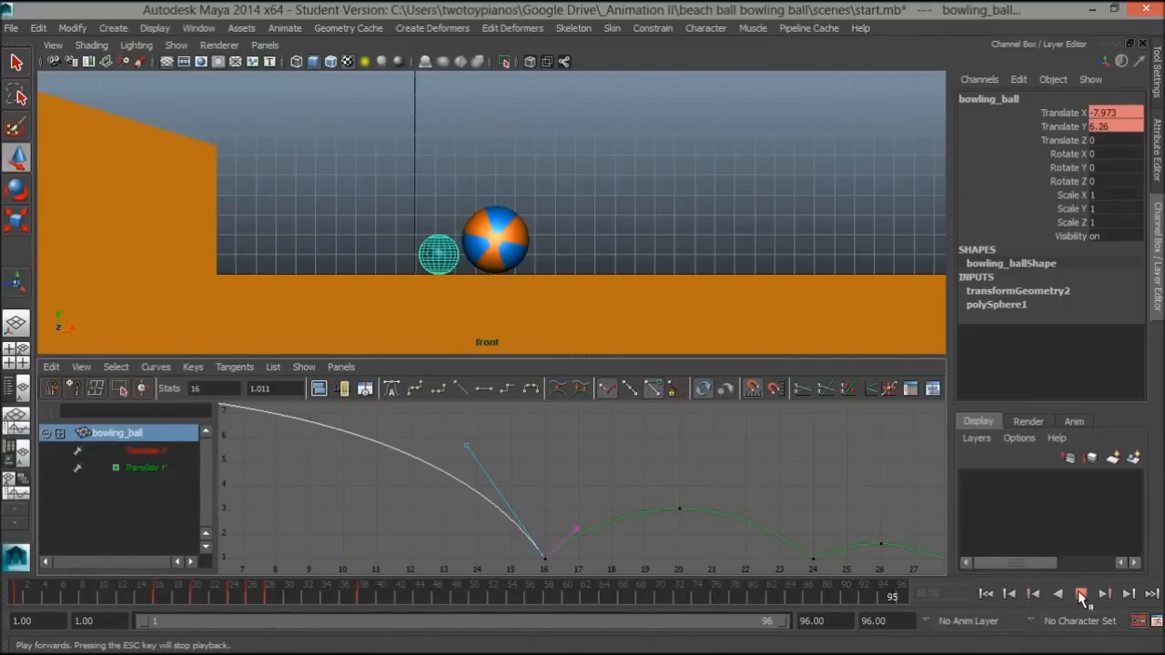
left_click(1081, 594)
Step: Lengthen the flat tangent handles of the Translate Y key at frame 20 to about frames 18 and 22
key("f")
scroll(658, 416, "up", 5)
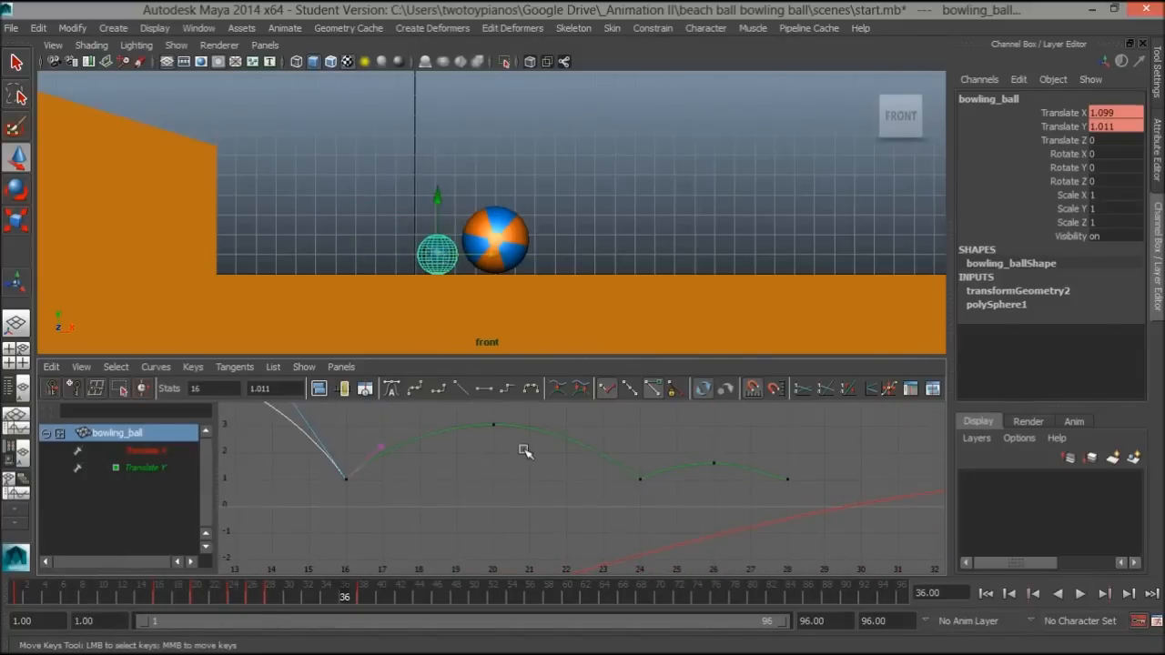
left_click_drag(515, 441, 534, 464)
middle_click_drag(533, 463, 534, 472, "alt")
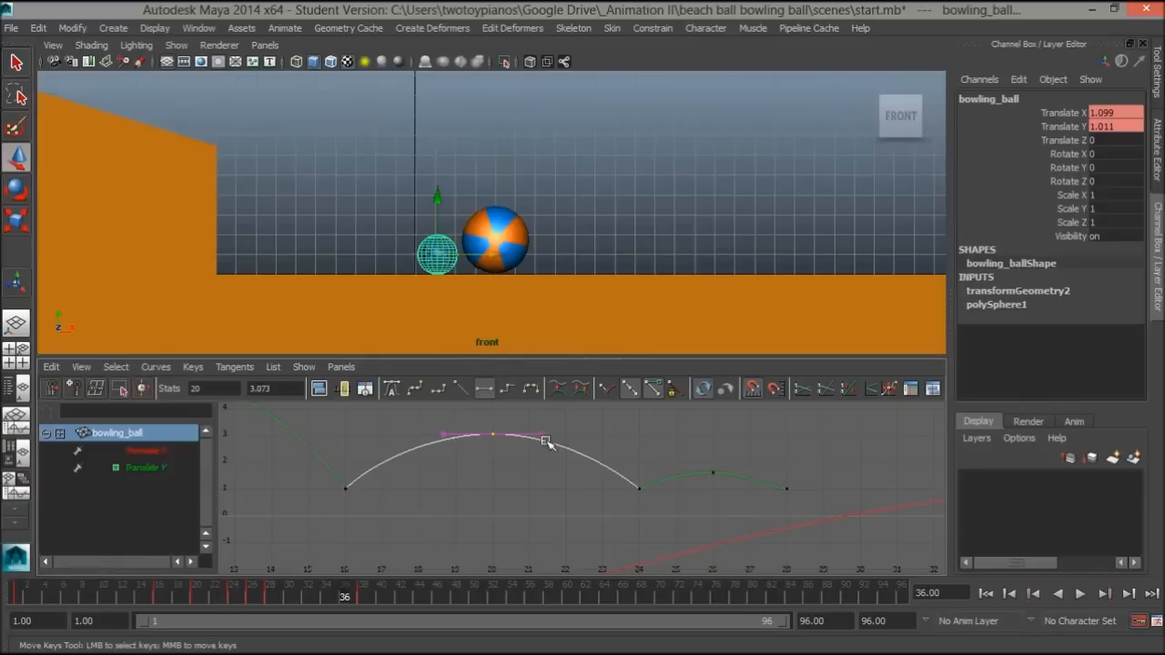
left_click_drag(532, 420, 556, 453)
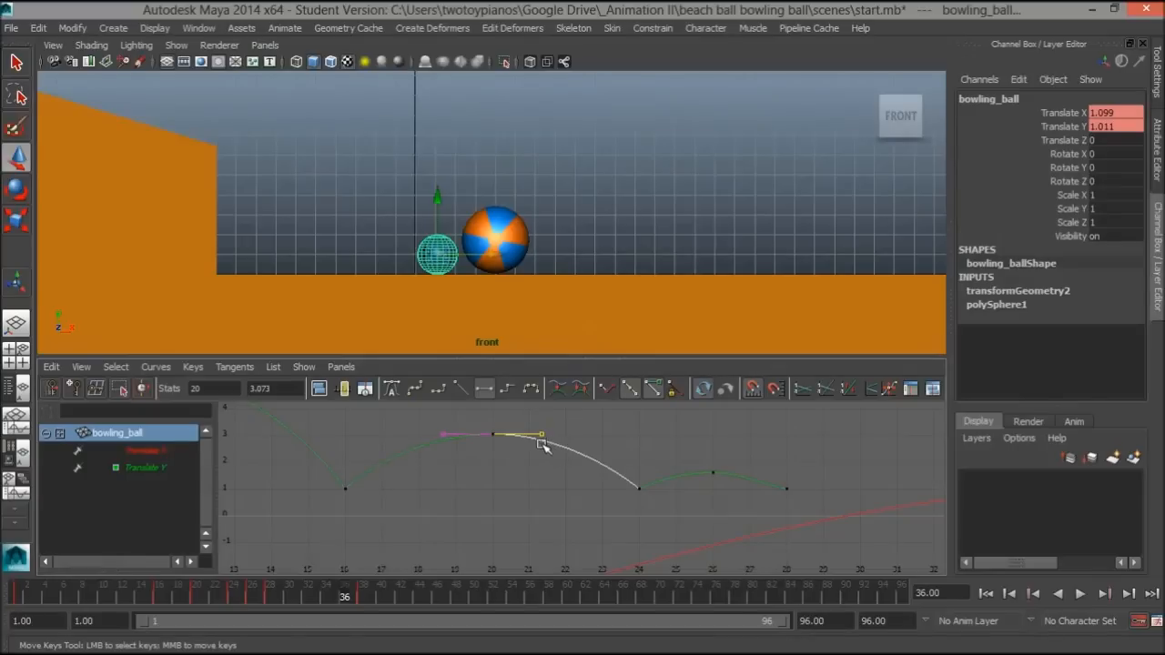
middle_click_drag(543, 438, 637, 441)
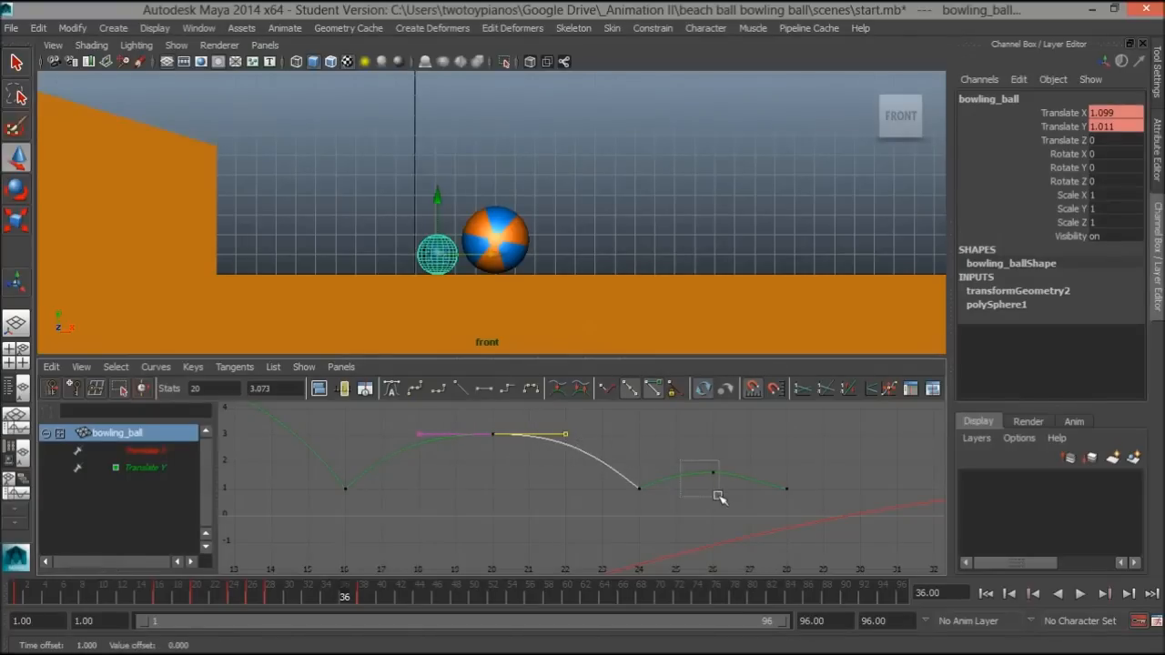
Step: Select the Translate Y key at frame 26 and play back the animation to check the bounces
left_click_drag(719, 498, 747, 492)
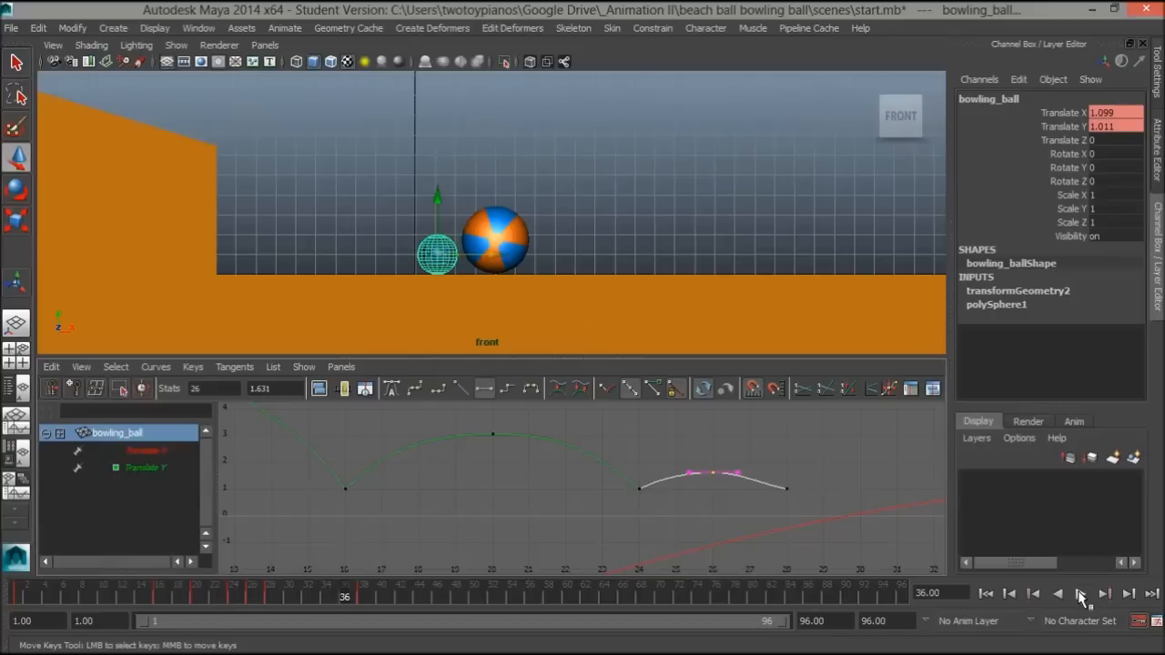
left_click(1081, 593)
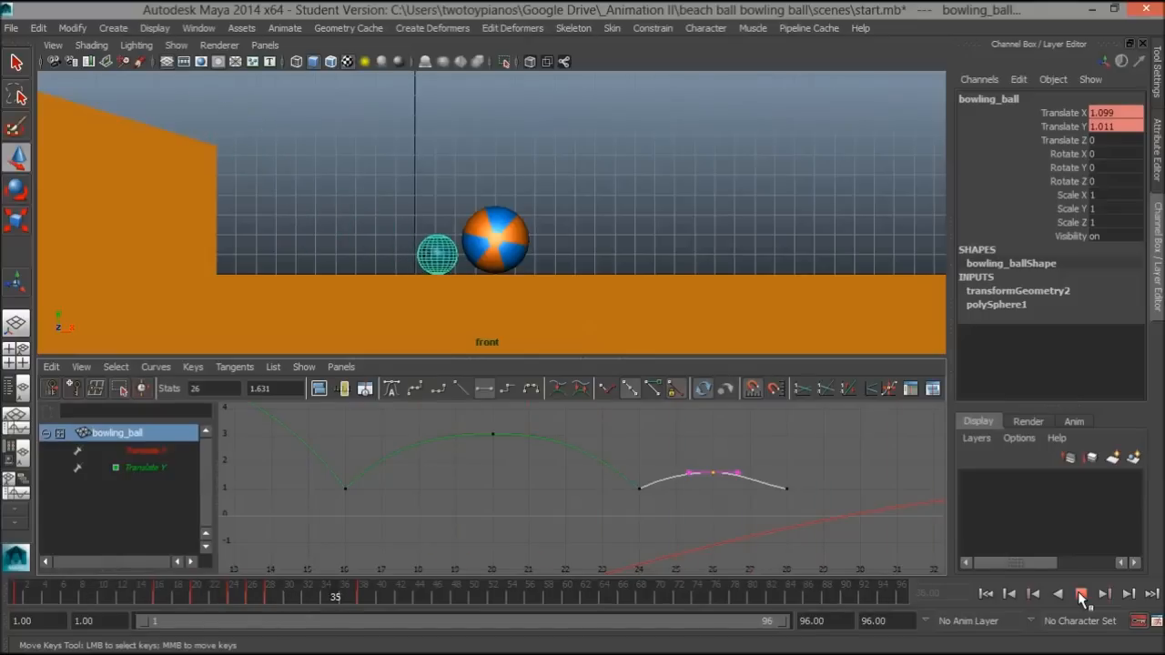
left_click(1080, 593)
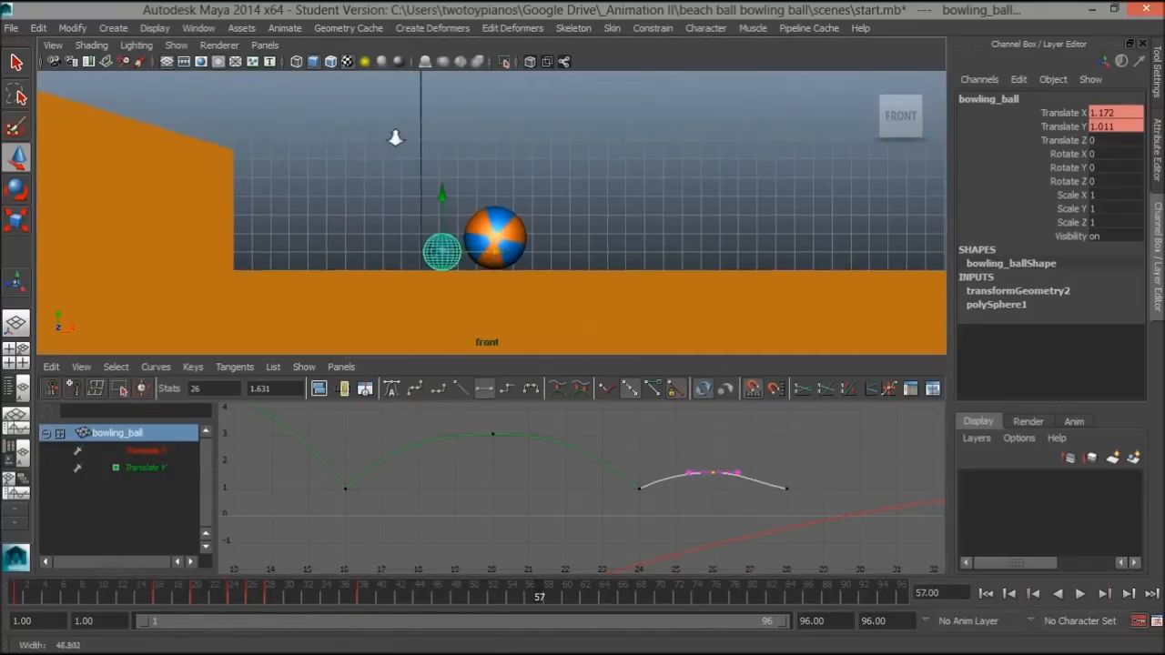
Step: Check the ball's opening motion, return to frame 1 and deselect the bowling ball
right_click_drag(455, 125, 429, 217, "alt")
middle_click_drag(429, 217, 474, 237, "alt")
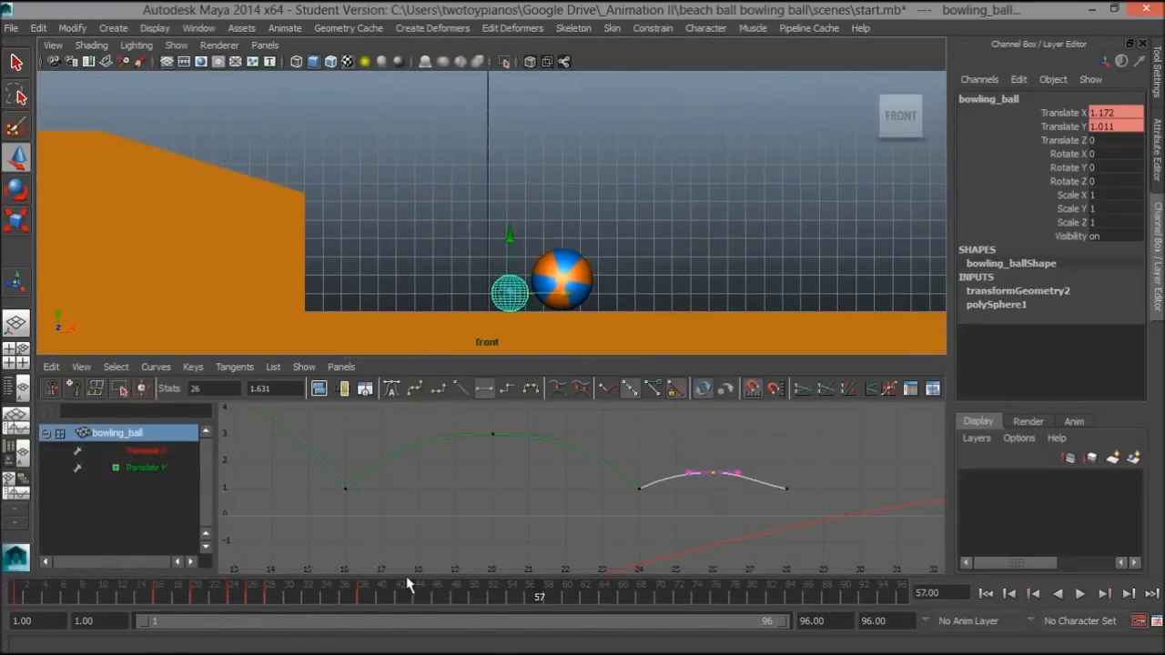
key("alt+v")
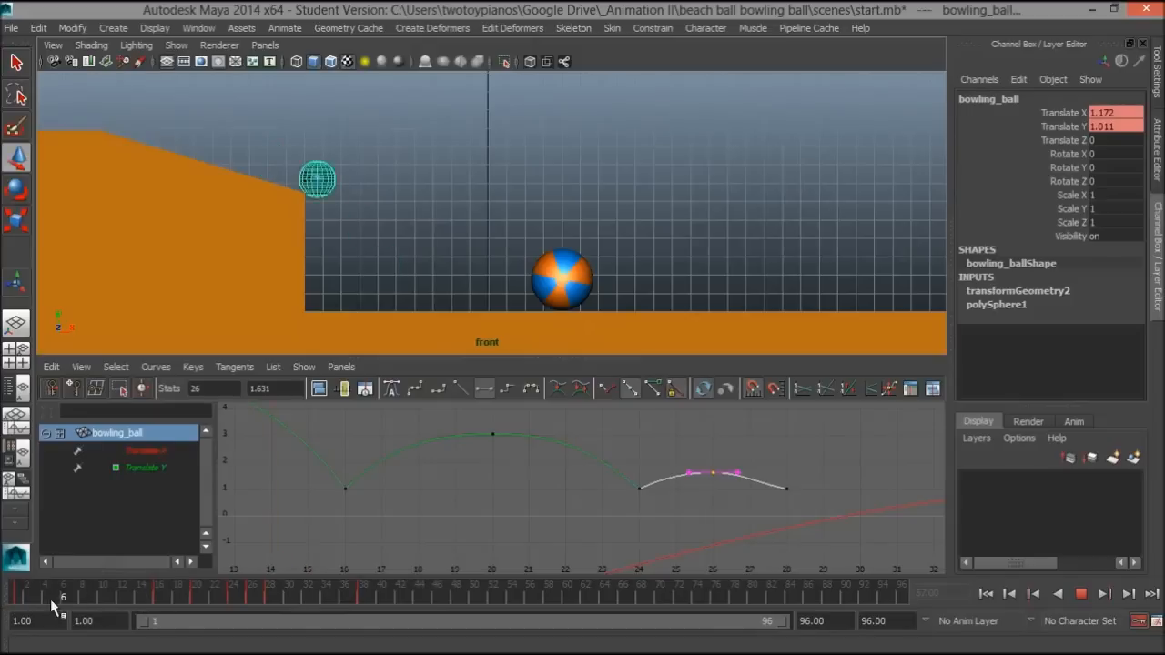
left_click(3, 595)
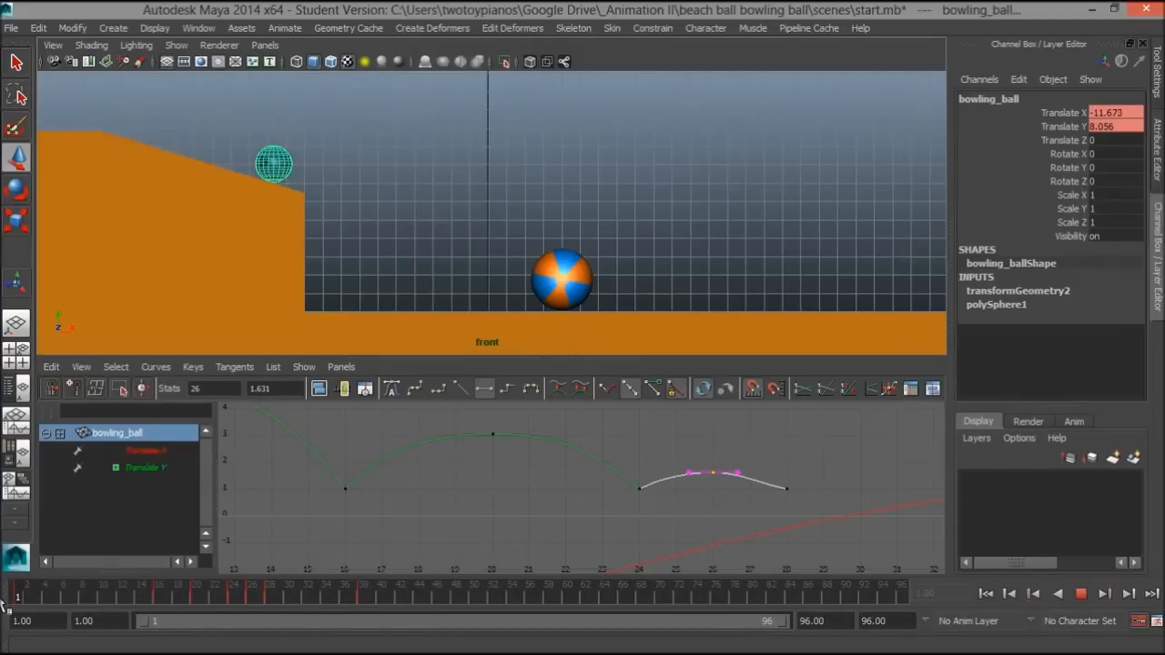
left_click(443, 148)
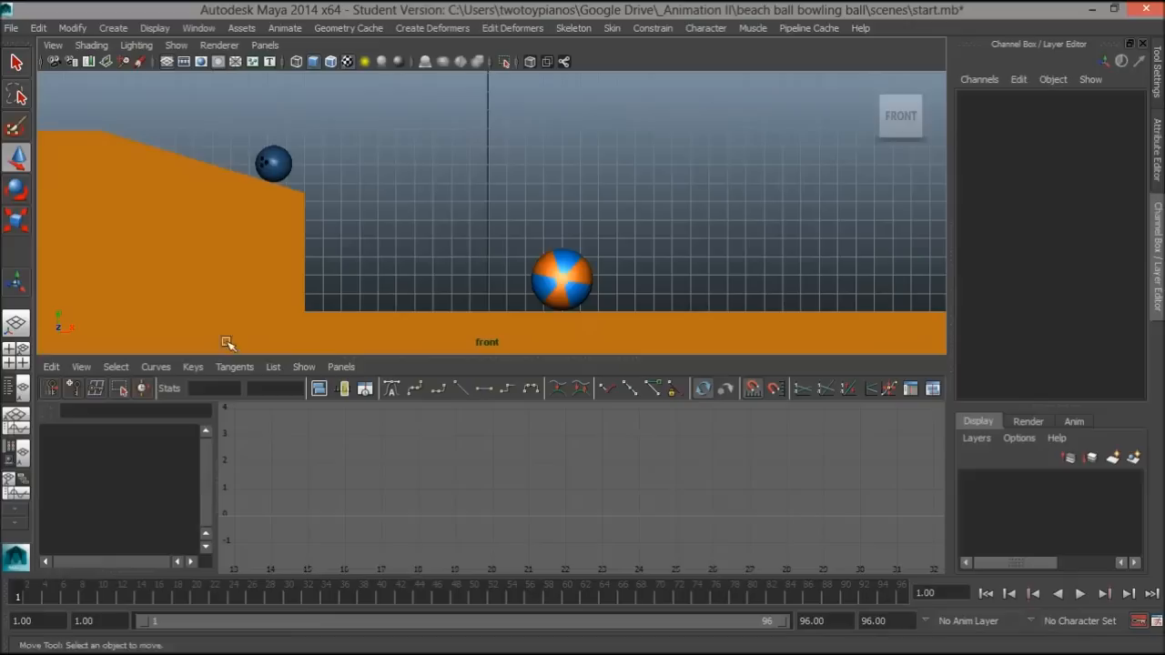
Step: Set a keyframe on only the bowling ball's Rotate Z channel at frame 1
key("alt+v")
left_click_drag(55, 593, 3, 582)
left_click(279, 166)
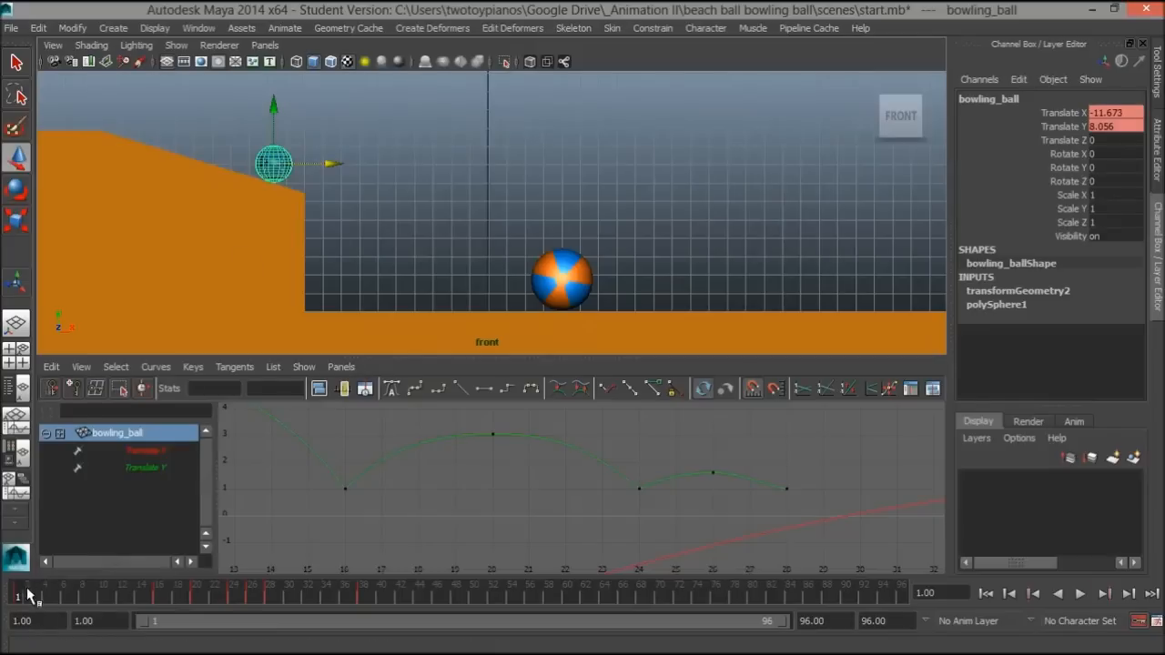
key("e")
left_click(1065, 181)
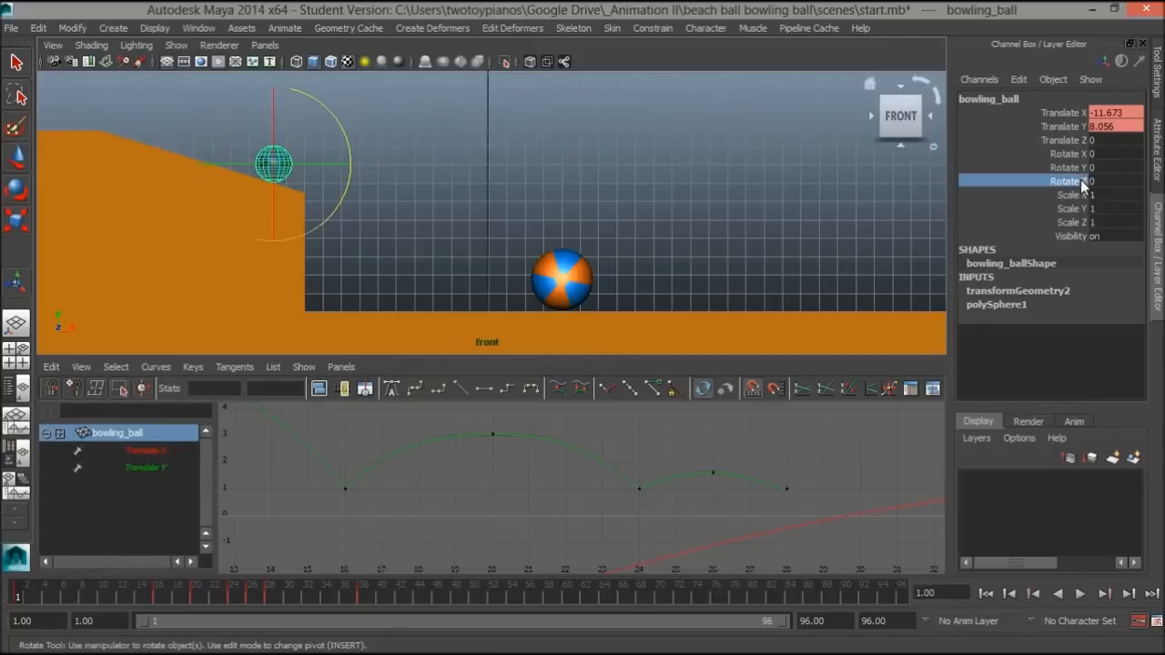
right_click(1066, 181)
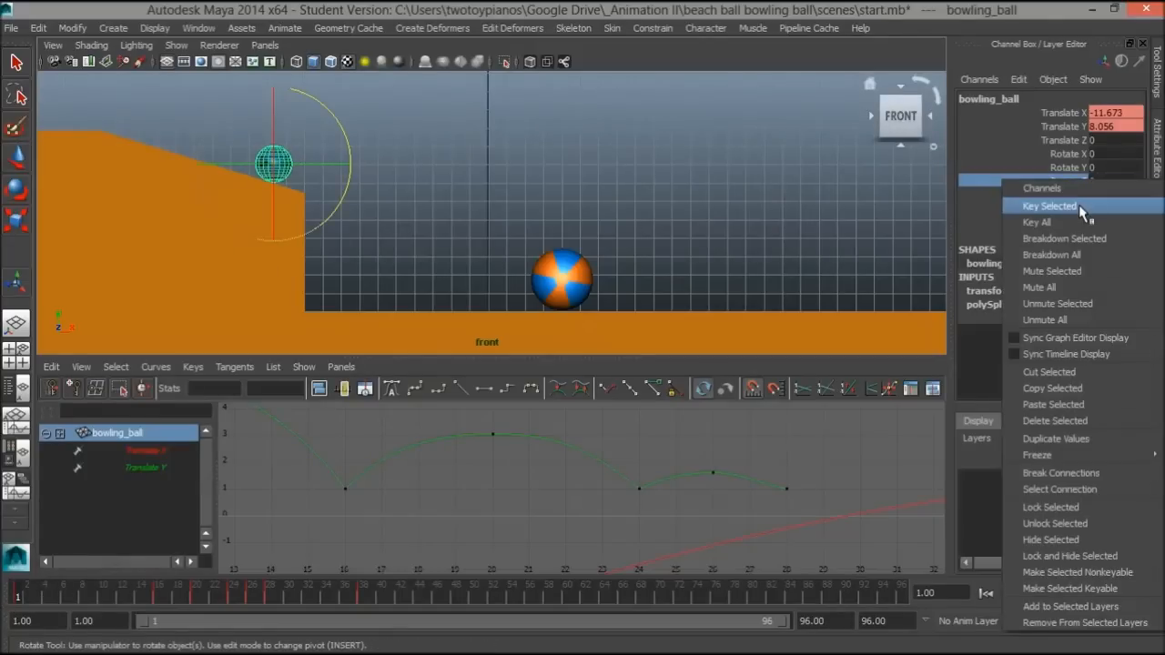
left_click(1078, 206)
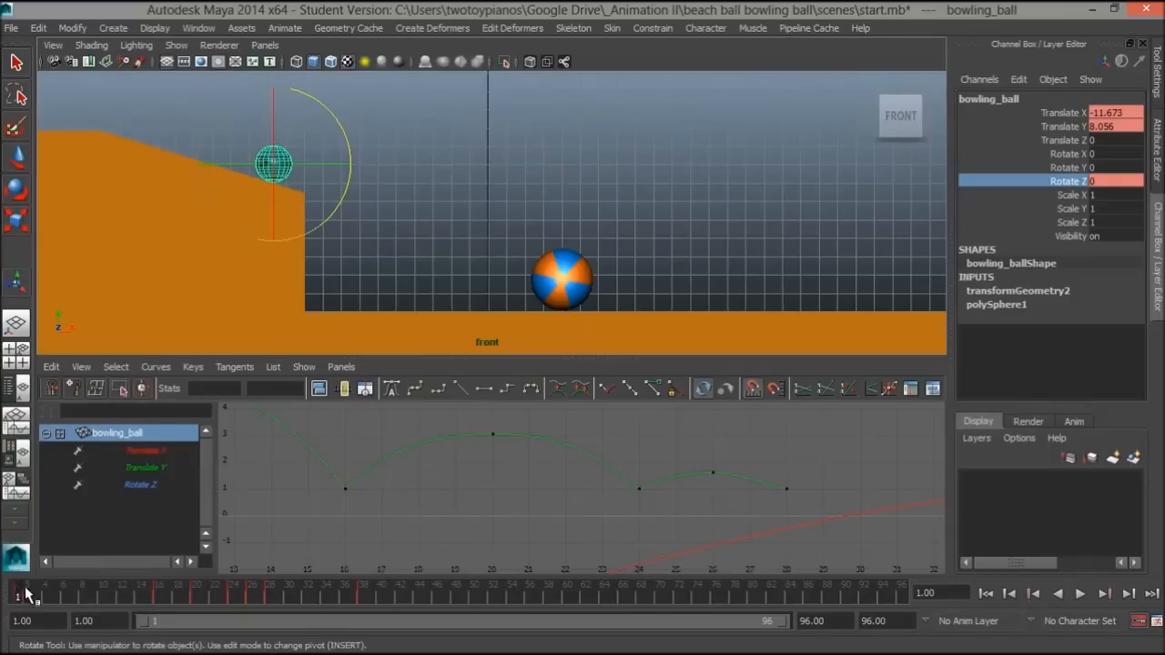
Step: At frame 38, rotate the bowling ball clockwise to a Rotate Z of about -270
key("alt+v")
left_click(363, 597)
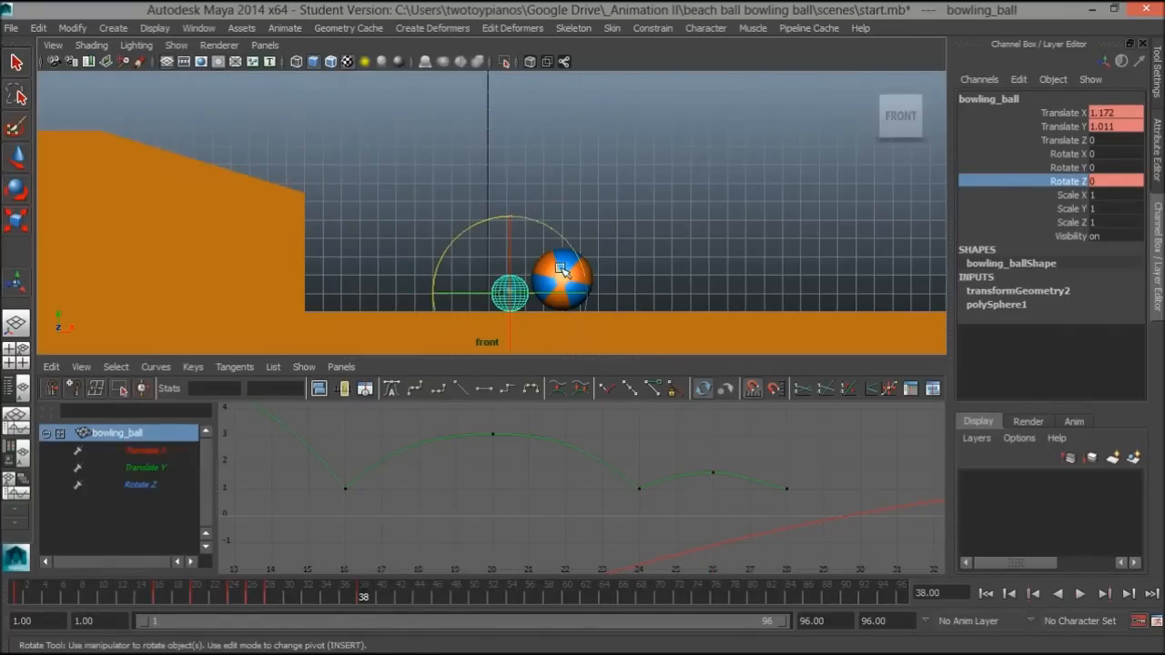
left_click_drag(447, 250, 549, 227)
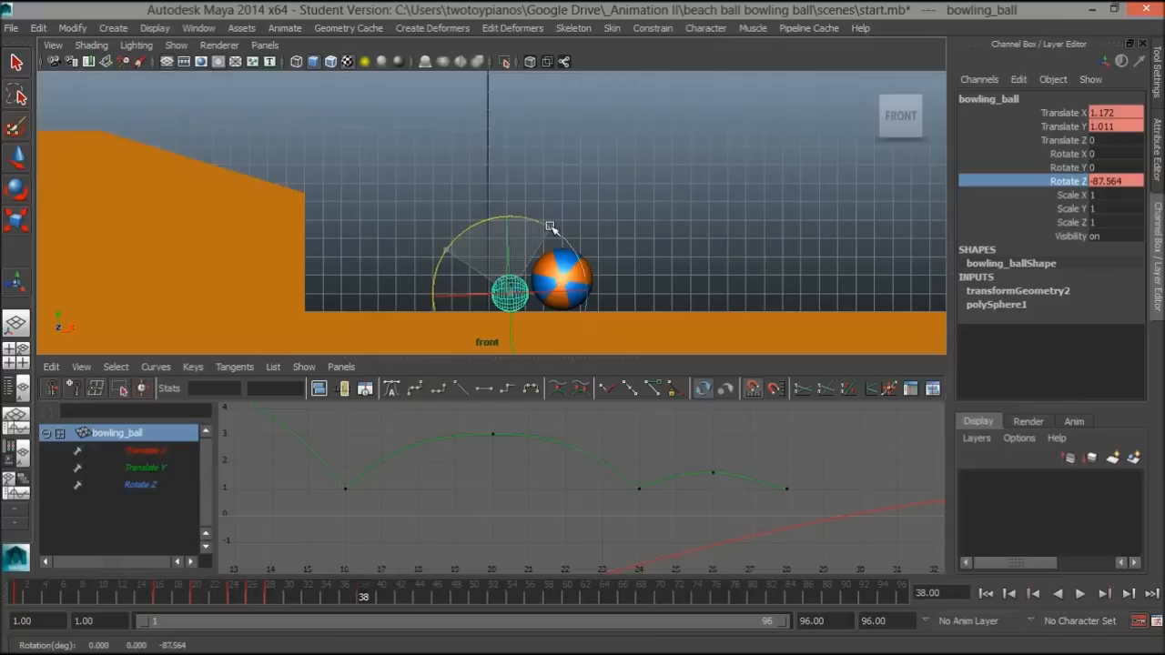
left_click_drag(562, 230, 470, 350)
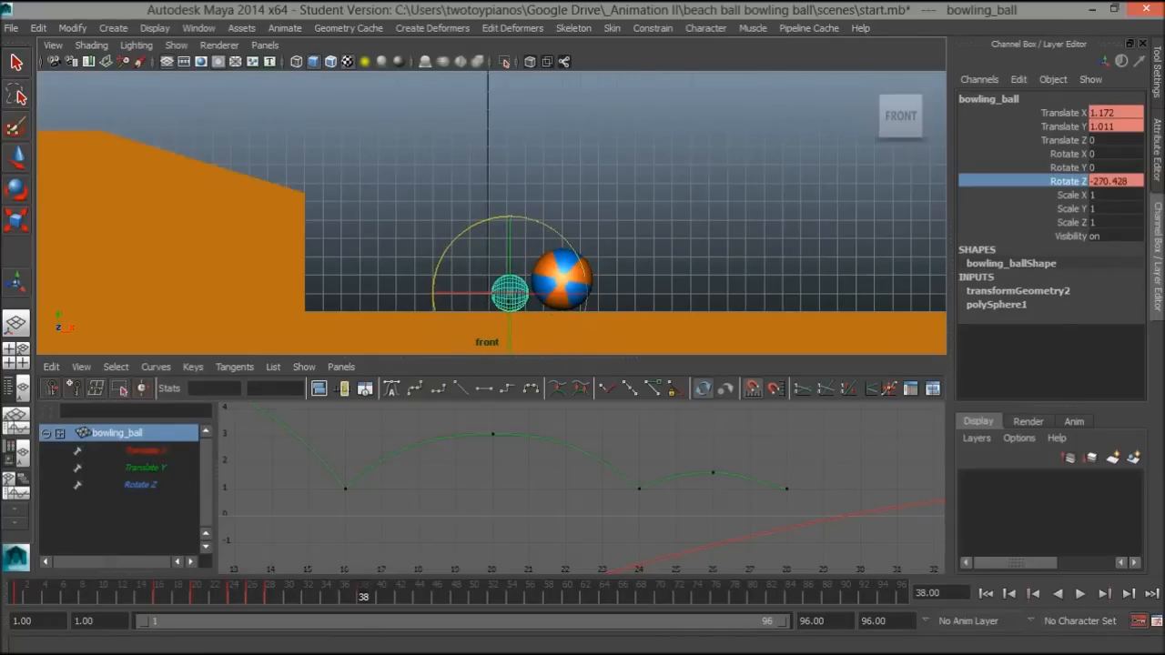
Step: Deselect the bowling ball and play the animation from frame 1 to check its spin
left_click(176, 596)
key("alt+v")
key("alt+shift+v")
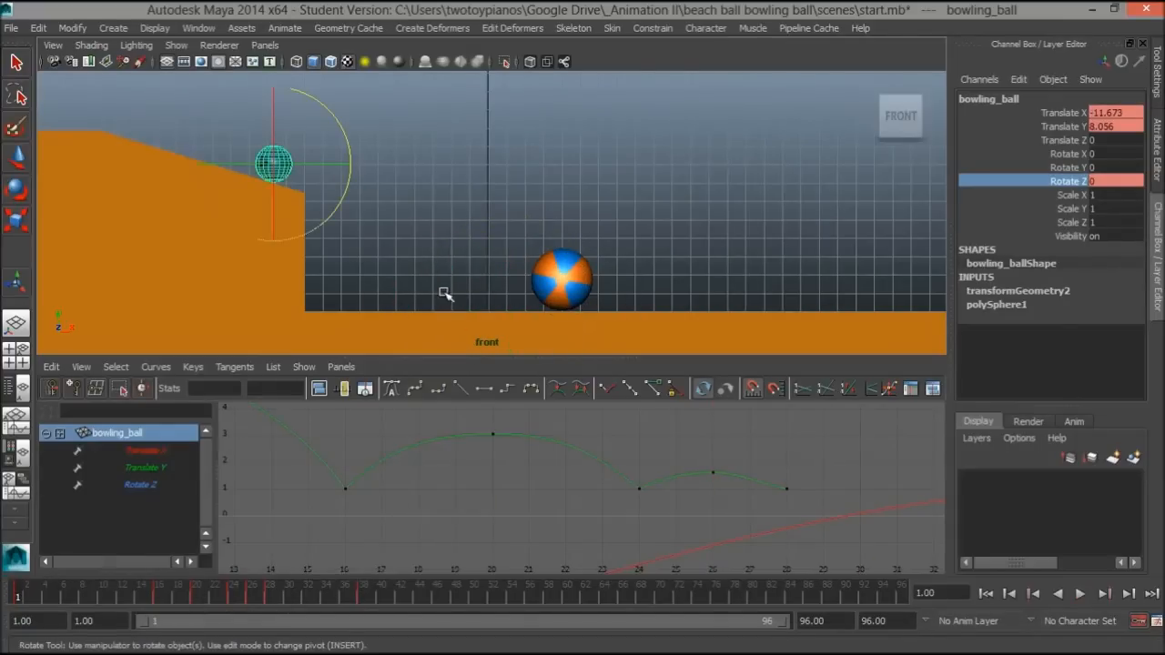
left_click(468, 206)
left_click(1079, 593)
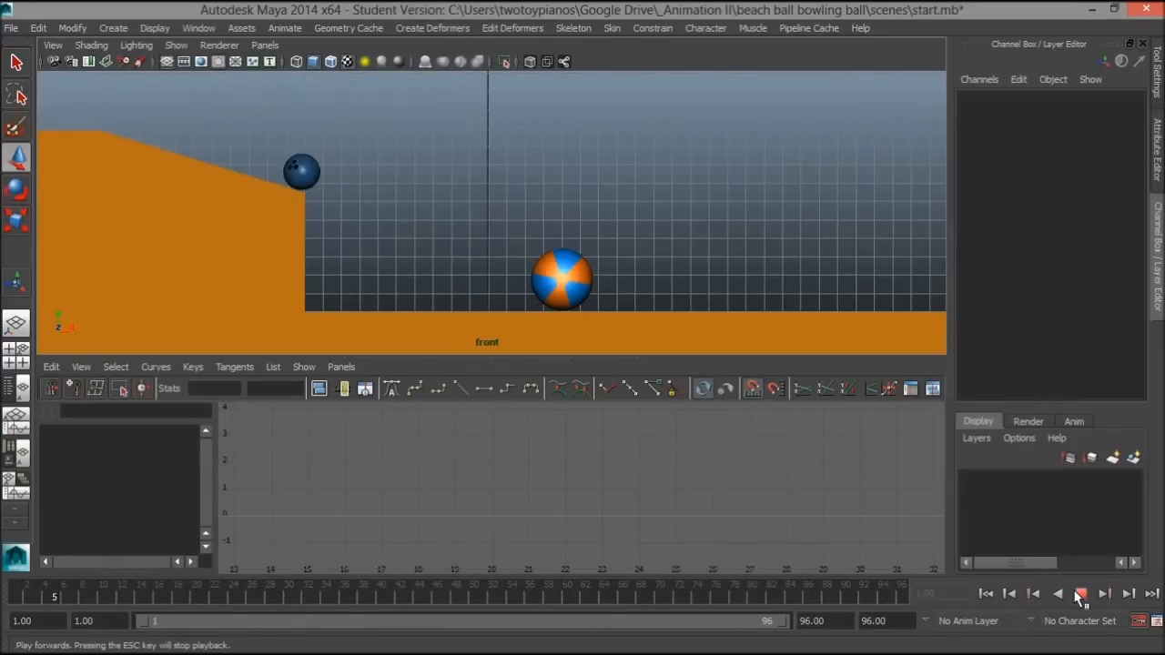
left_click(1080, 593)
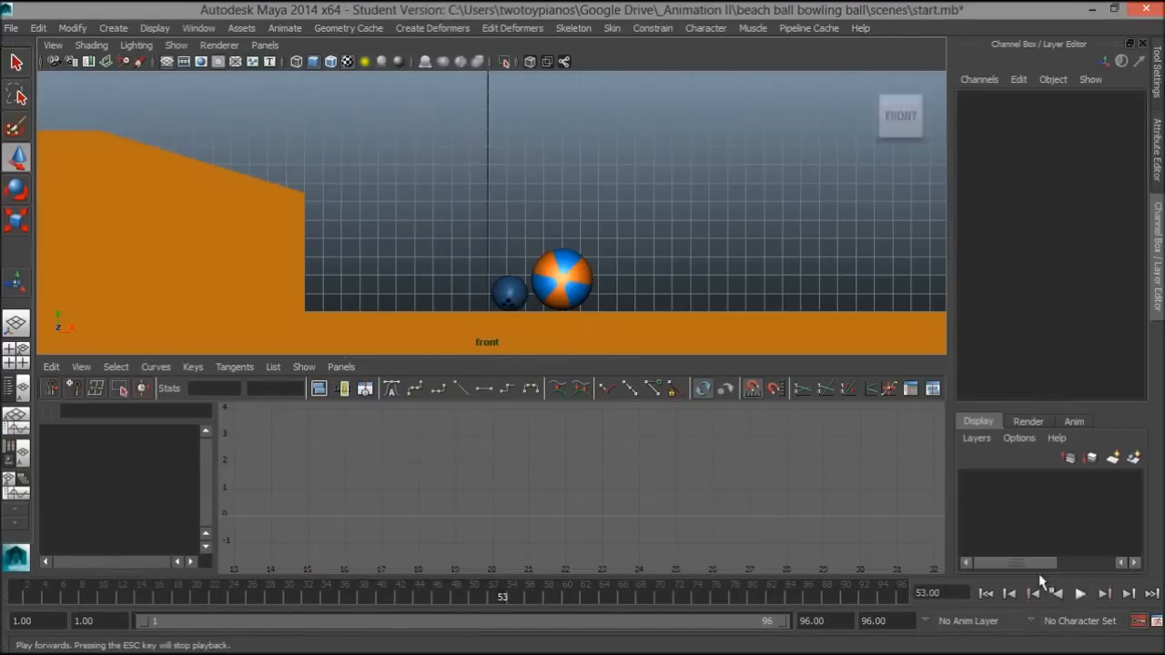
Step: Isolate the bowling ball's Rotate Z curve and give both of its keys flat tangents
left_click(509, 291)
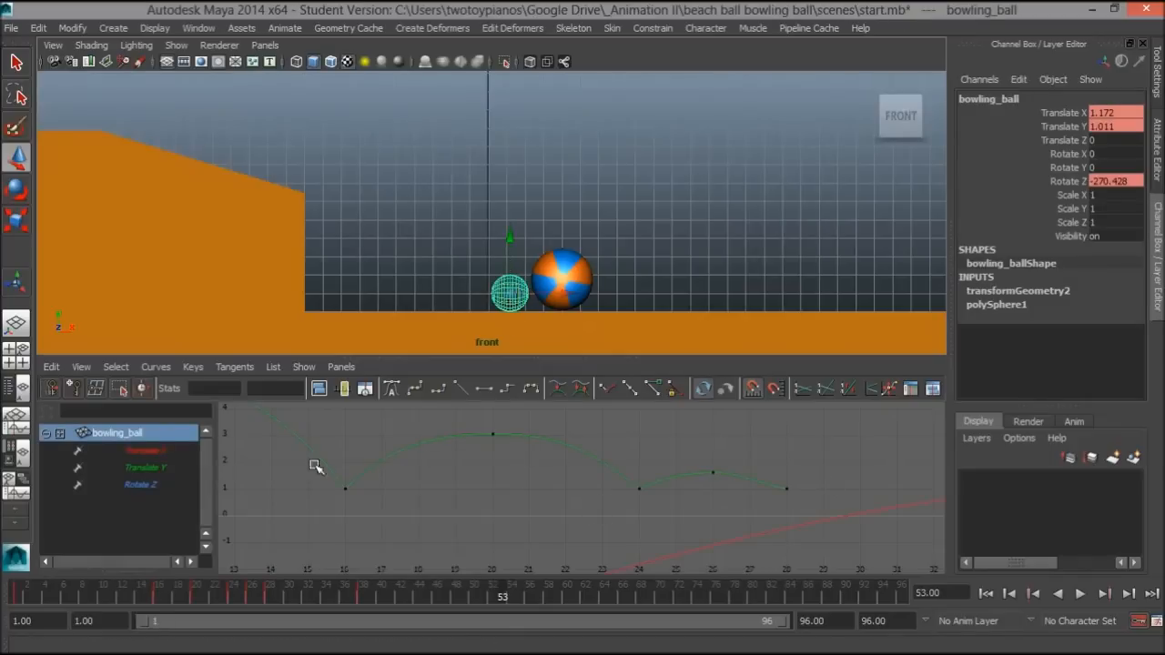
left_click(169, 485)
scroll(486, 487, "down", 6)
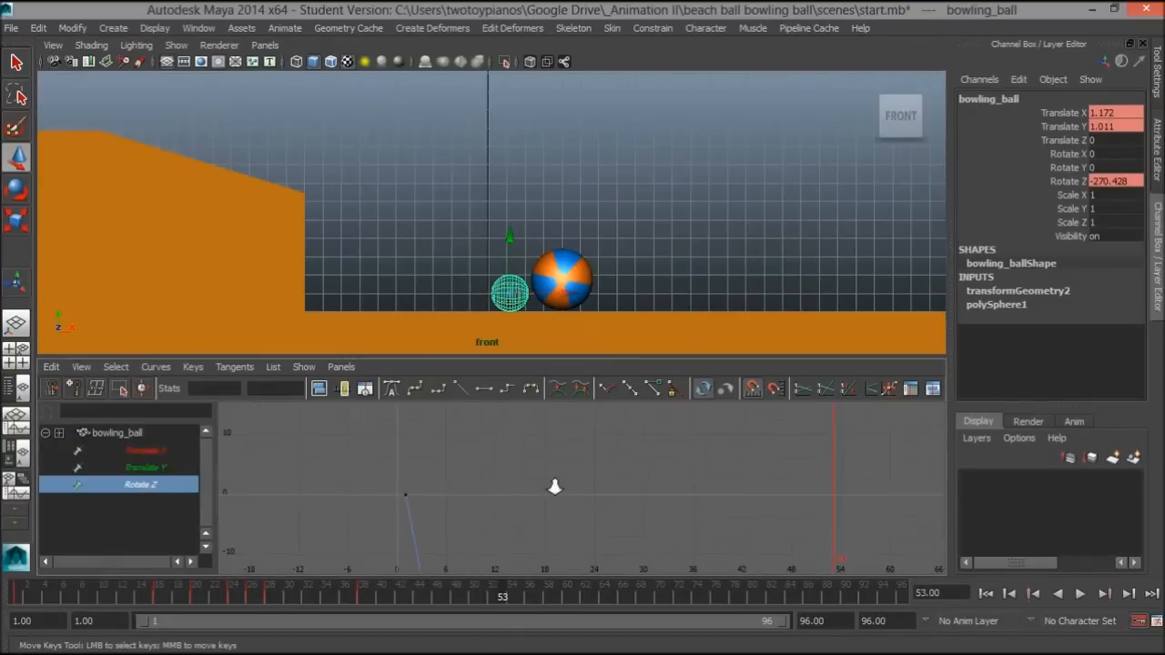
middle_click_drag(532, 487, 518, 432, "alt")
scroll(487, 426, "down", 3)
scroll(487, 426, "down", 2)
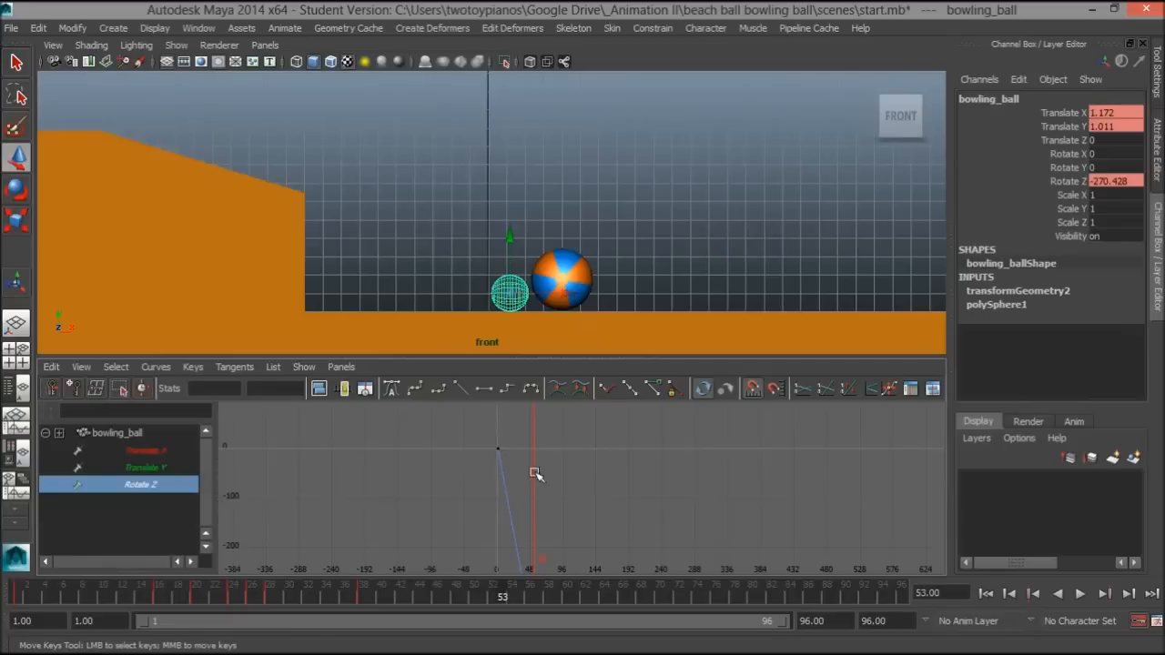
key("f")
left_click_drag(261, 424, 899, 553)
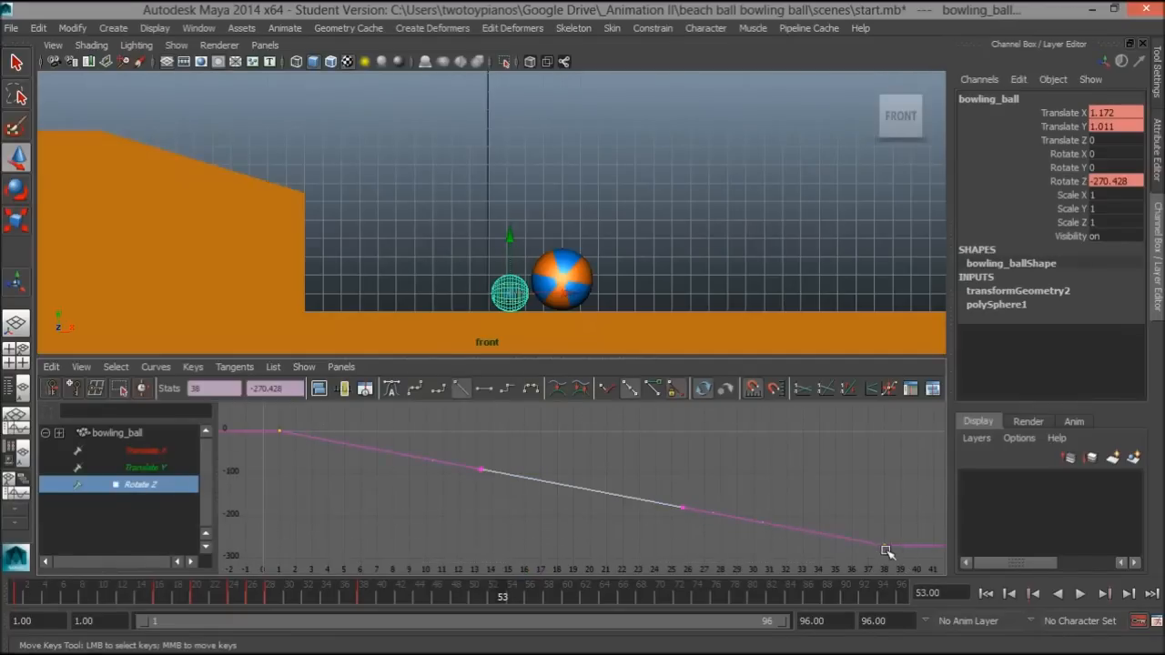
left_click(486, 389)
Step: Deselect the bowling ball and play back the animation to check the eased rotation
left_click(593, 245)
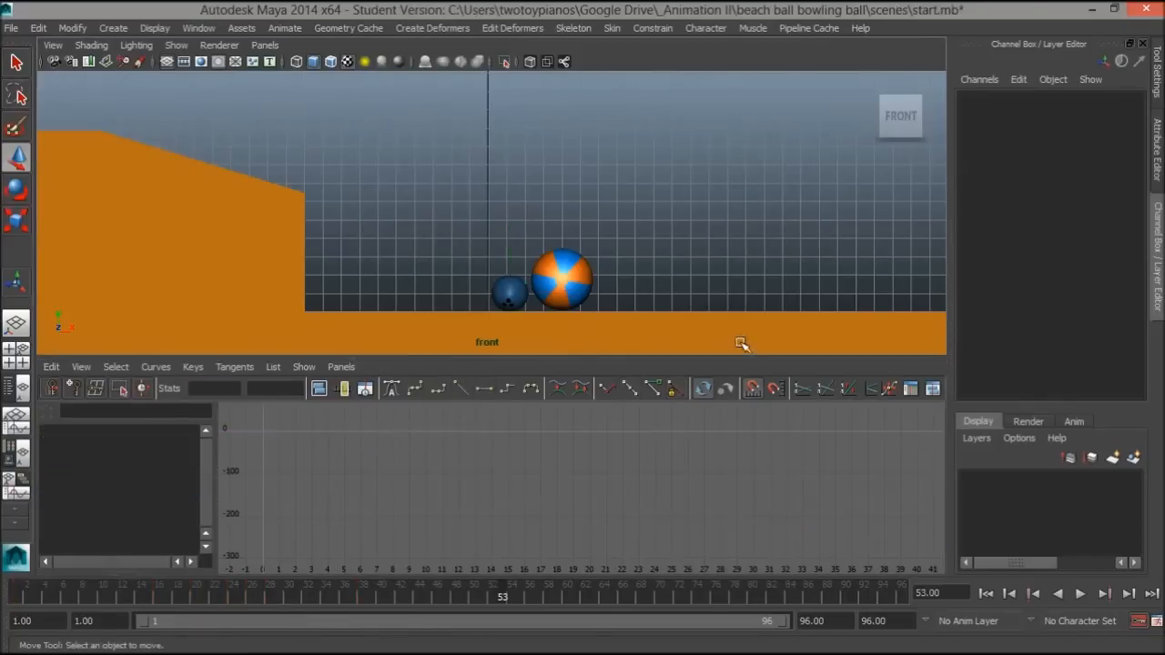
left_click(1080, 594)
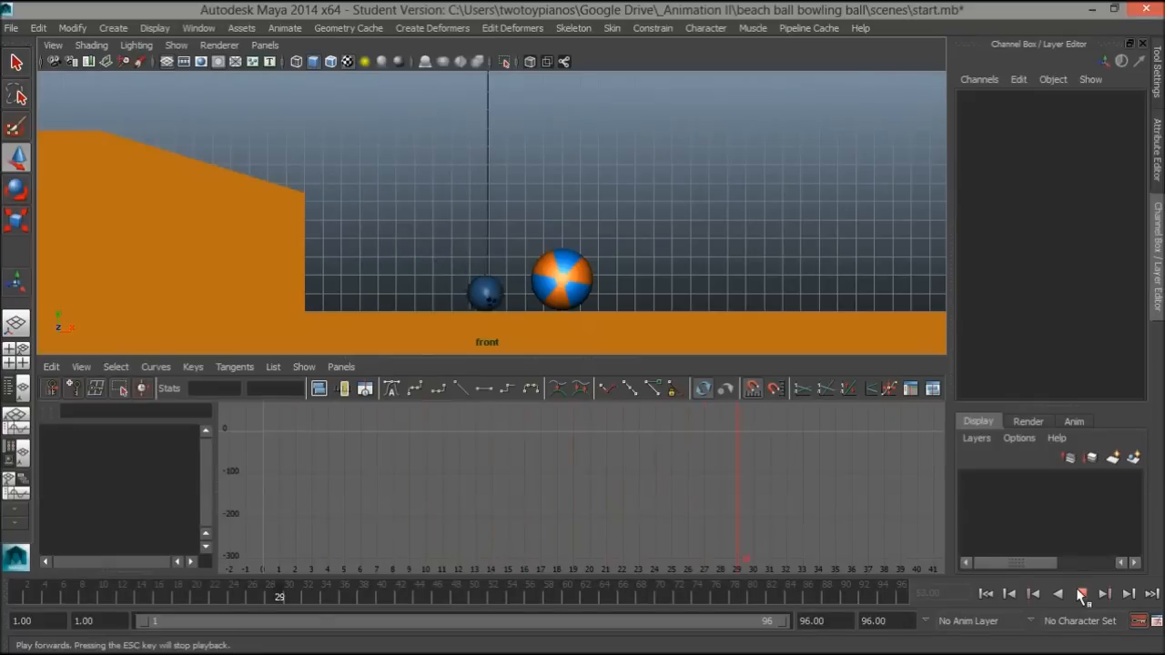
left_click(1081, 593)
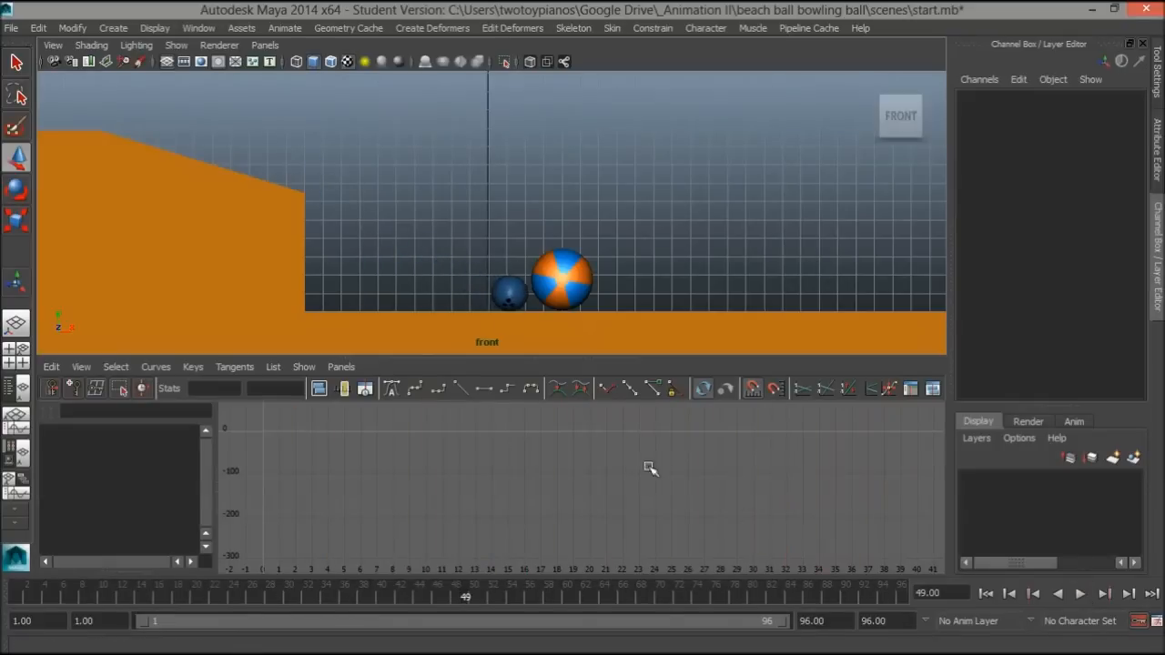
Step: Lower the bowling ball's Rotate Z key at frame 38 to about -400
left_click(509, 292)
key("f")
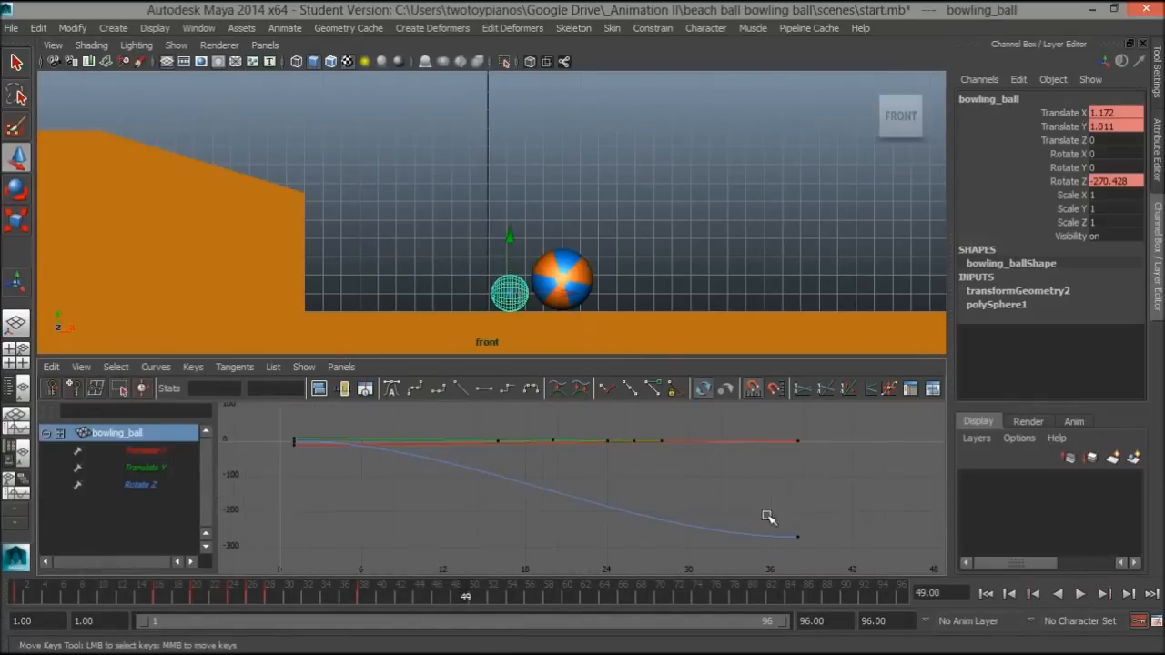
left_click_drag(814, 558, 816, 561)
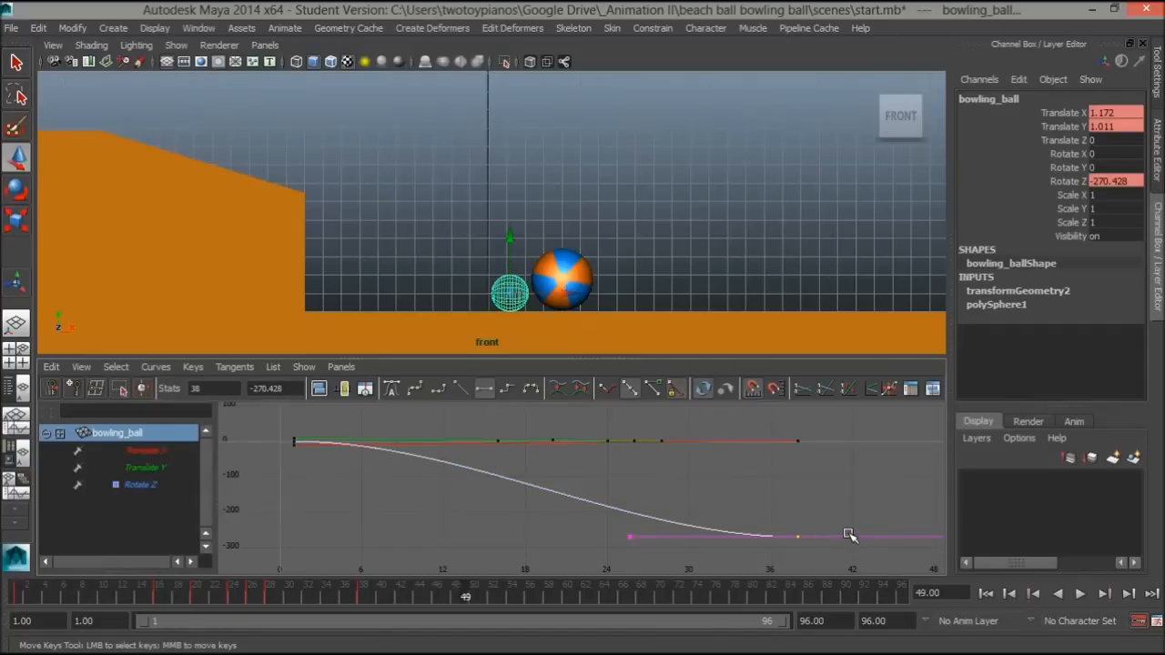
scroll(770, 495, "down", 1)
middle_click_drag(757, 493, 710, 472, "alt")
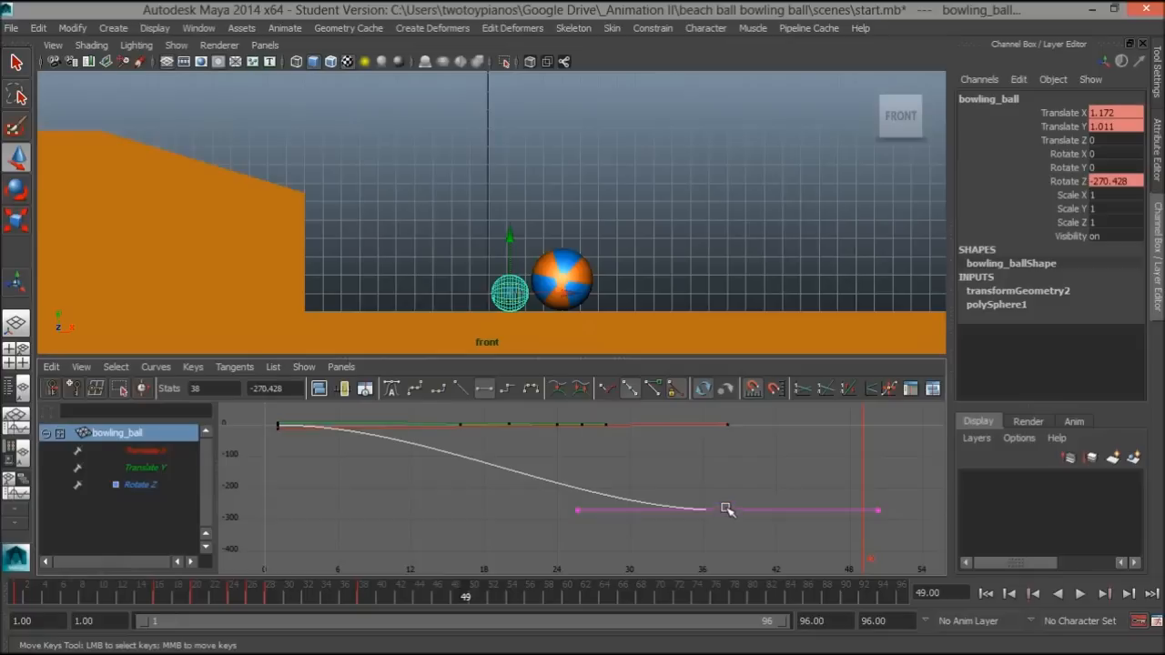
middle_click_drag(727, 510, 727, 555)
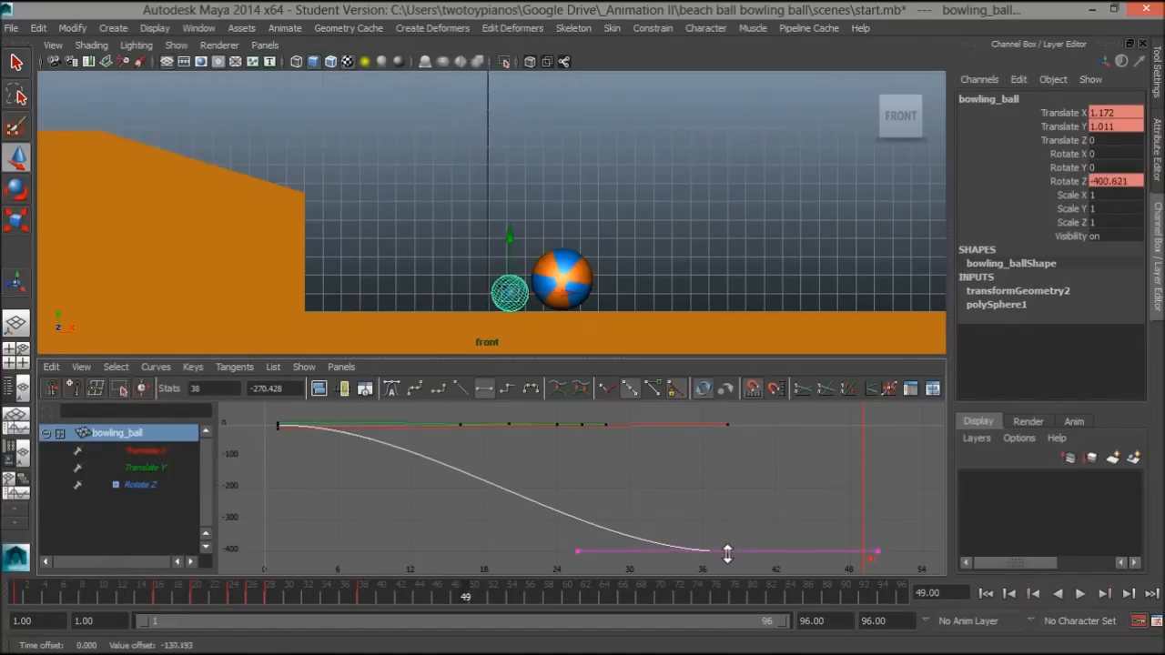
Step: Deselect the bowling ball and replay the animation from frame 1 to check the increased rotation
left_click(565, 223)
left_click(1081, 594)
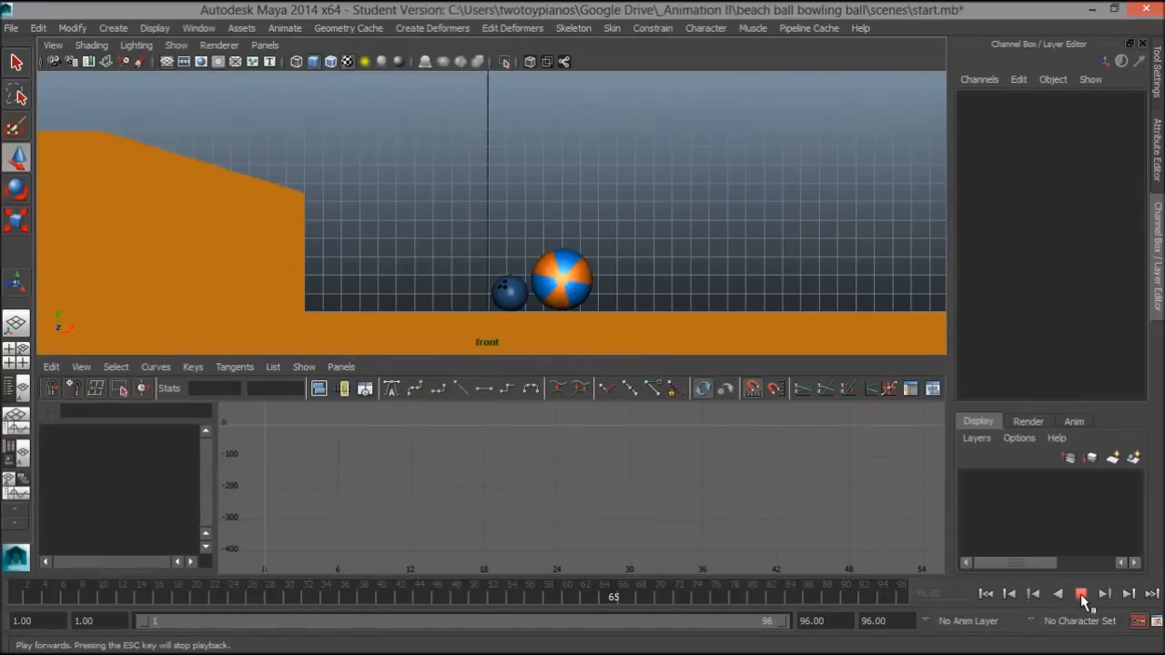
left_click(1081, 593)
left_click_drag(494, 598, 7, 594)
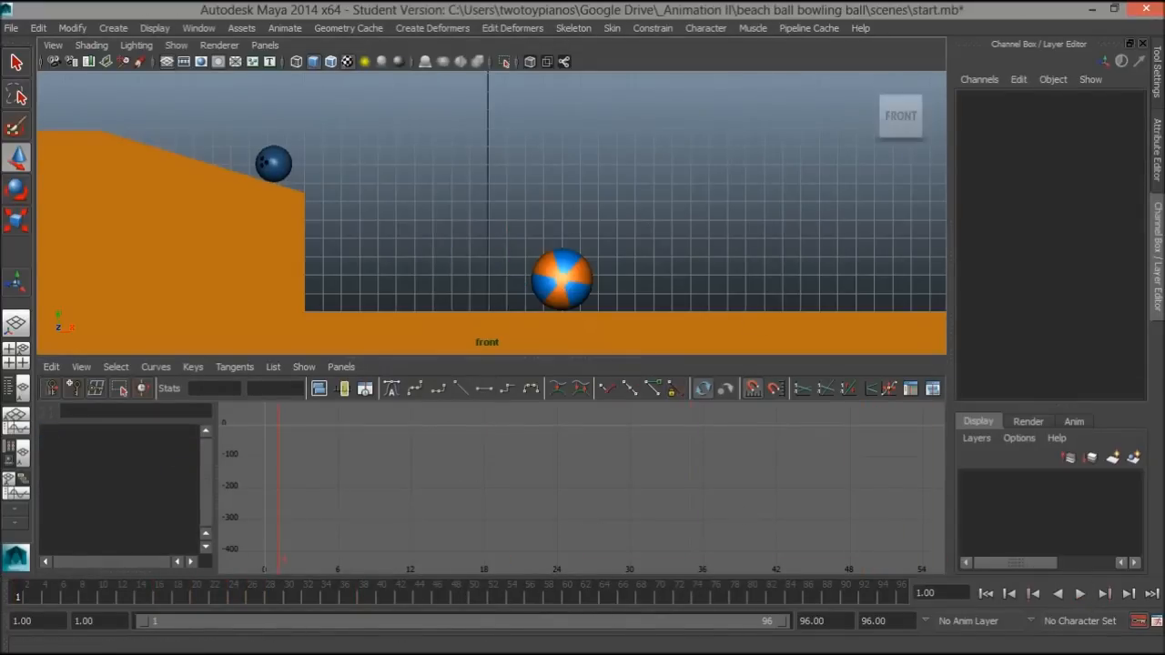
left_click(1080, 594)
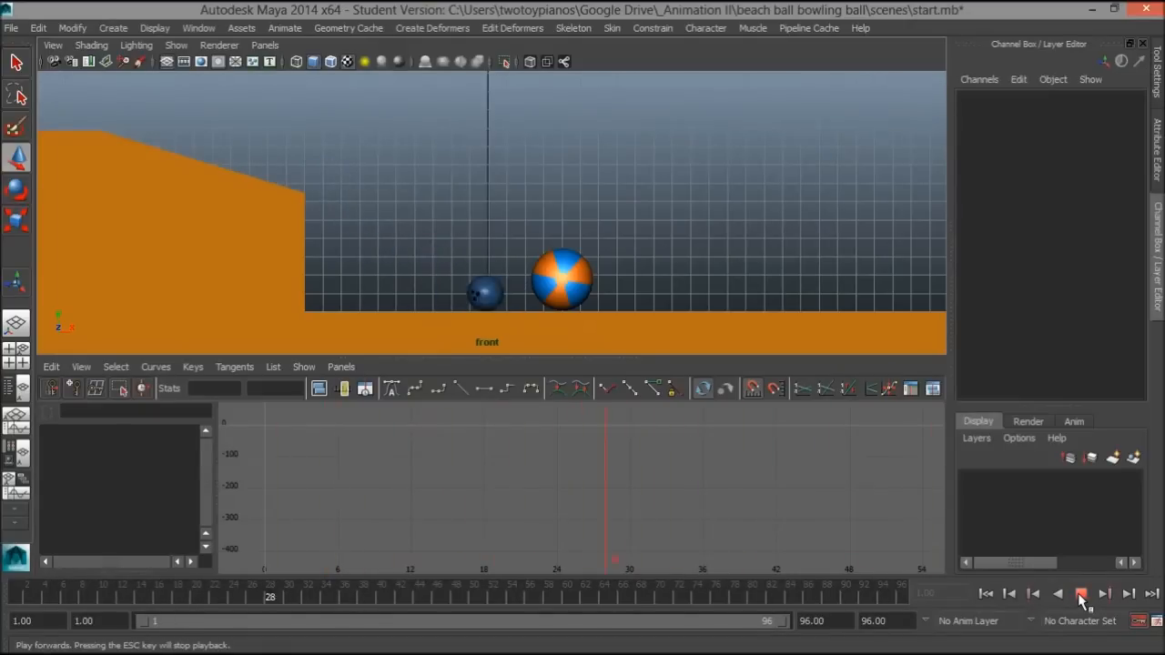
left_click(1080, 595)
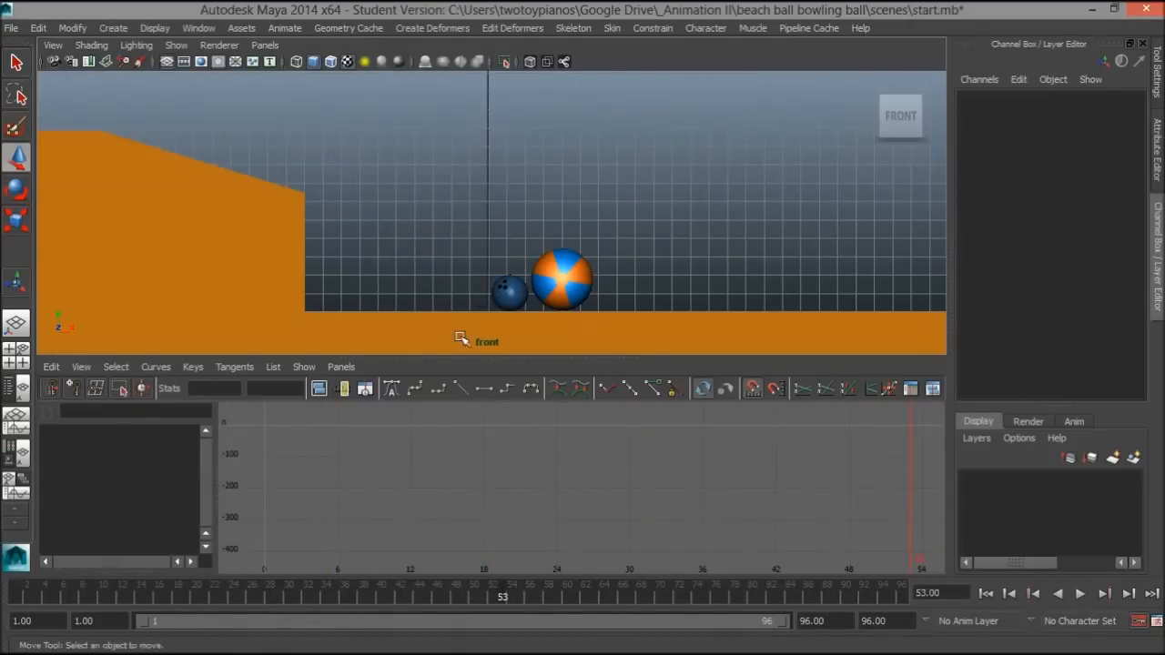
Step: Lower the bowling ball's Rotate Z key at frame 38 to about -633
left_click(507, 287)
left_click_drag(692, 504, 751, 564)
right_click_drag(781, 508, 612, 479, "alt")
middle_click_drag(617, 483, 622, 514)
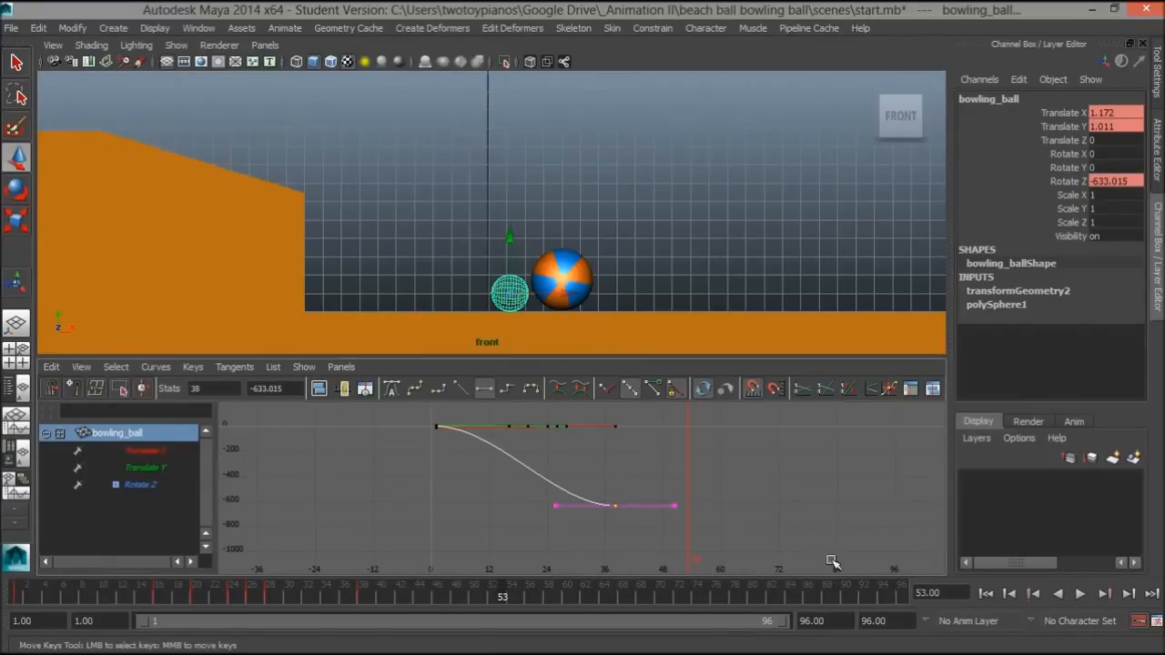
Step: Return to frame 1, deselect the bowling ball and play back the faster spin
left_click(15, 590)
left_click(369, 195)
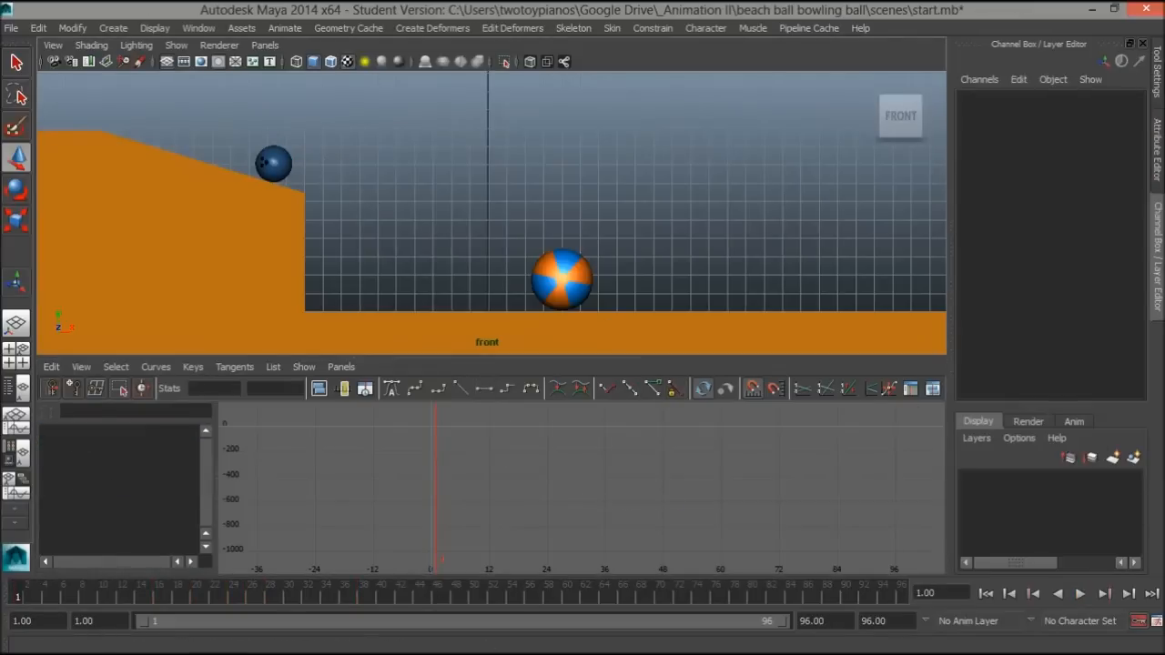
left_click(1080, 593)
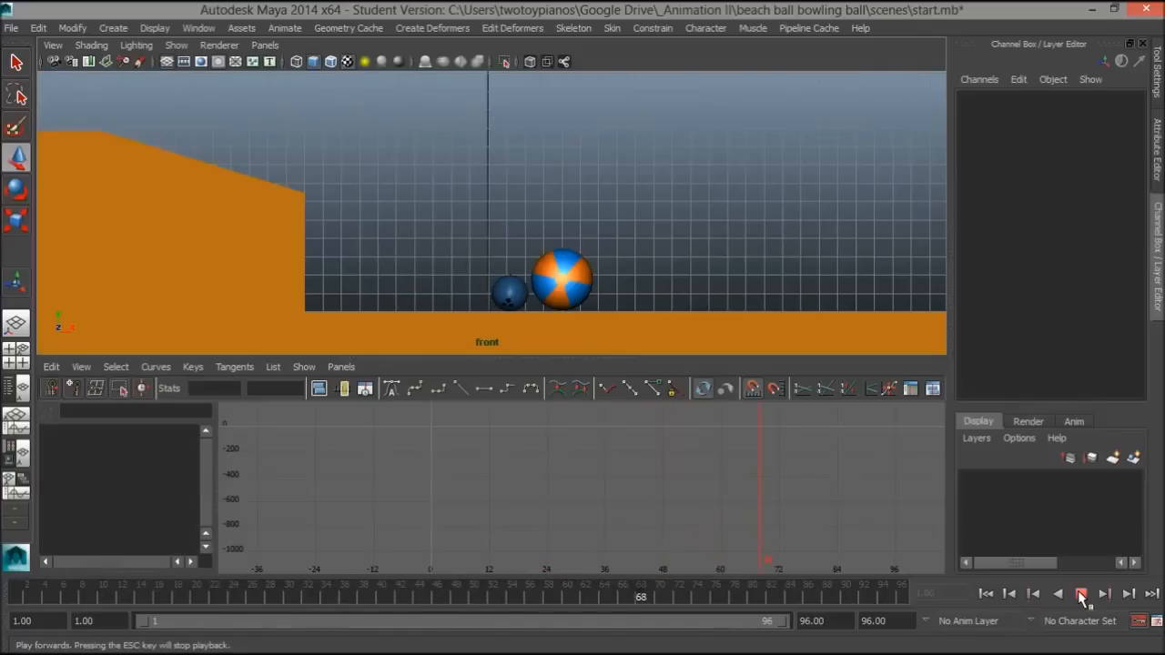
left_click(1081, 593)
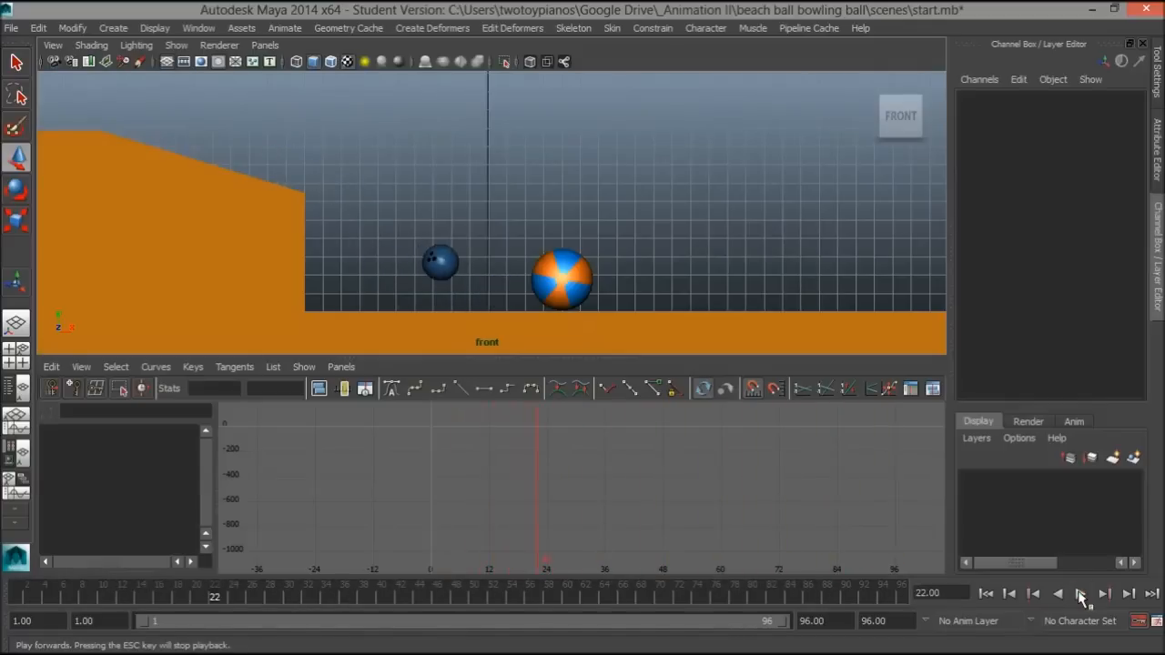
Step: Isolate the bowling ball's Rotate Z curve and give its first key, at frame 1, a linear tangent
left_click(444, 258)
scroll(425, 474, "up", 5)
middle_click_drag(437, 458, 490, 510, "alt")
left_click(141, 485)
key("f")
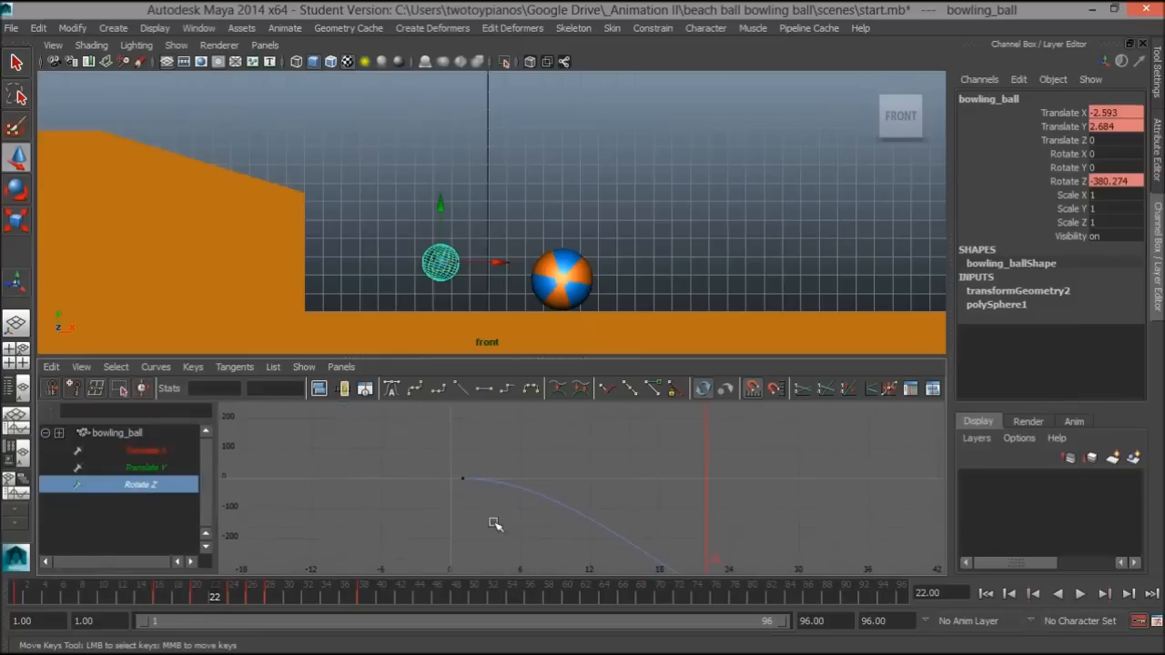
left_click(463, 389)
Step: Return to frame 1, deselect the bowling ball and play the animation to check how the spin starts
left_click_drag(134, 592, 12, 599)
left_click(720, 200)
left_click(720, 200)
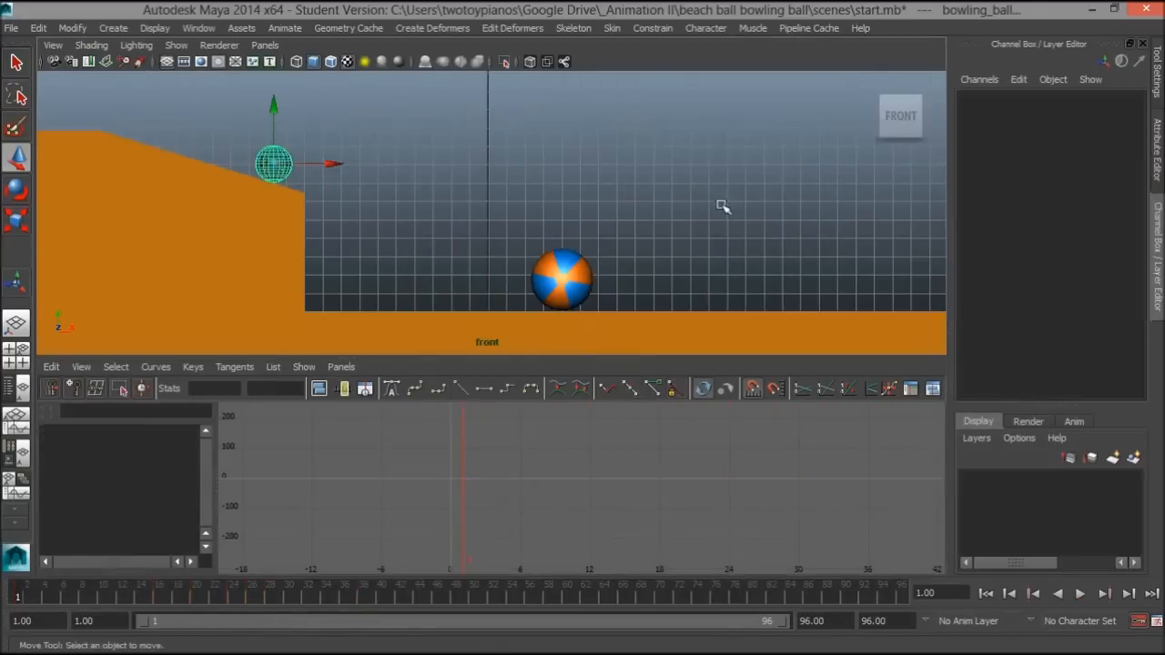
left_click(1080, 593)
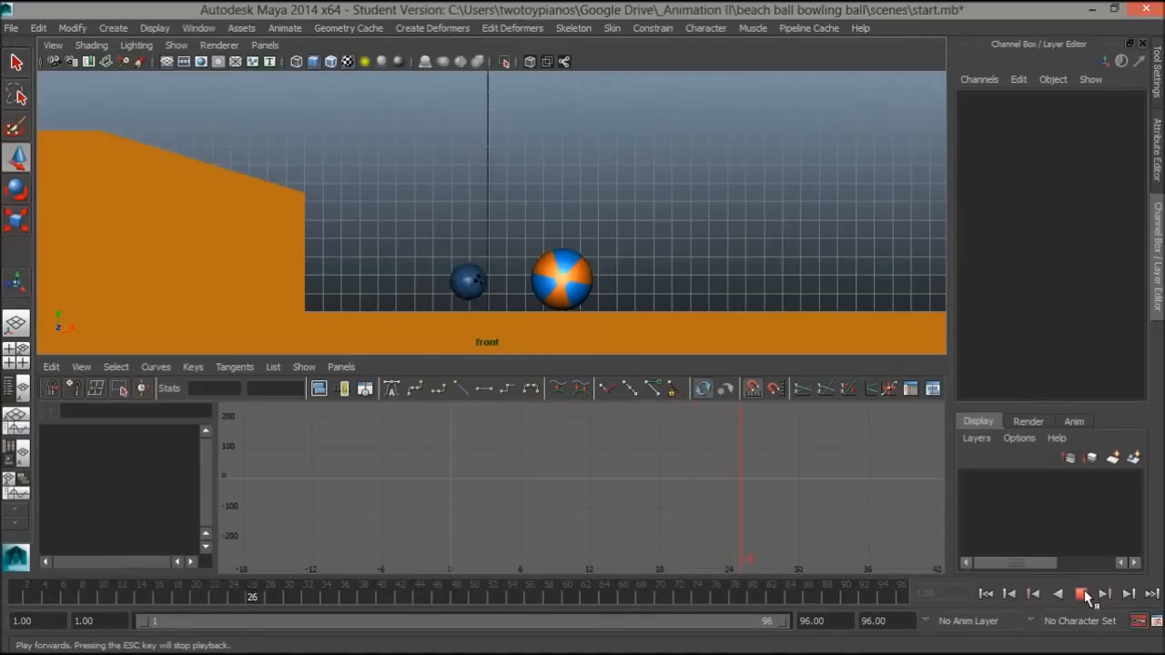
left_click(1082, 593)
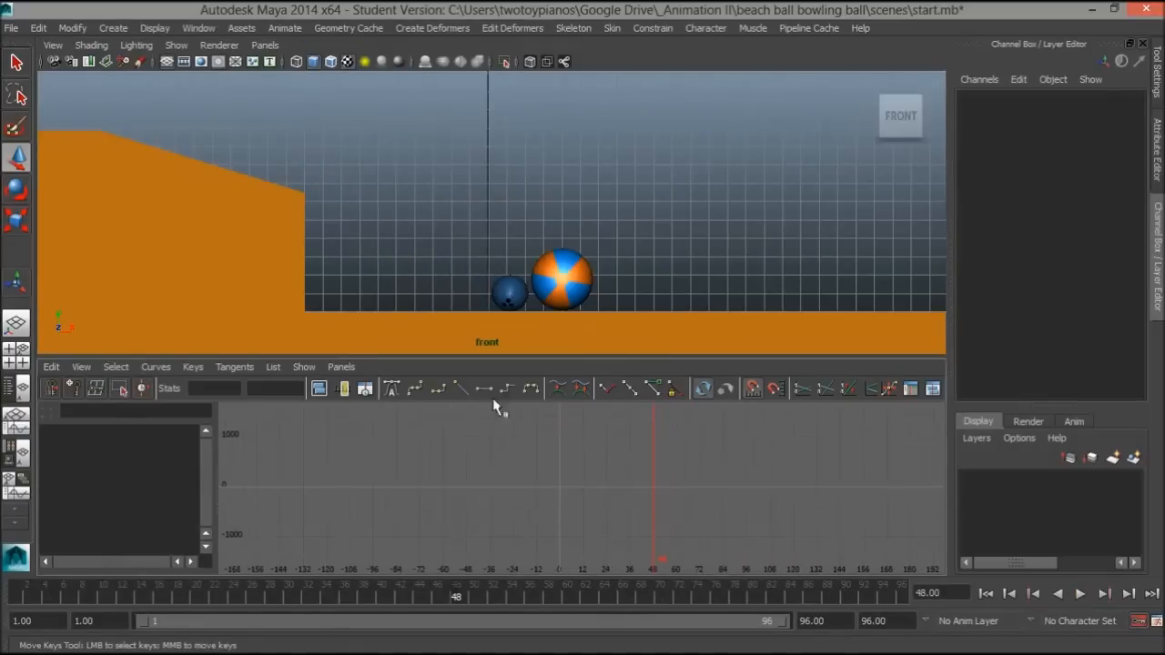
Step: Select the bowling ball, examine the end of its Rotate Z curve at frame 38 and replay the animation
left_click(500, 301)
right_click_drag(663, 442, 443, 479, "alt")
middle_click_drag(442, 479, 494, 470, "alt")
left_click(362, 596)
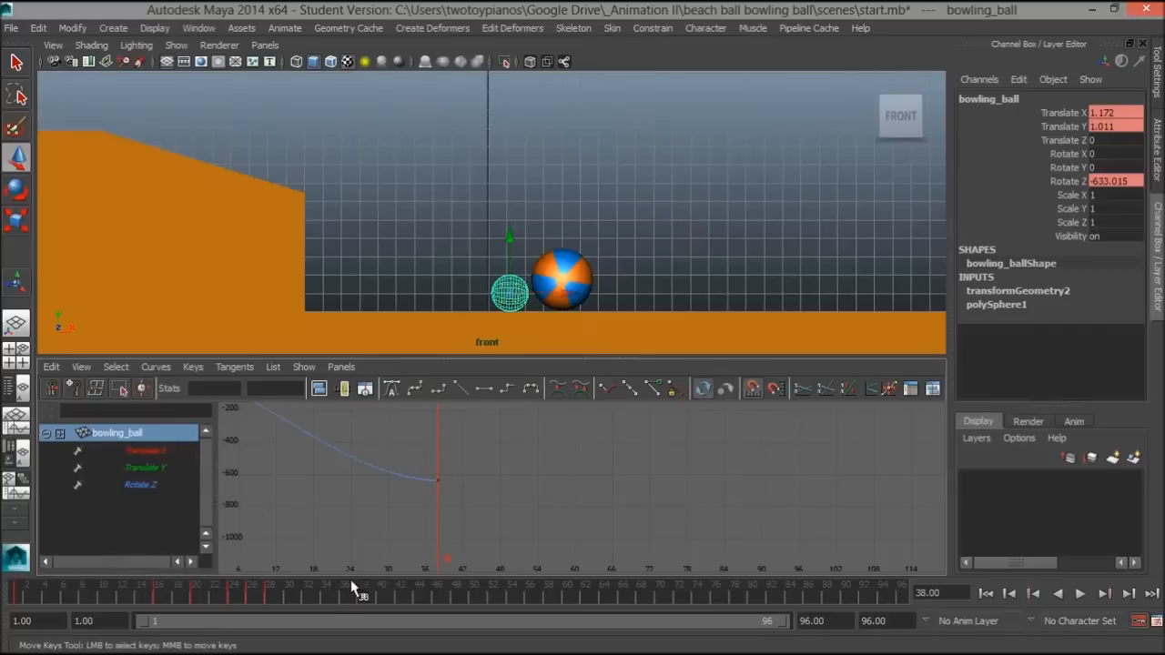
key("alt+v")
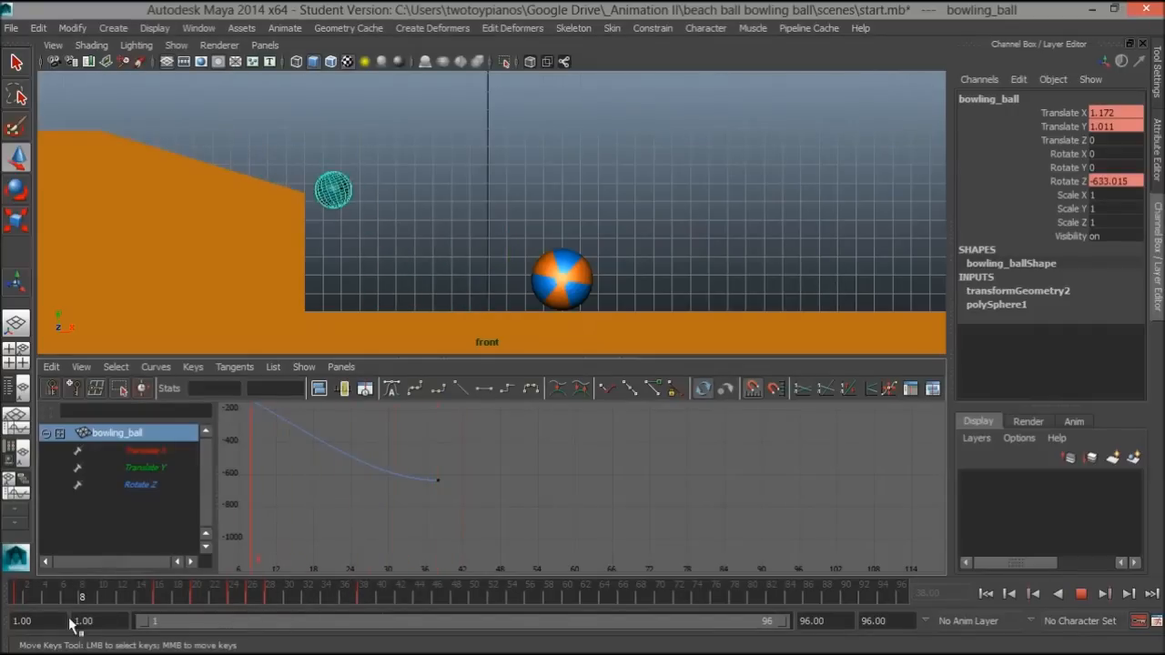
Step: Return to frame 1, deselect the bowling ball and review its drop and roll toward the beach ball
left_click(17, 597)
left_click(558, 133)
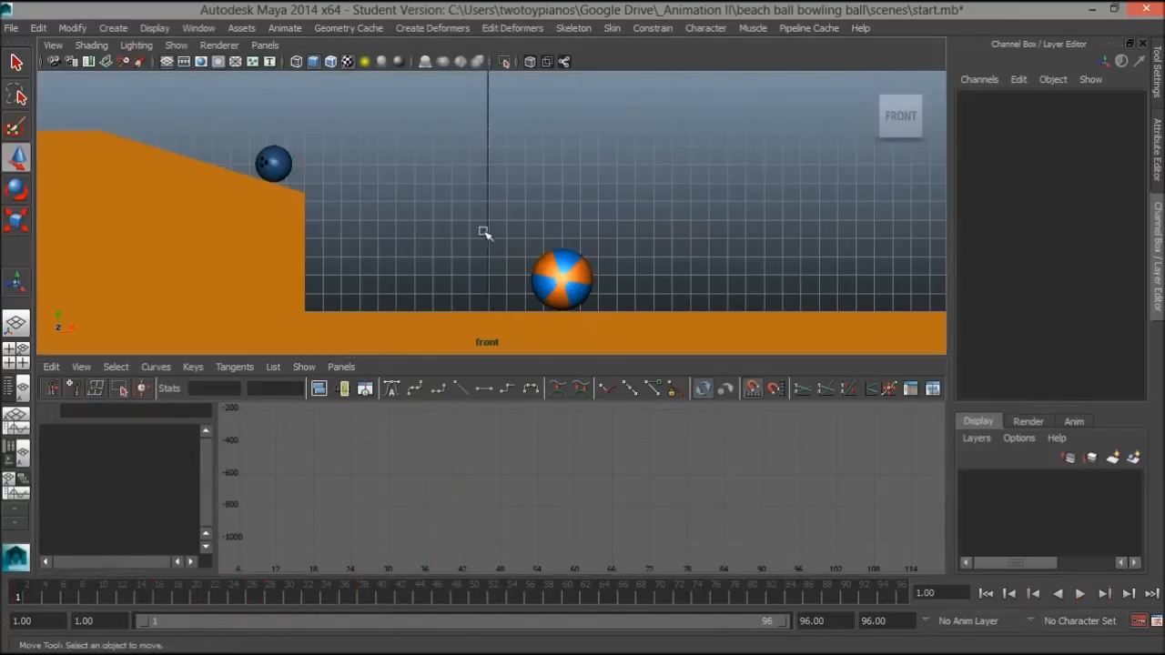
key("alt+v")
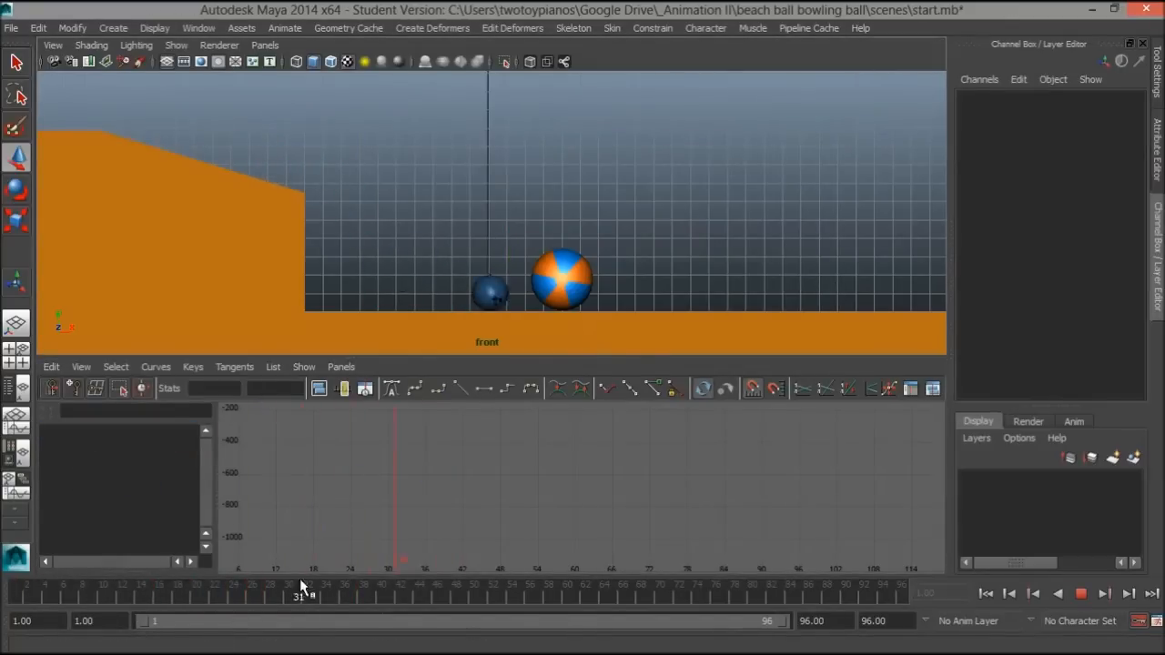
left_click_drag(404, 593, 4, 610)
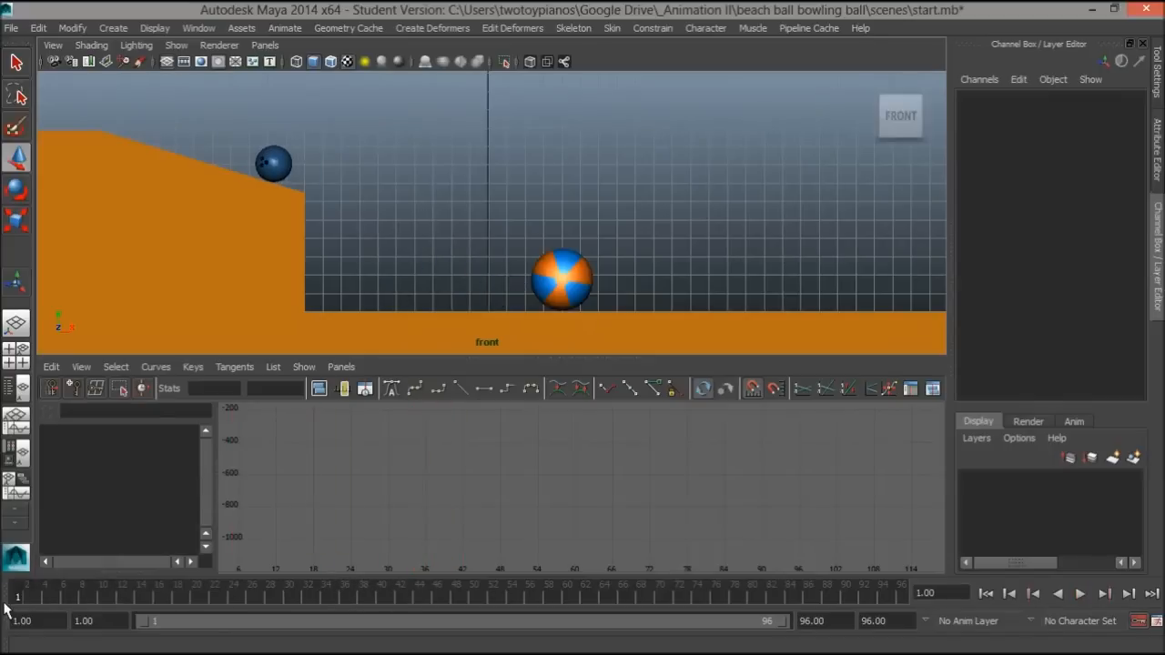
key("alt+v")
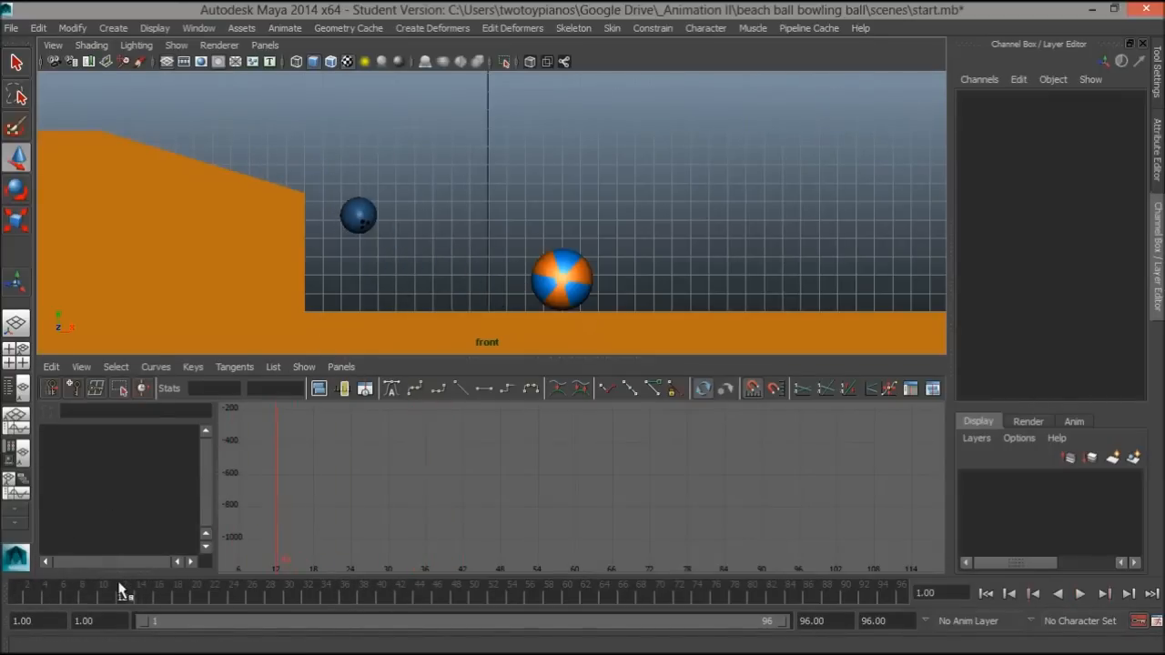
Step: At frame 15, move the beach ball along X to about -3.08, against the falling bowling ball
key("alt+v")
left_click(533, 281)
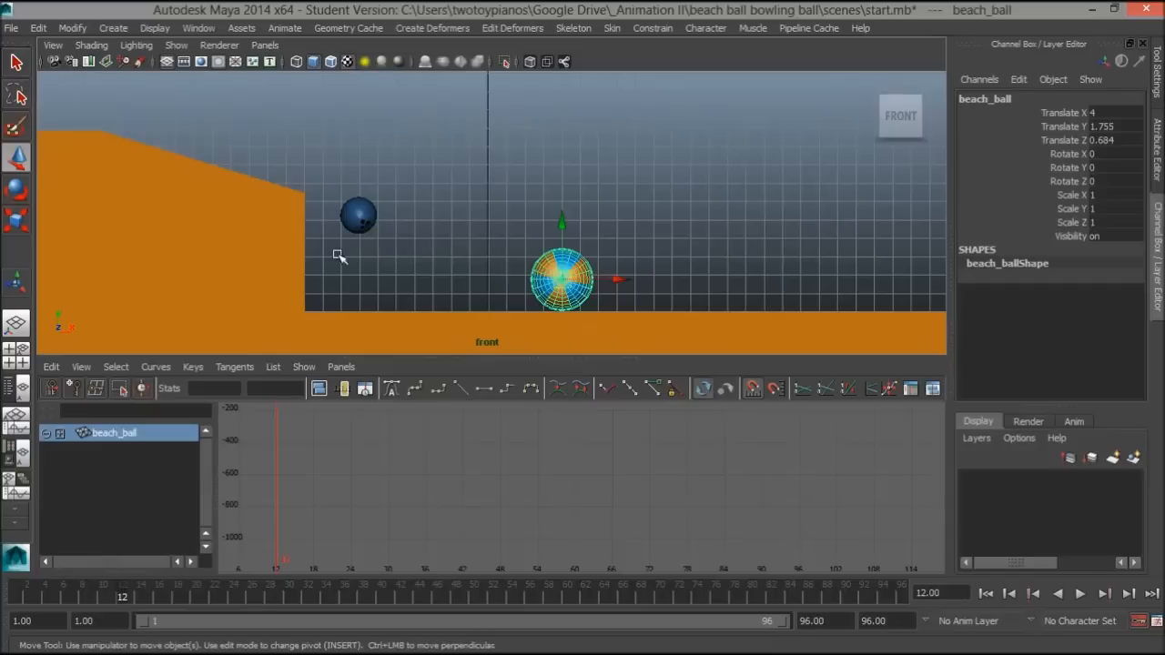
key("alt+v")
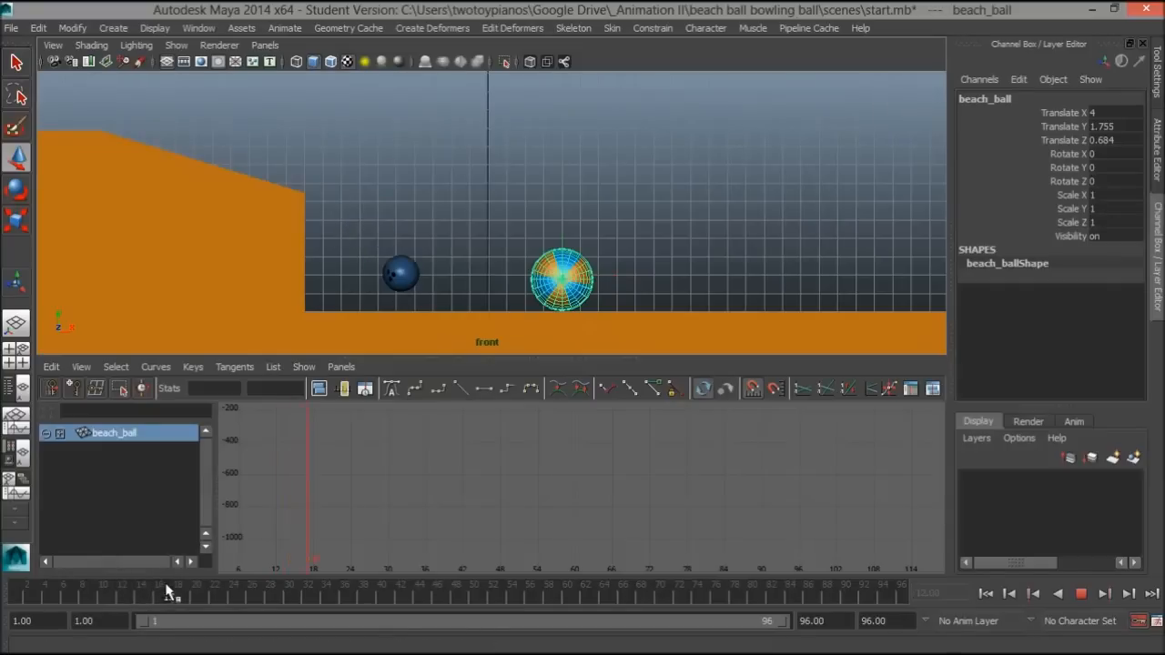
key("alt+v")
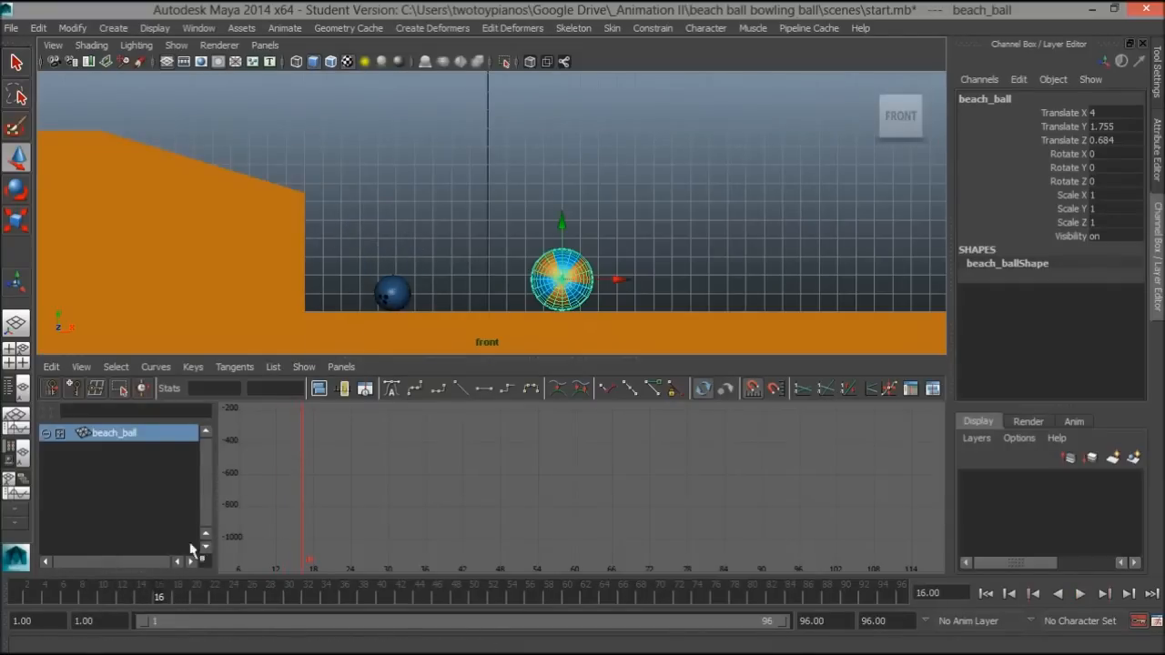
key("alt+v")
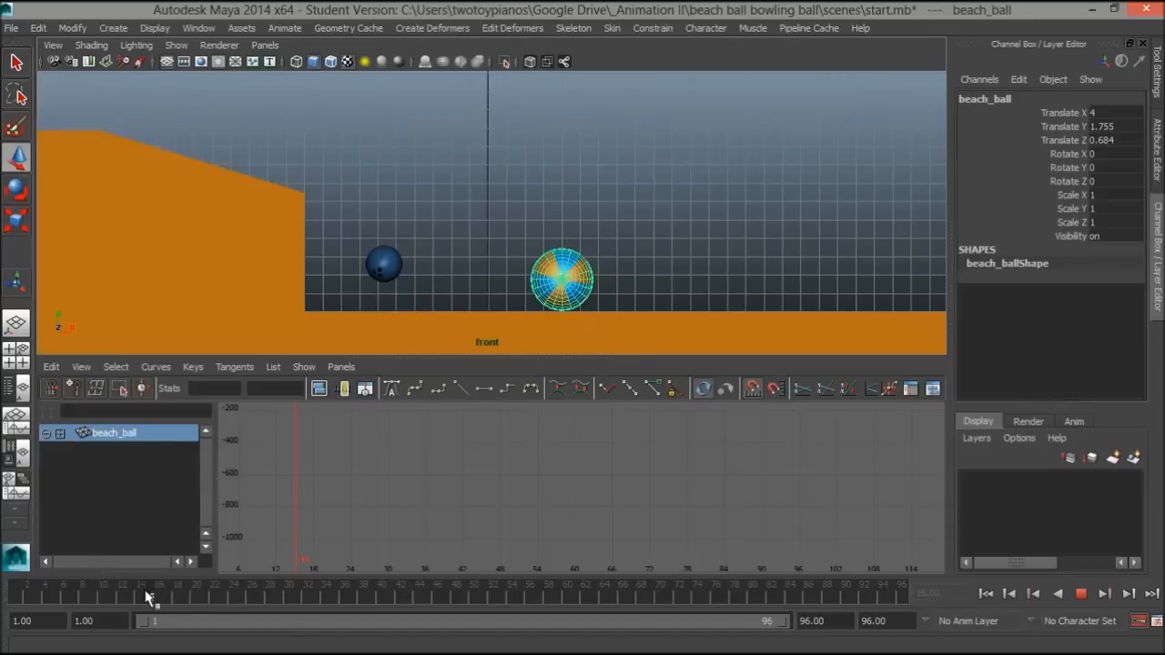
key("alt+v")
left_click_drag(624, 283, 491, 288)
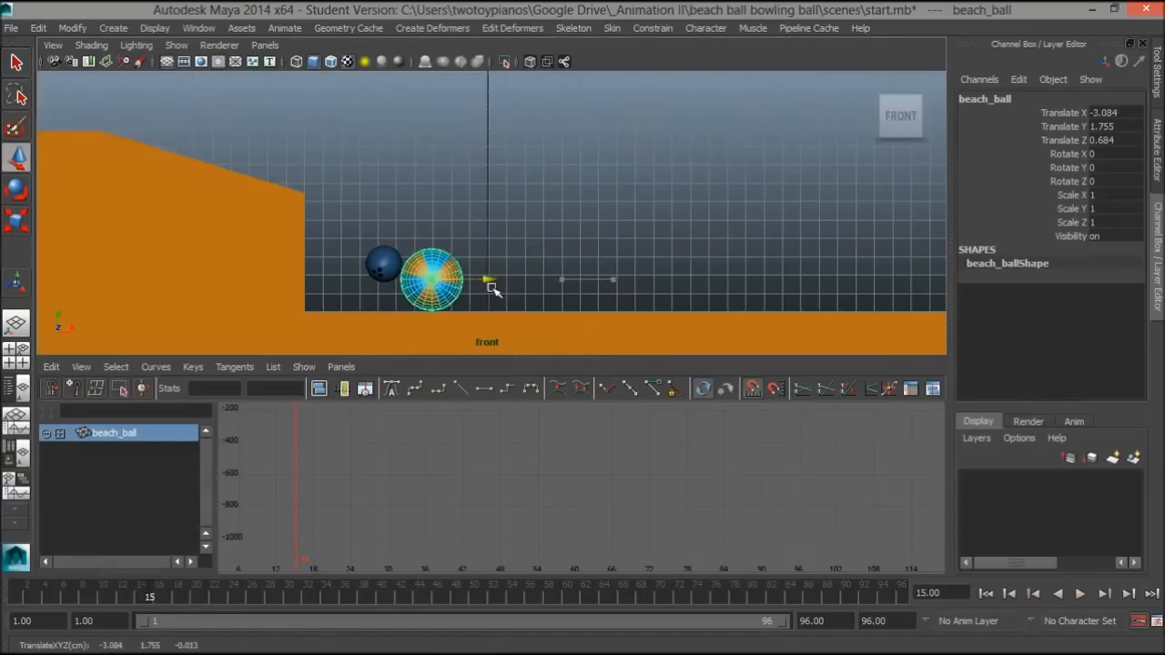
Step: Try steepening the incoming tangent of the bowling ball's Translate Y key at frame 16, checking the ball's path near the ledge
left_click(384, 263)
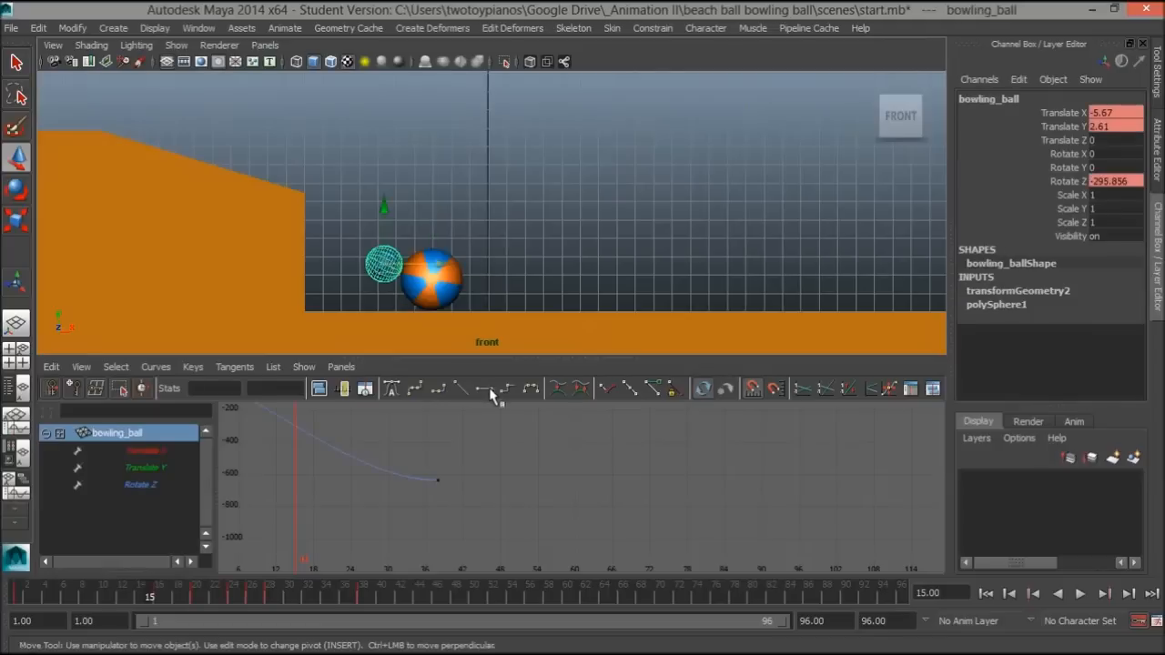
key("f")
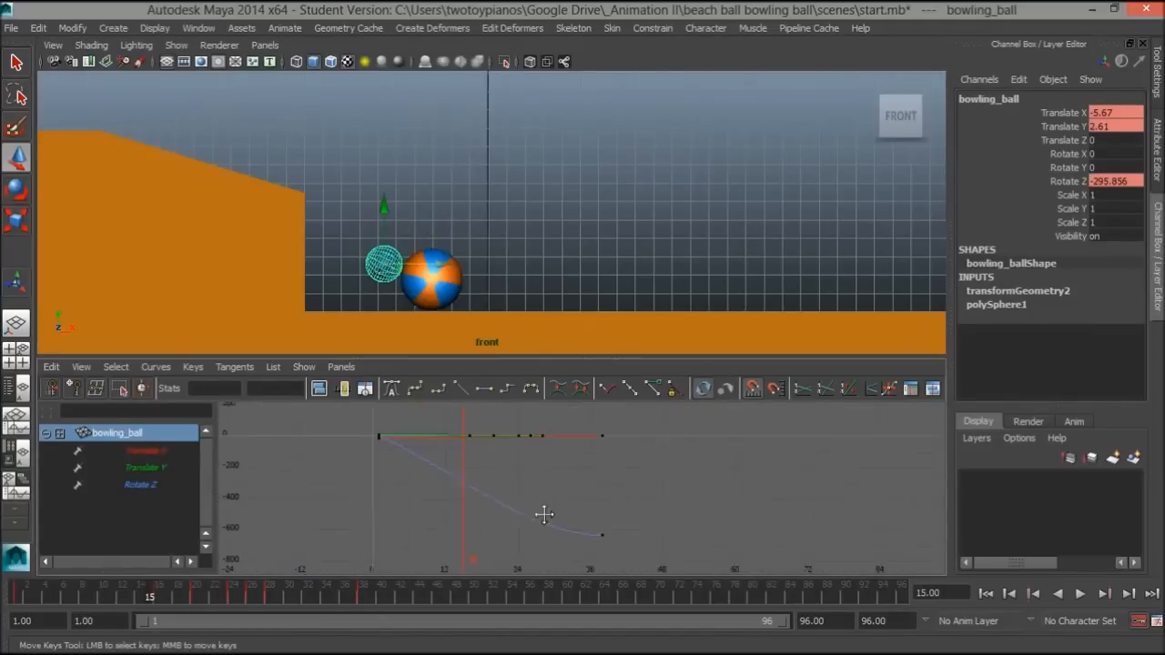
right_click_drag(544, 502, 441, 480, "alt")
left_click(148, 467)
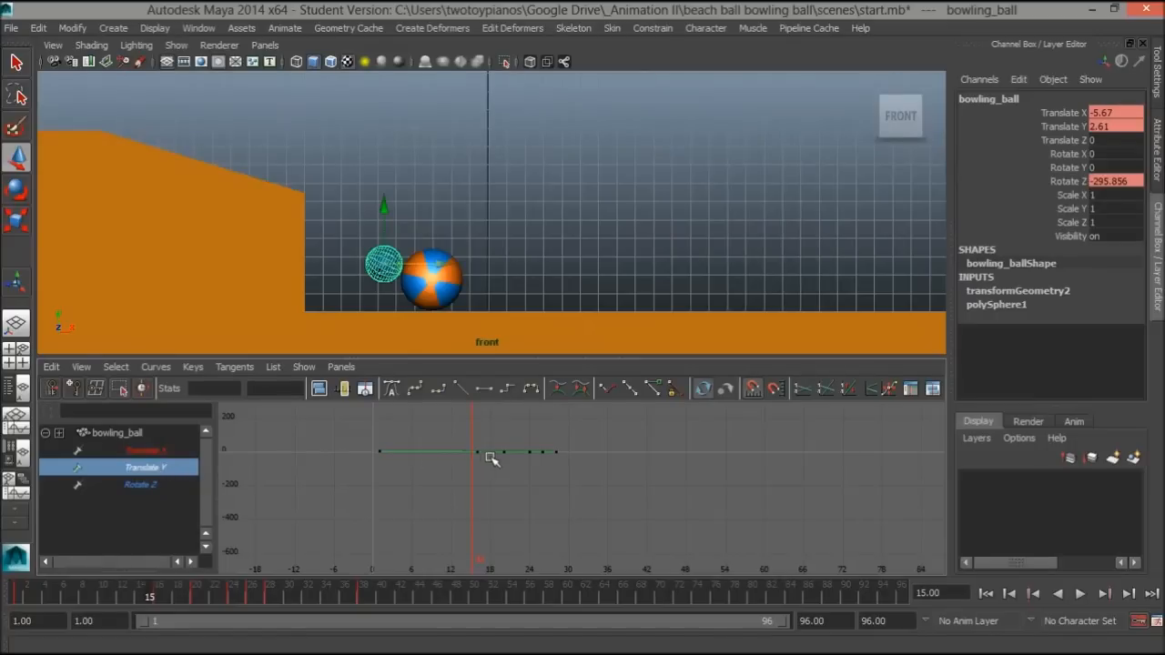
key("f")
middle_click_drag(646, 510, 575, 491, "alt")
left_click_drag(627, 531, 601, 485)
mouse_move(551, 446)
middle_mouse_down("alt")
mouse_move(554, 492)
mouse_move(569, 494)
mouse_move(553, 455)
mouse_move(534, 457)
mouse_move(556, 451)
middle_mouse_up("alt")
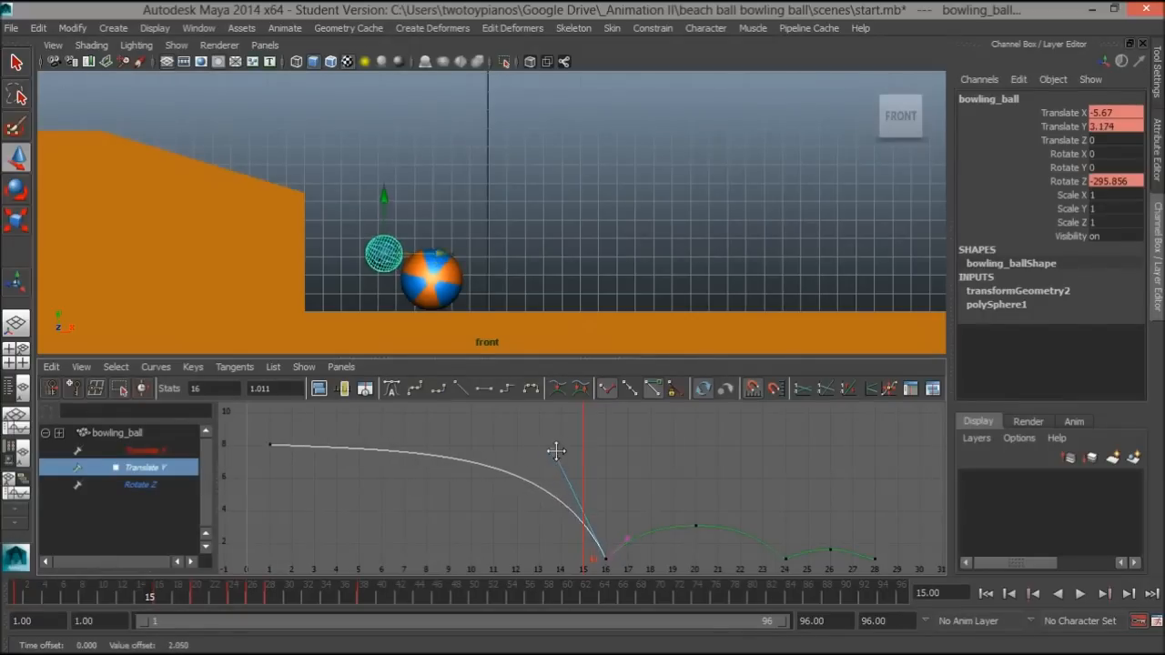
left_click_drag(155, 592, 64, 598)
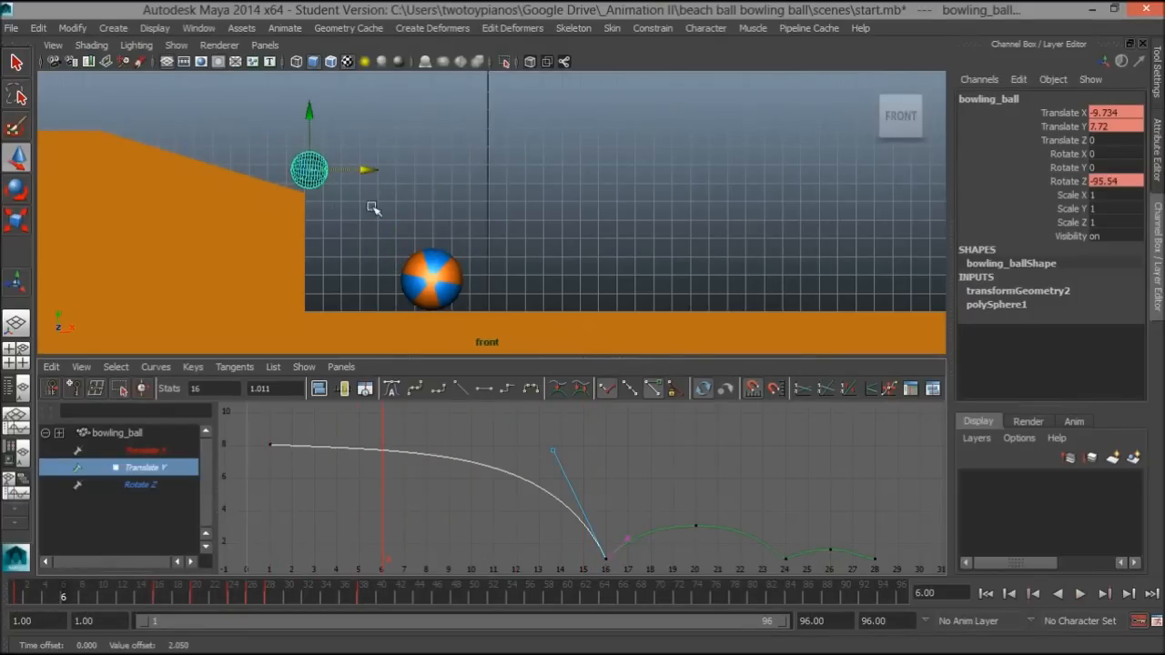
key(".")
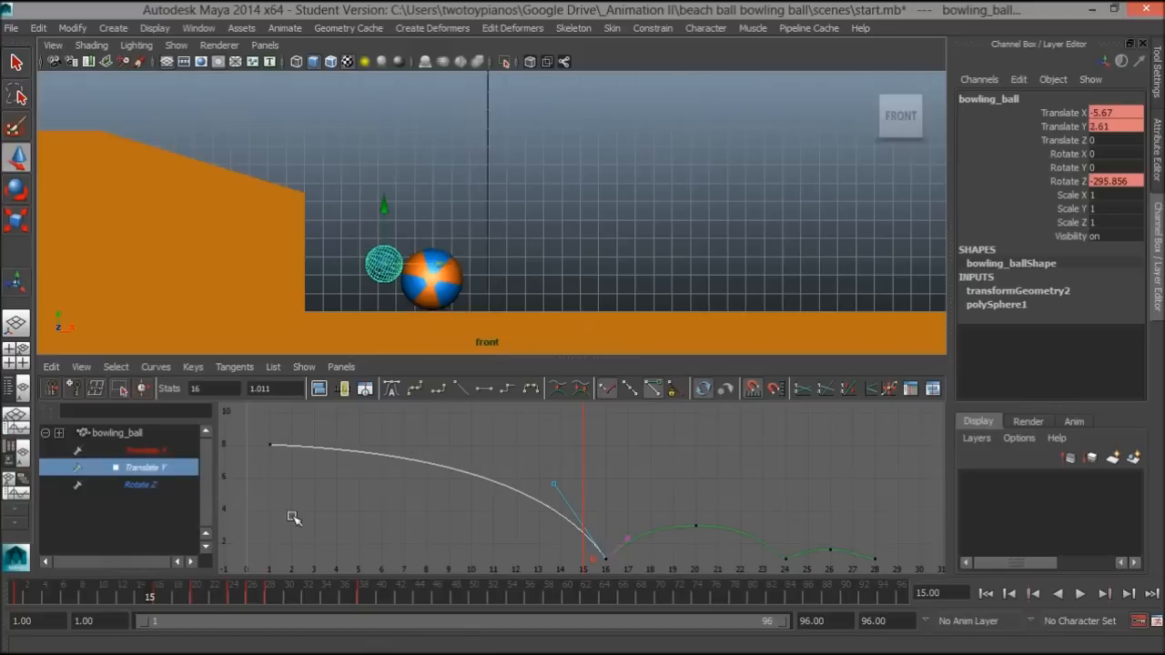
Step: At frame 14, move the beach ball along X to about -4.2 so that it touches the falling bowling ball
key("alt+v")
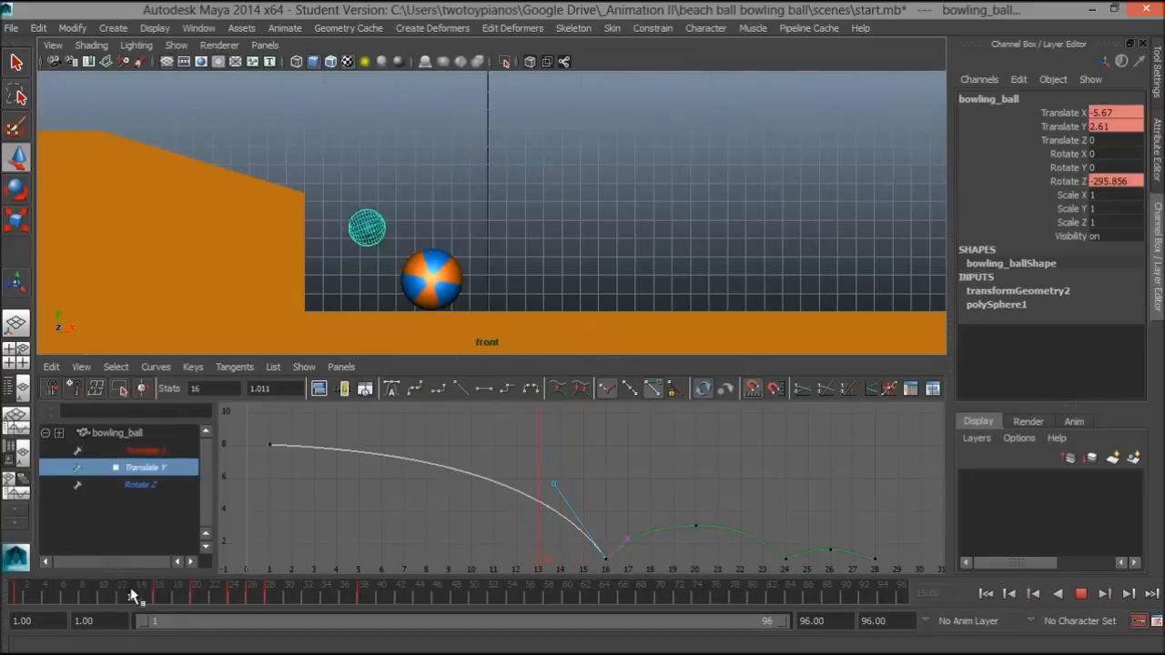
mouse_move(139, 593)
left_mouse_down()
mouse_move(151, 595)
mouse_move(140, 594)
left_mouse_up()
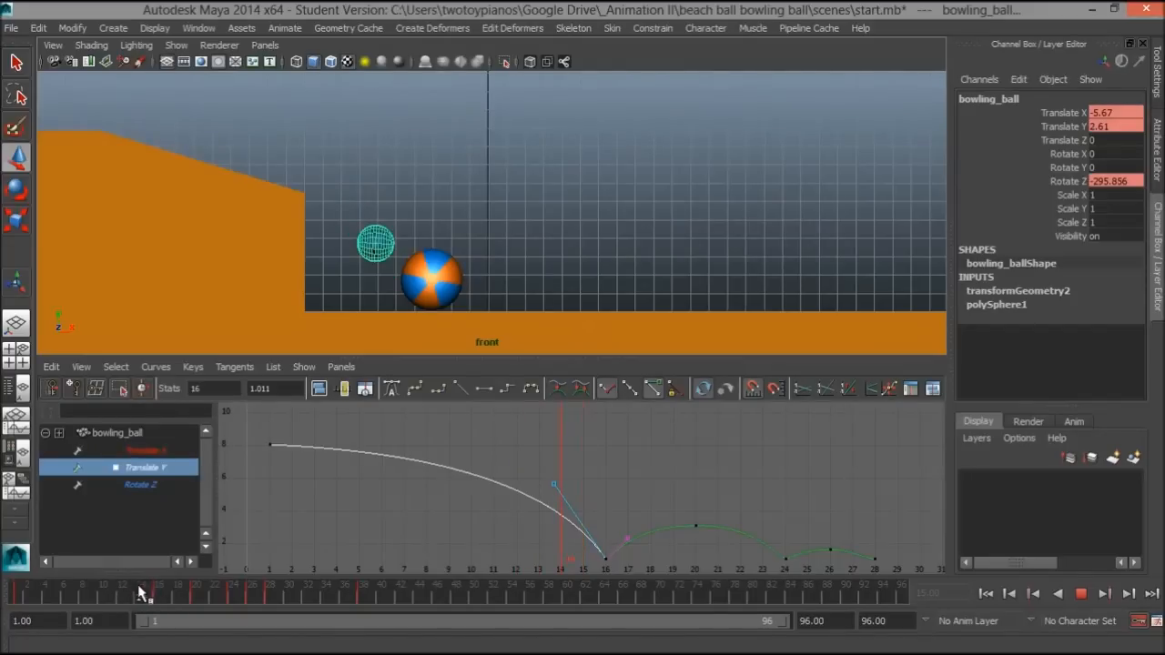
right_click_drag(616, 489, 491, 493, "alt")
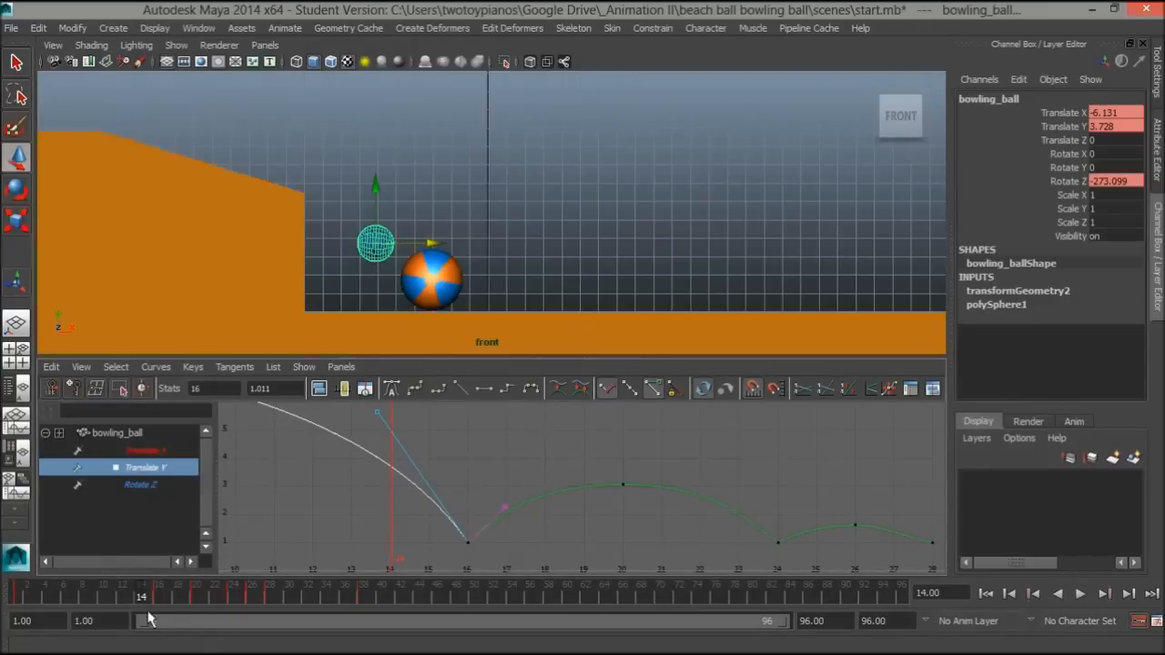
key("alt+v")
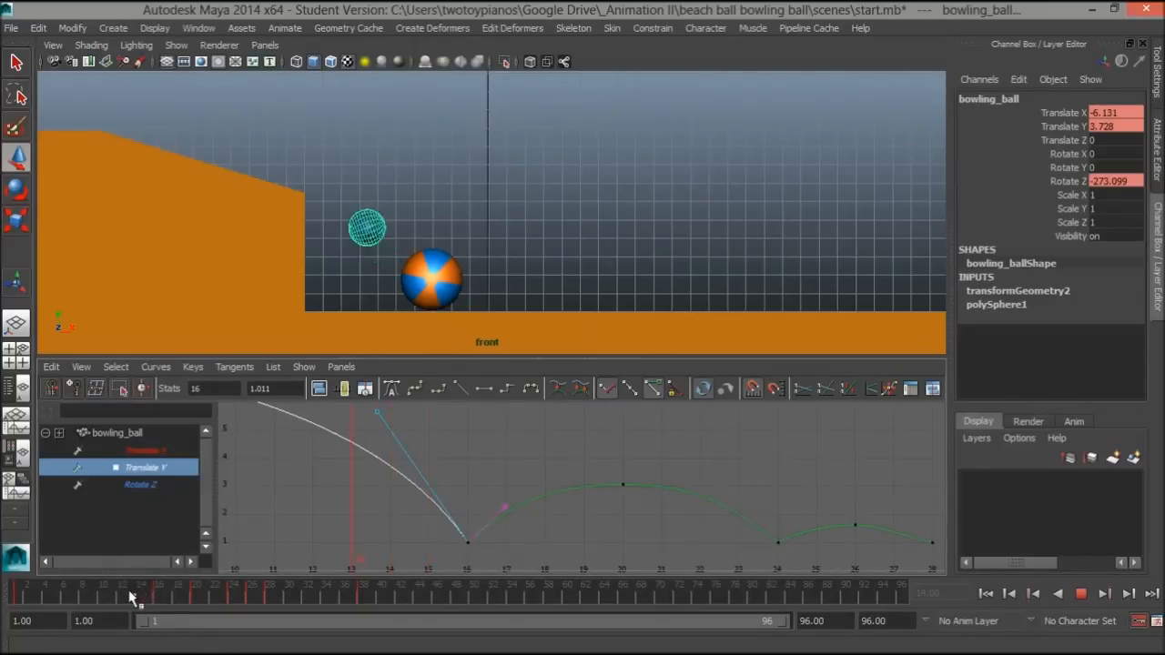
mouse_move(150, 598)
left_mouse_down()
mouse_move(130, 599)
mouse_move(152, 600)
mouse_move(142, 599)
left_mouse_up()
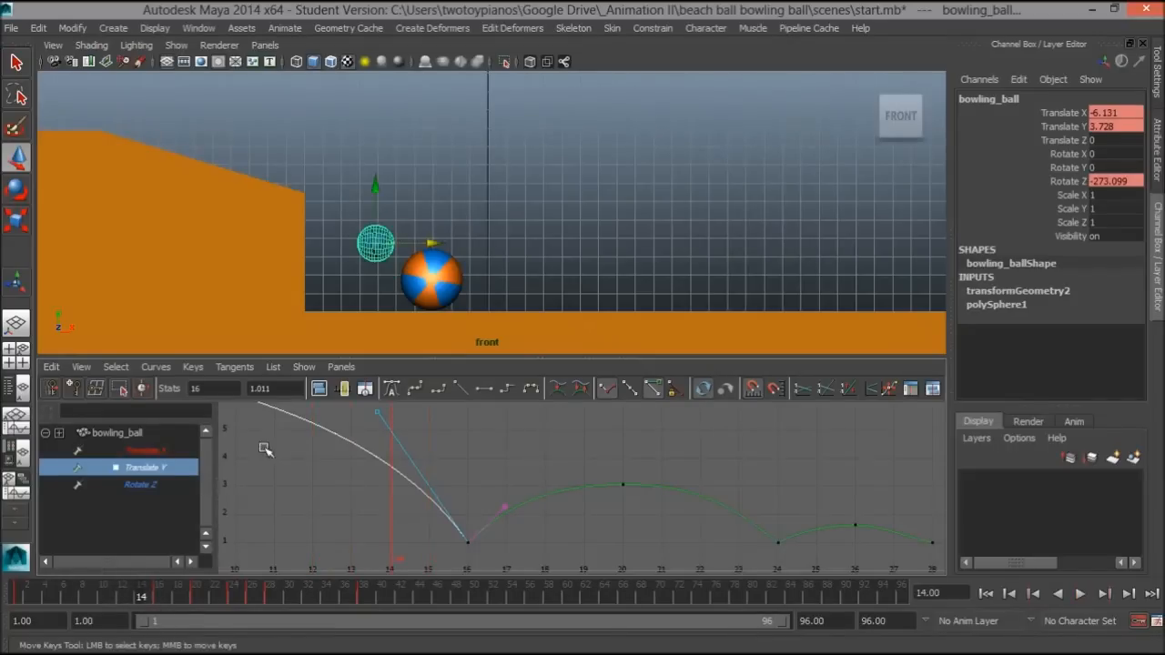
left_click(455, 278)
left_click_drag(489, 284, 467, 284)
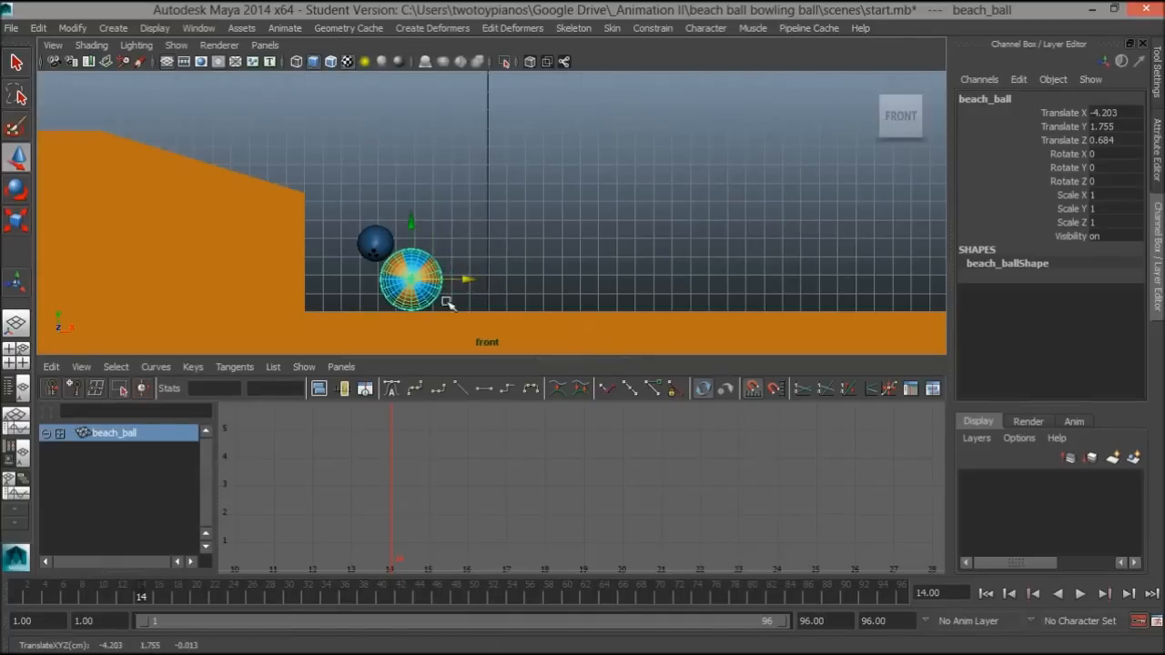
Step: Check the contact at frame 14 and key only the beach ball's Translate X and Translate Y there
key("alt+v")
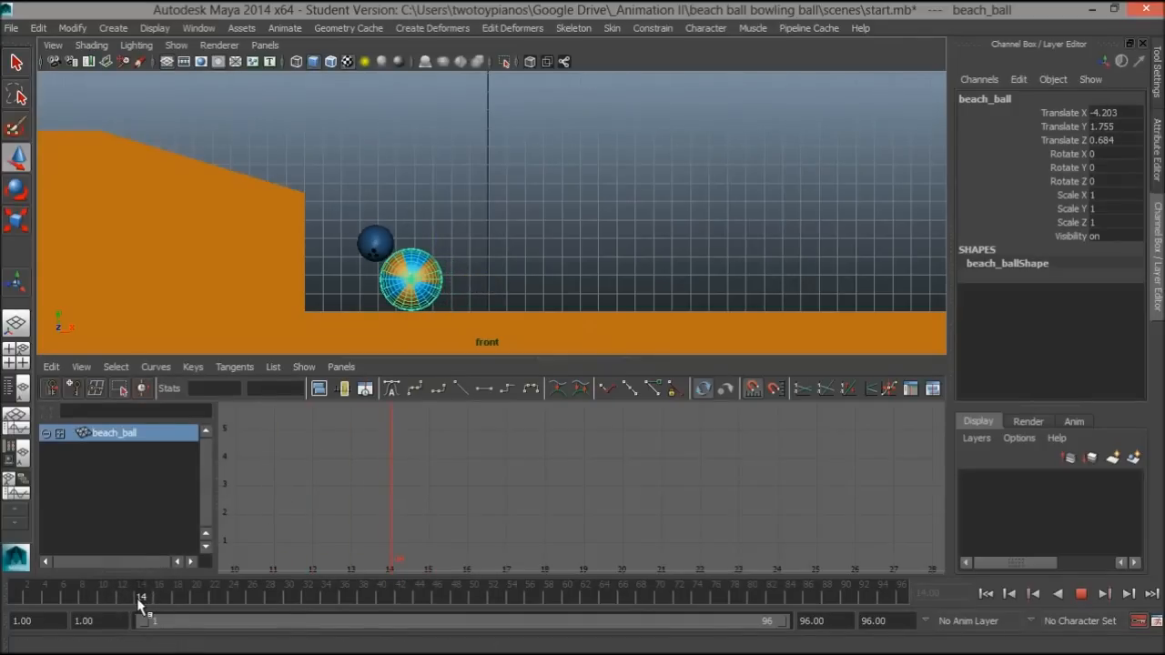
left_click(137, 598)
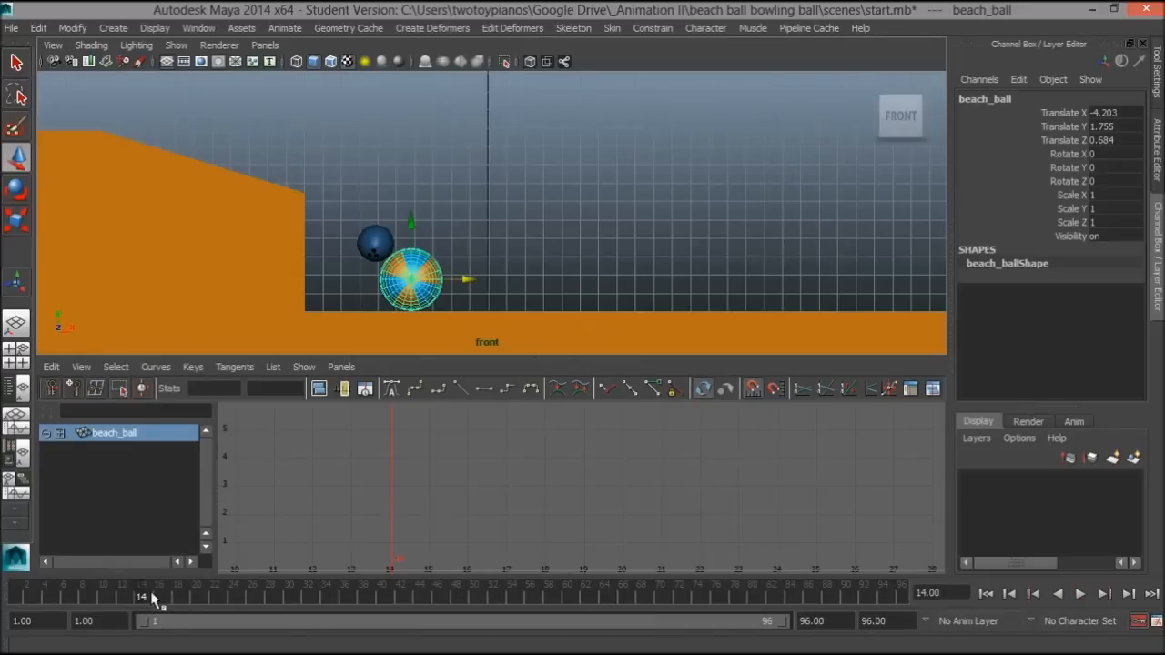
left_click(448, 258)
left_click(422, 265)
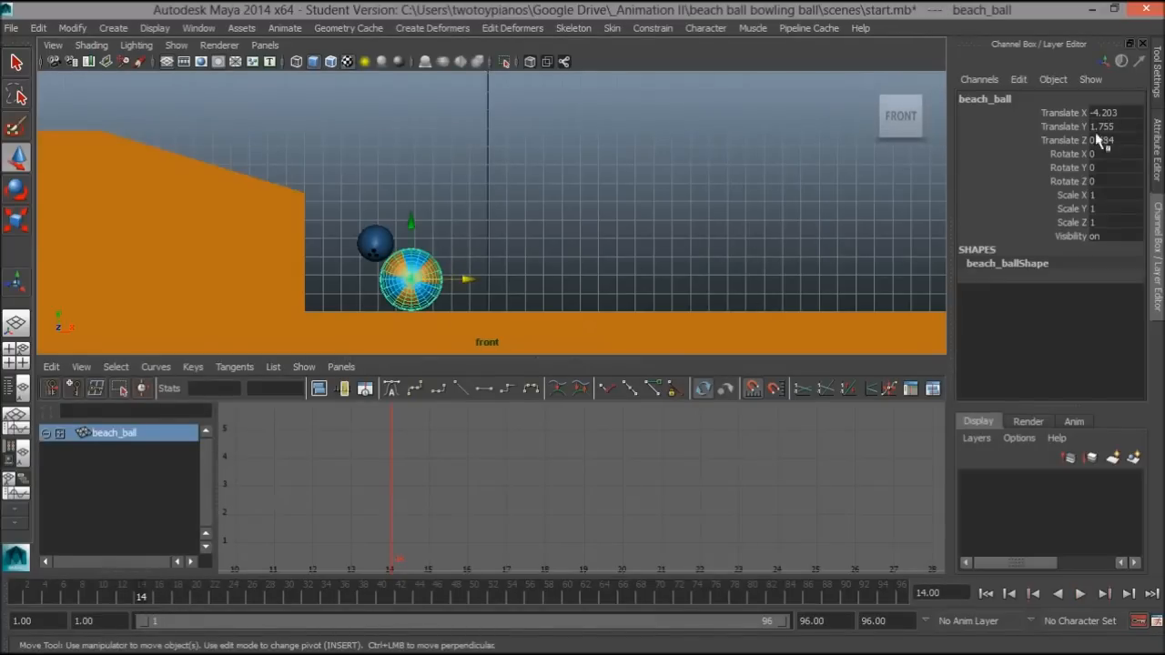
left_click_drag(1042, 113, 1047, 126)
right_click(1058, 113)
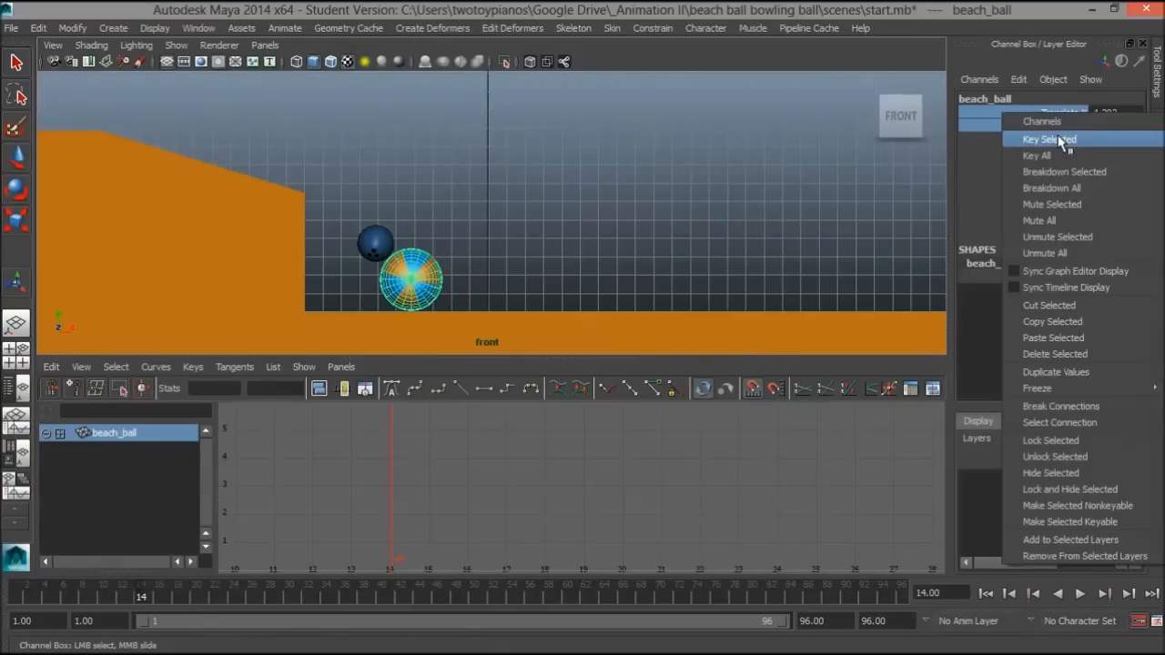
left_click(1059, 139)
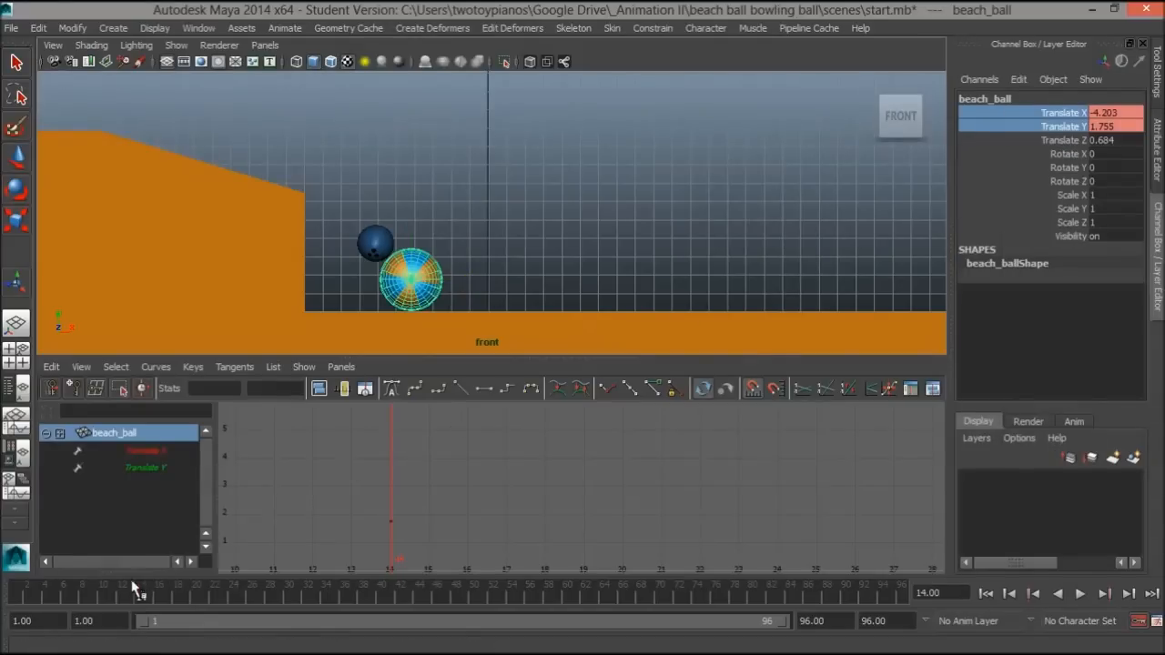
Step: At frame 27, move the beach ball up above the bowling ball to about X -0.89, Y 8.84
left_click(150, 597)
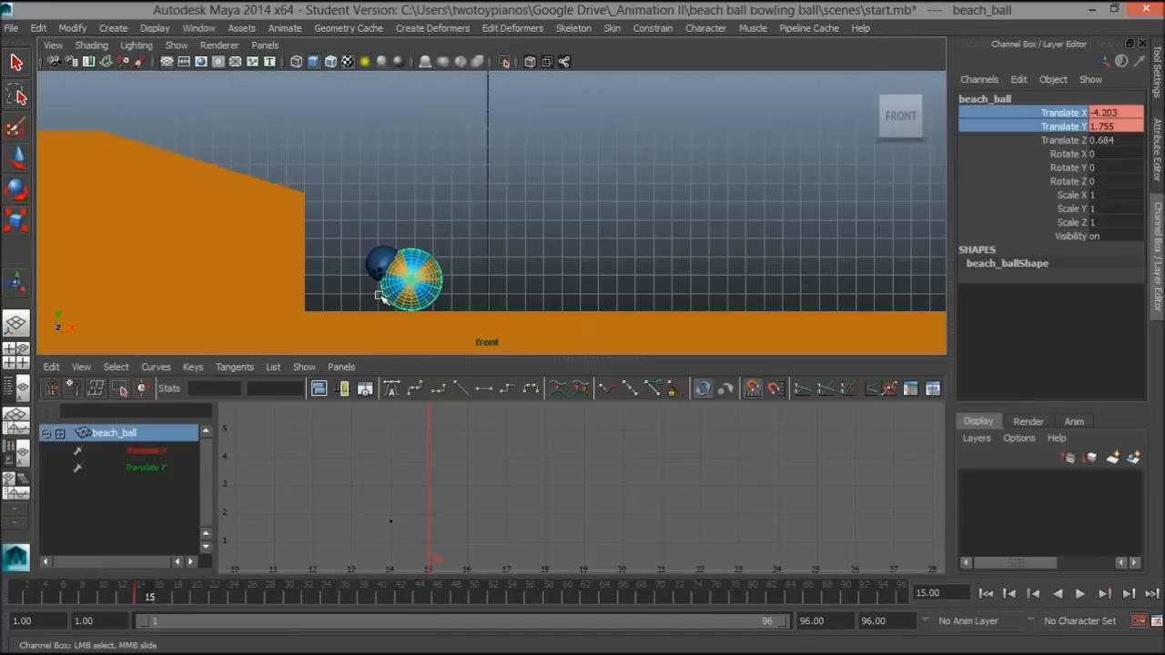
left_click(139, 597)
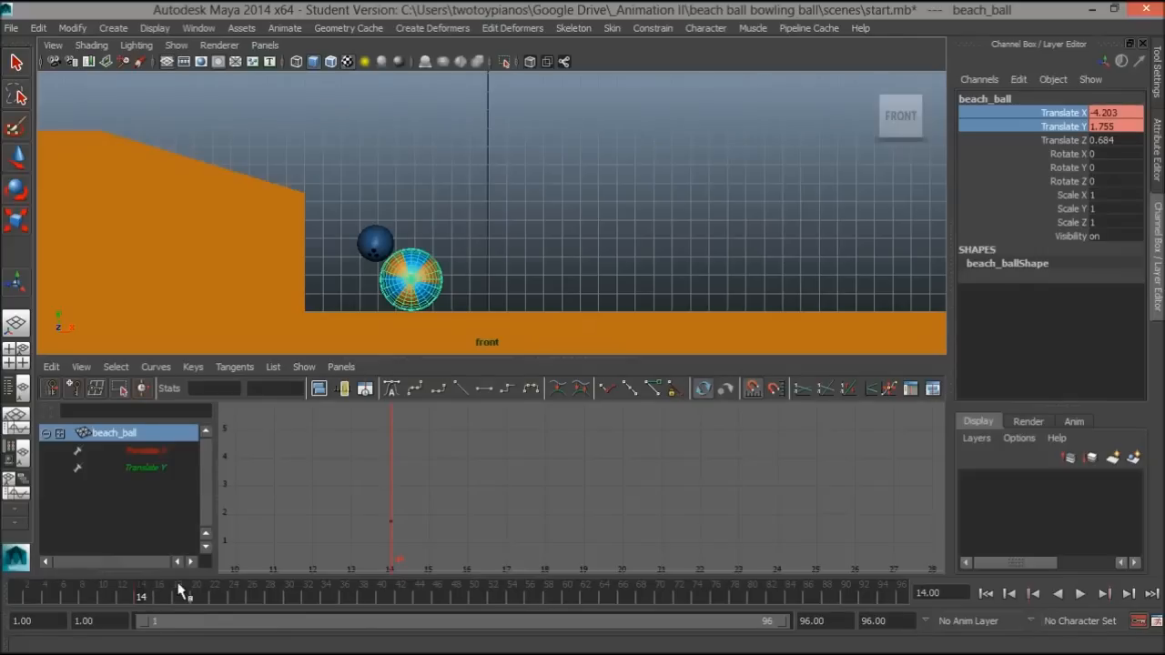
key("alt+v")
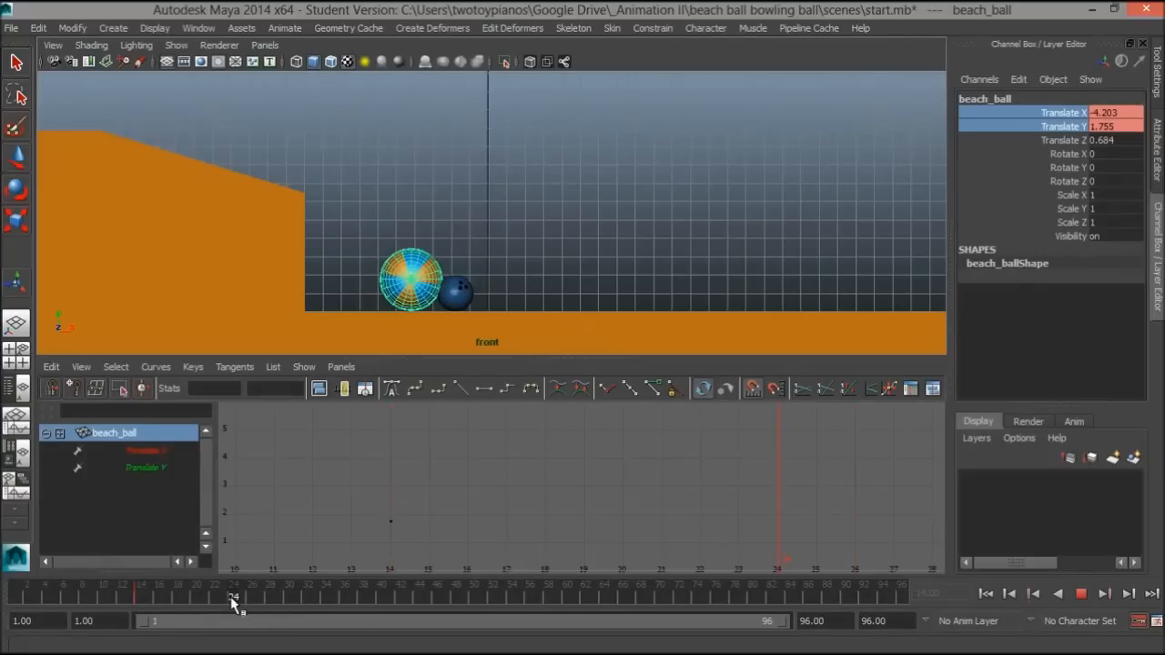
left_click(258, 598)
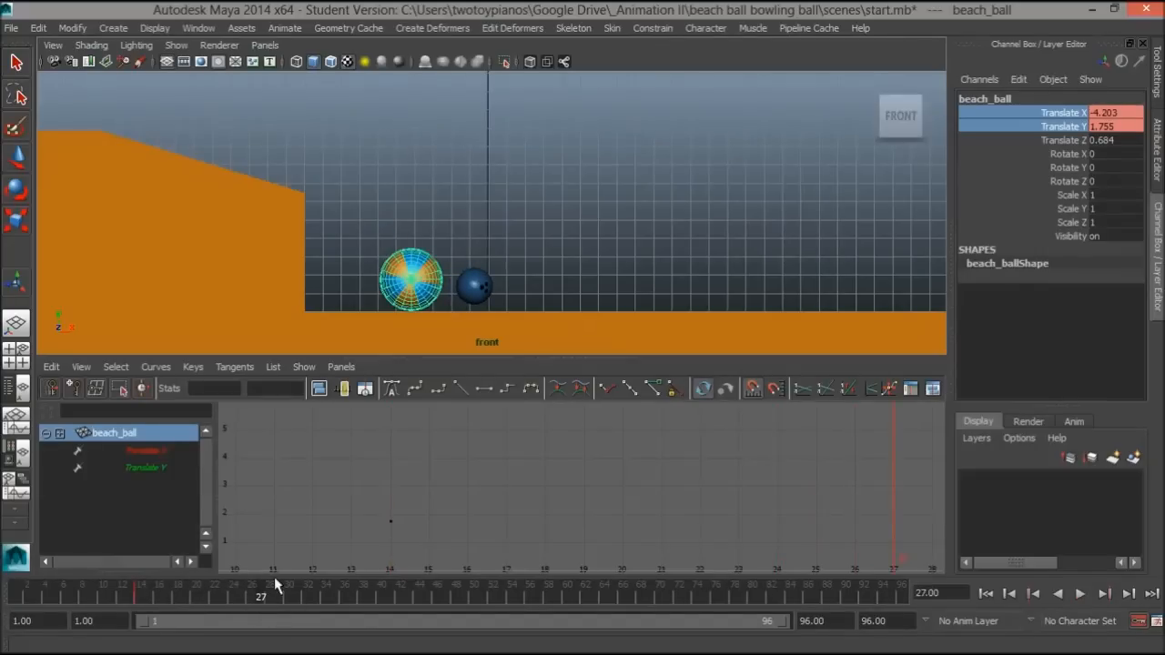
key("w")
left_click_drag(407, 286, 465, 163)
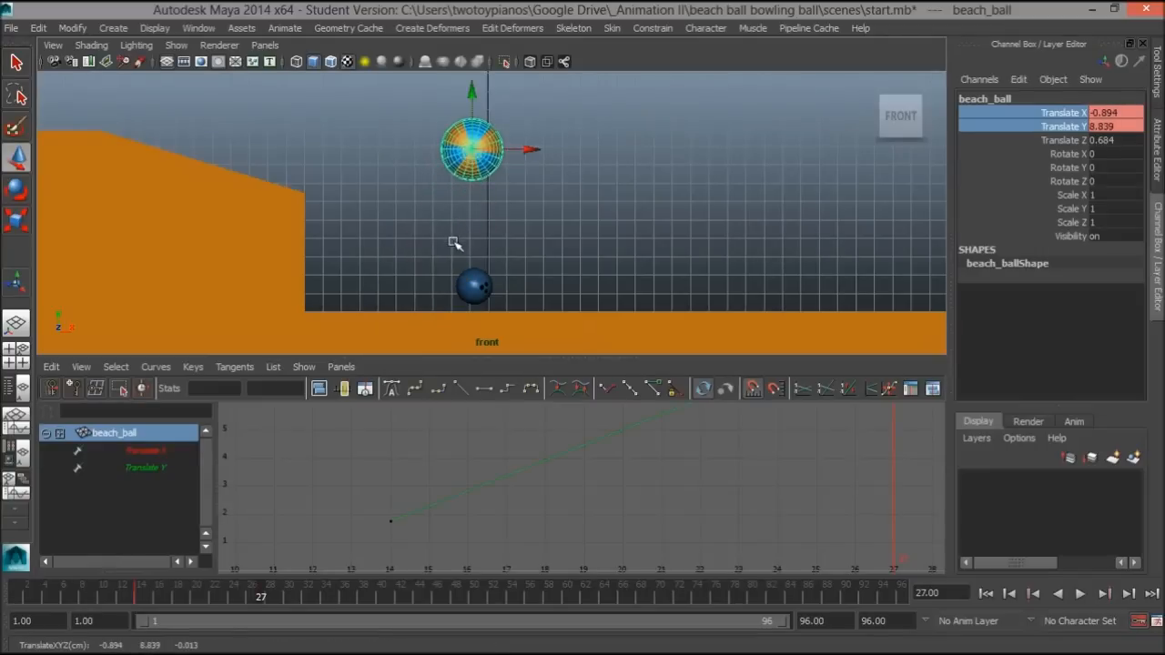
Step: At frame 40, bring the beach ball down to the ground at about X 4.65, Y 1.71, and play the animation from frame 1
left_click_drag(267, 591, 382, 601)
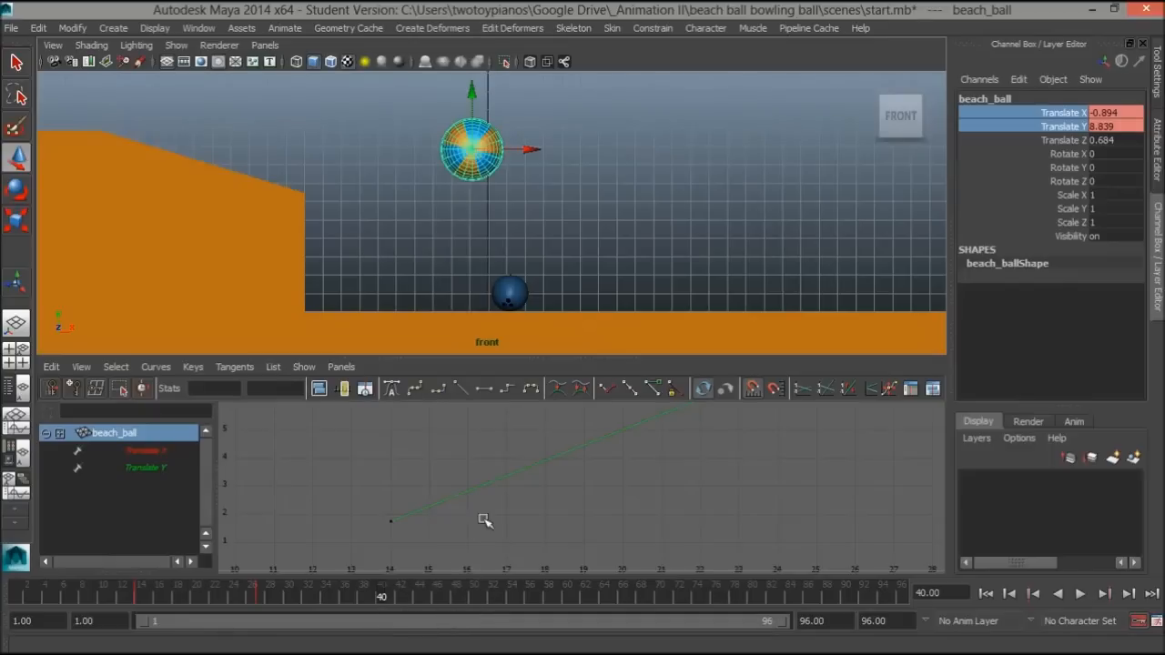
left_click_drag(467, 156, 573, 288)
left_click_drag(374, 588, 13, 601)
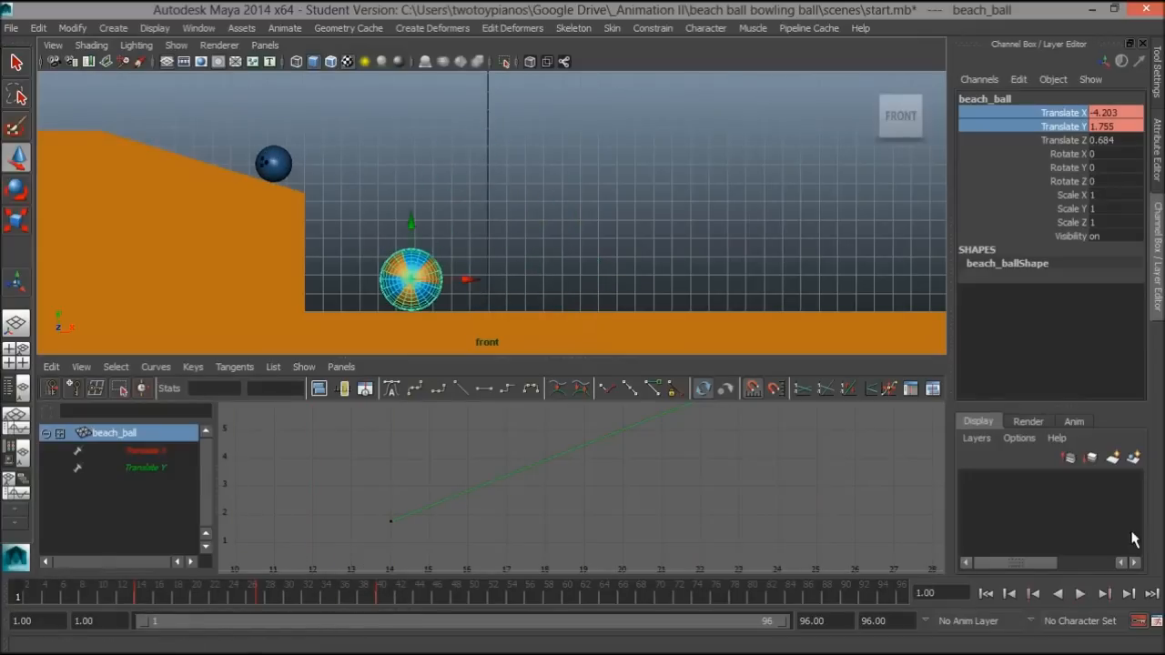
left_click(1080, 593)
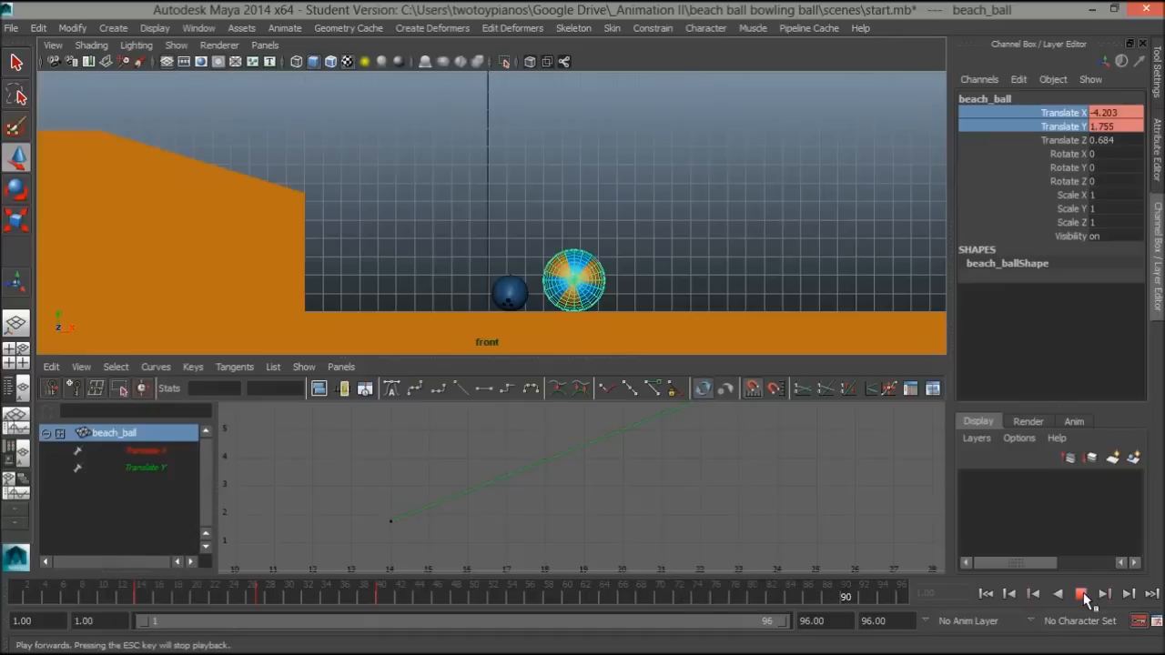
left_click(1082, 593)
Step: Give the beach ball's Translate Y key at frame 27 flat tangents
key("f")
middle_click_drag(596, 503, 493, 491, "alt")
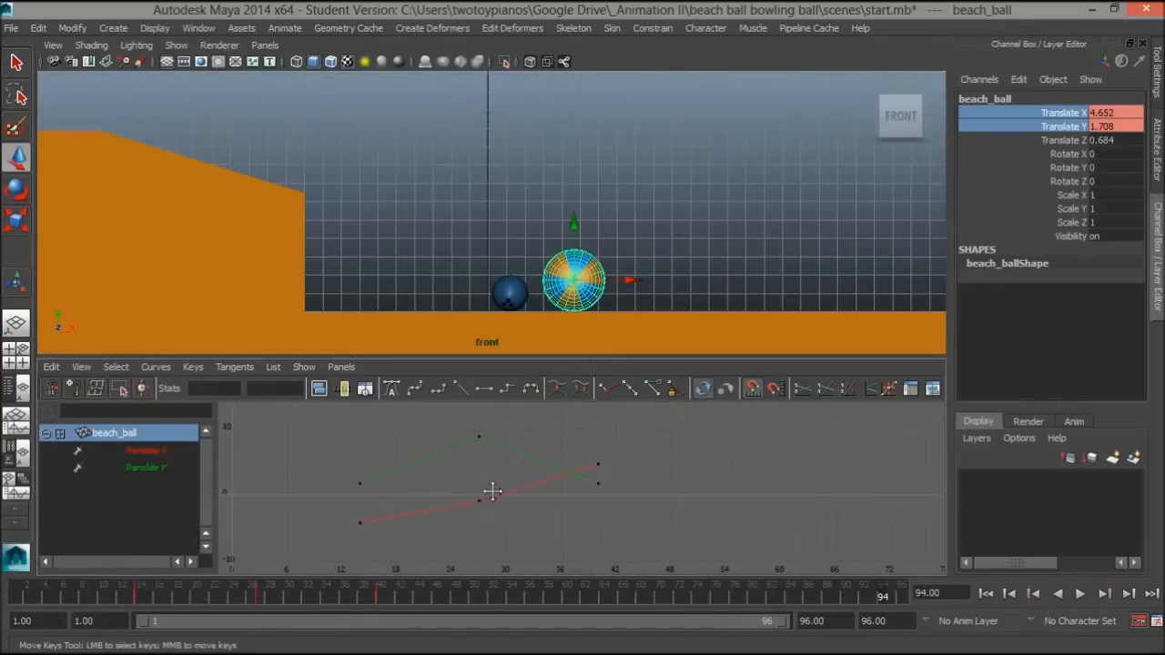
scroll(395, 494, "up", 2)
middle_click_drag(378, 490, 401, 520, "alt")
left_click_drag(419, 440, 500, 465)
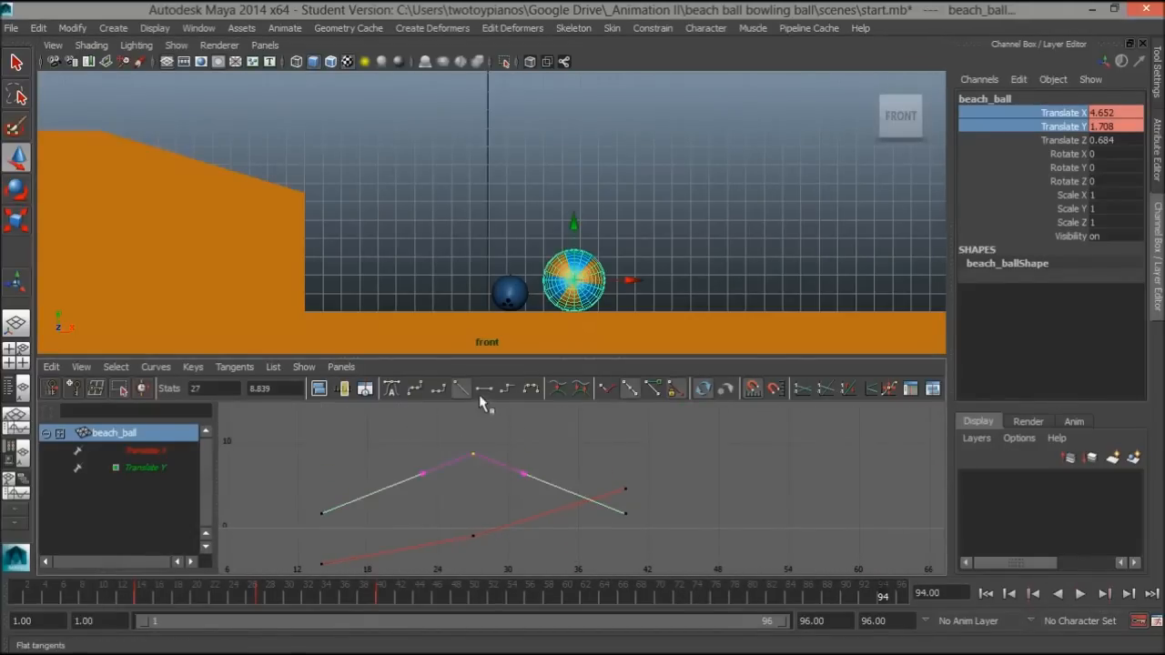
left_click(481, 390)
Step: Break the tangents and free the tangent weight of the beach ball's Translate Y keys at frames 14 and 40
left_click_drag(292, 492, 643, 530)
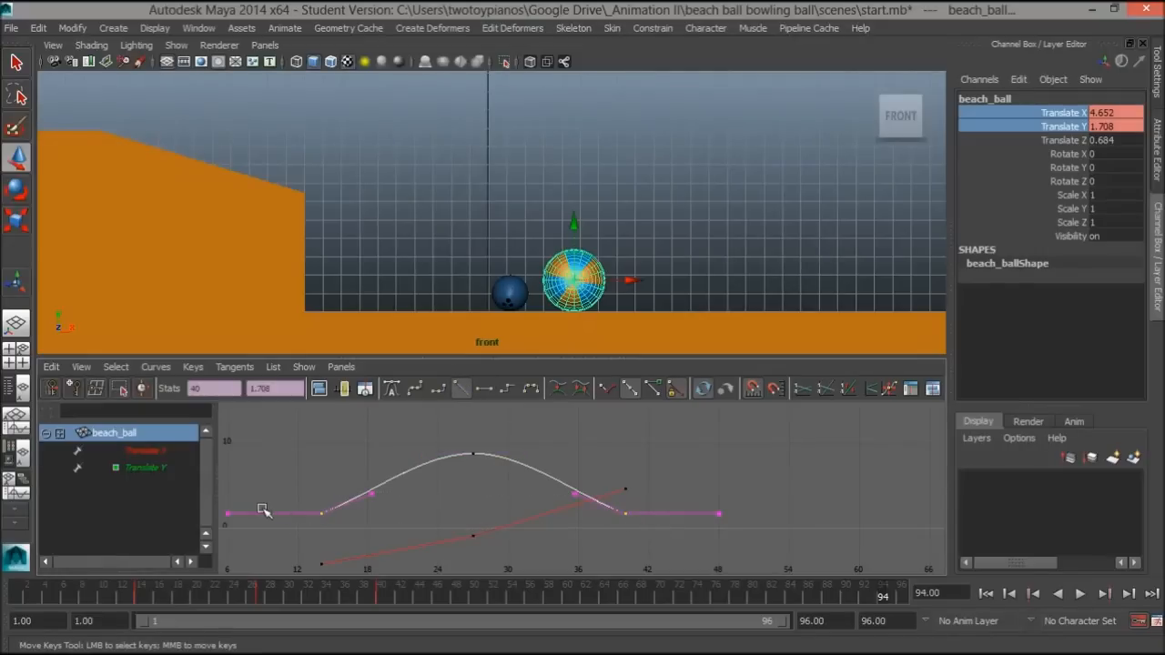
left_click(481, 488)
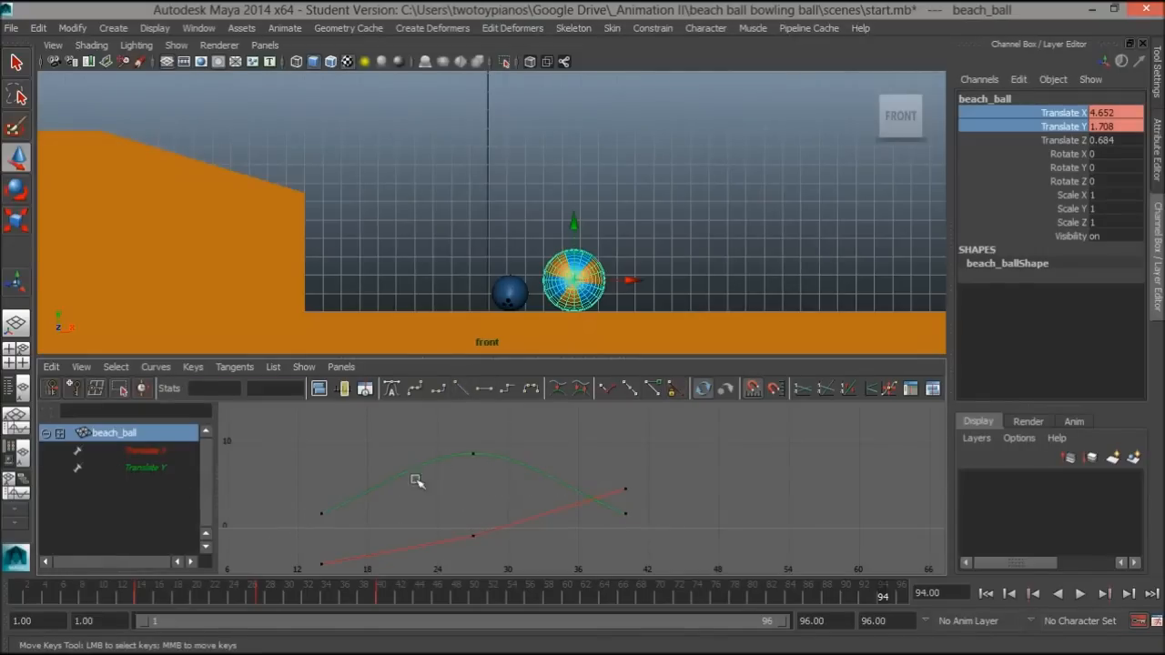
left_click_drag(336, 515, 656, 519)
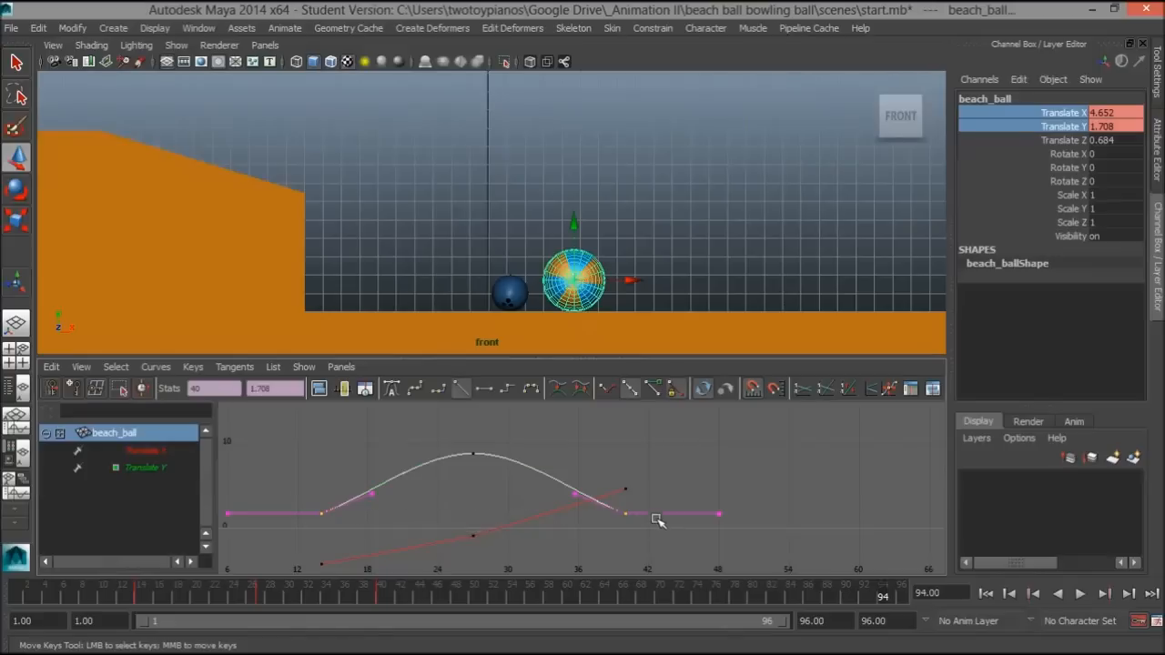
left_click(605, 389)
left_click(655, 389)
scroll(401, 495, "up", 3)
middle_click_drag(467, 497, 563, 495, "alt")
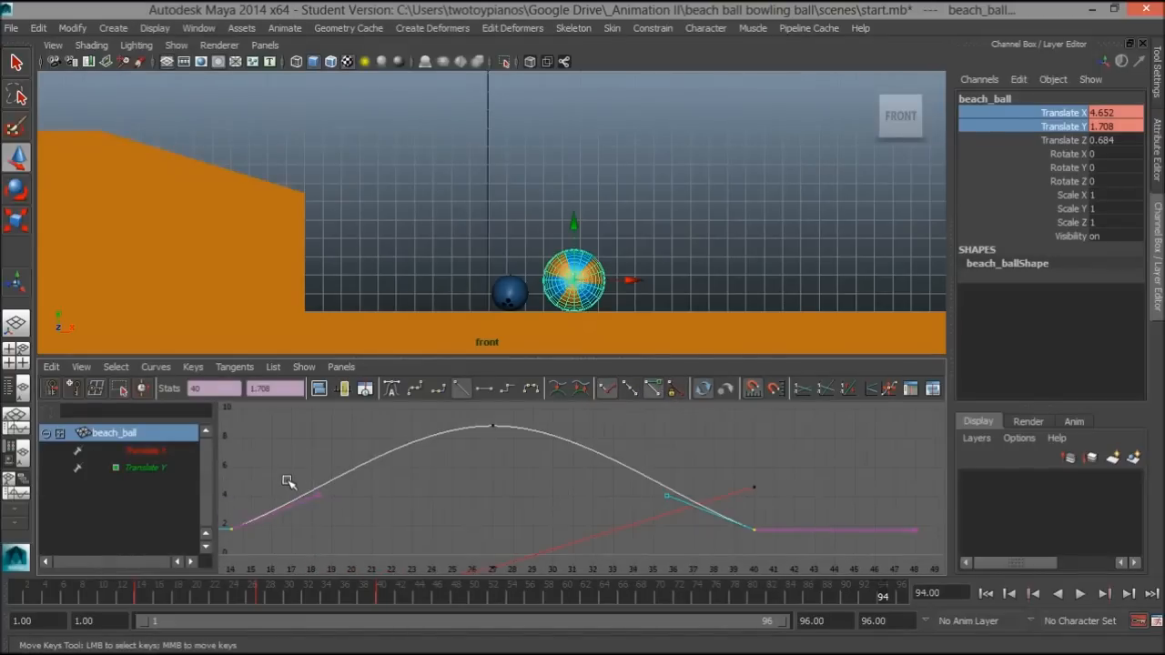
Step: Raise the inner tangent handles of the Translate Y keys at frames 14 and 40 to steepen both sides of the arc
left_click_drag(287, 481, 347, 524)
middle_click_drag(323, 500, 312, 466)
left_click_drag(734, 518, 778, 536)
left_click_drag(643, 475, 689, 514)
middle_click_drag(668, 498, 676, 465)
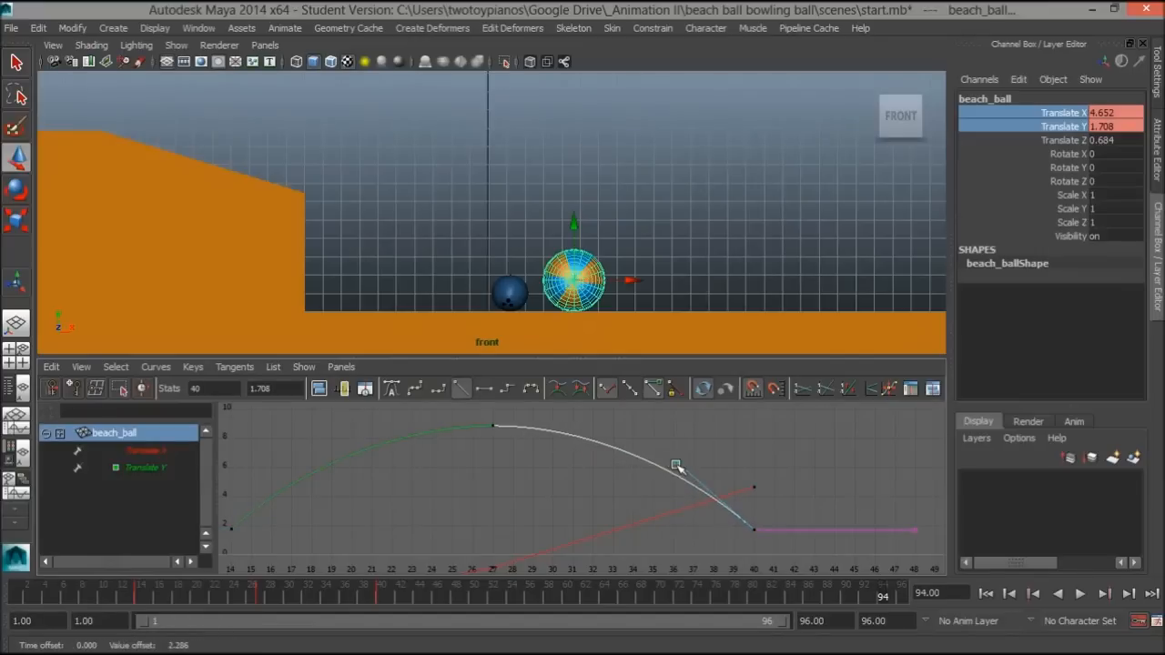
Step: Play and scrub the animation to check the beach ball's first bounce
right_click_drag(712, 474, 645, 480, "alt")
middle_click_drag(628, 496, 623, 493, "alt")
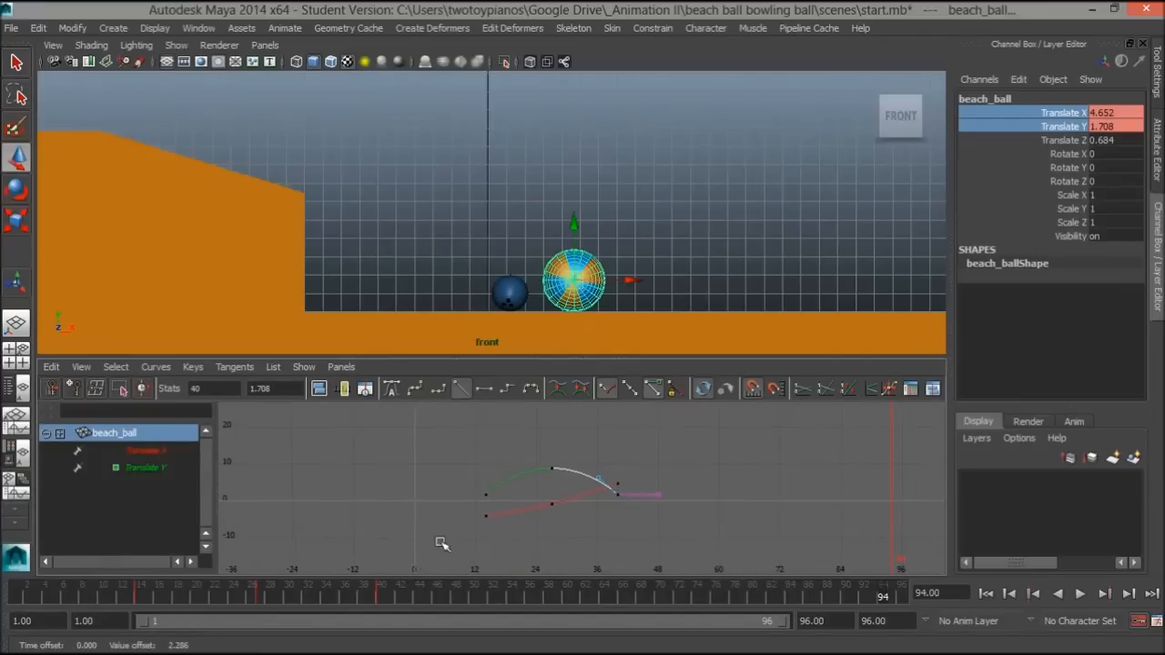
key("alt+v")
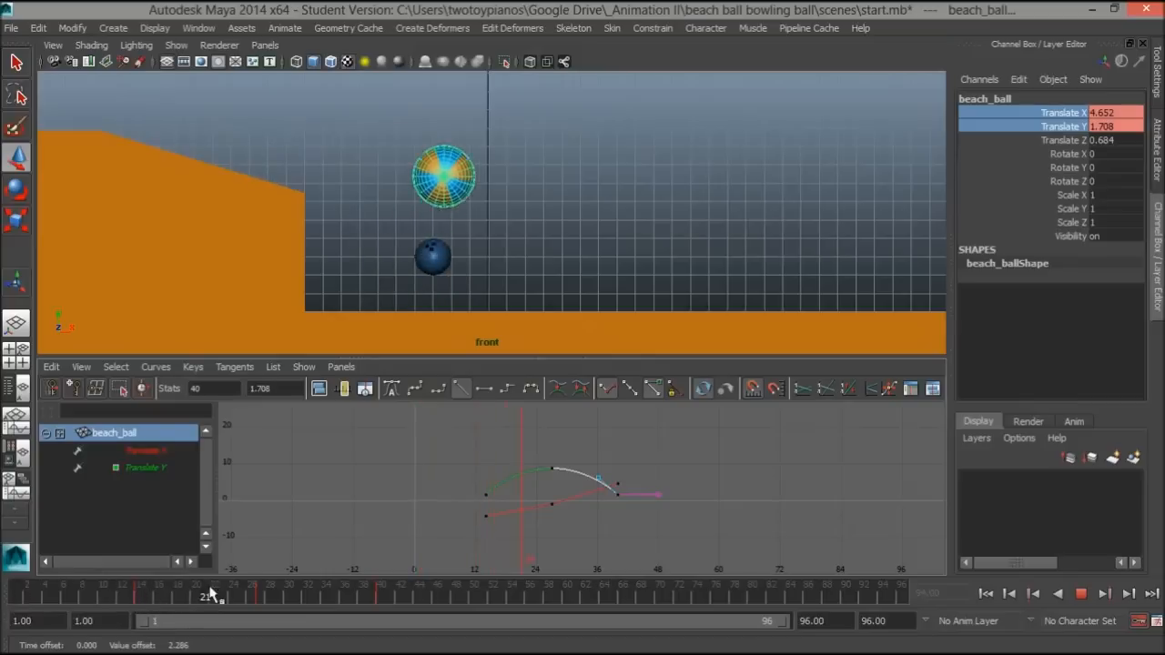
left_click_drag(244, 590, 93, 593)
key("alt+shift+v")
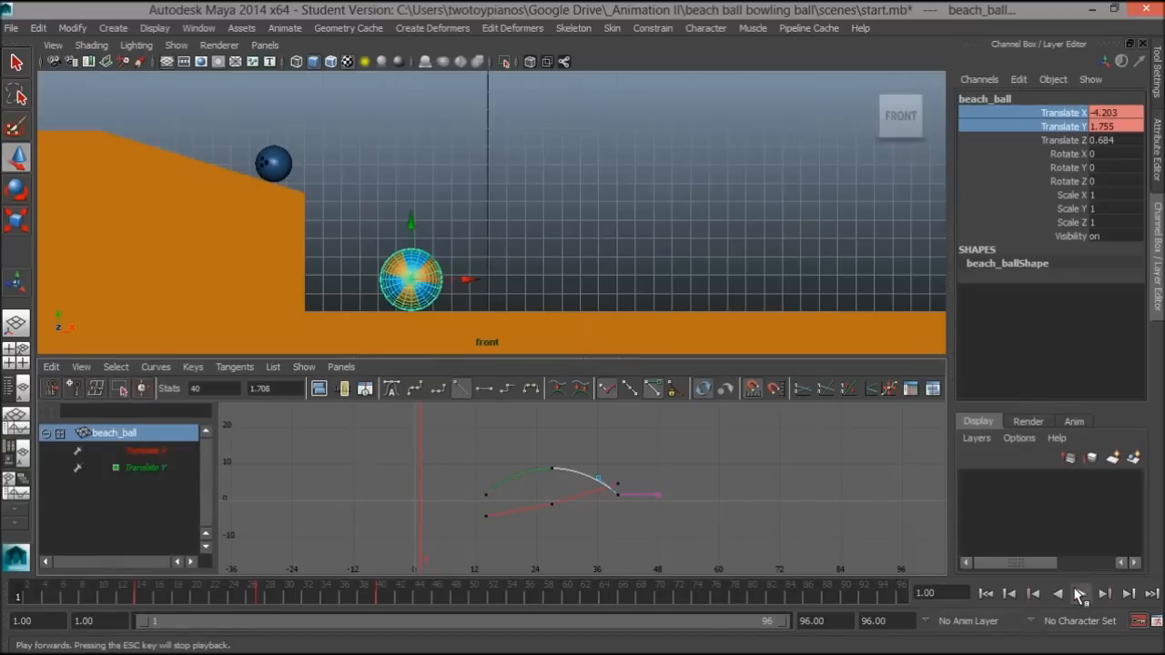
left_click(1080, 594)
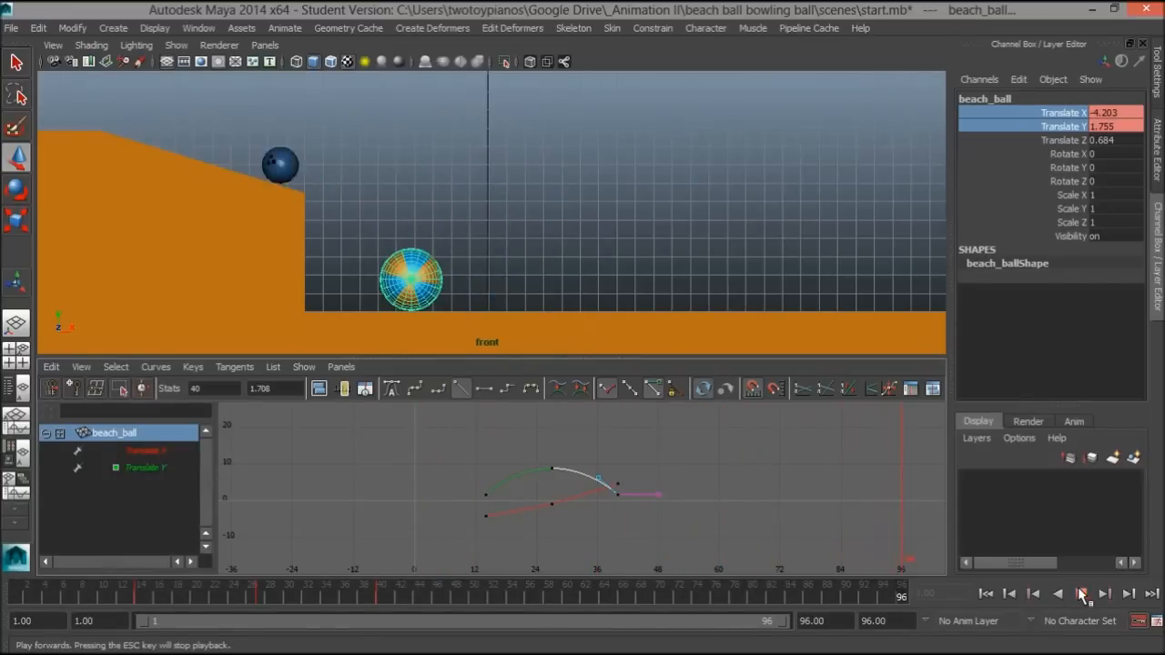
left_click(1080, 593)
Step: Raise the inner tangent handles at frames 14 and 40 further to make the Translate Y arc rounder
right_click_drag(515, 495, 540, 509, "alt")
left_click_drag(421, 516, 421, 516)
left_click(420, 442)
middle_click_drag(483, 506, 443, 453)
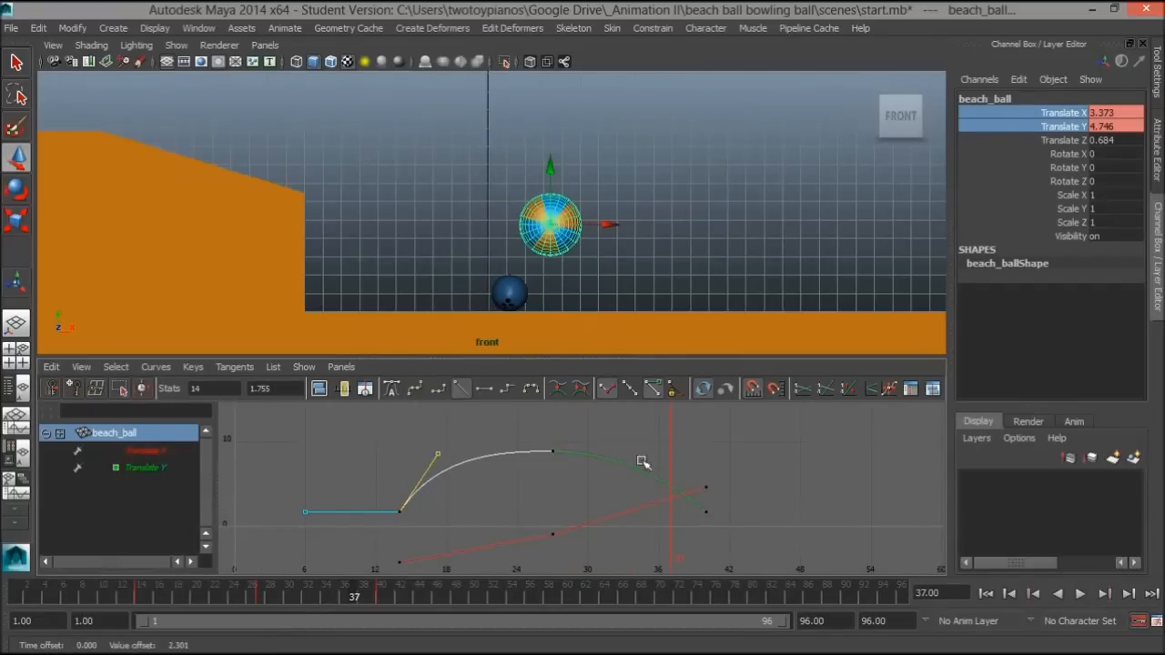
left_click_drag(695, 500, 741, 539)
left_click(667, 480)
middle_click_drag(667, 480, 665, 462)
Step: Raise the Translate Y key at frame 27 to about 10.94 and play the animation from frame 1
left_click_drag(547, 437, 560, 462)
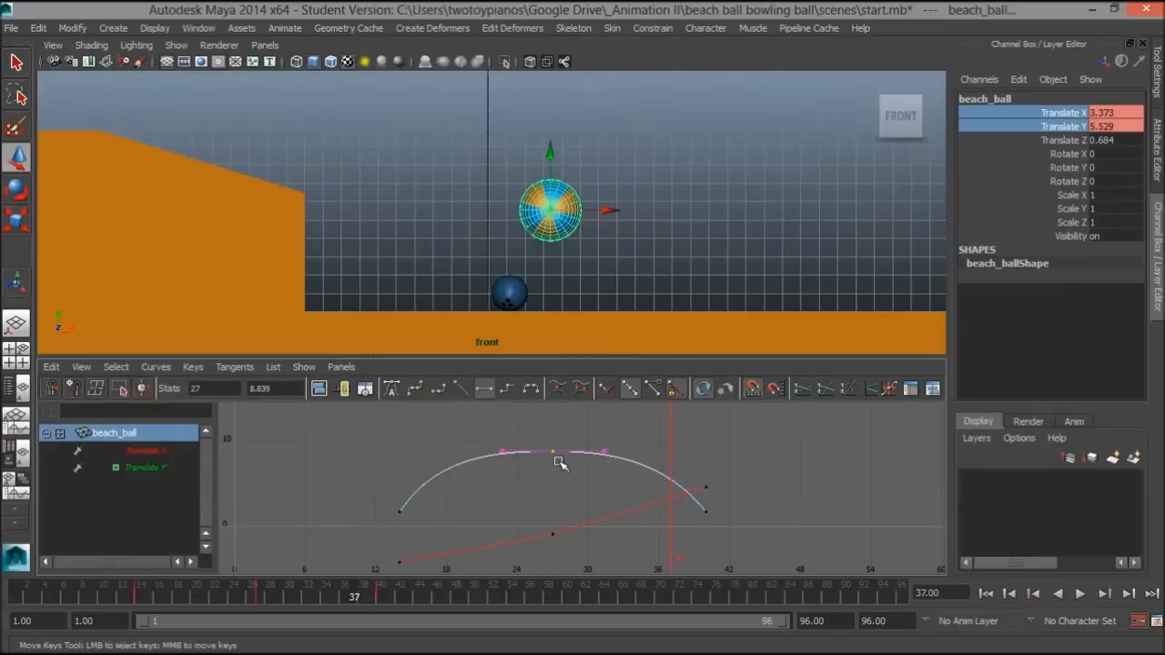
mouse_move(556, 455)
middle_mouse_down()
mouse_move(560, 423)
mouse_move(559, 434)
middle_mouse_up()
left_click_drag(258, 592, 28, 612)
left_click(1080, 594)
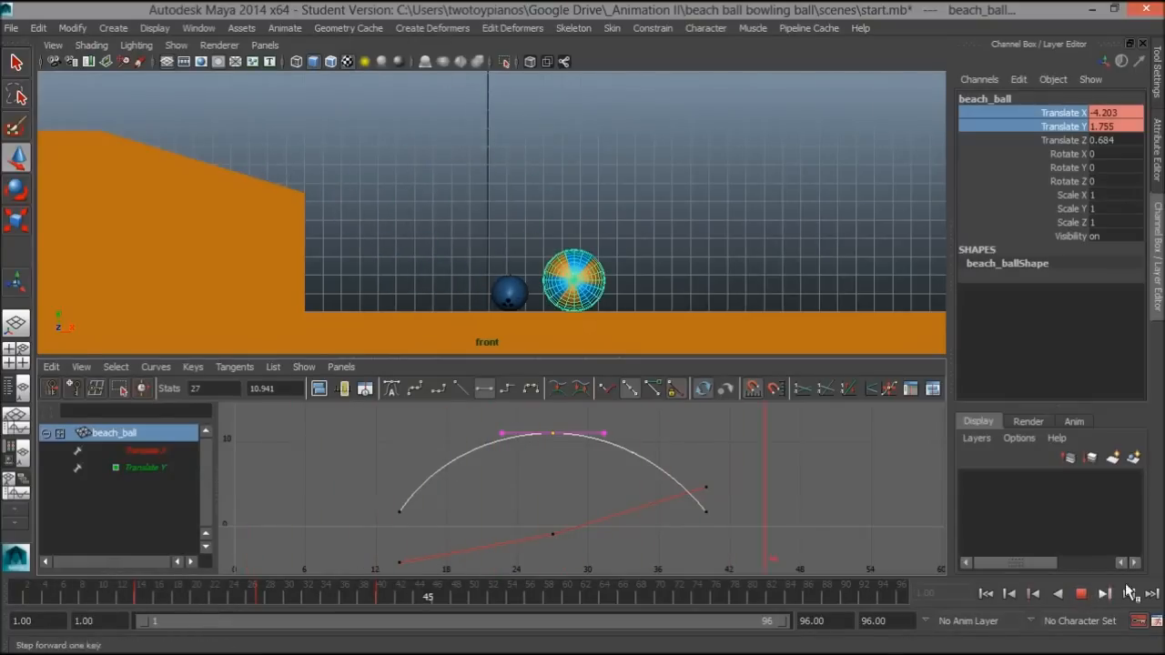
left_click(1081, 594)
Step: Move the Translate Y key at frame 27 to about 9.94 and play the animation from frame 1
middle_click_drag(552, 434, 554, 449)
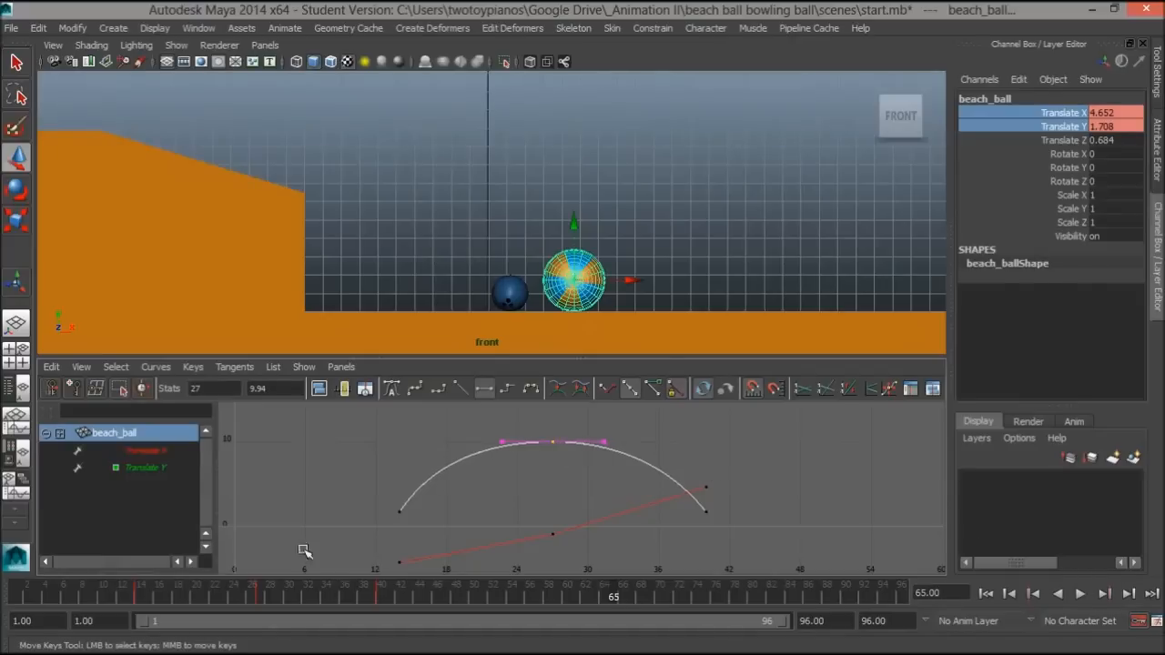
left_click_drag(304, 582, 18, 590)
left_click(1080, 593)
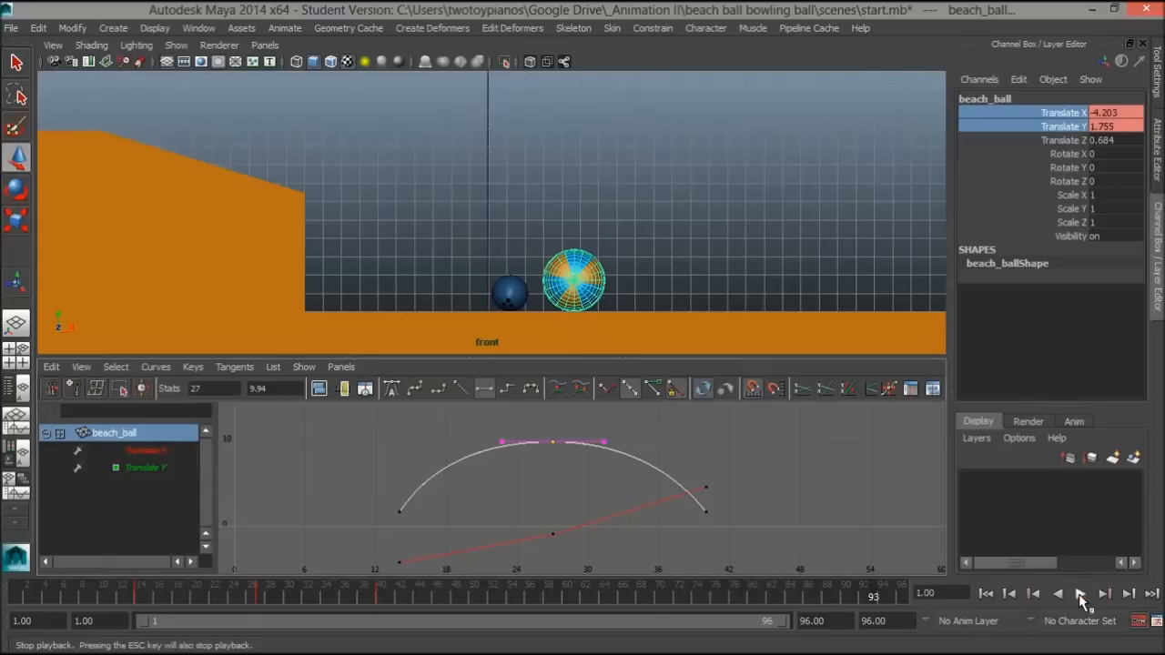
Step: Inspect the beach ball's height at frame 27 and replay the animation from frame 1
left_click(260, 608)
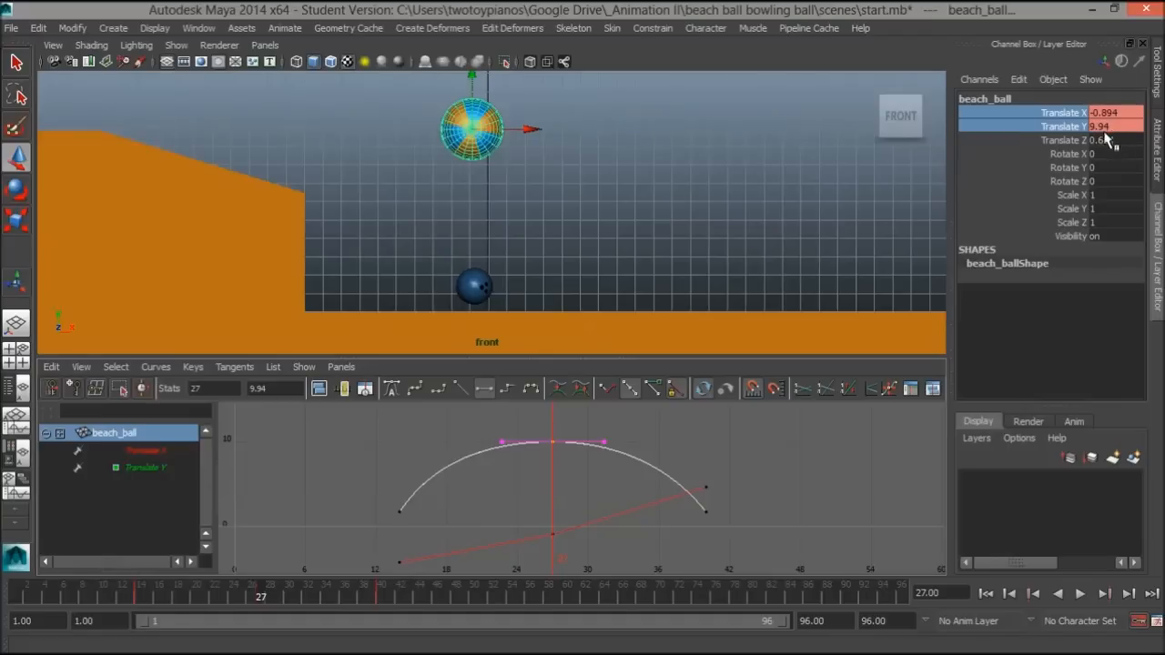
key("alt+v")
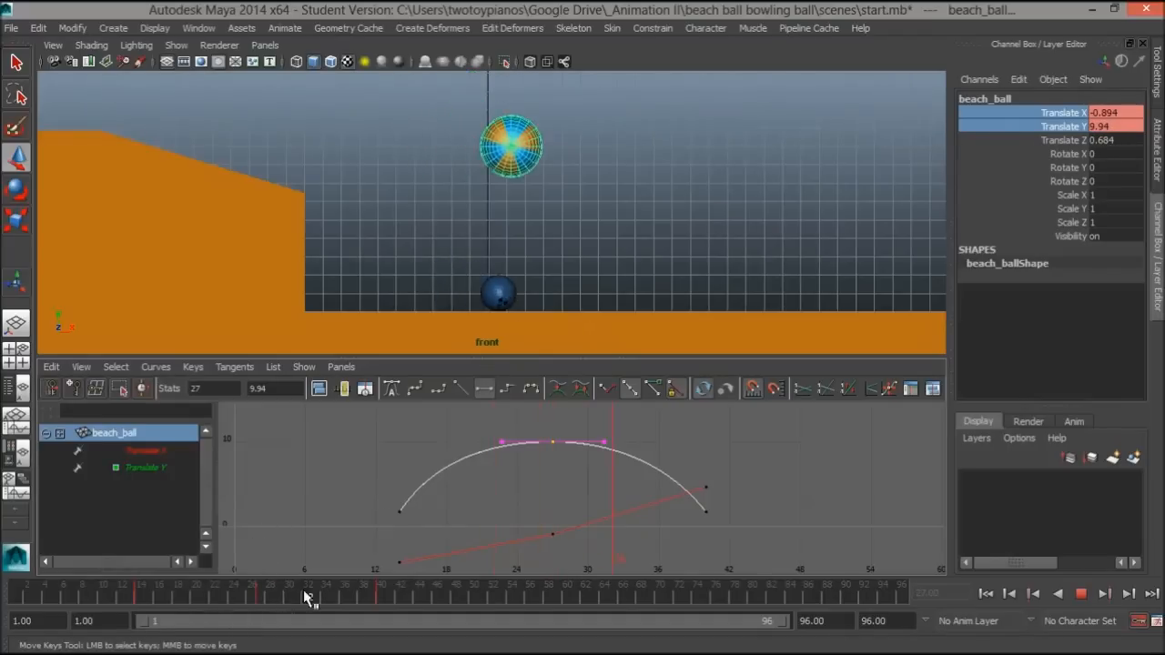
left_click(1081, 593)
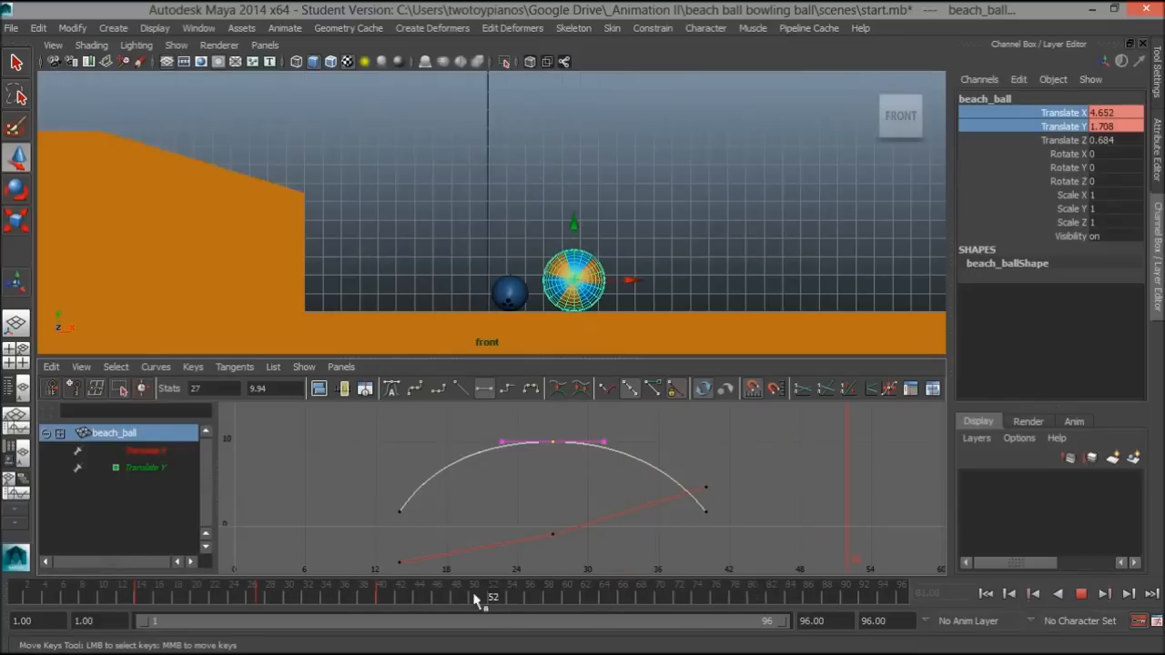
key("alt+shift+v")
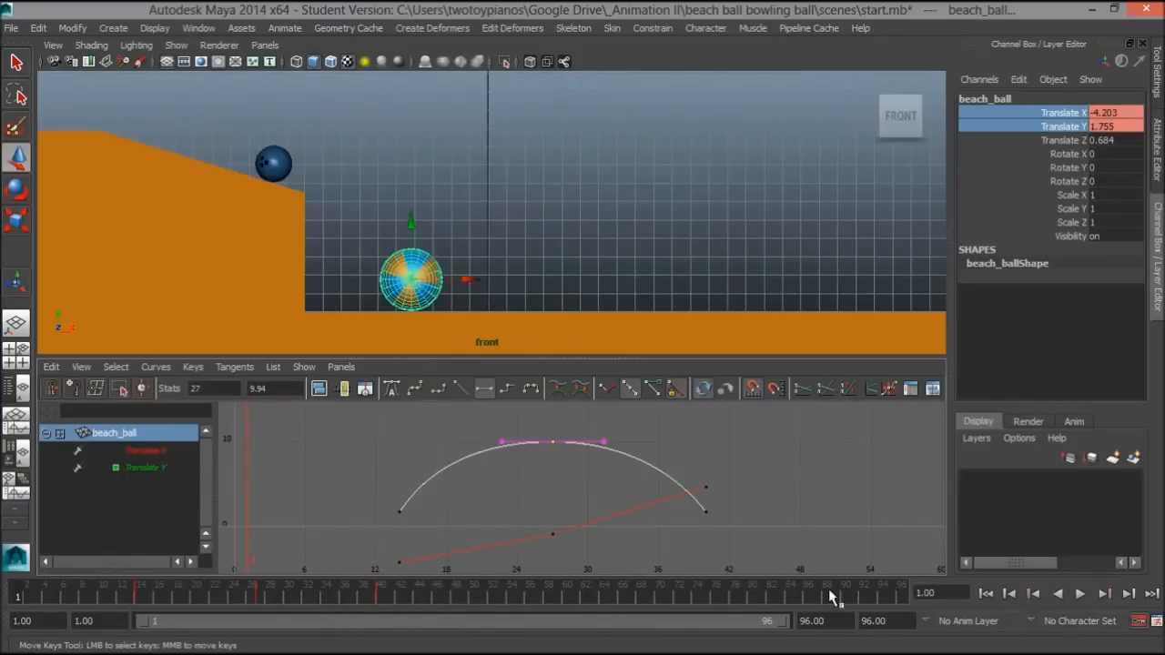
left_click(1081, 594)
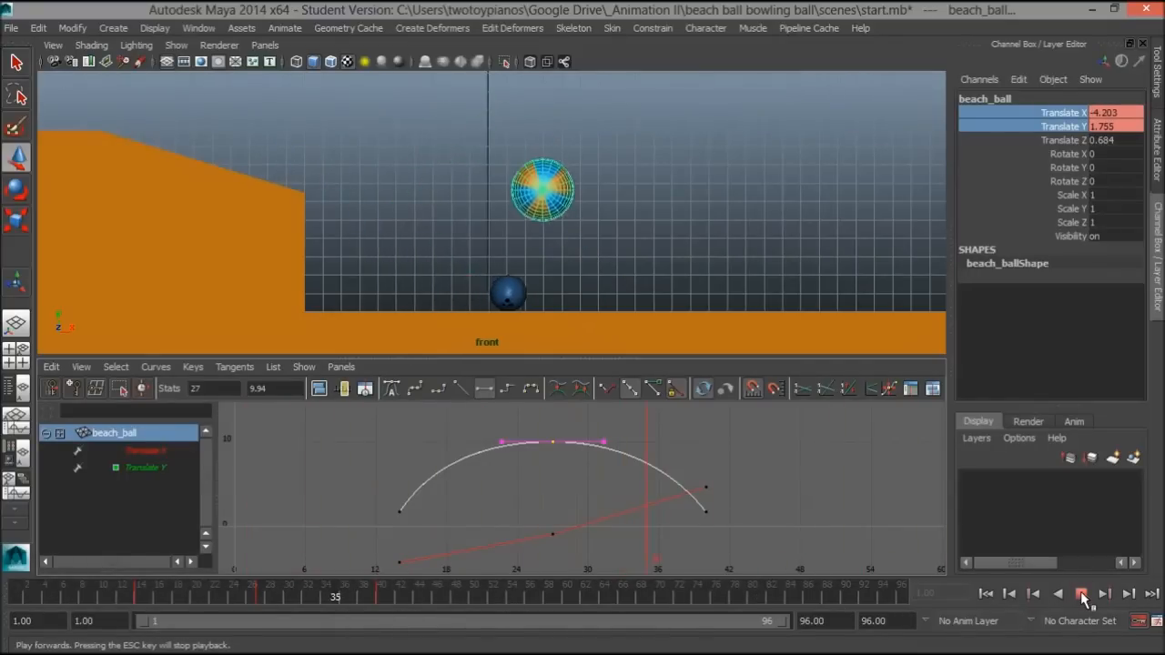
left_click(1082, 592)
Step: At frame 50, move the beach ball up and forward to about X 6.98, Y 5.72
scroll(658, 474, "down", 2)
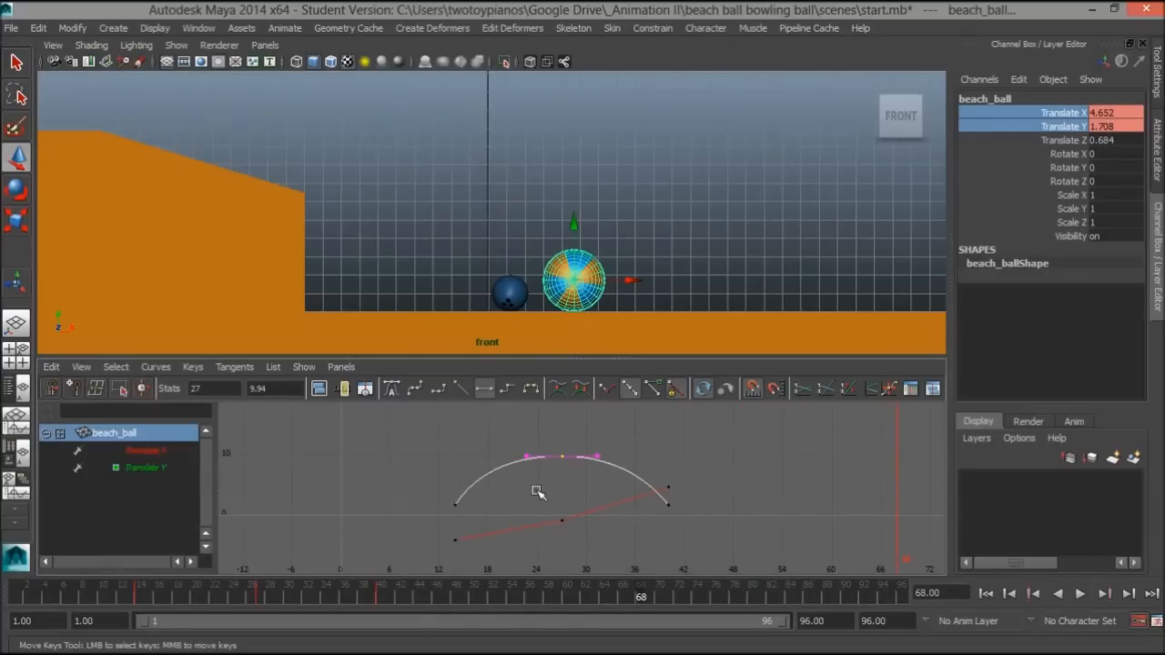
scroll(690, 502, "down", 2)
left_click(382, 599)
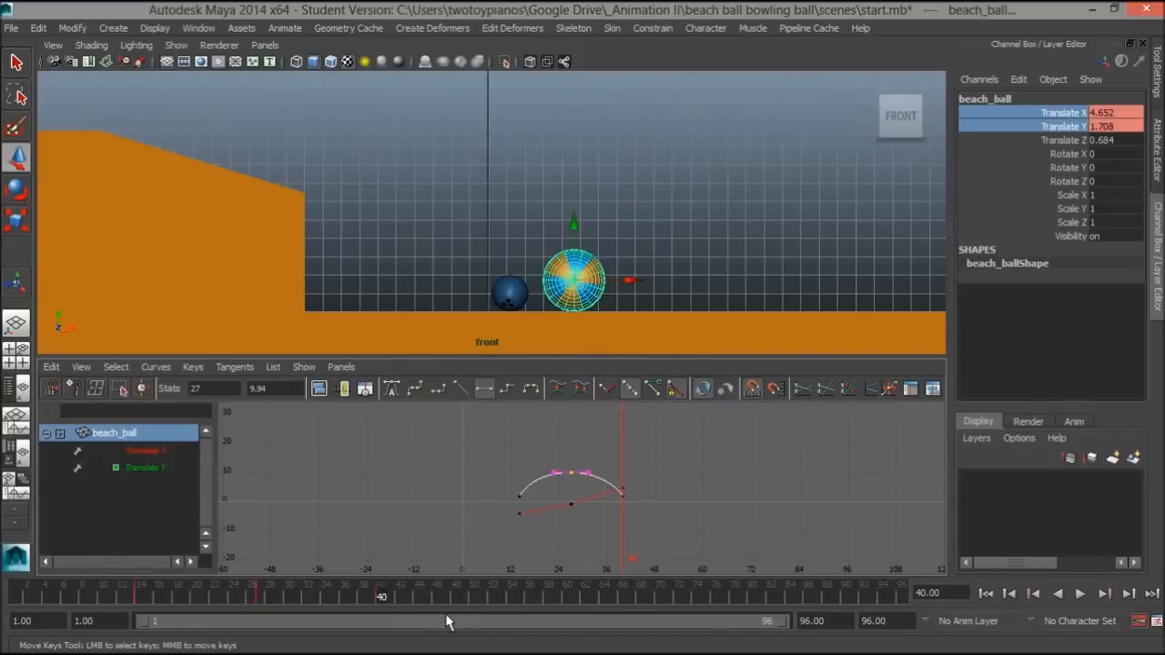
left_click(475, 598)
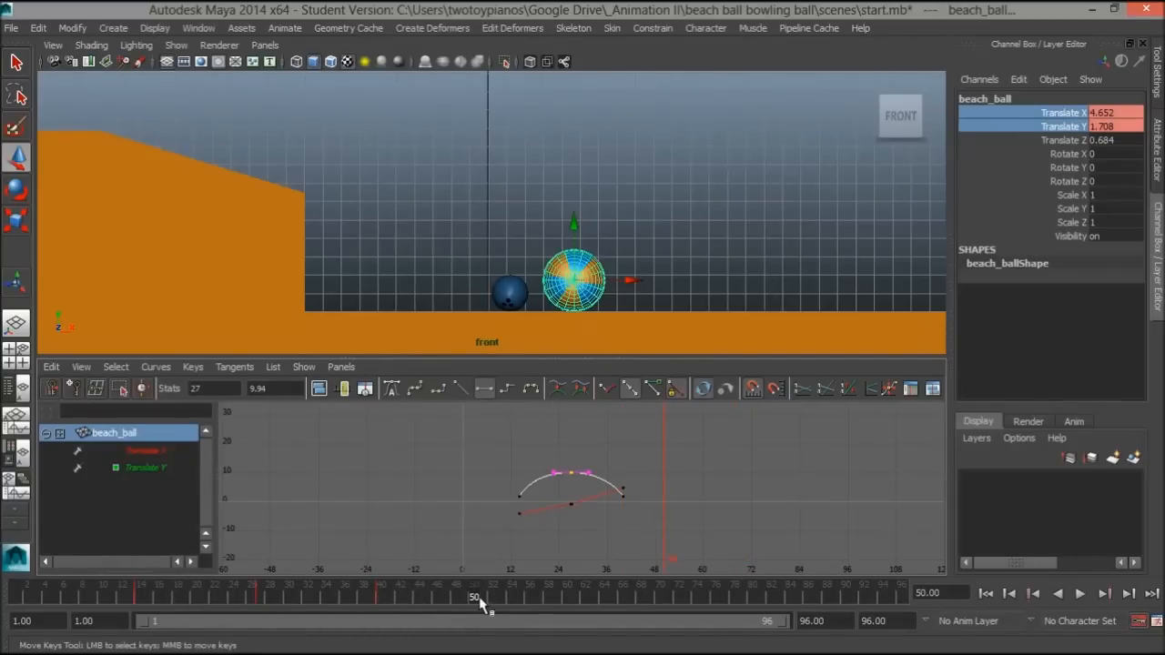
left_click_drag(574, 228, 575, 153)
left_click_drag(629, 209, 671, 208)
Step: At frame 60, bring the beach ball down to the ground at about X 9.73, Y 1.76
left_click_drag(514, 596, 583, 596)
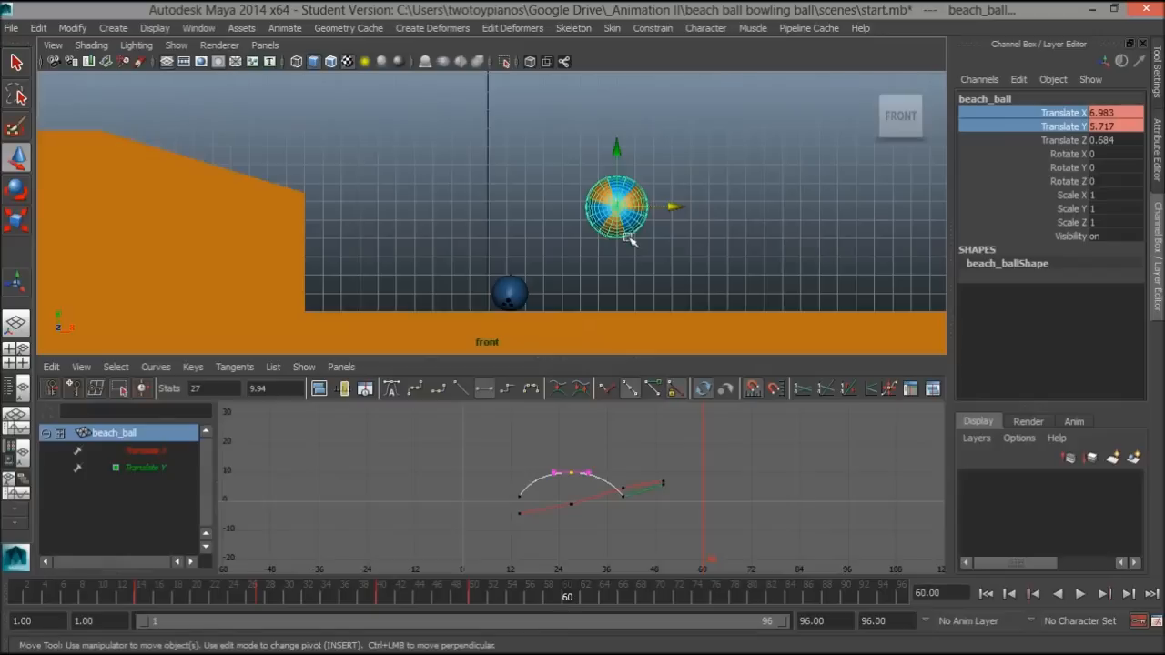
left_click_drag(621, 154, 621, 229)
left_click_drag(671, 272, 728, 299)
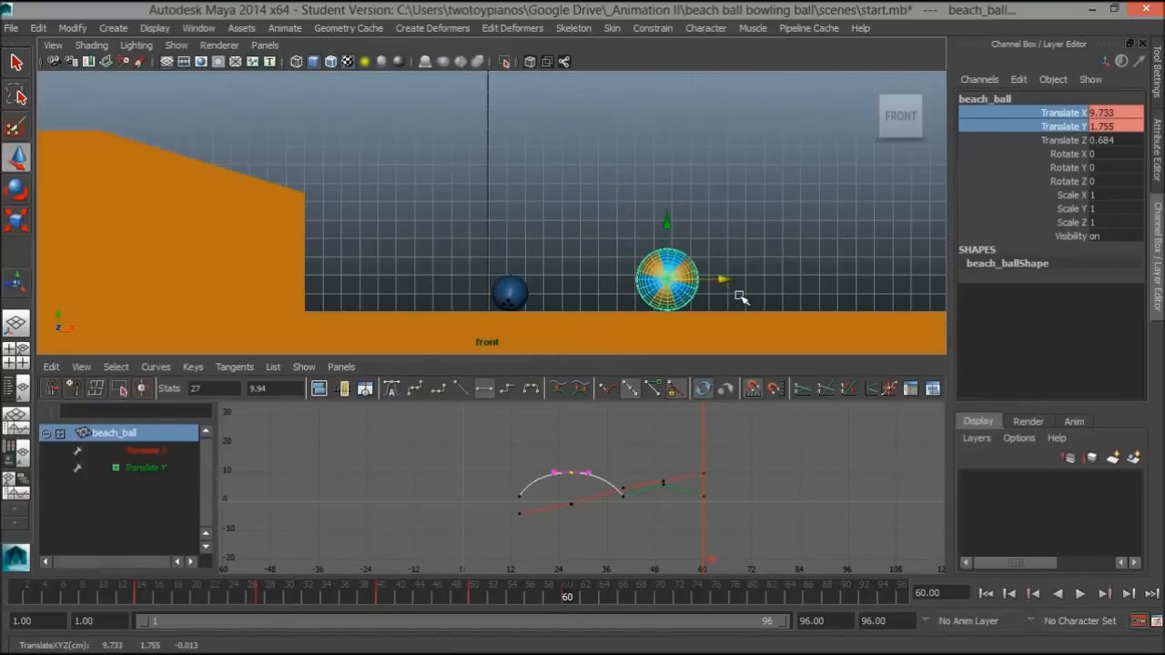
Step: At frame 66, move the beach ball into a lower bounce at about X 10.8, Y 3.25
mouse_move(569, 595)
left_mouse_down()
mouse_move(330, 601)
mouse_move(575, 605)
mouse_move(565, 598)
left_mouse_up()
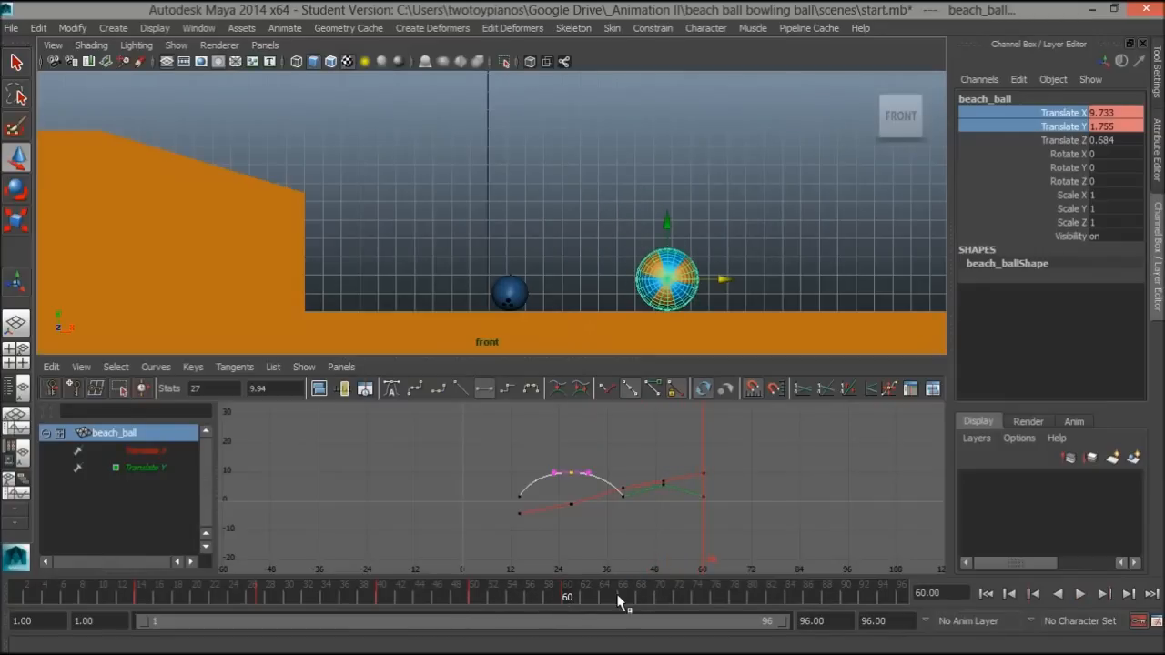
left_click(622, 602)
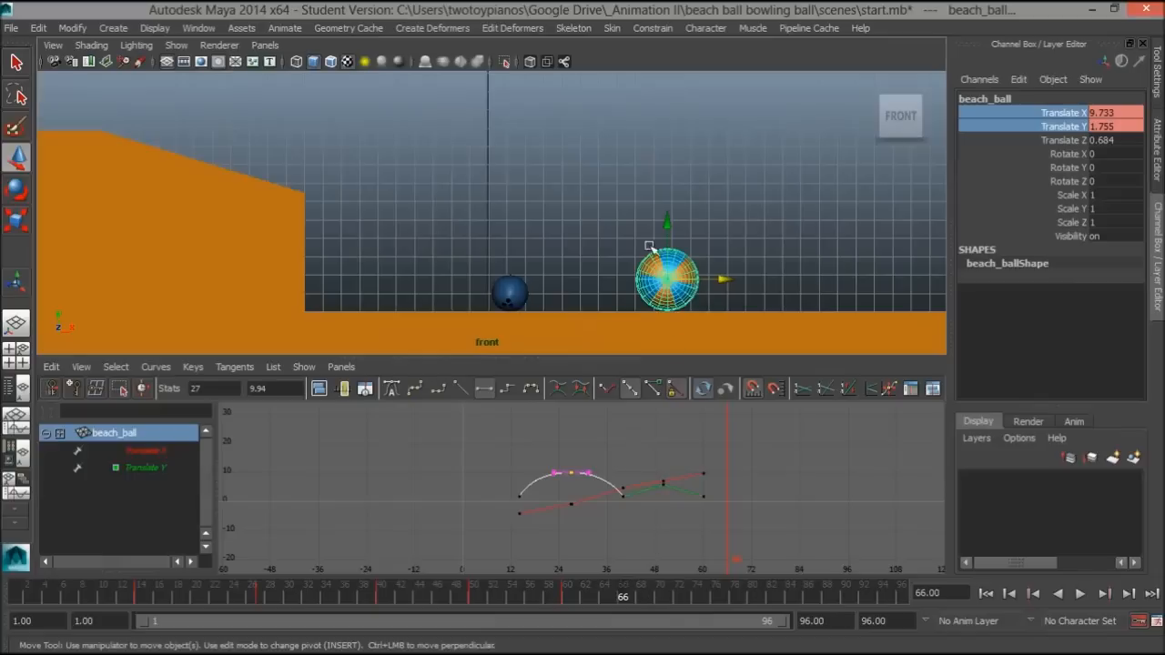
left_click_drag(668, 233, 668, 222)
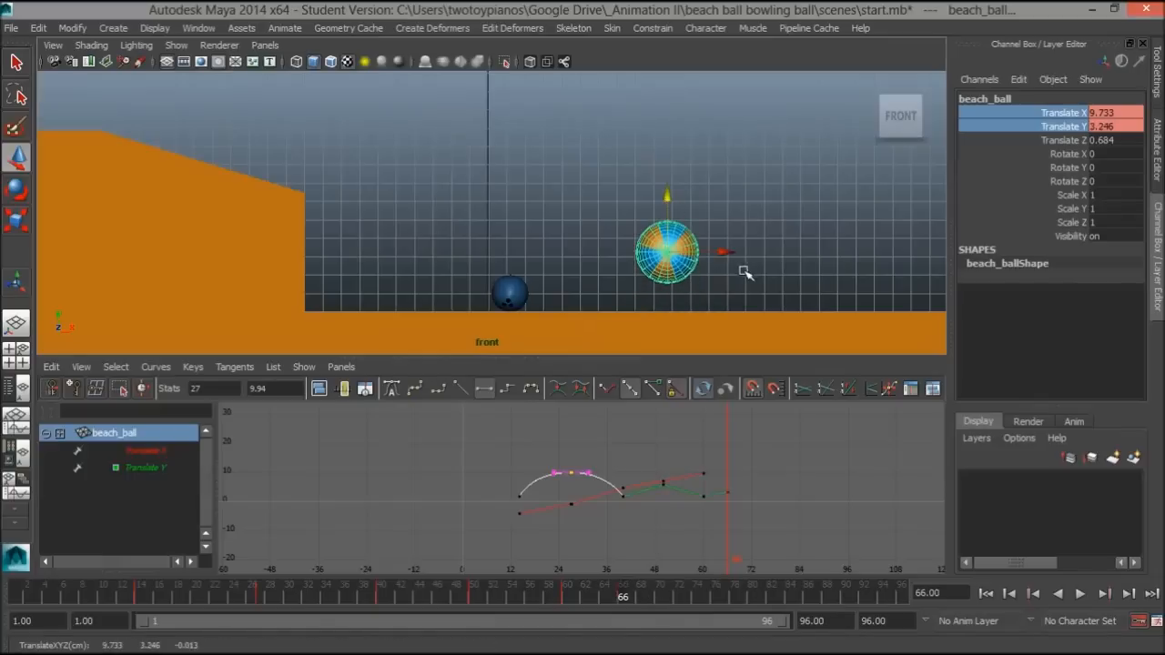
left_click_drag(728, 255, 751, 256)
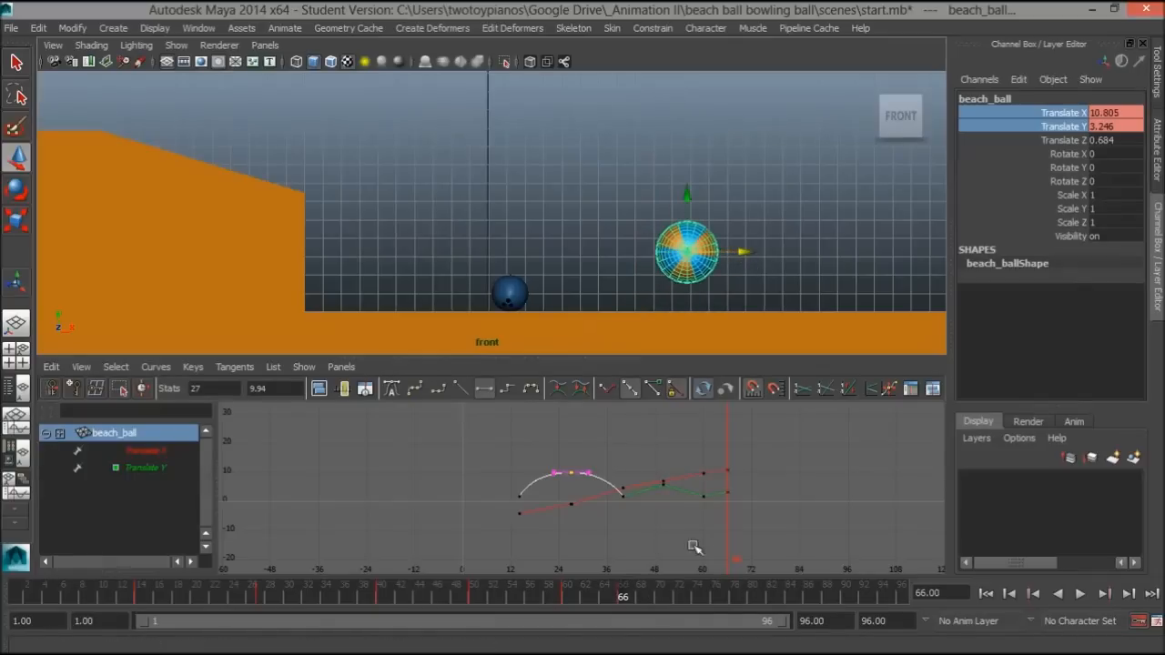
Step: At frame 72, lower the beach ball to the ground at about X 12.58, Y 1.76
left_click_drag(622, 603, 679, 600)
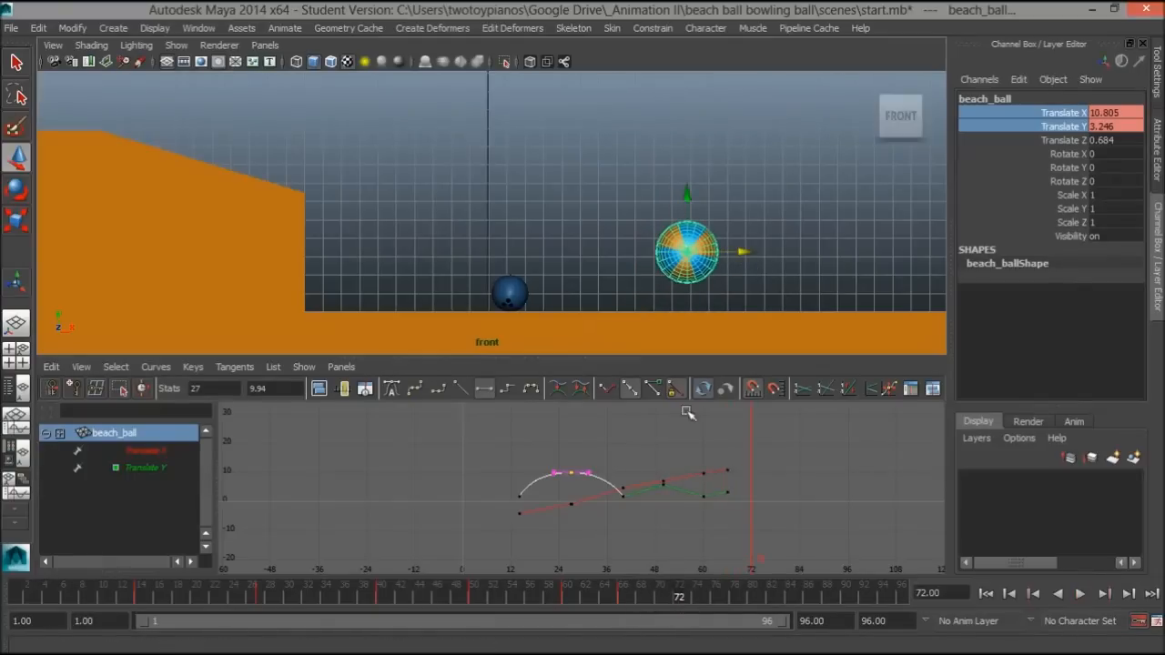
left_click_drag(685, 200, 692, 230)
left_click_drag(736, 279, 770, 284)
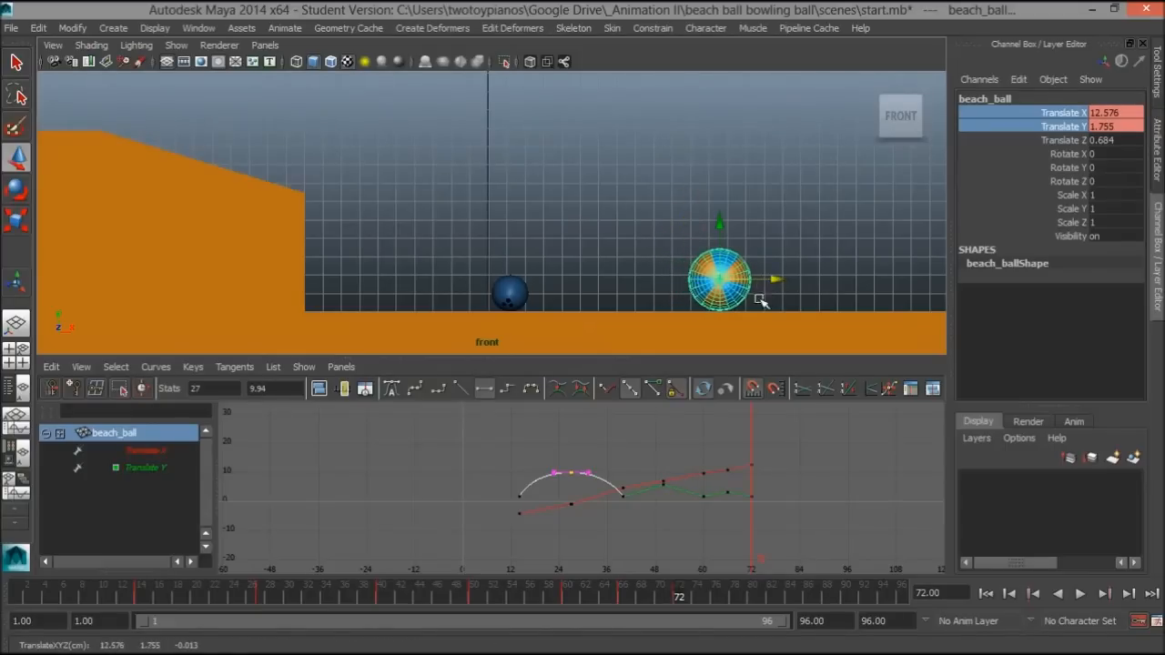
Step: At frame 77, move the beach ball into a small bounce at about X 13.28, Y 2.5
mouse_move(669, 599)
left_mouse_down()
mouse_move(533, 603)
mouse_move(678, 601)
left_mouse_up()
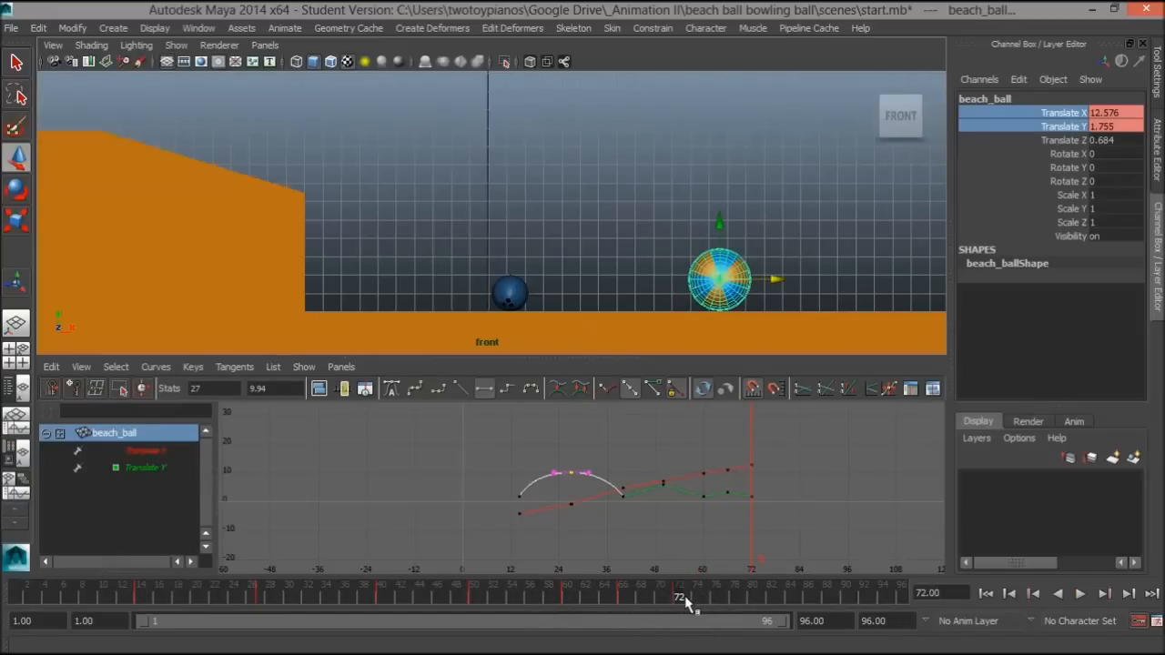
left_click_drag(681, 599, 725, 599)
mouse_move(728, 229)
left_mouse_down()
mouse_move(738, 224)
mouse_move(725, 235)
mouse_move(723, 221)
left_mouse_up()
left_click(721, 221)
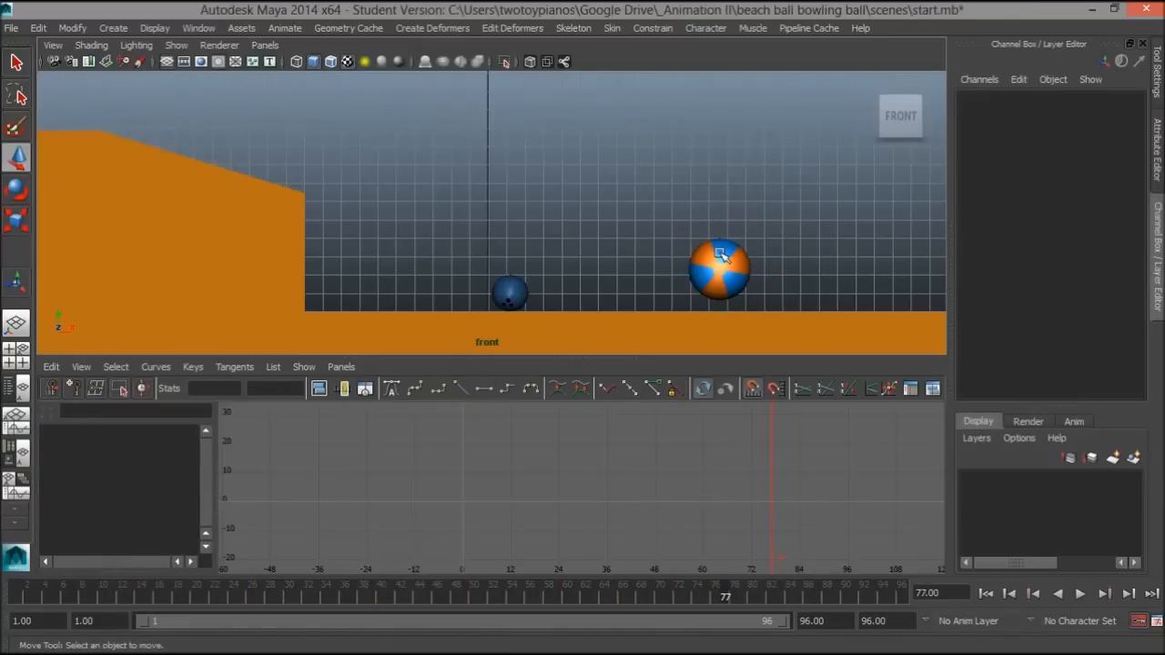
key("ctrl+z")
left_click_drag(718, 222, 718, 215)
left_click_drag(753, 264, 774, 271)
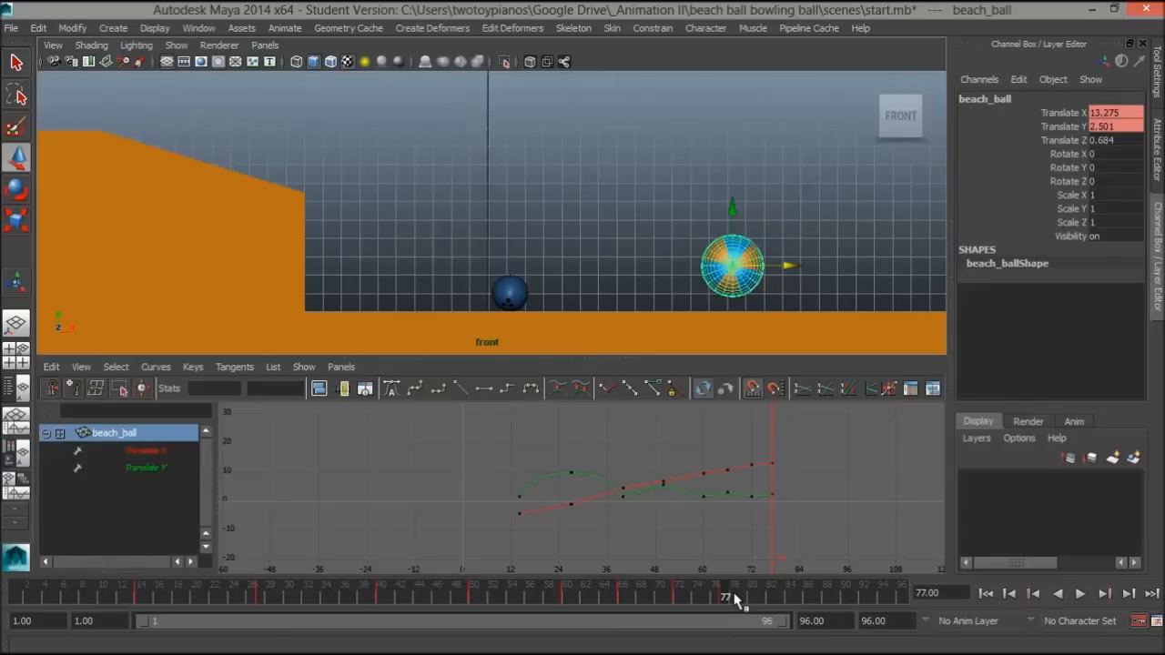
Step: At frame 82, lower the beach ball to the ground at about X 14.11, Y 1.71
left_click_drag(736, 598, 772, 598)
left_click_drag(734, 214, 735, 232)
left_click_drag(788, 277, 808, 280)
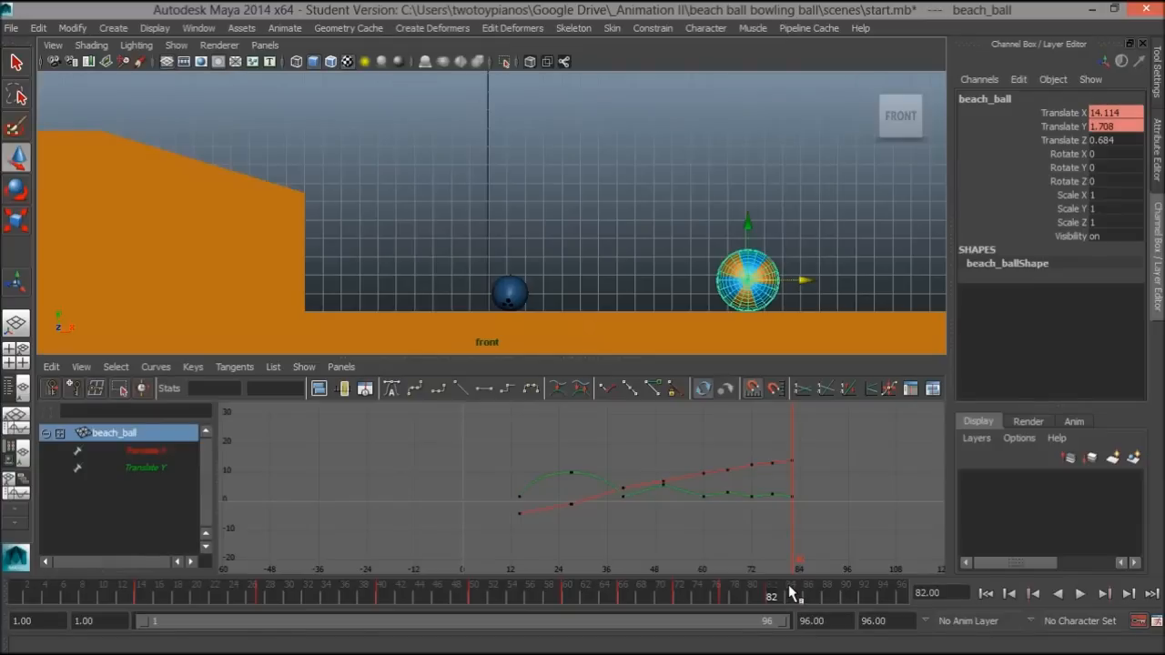
Step: At frame 86, move the beach ball into a tiny bounce at about X 14.86, Y 2.22
key("alt+v")
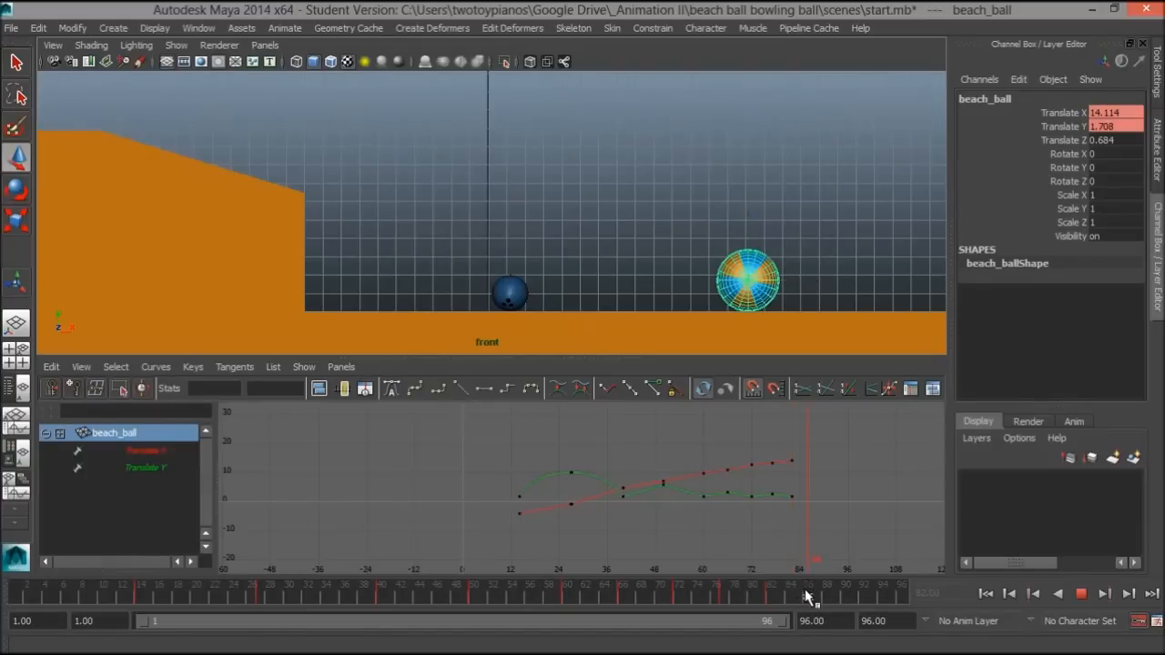
key("alt+v")
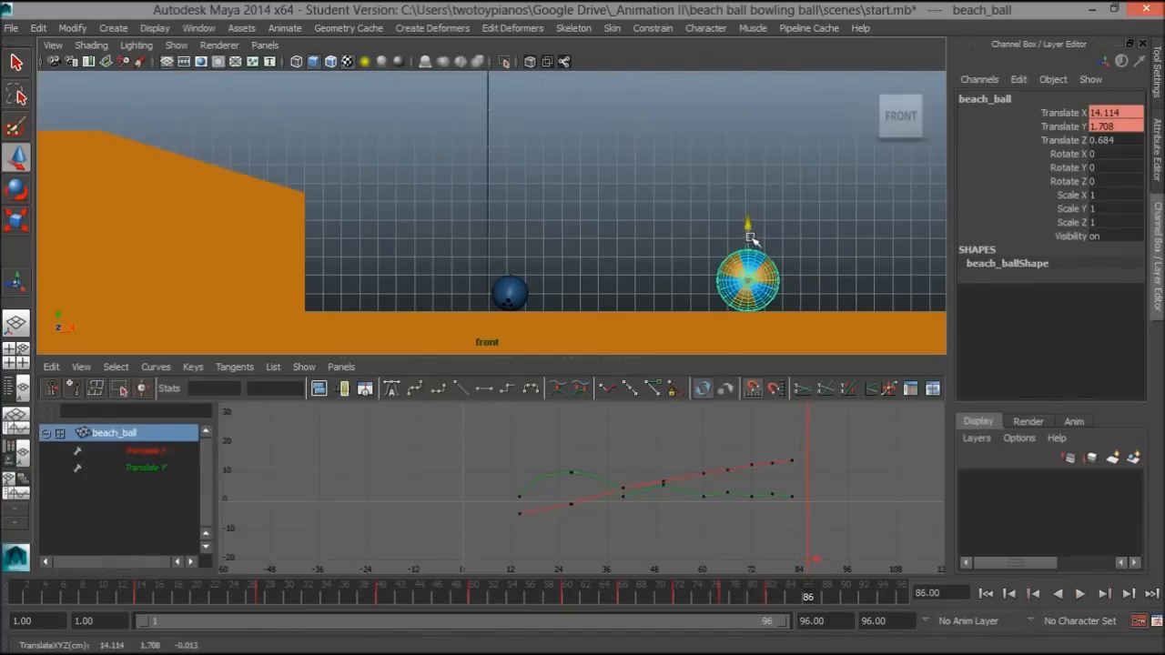
left_click_drag(750, 238, 763, 229)
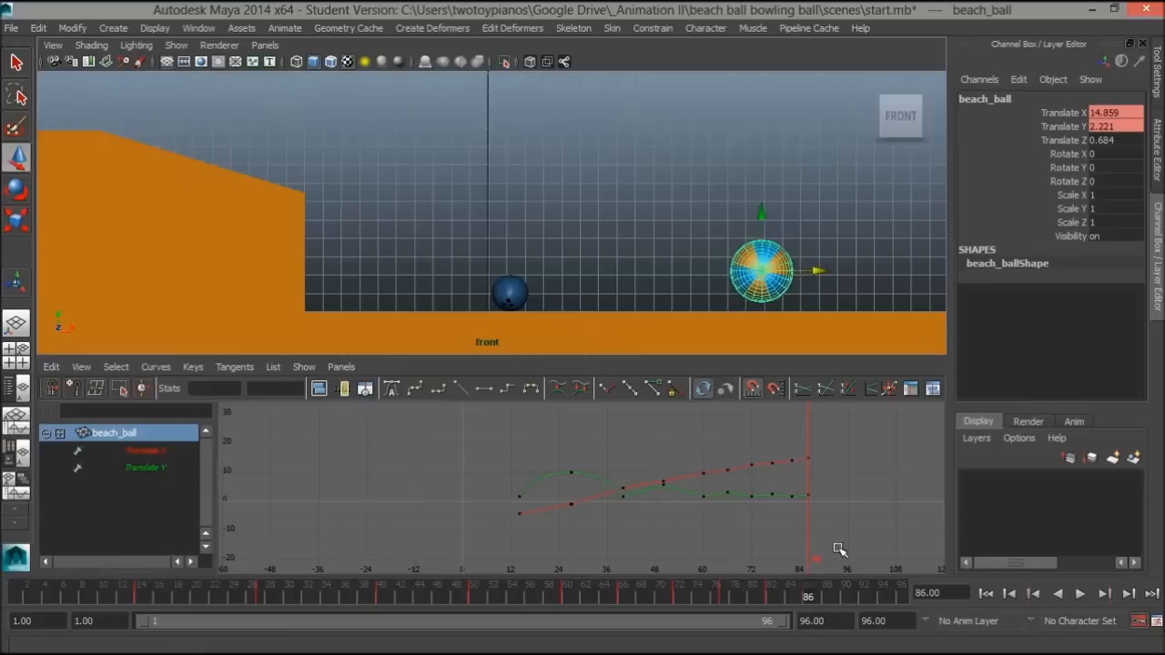
Step: At frame 88, bring the beach ball down to rest on the ground at about X 15.09, Y 1.76
left_click(838, 596)
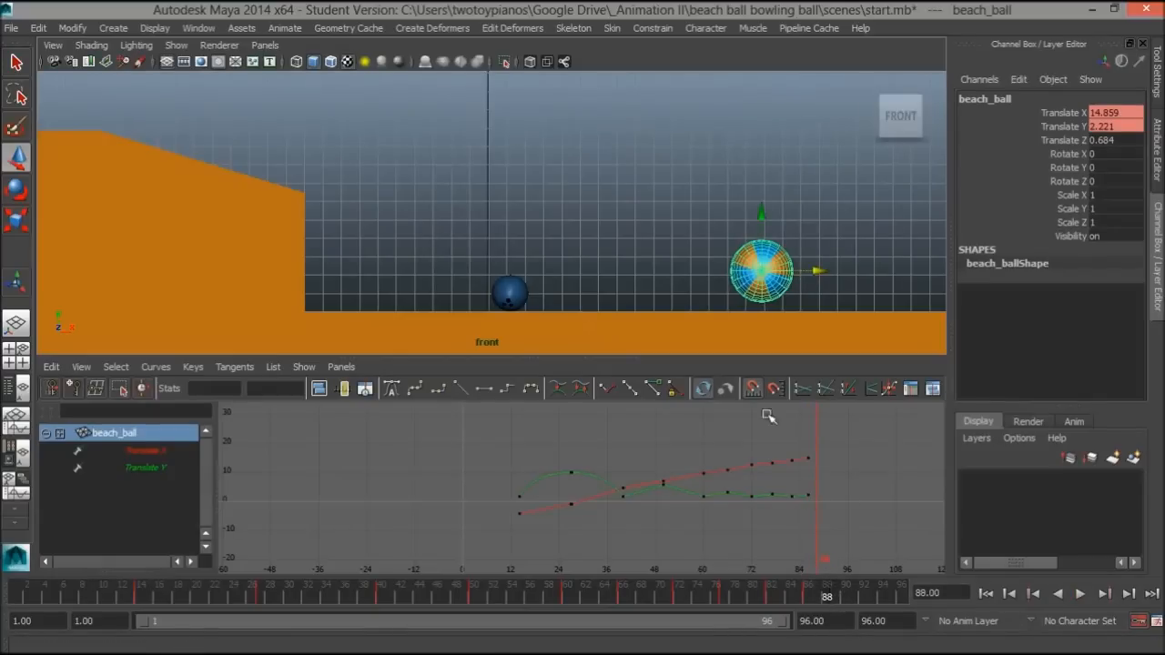
left_click_drag(759, 219, 760, 224)
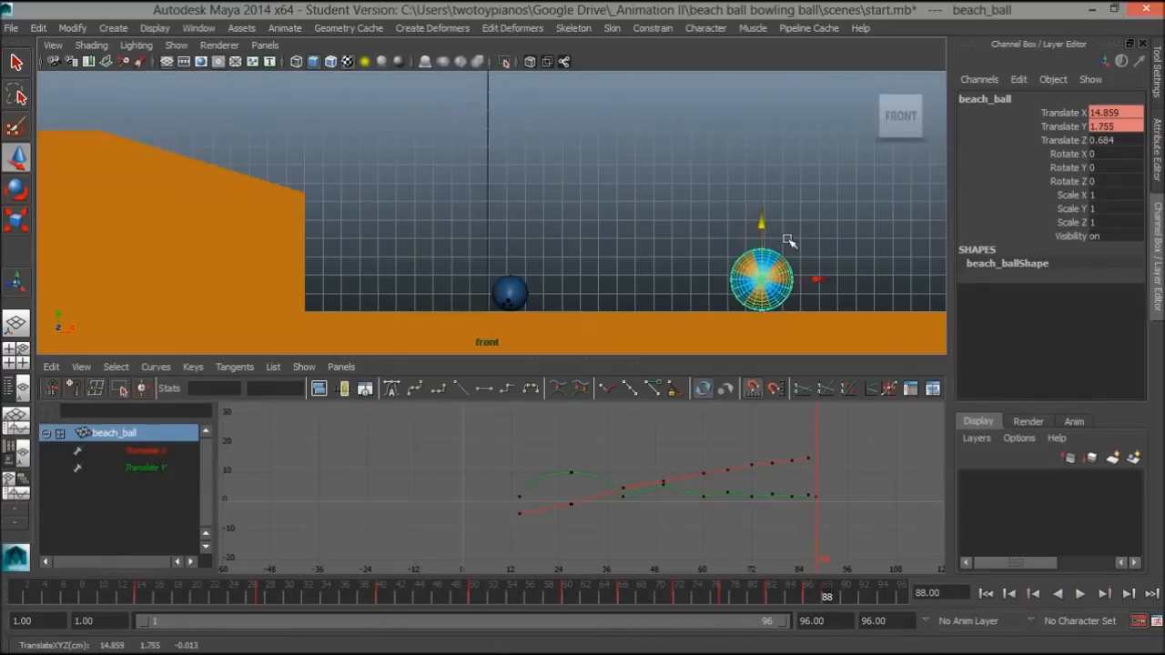
left_click_drag(820, 282, 825, 280)
Step: Delete all of the beach ball's Translate X keys between the first key and the last one at frame 88
right_click_drag(716, 510, 658, 485, "alt")
middle_click_drag(657, 485, 593, 470, "alt")
right_click_drag(551, 469, 598, 483, "alt")
middle_click_drag(598, 482, 609, 502, "alt")
left_click(156, 451)
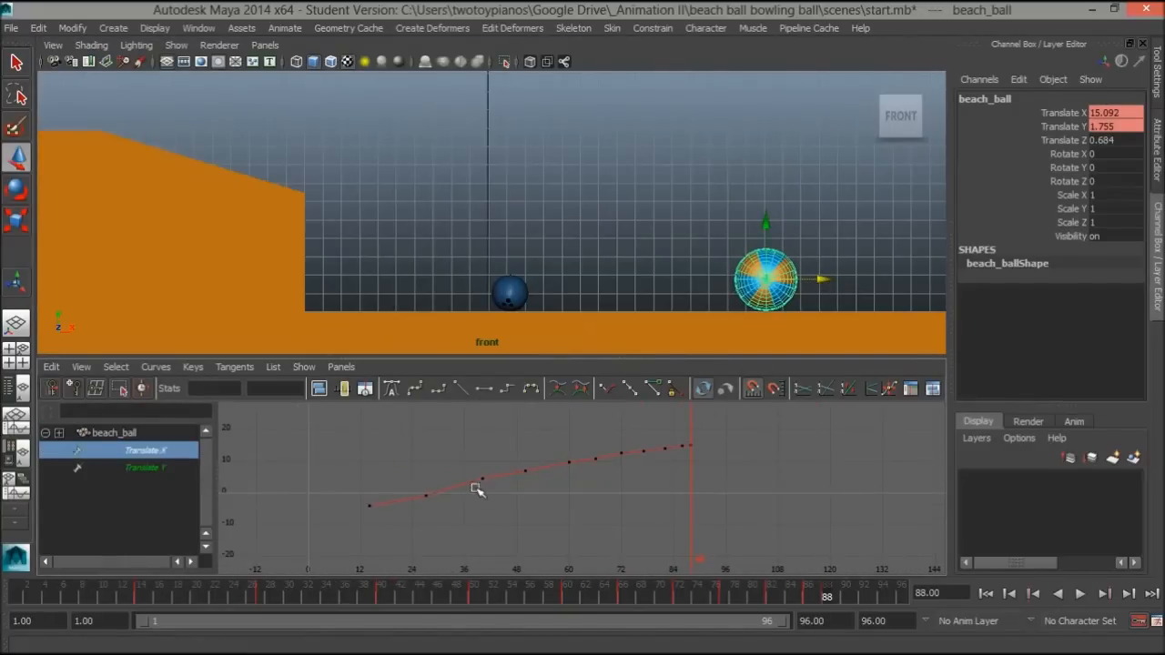
left_click_drag(411, 416, 684, 555)
key("Delete")
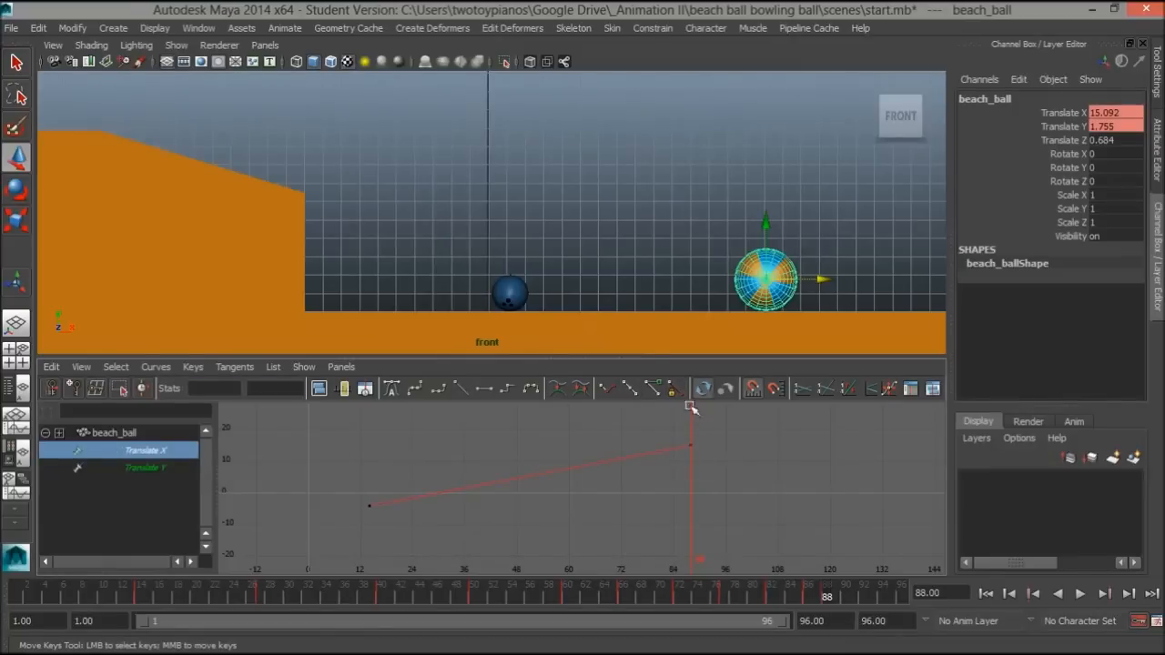
Step: Give the last Translate X key at frame 88 flat tangents so the beach ball eases to a stop
left_click_drag(657, 429, 715, 472)
left_click_drag(716, 476, 719, 478)
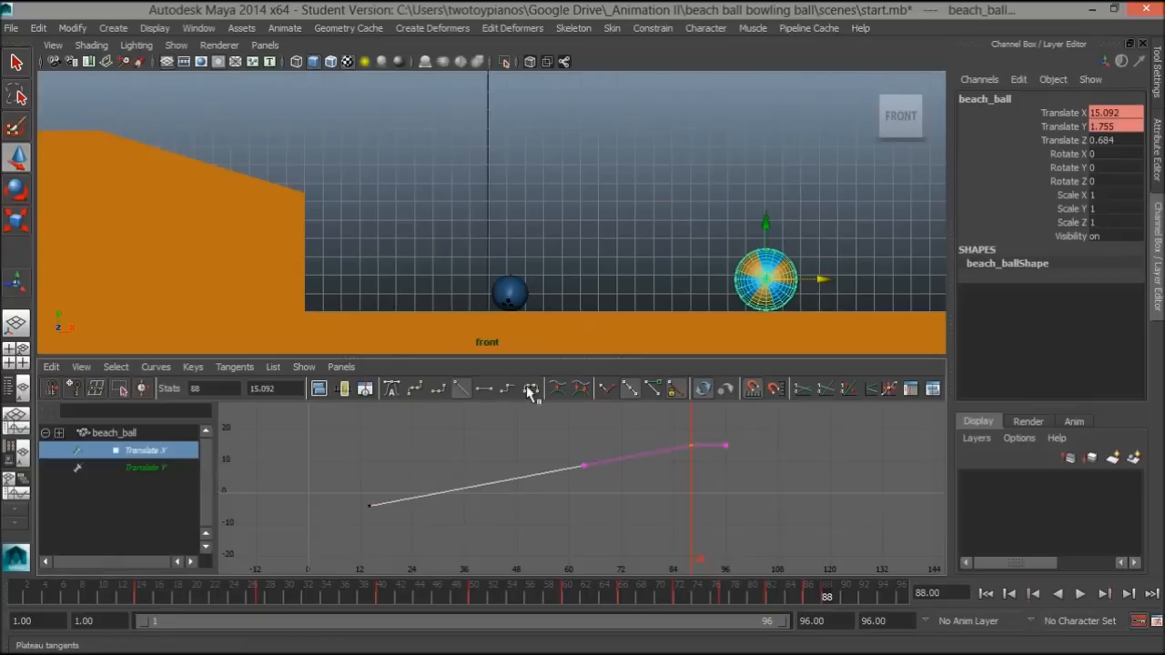
left_click(485, 389)
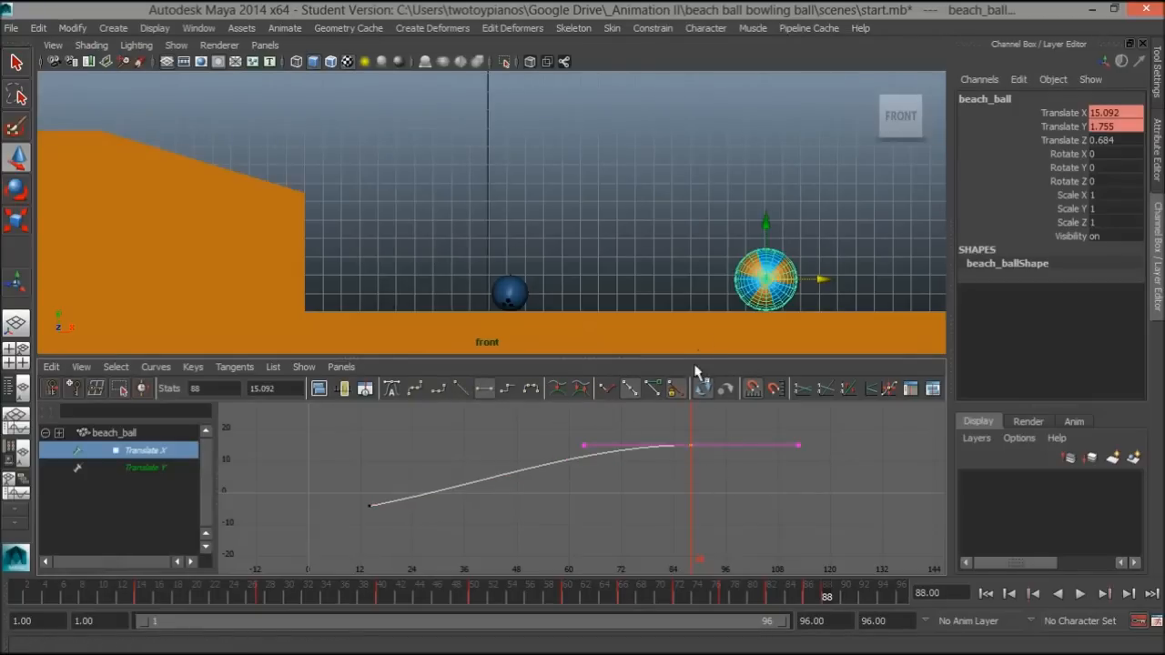
Step: Enlarge the Graph Editor, frame the Translate Y curve, and apply flat tangents to the bounce peaks after frame 40
left_click(147, 467)
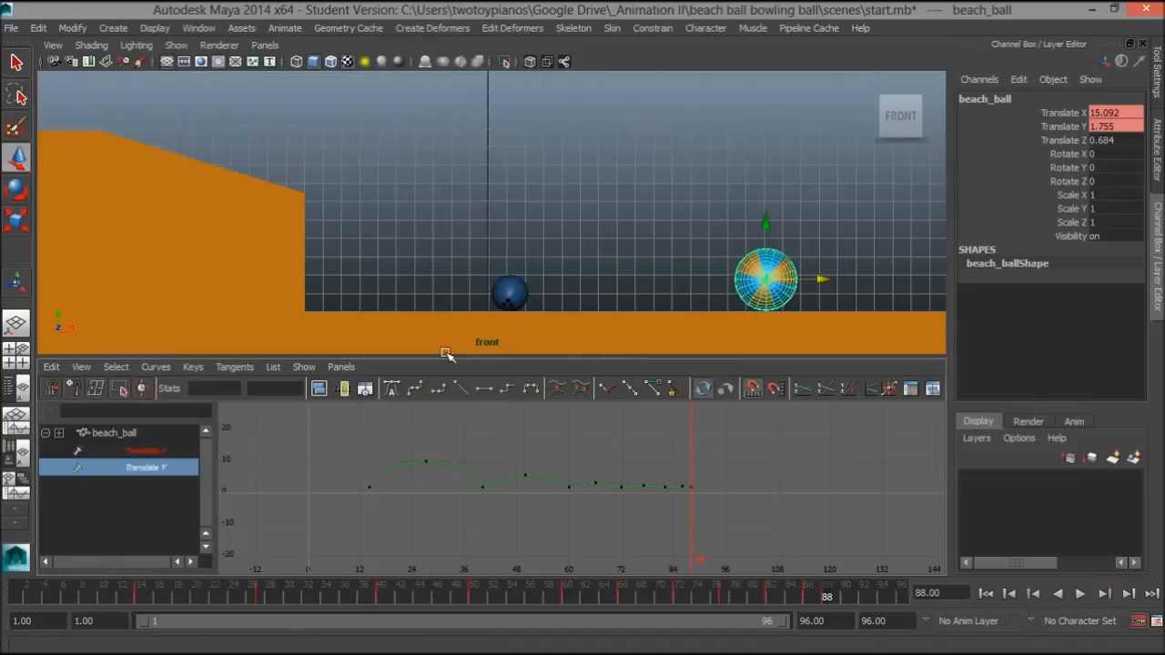
left_click_drag(447, 364, 447, 279)
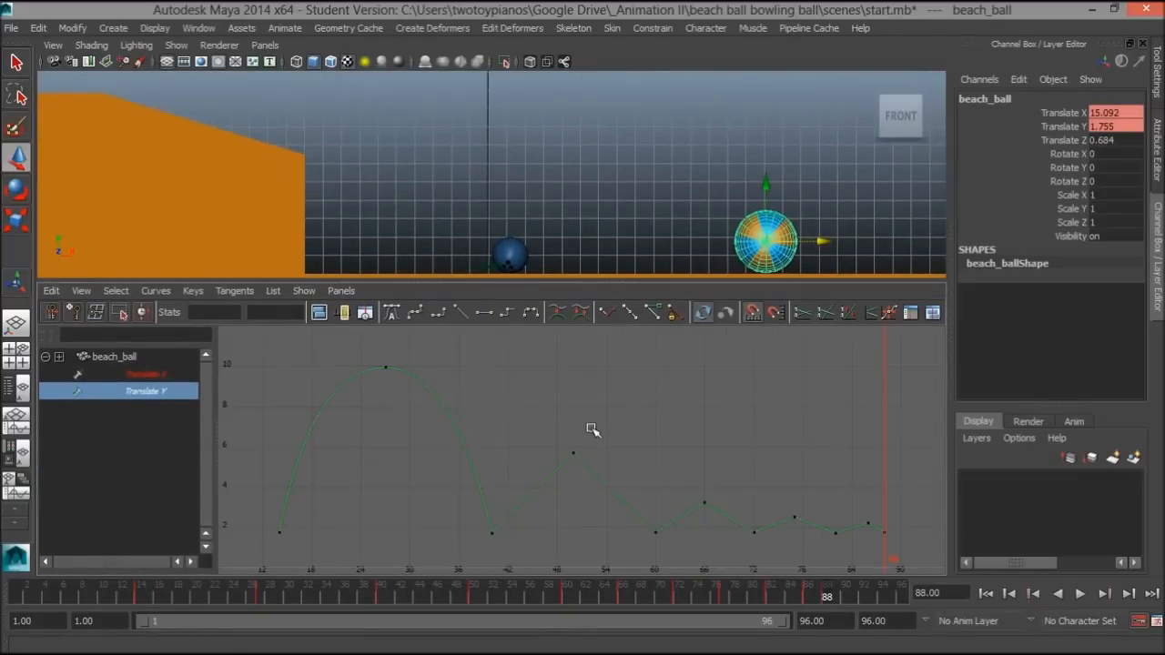
key("f")
left_click_drag(557, 426, 849, 510)
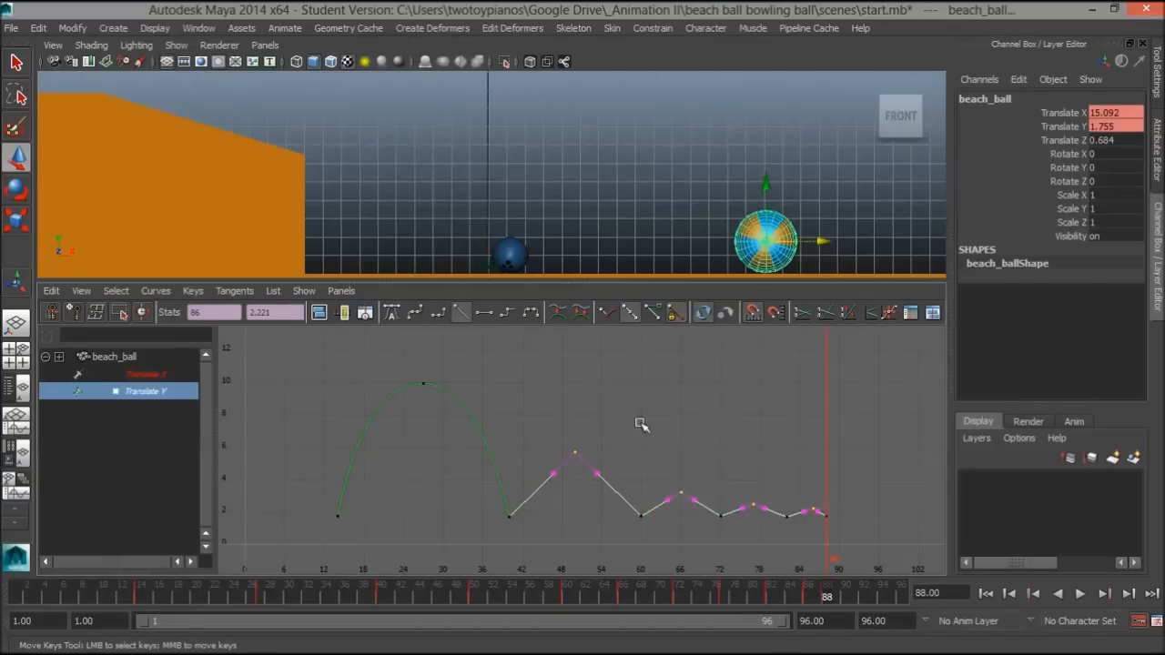
left_click(484, 312)
Step: Break the tangents and free the tangent weights of the Translate Y ground-contact keys from frame 40 to 88
scroll(546, 478, "up", 3)
middle_click_drag(522, 480, 373, 417, "alt")
left_click_drag(281, 461, 881, 517)
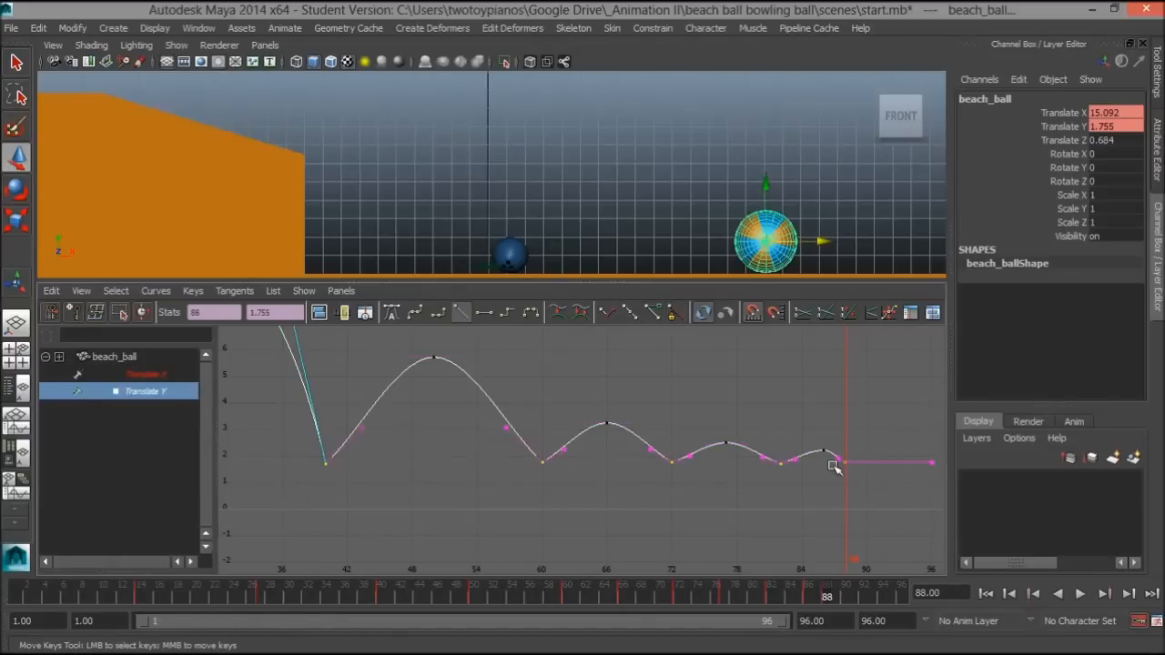
left_click(606, 312)
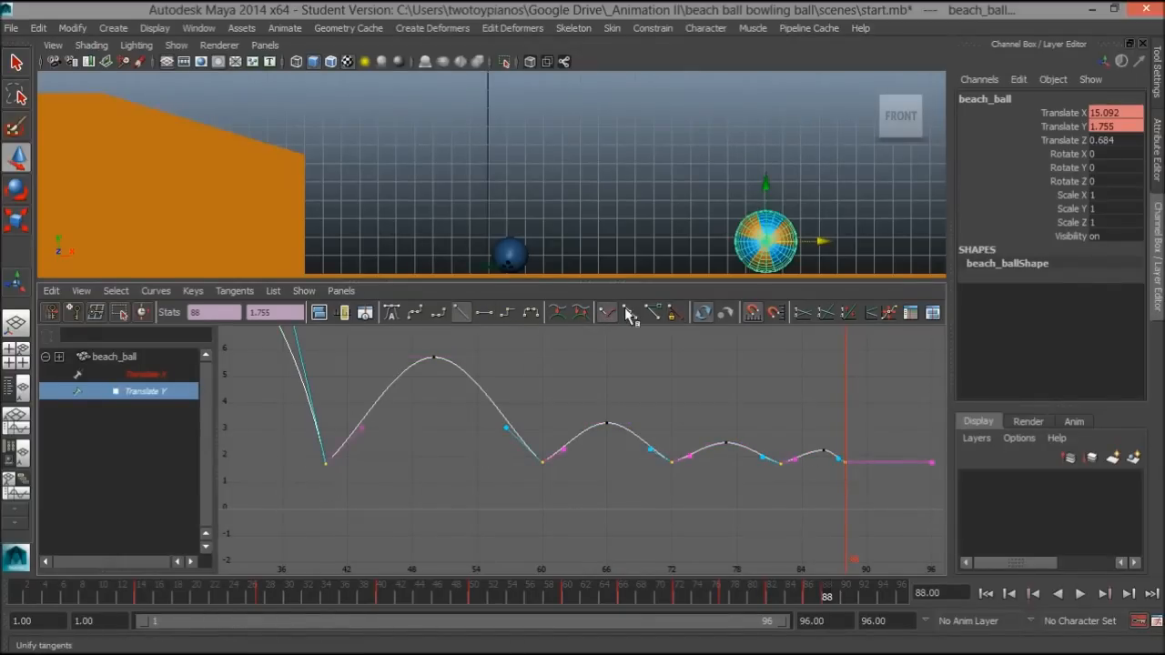
left_click(652, 313)
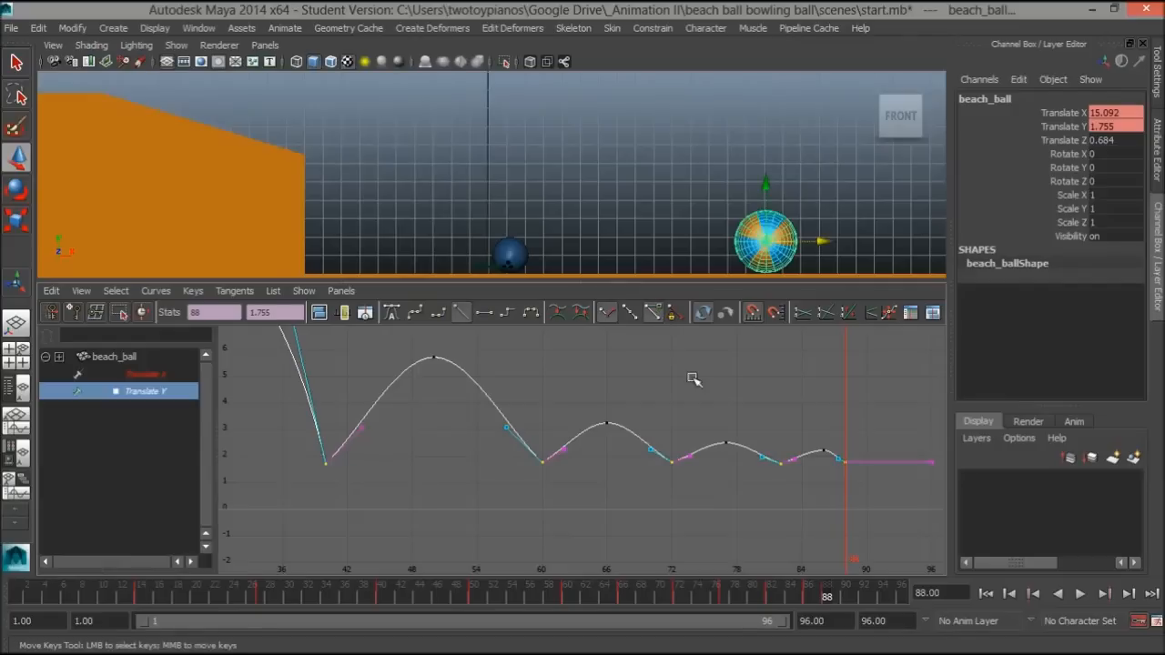
Step: Shift the last bounce's Translate Y peak key one frame earlier, to frame 85
scroll(636, 423, "up", 3)
middle_click_drag(646, 415, 257, 353, "alt")
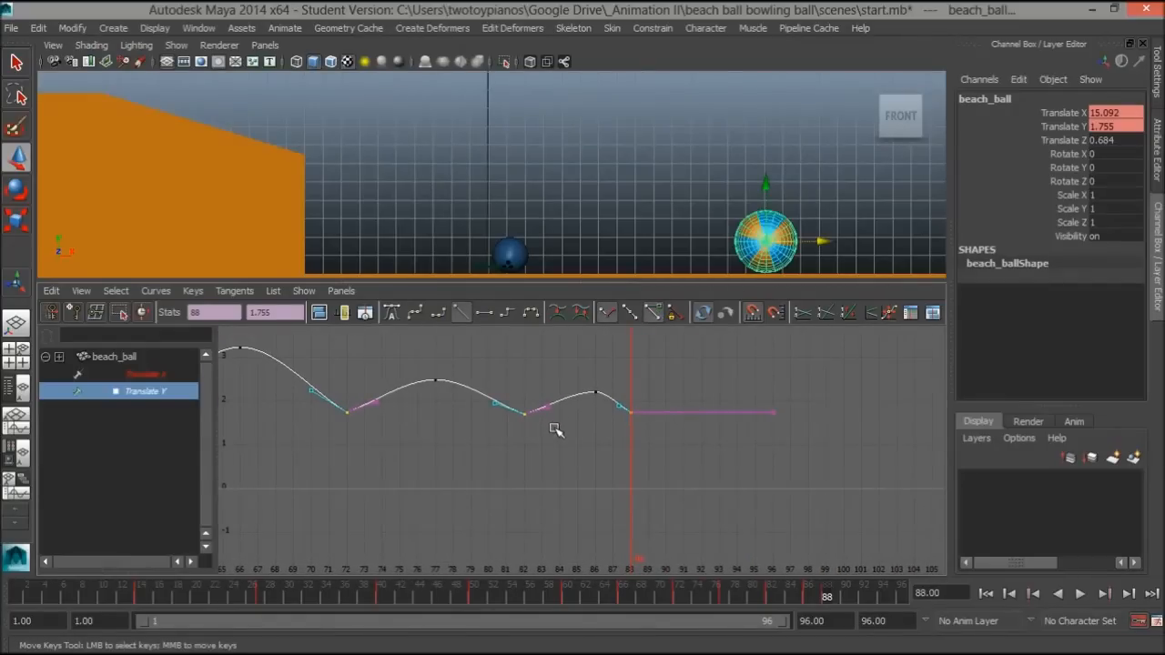
left_click(608, 427)
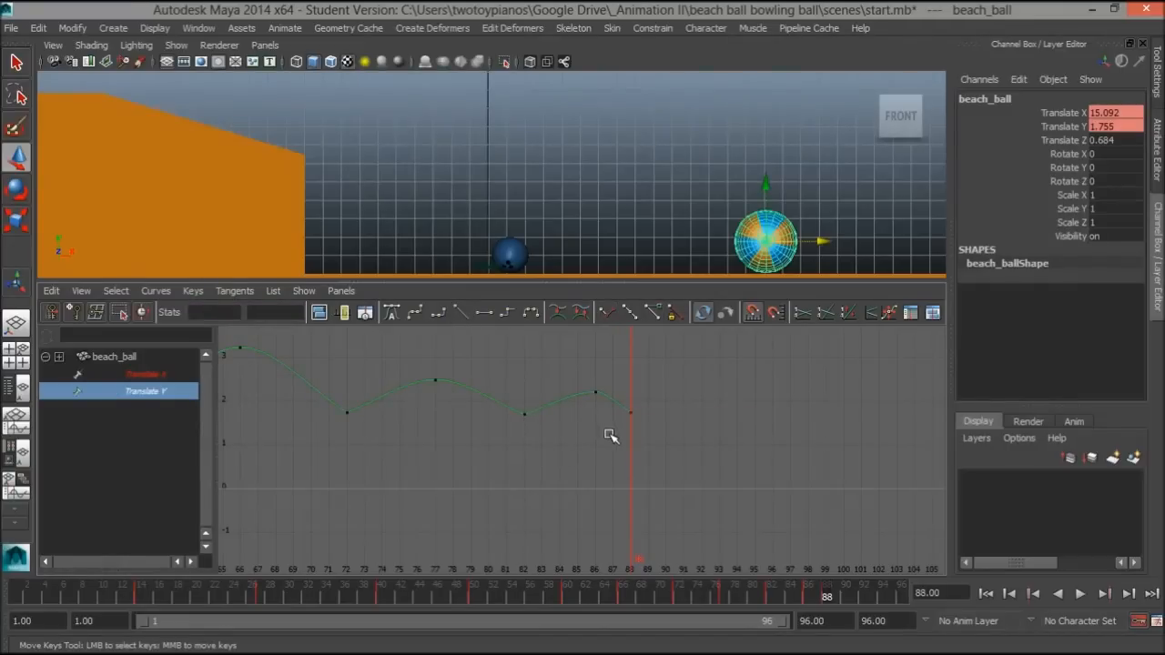
left_click_drag(592, 378, 603, 415)
middle_click(596, 389)
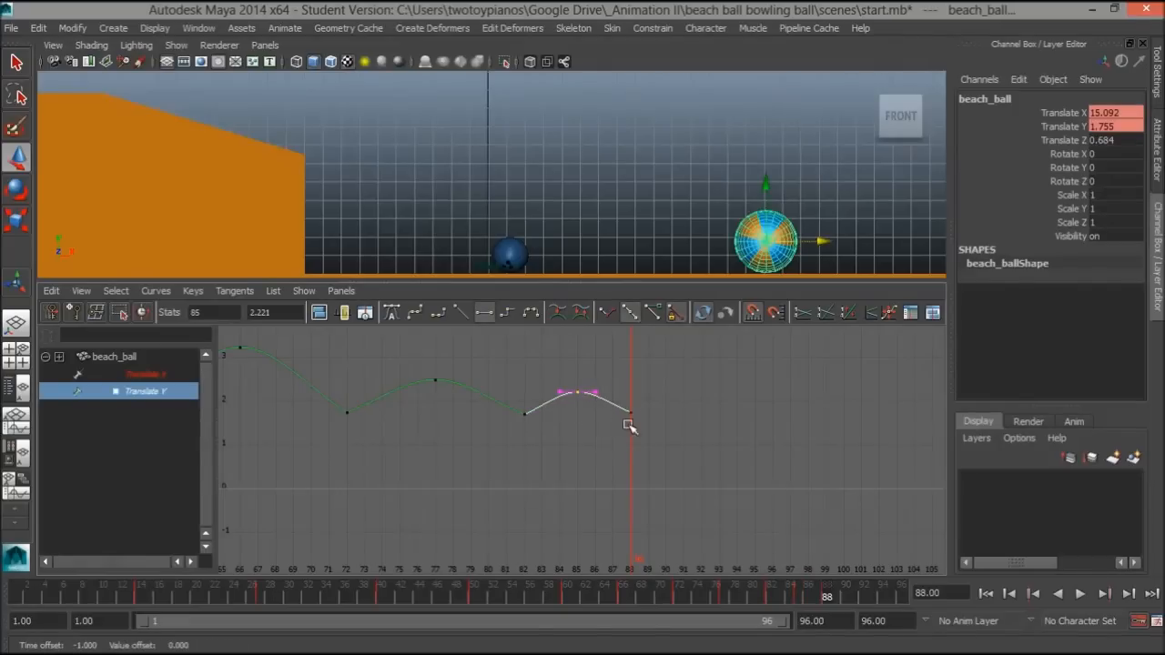
Step: Steepen the outgoing tangent of the Translate Y ground key at frame 40 to round the start of the second bounce
right_click_drag(487, 430, 356, 409, "alt")
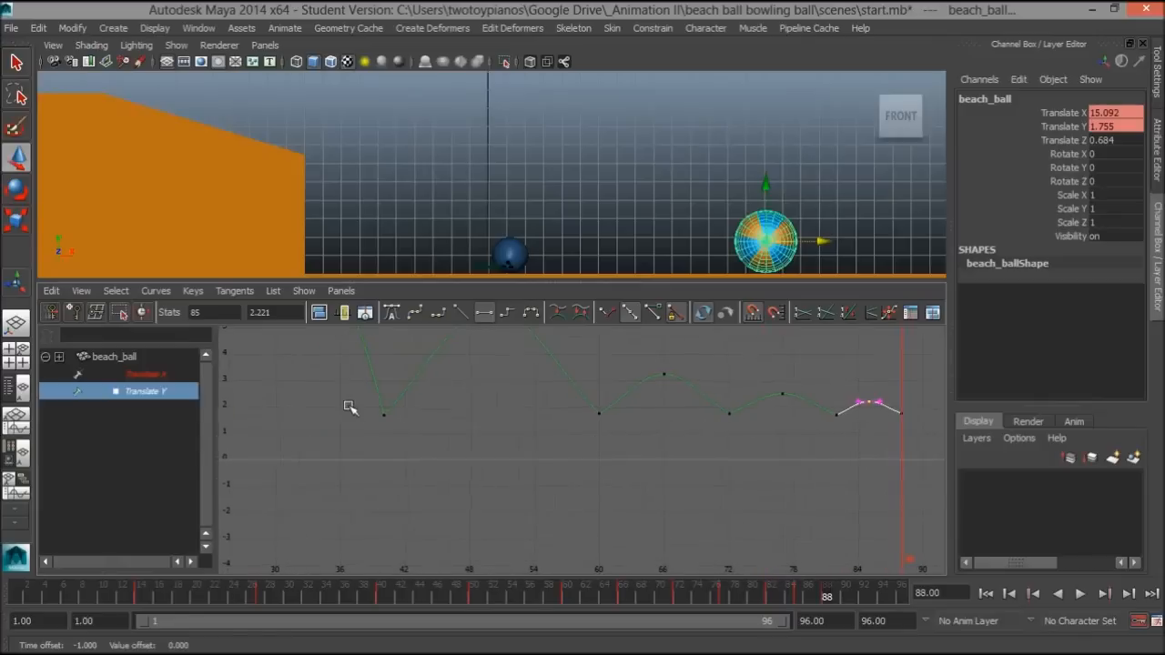
left_click_drag(356, 408, 424, 443)
middle_click_drag(424, 443, 482, 541, "alt")
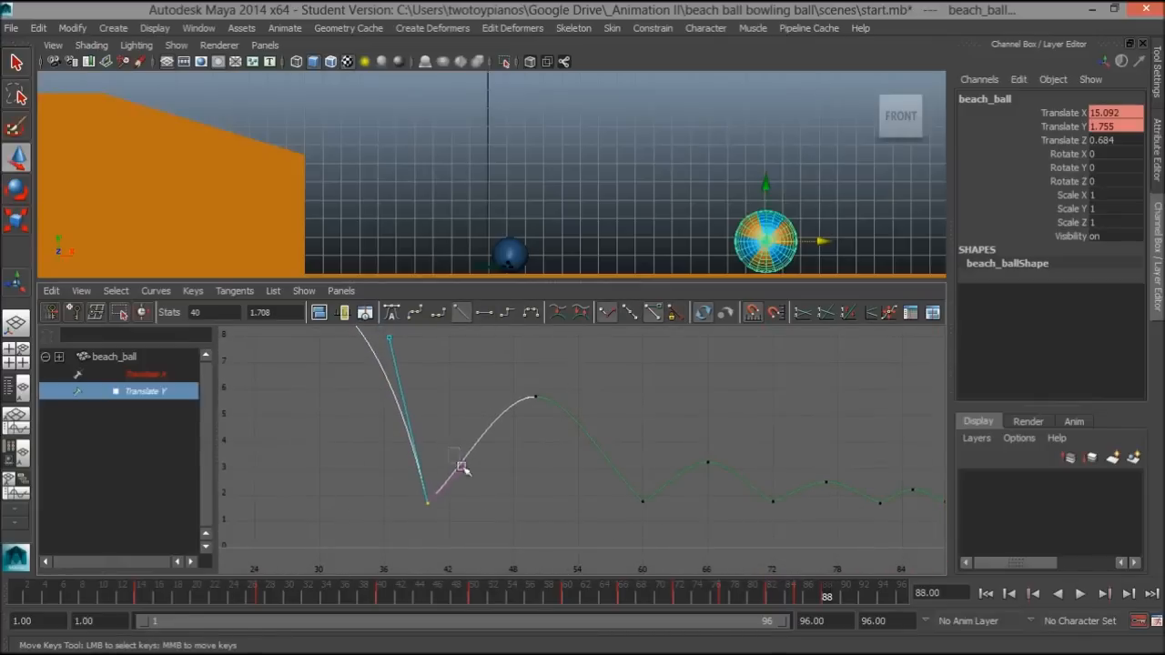
left_click_drag(477, 486, 464, 478)
middle_click_drag(462, 476, 455, 446)
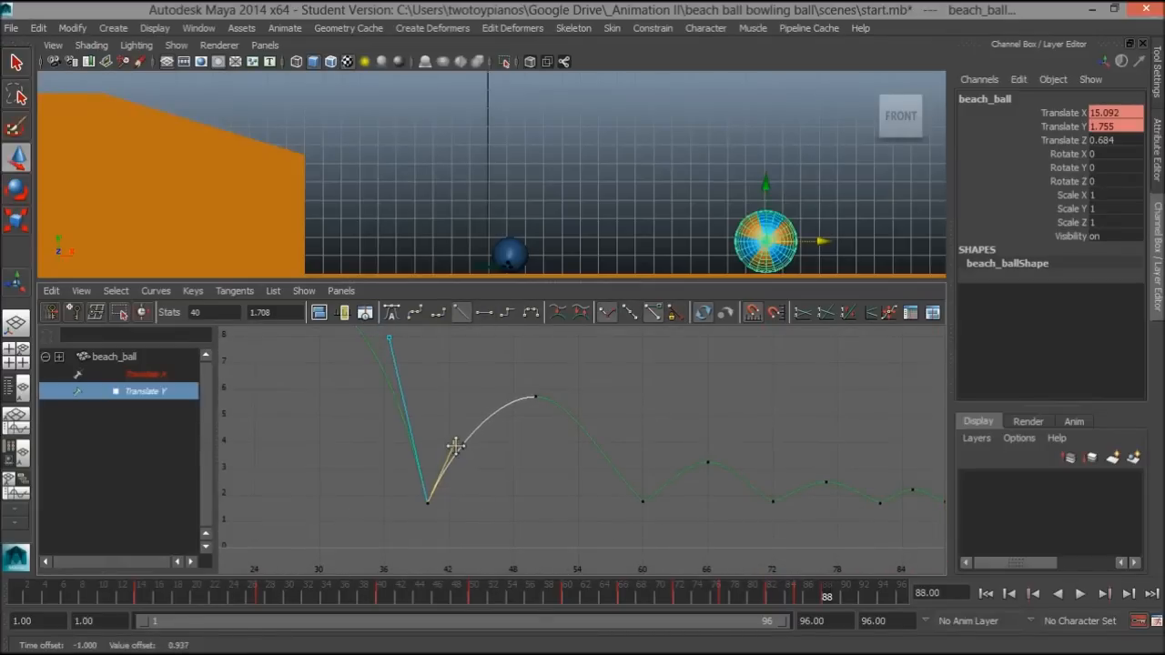
Step: Raise the incoming and outgoing tangent handles of the Translate Y ground keys at frames 60 and 72 to round the adjoining bounces
left_click_drag(620, 474, 662, 519)
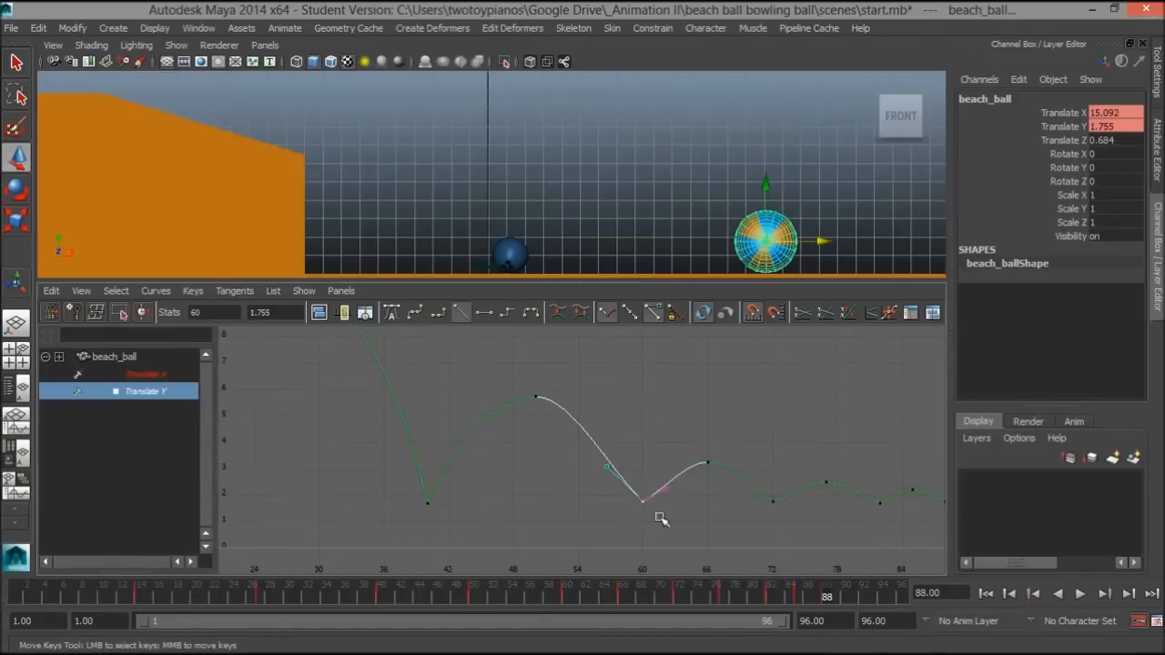
middle_click_drag(611, 476, 617, 459)
left_click(666, 489)
middle_click_drag(671, 494, 526, 431)
left_click(544, 450)
left_click(562, 445)
middle_click_drag(588, 476, 565, 439)
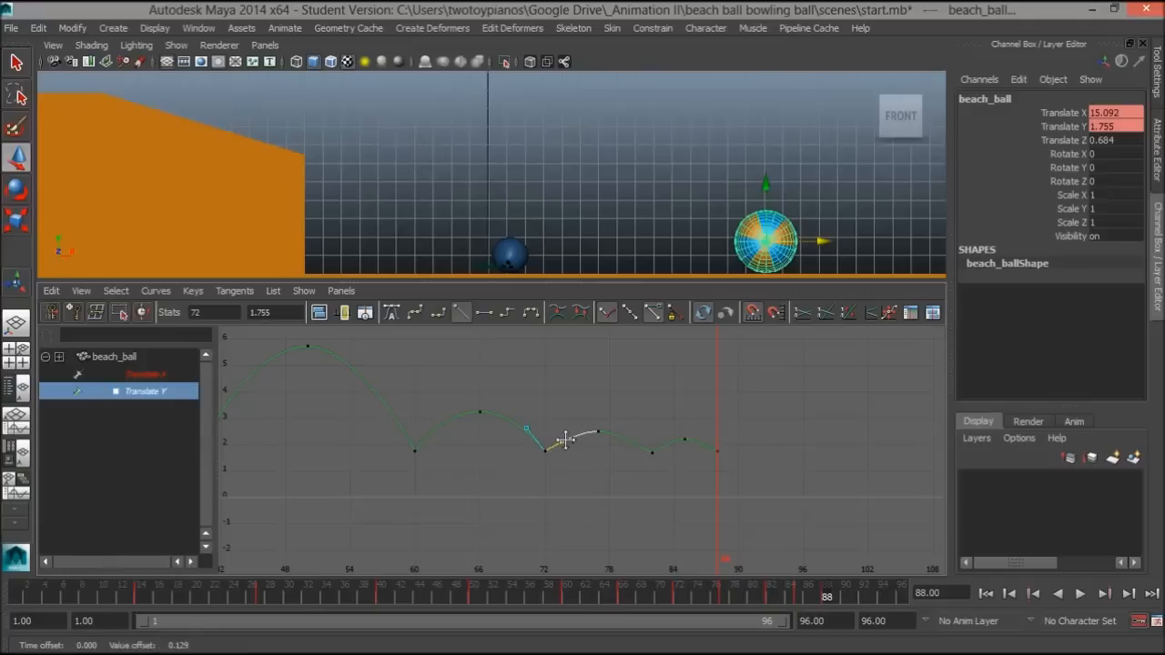
Step: Steepen both tangents of the Translate Y ground key at frame 82 and the incoming tangent of the key at frame 88
left_click(650, 449)
middle_click_drag(644, 469, 510, 431)
scroll(641, 443, "up", 5)
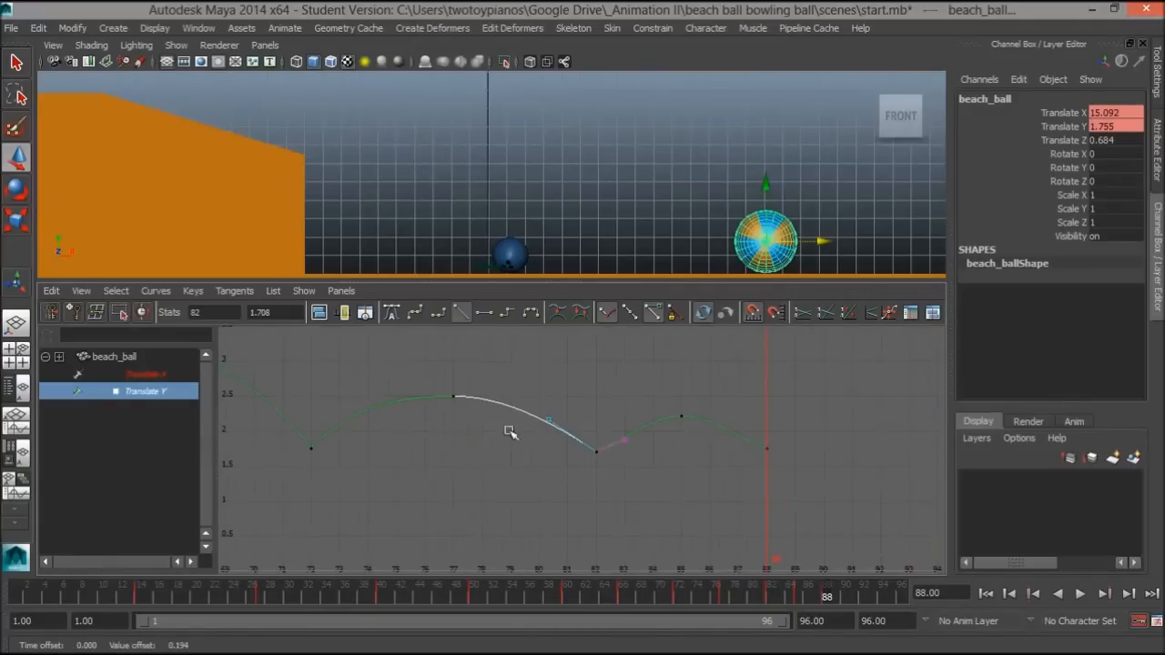
left_click(624, 439)
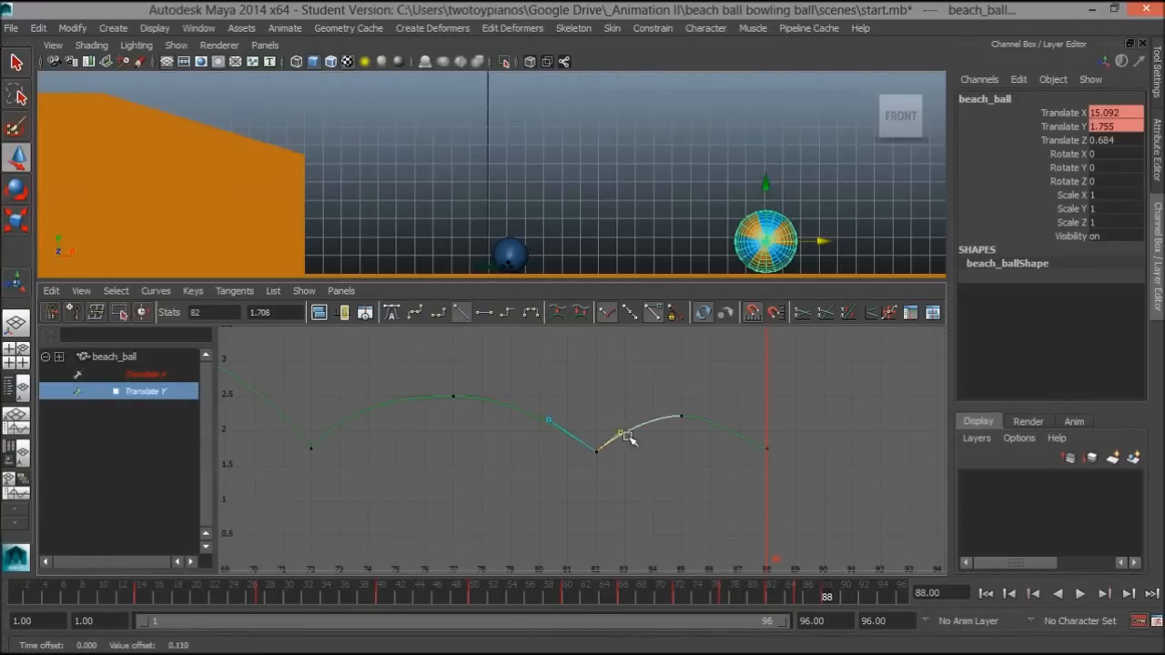
left_click_drag(755, 426, 790, 480)
middle_click_drag(739, 443, 738, 431)
right_click_drag(739, 430, 660, 419, "alt")
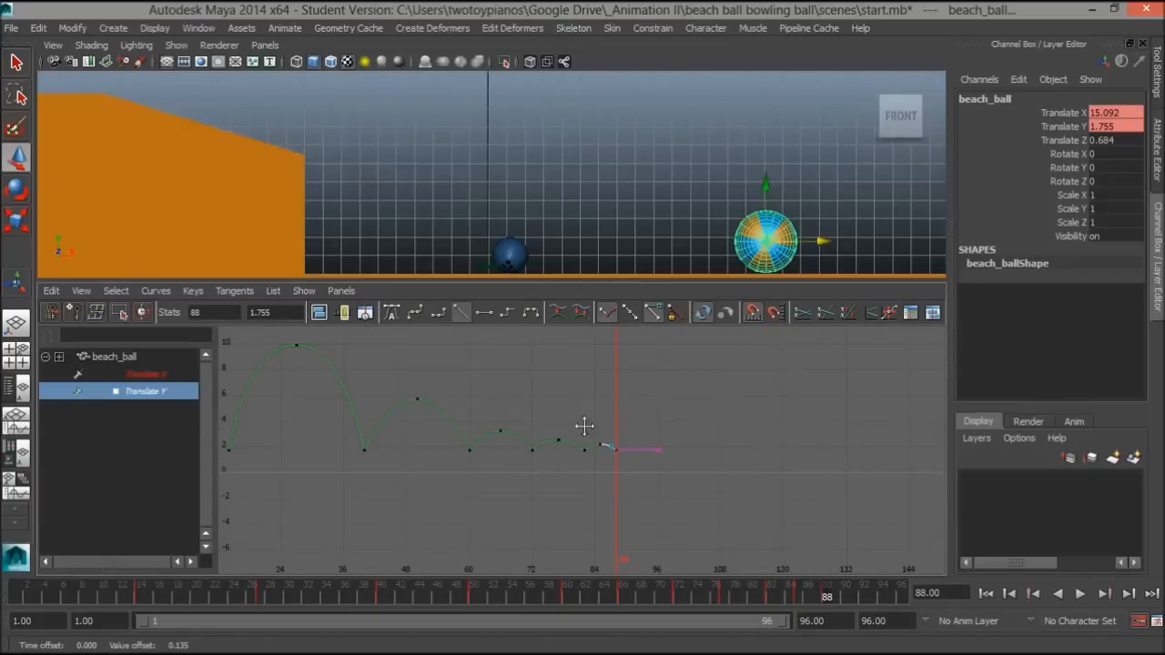
Step: Free the tangent weights of the smaller bounce peaks and lengthen the frame 50 peak's flat handles by about two frames
middle_click_drag(584, 426, 669, 441, "alt")
left_click_drag(738, 462, 738, 462)
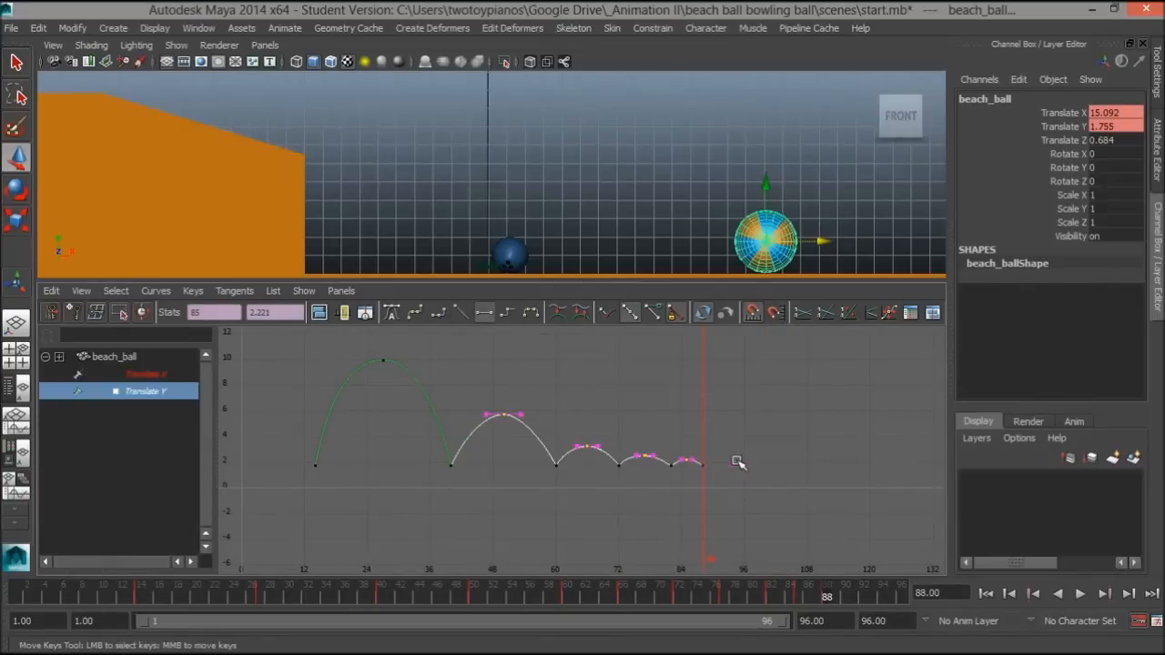
scroll(546, 409, "up", 4)
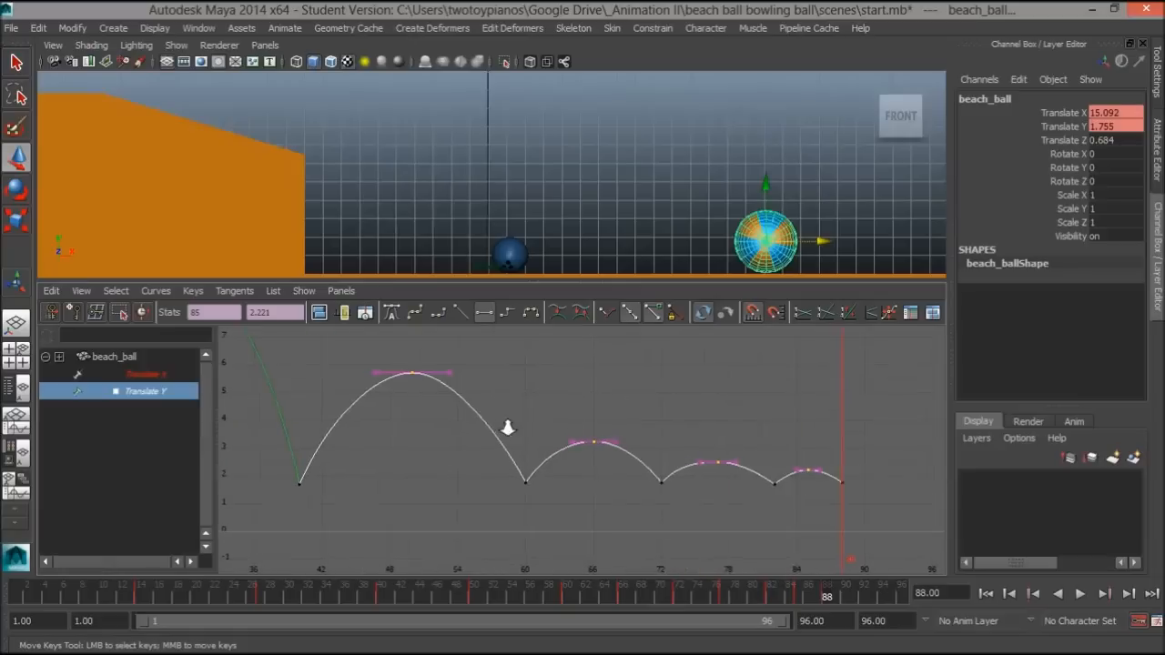
left_click_drag(432, 352, 482, 418)
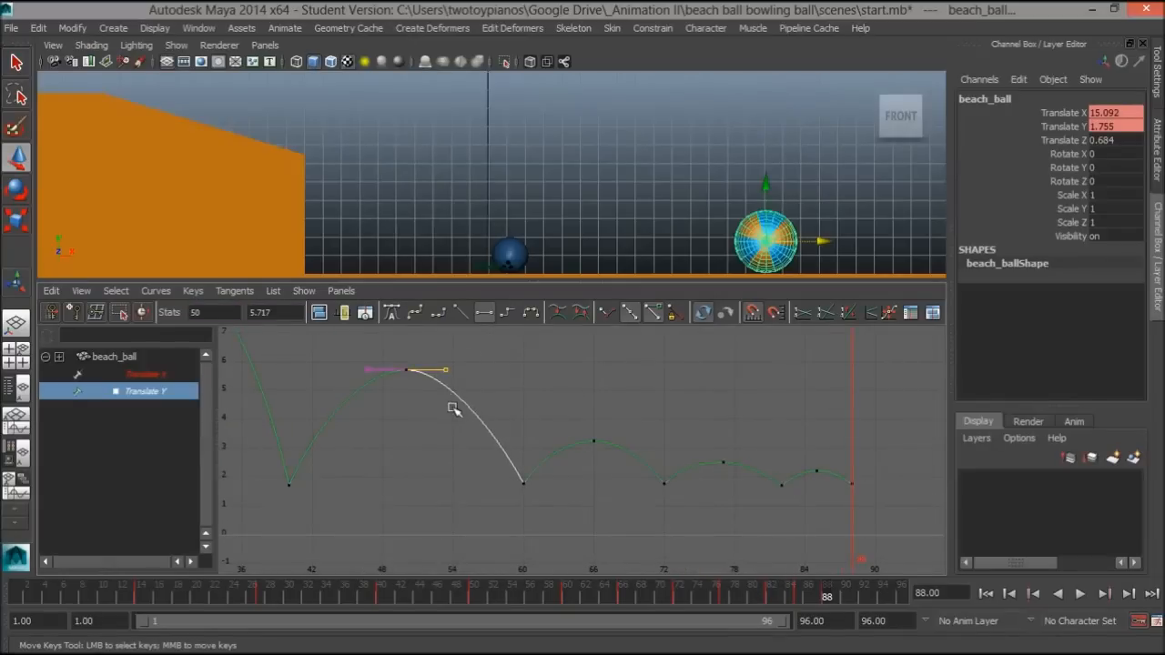
middle_click_drag(446, 374, 466, 374)
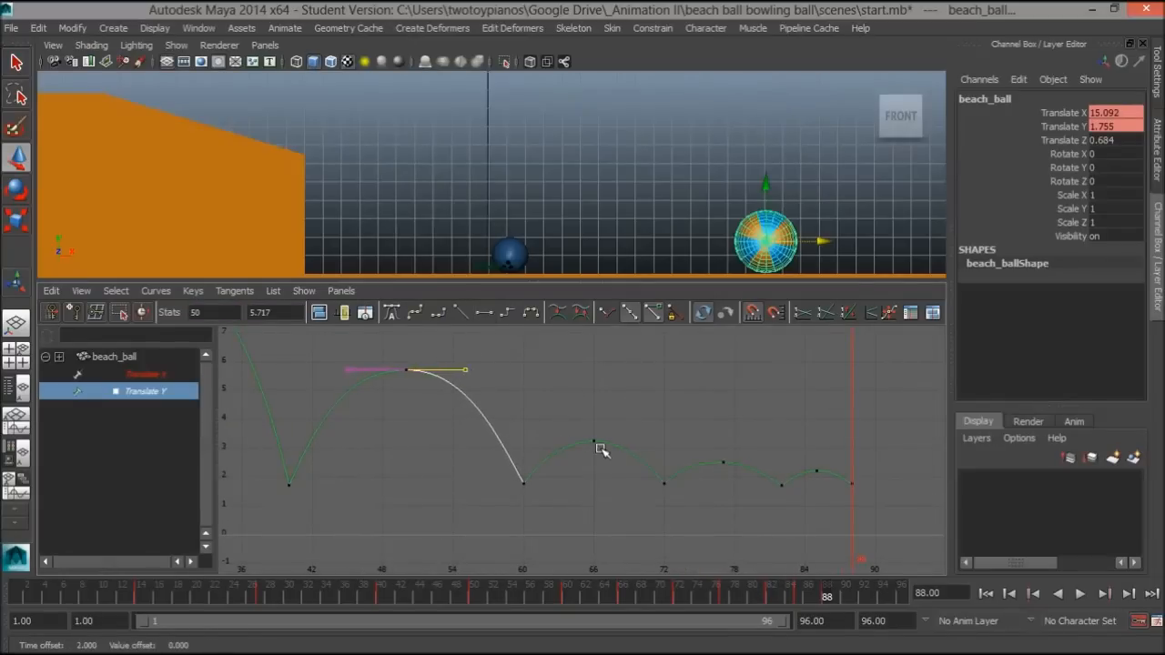
Step: Lengthen the flat tangent handles of the Translate Y peak key at frame 66 to widen the top of that bounce
left_click_drag(623, 472, 624, 473)
middle_click_drag(619, 432, 634, 463)
key("ctrl+z")
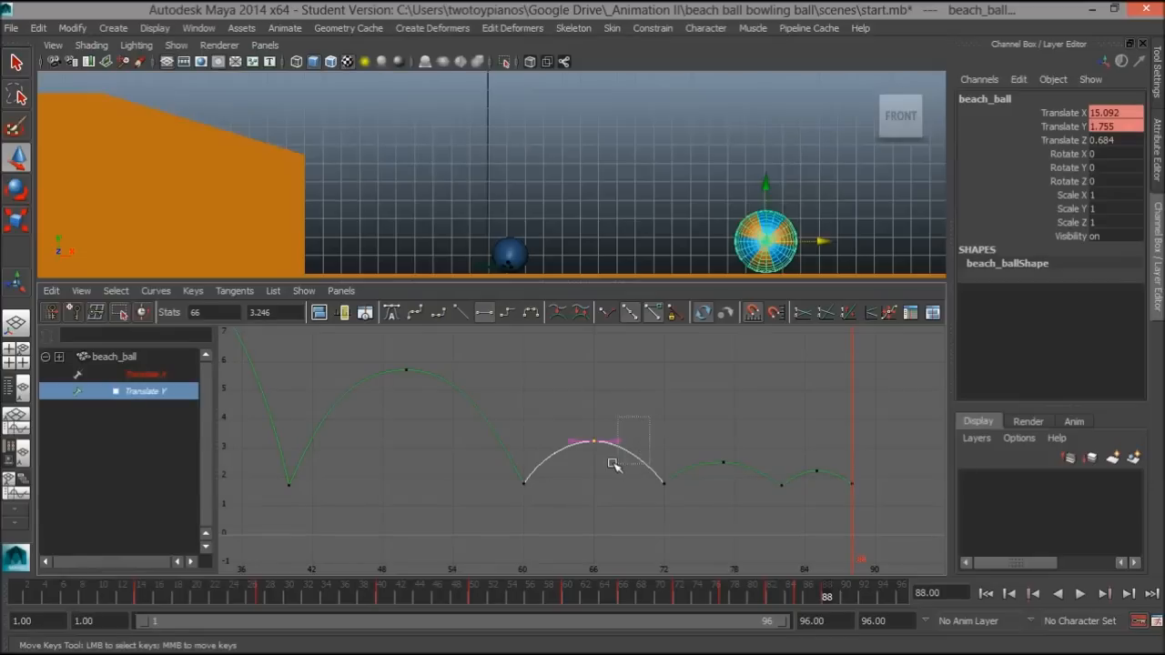
middle_click_drag(617, 442, 630, 441)
Step: Slightly lengthen the flat tangent handles of the Translate Y peak key at frame 77
left_click_drag(717, 453, 754, 484)
middle_click_drag(736, 485, 592, 390, "alt")
right_click_drag(593, 390, 577, 538, "alt")
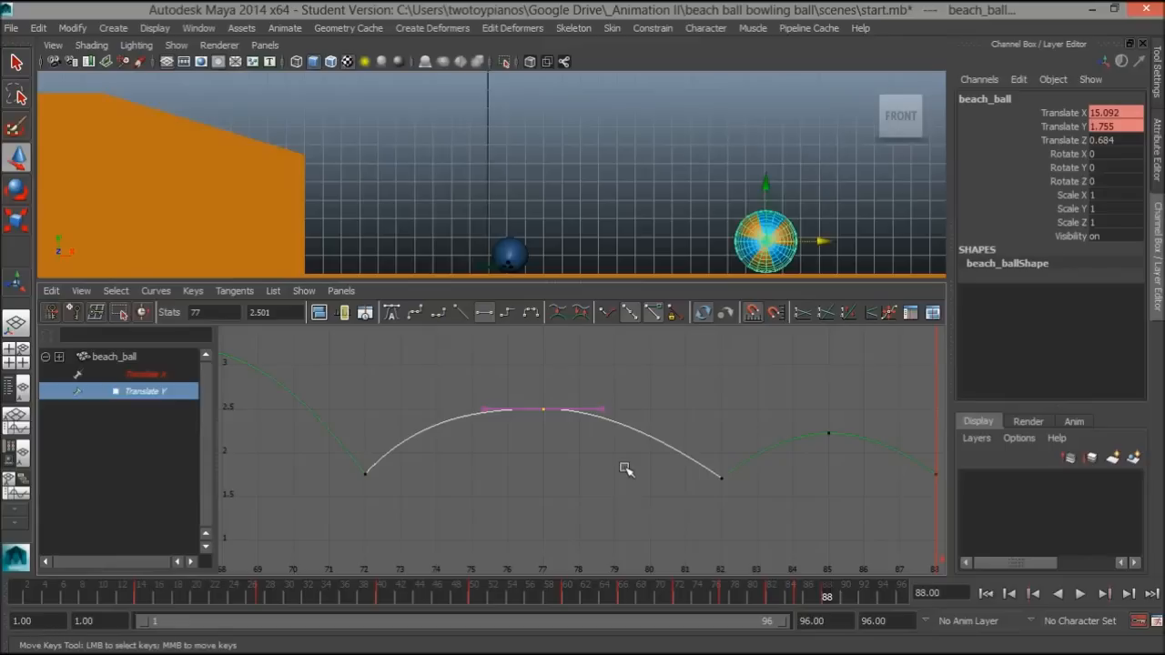
left_click(602, 408)
middle_click_drag(603, 400, 603, 400)
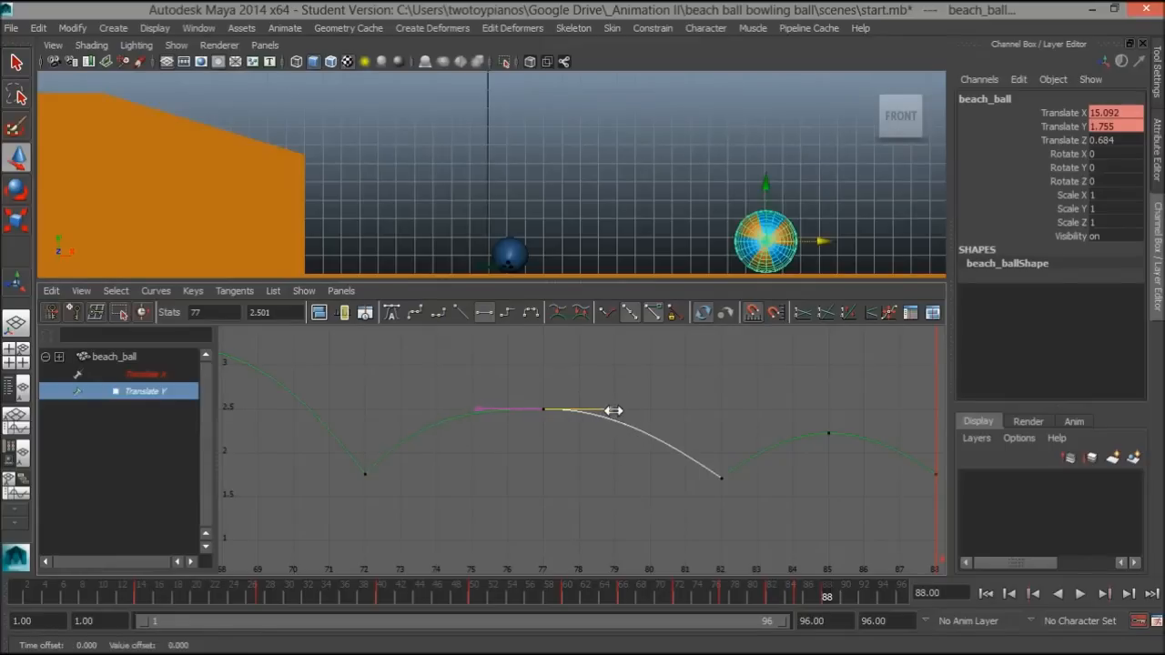
Step: Adjust the flat tangent handles of the final Translate Y peak key at frame 85 to round the last bounce
left_click_drag(797, 401, 848, 458)
middle_click_drag(847, 458, 742, 452, "alt")
left_click_drag(747, 421, 774, 455)
middle_click_drag(773, 455, 763, 438)
right_click_drag(769, 411, 694, 409, "alt")
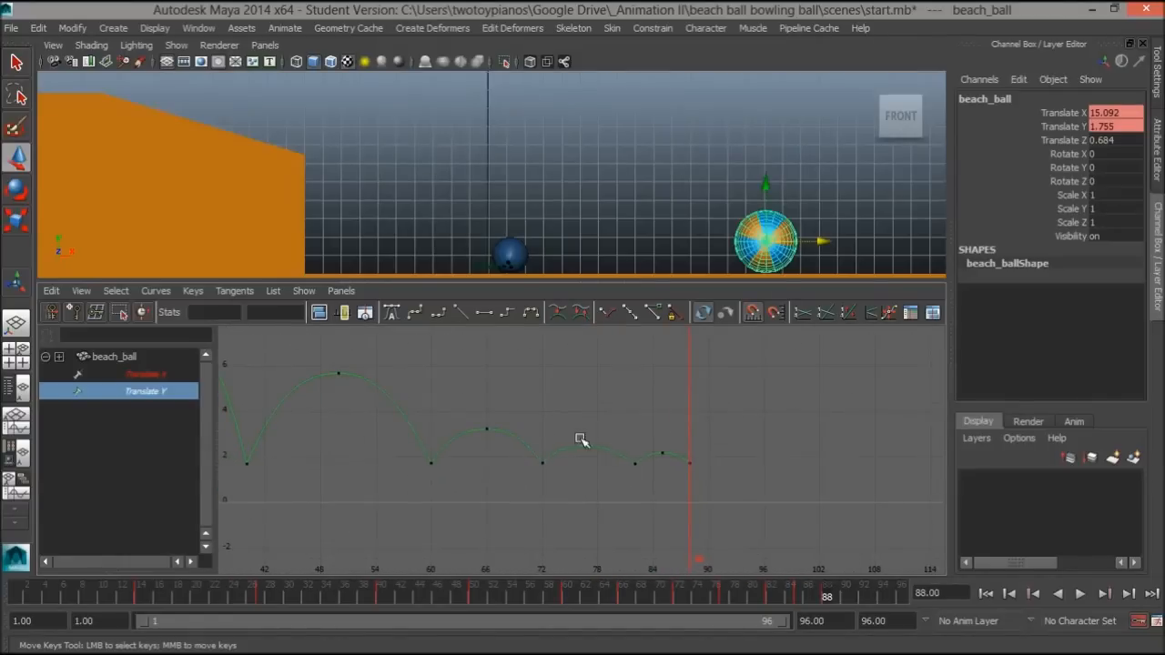
Step: Raise the Translate Y peak key at frame 77 to about 2.6 to make that small bounce slightly higher
left_click_drag(598, 453, 592, 451)
right_click_drag(591, 461, 605, 457, "alt")
middle_click_drag(600, 445, 601, 431)
scroll(647, 410, "down", 6)
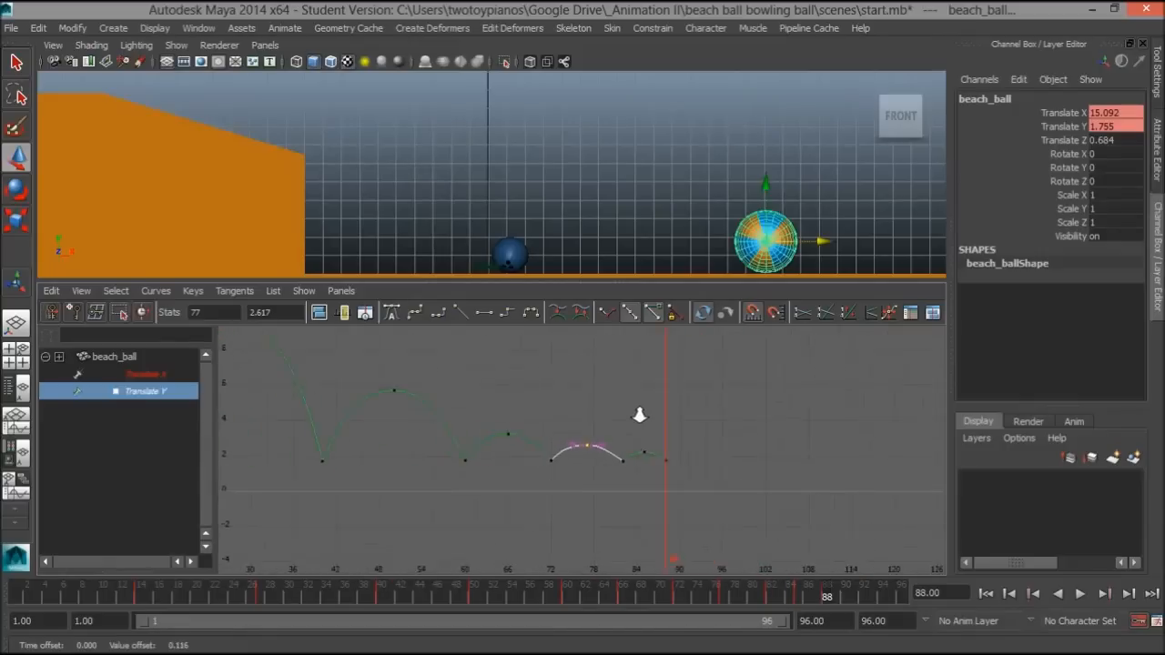
middle_click_drag(621, 421, 739, 437, "alt")
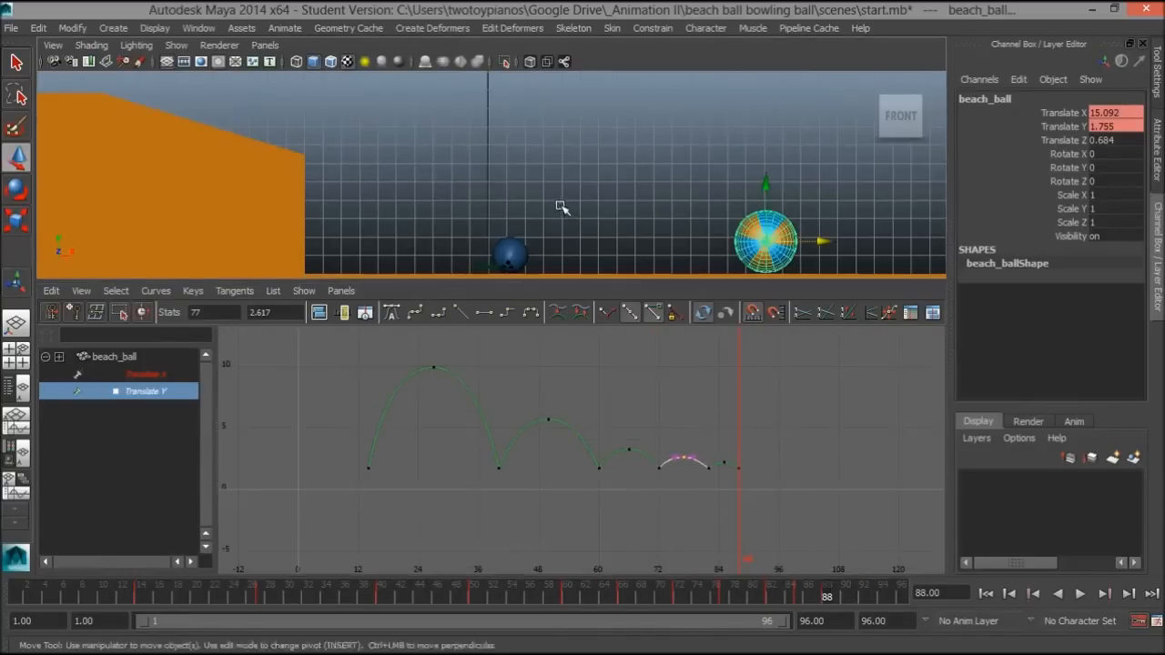
Step: Deselect the beach ball and play the animation to review the reshaped bounces
left_click(564, 210)
left_click(1080, 594)
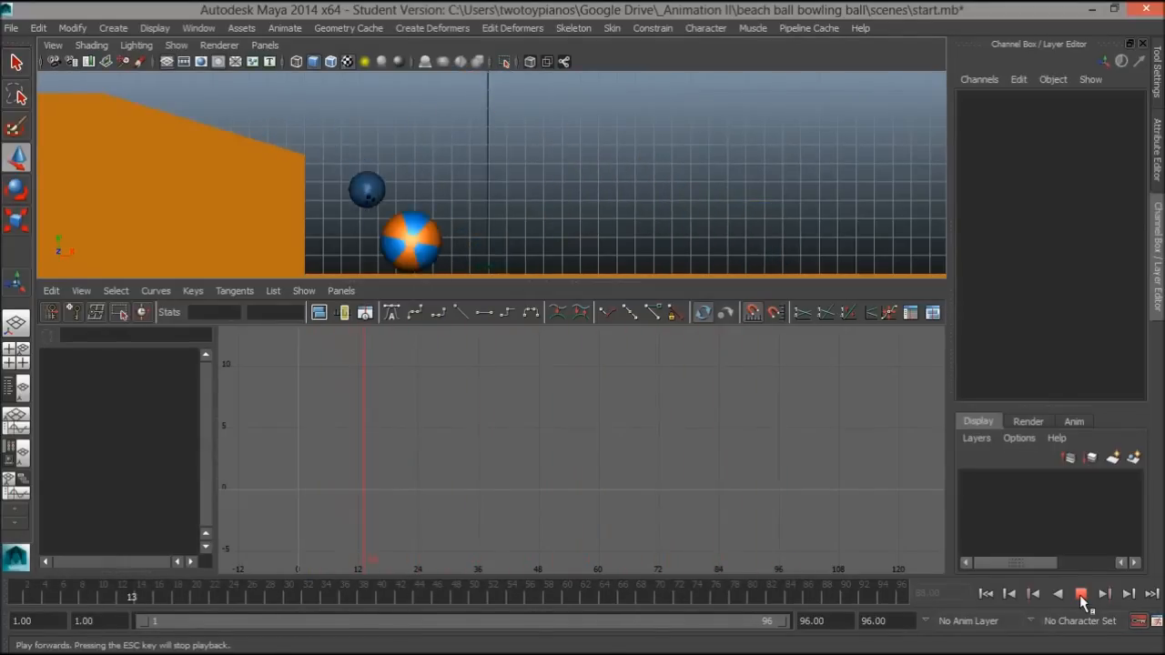
left_click(1080, 593)
Step: Move the beach ball's last Translate X key to frame 96, keeping its value, so the ball keeps rolling after the last bounce
left_click(544, 168)
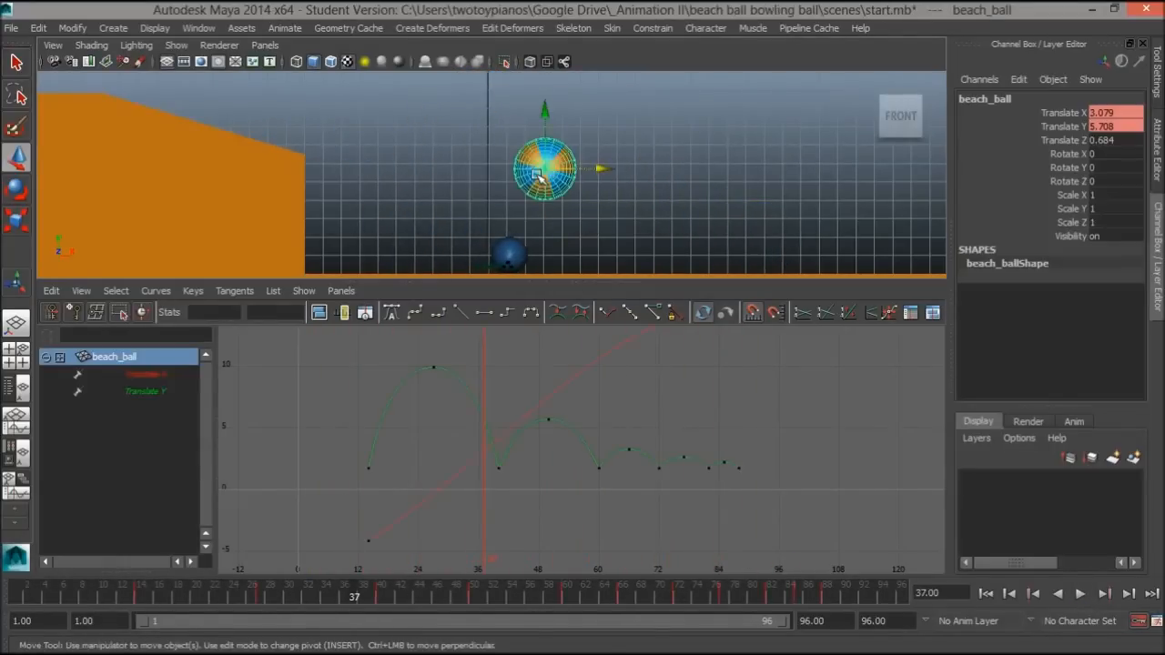
scroll(649, 458, "down", 1)
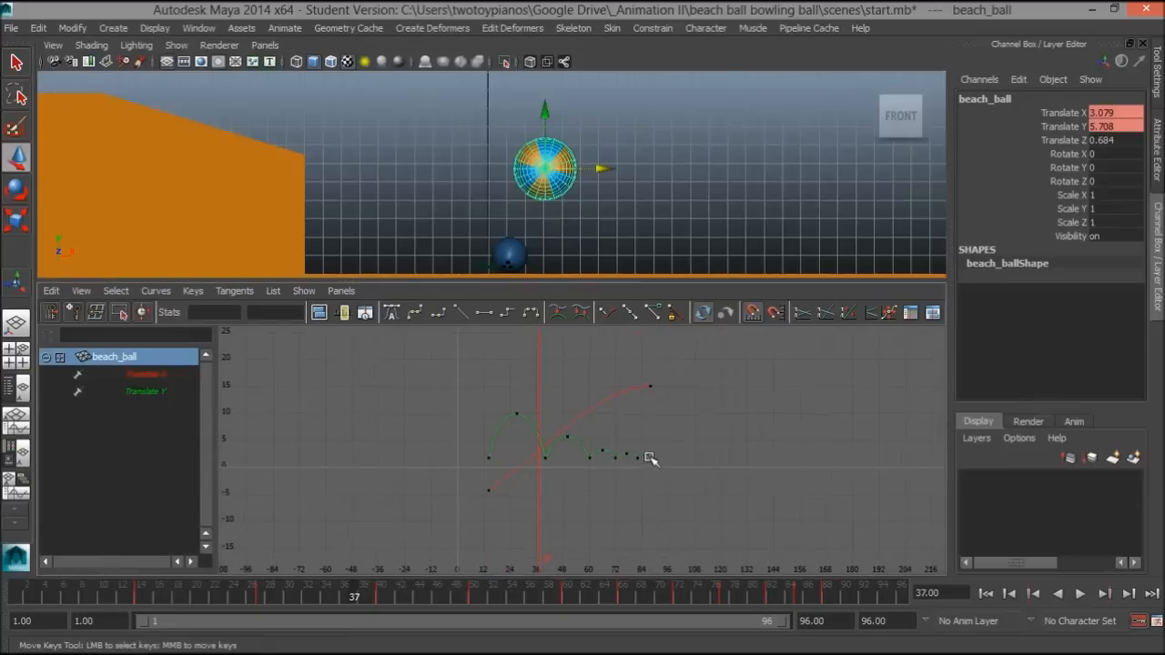
left_click(648, 382)
scroll(692, 414, "up", 3)
middle_click_drag(707, 406, 515, 528, "alt")
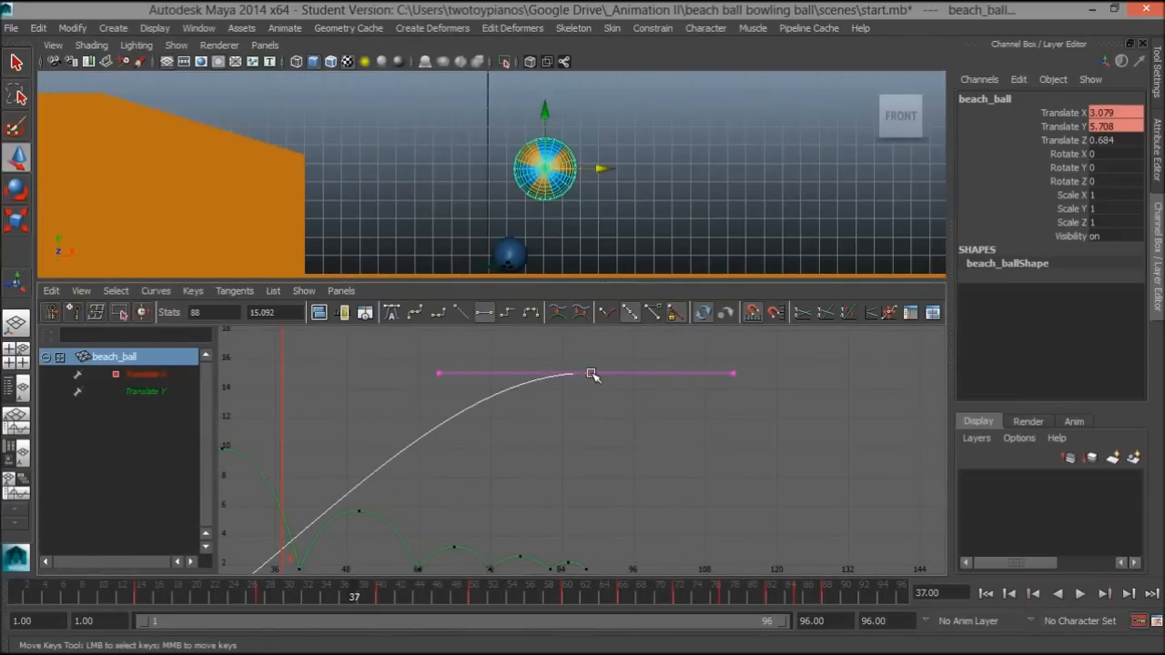
middle_click_drag(583, 376, 615, 385)
key("ctrl+z")
middle_click_drag(587, 378, 641, 397)
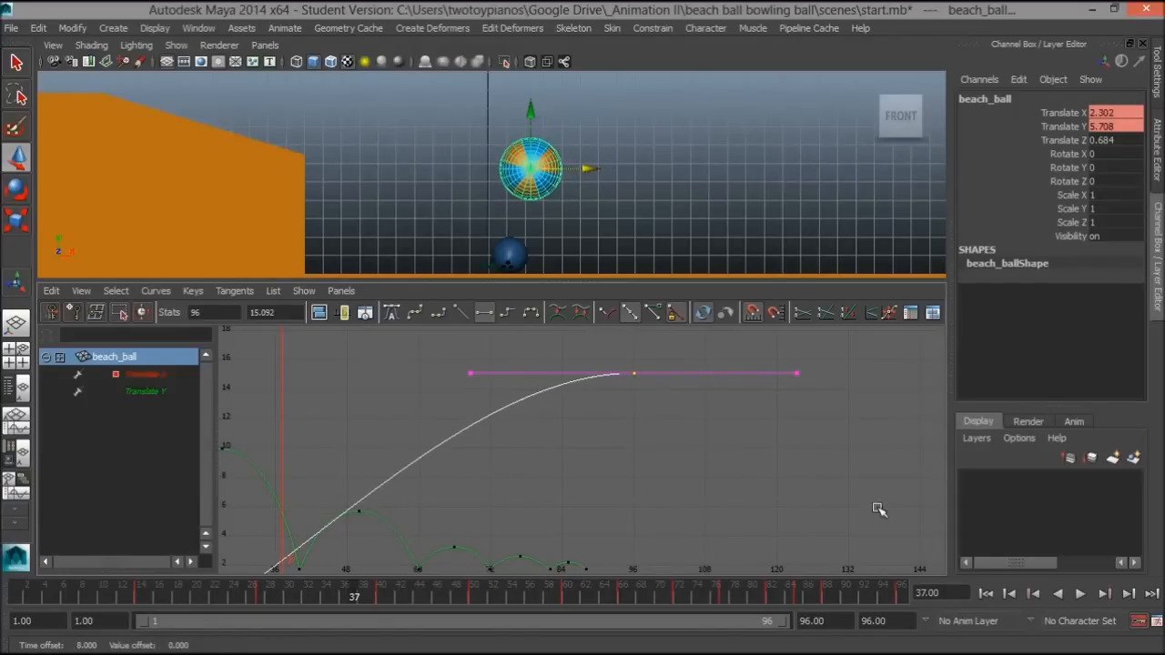
Step: Extend the end of the animation to frame 106 and play it to review the beach ball's longer horizontal travel
left_click(1080, 593)
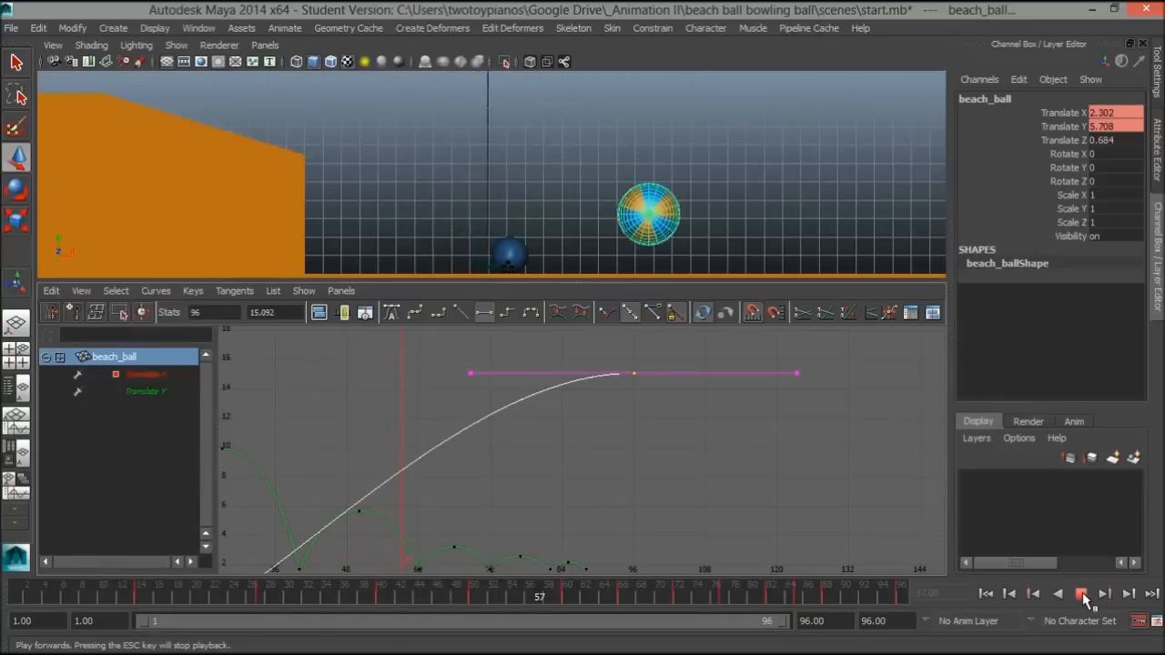
left_click(1082, 593)
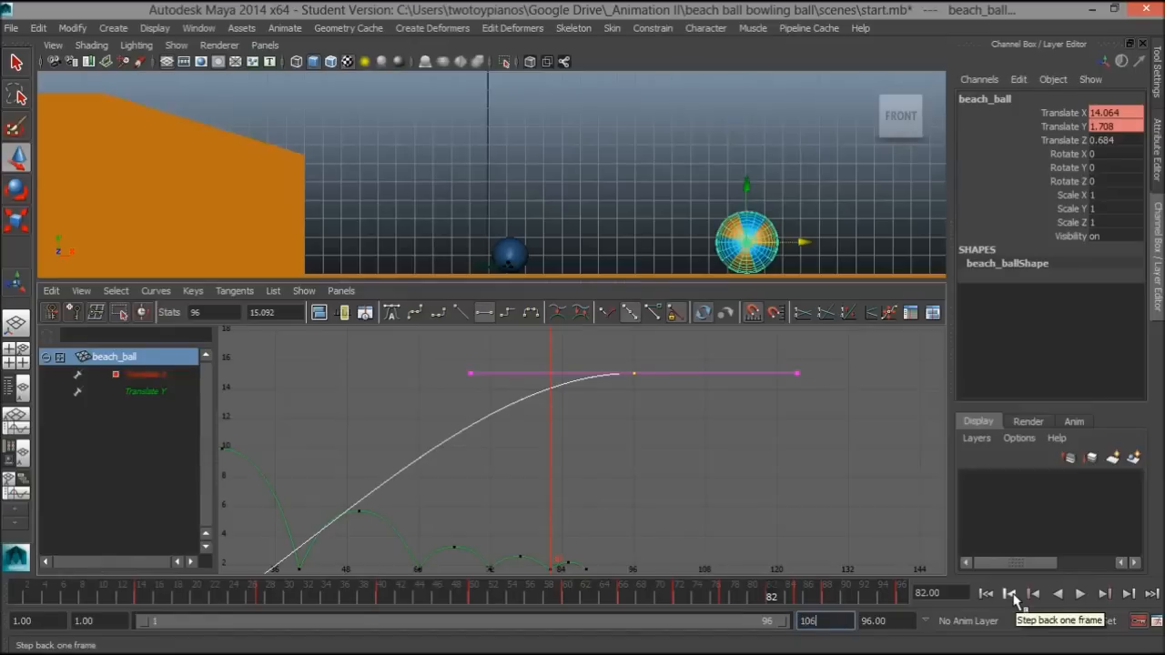
key("Return")
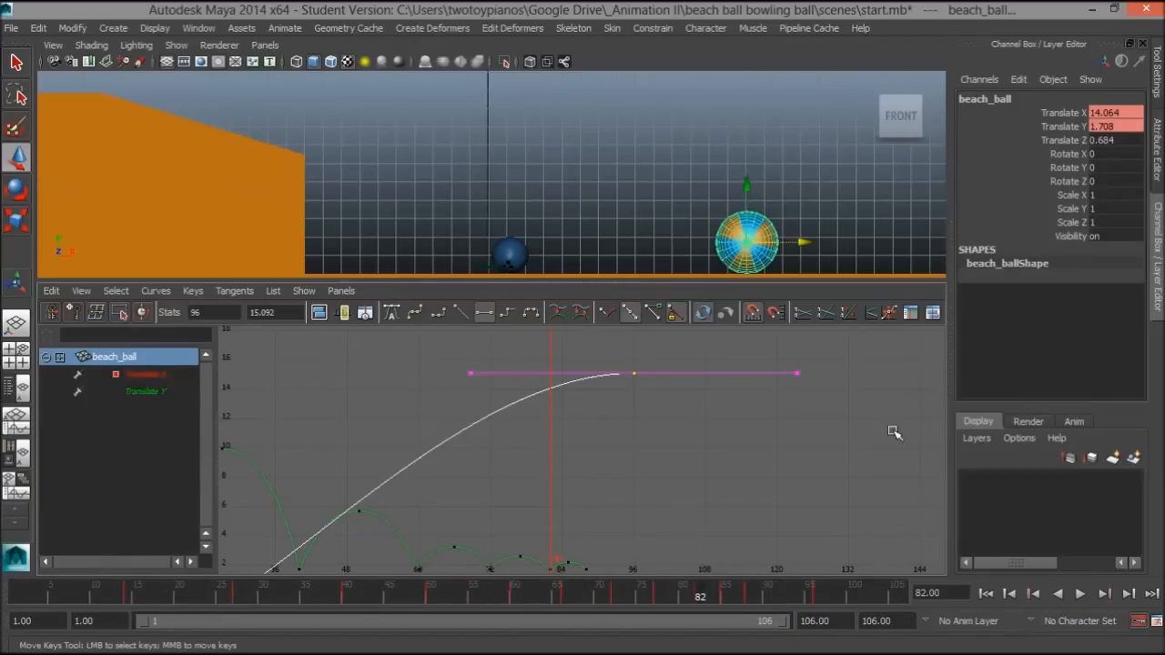
left_click(1080, 594)
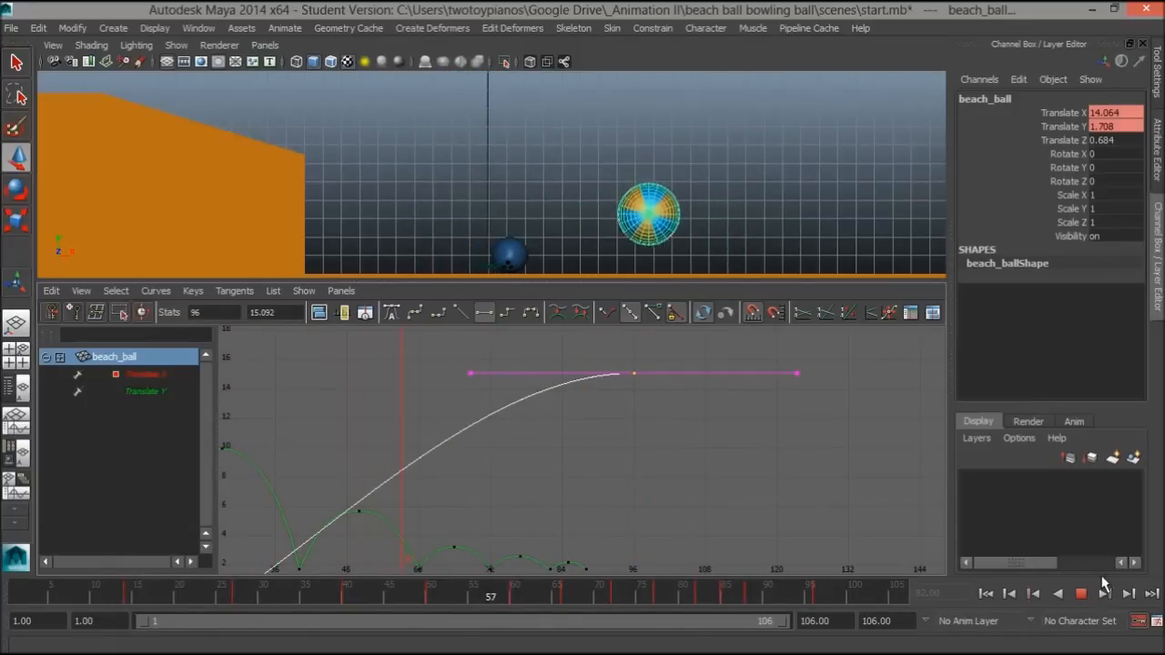
left_click(1081, 593)
scroll(611, 424, "down", 3)
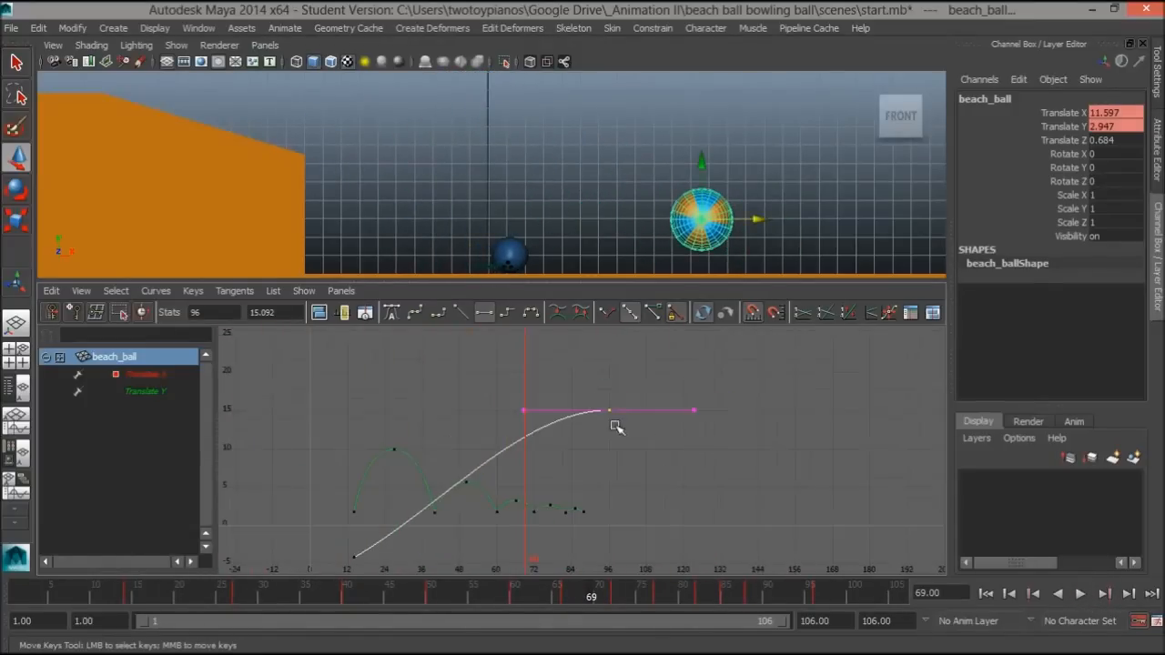
key("alt+v")
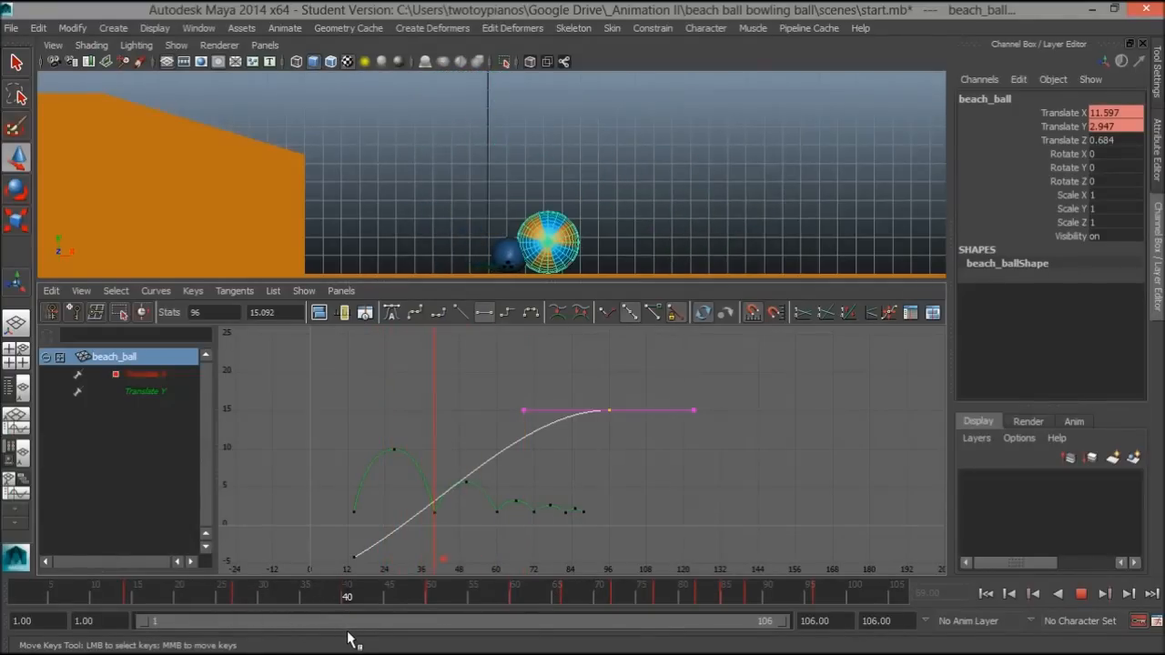
key("alt+v")
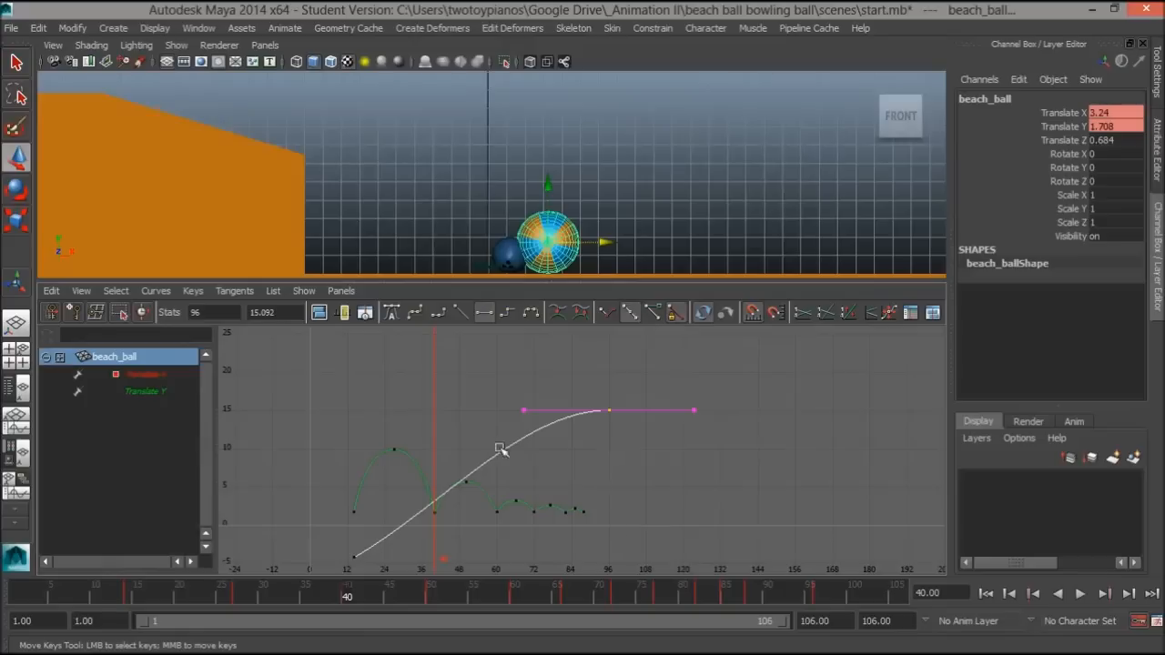
Step: Try lengthening the incoming flat handle of the Translate X key at frame 96 by about eight frames, and undo it
right_click_drag(502, 449, 505, 443, "alt")
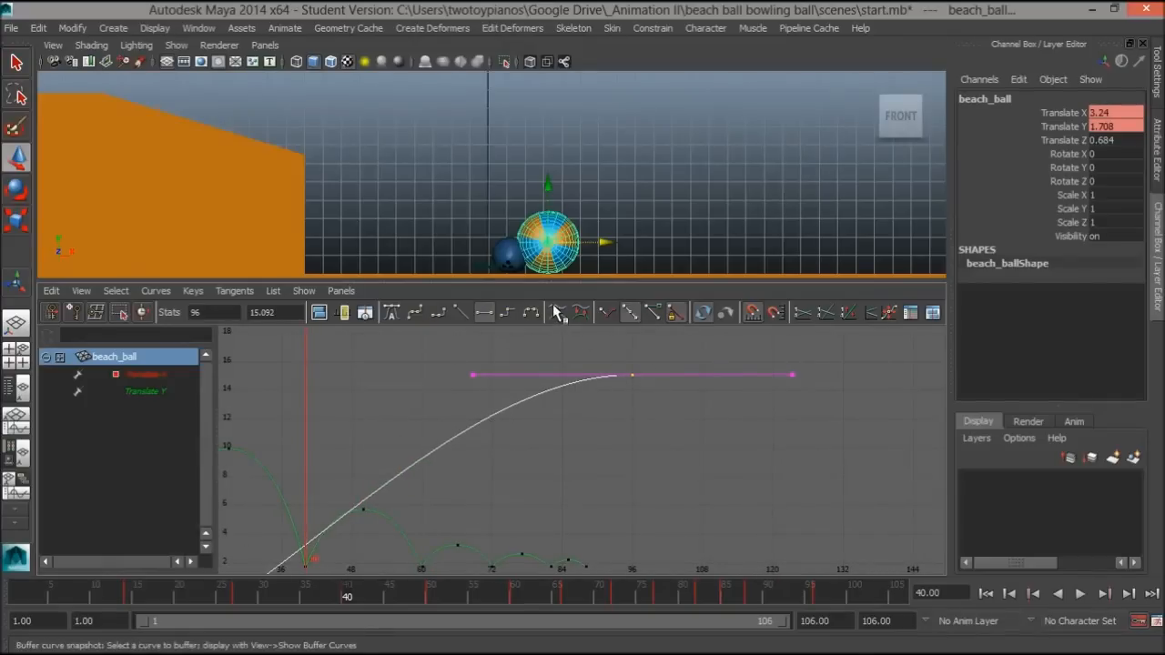
left_click(655, 311)
left_click(483, 380)
middle_click_drag(475, 380, 426, 382)
scroll(533, 403, "down", 5)
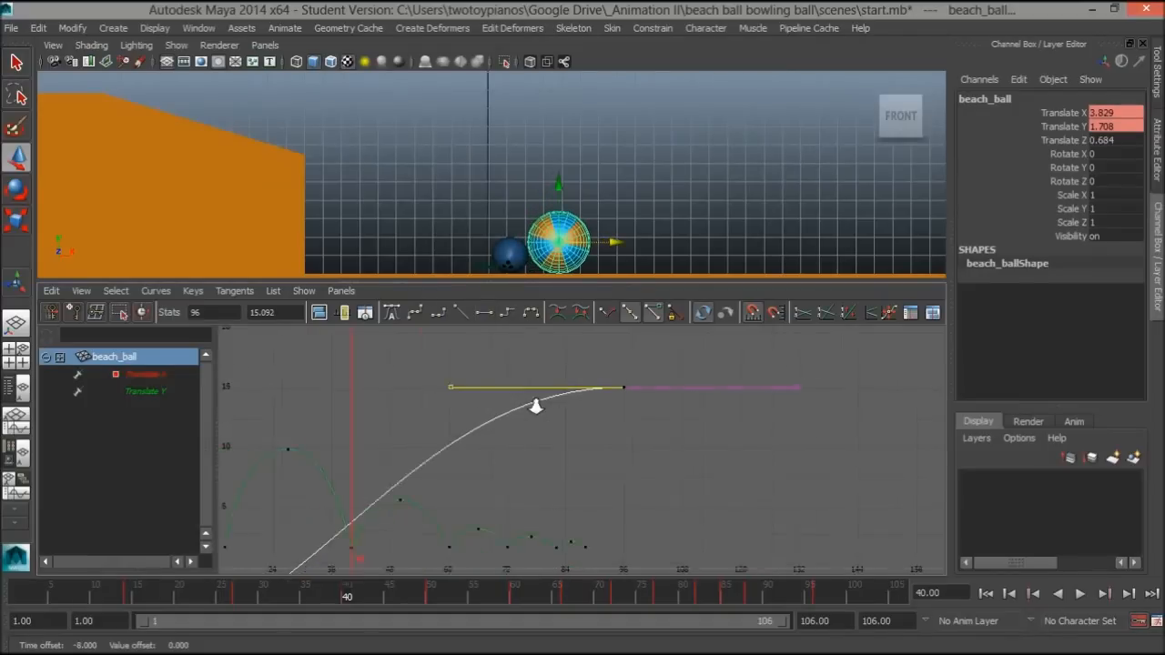
left_click(1081, 593)
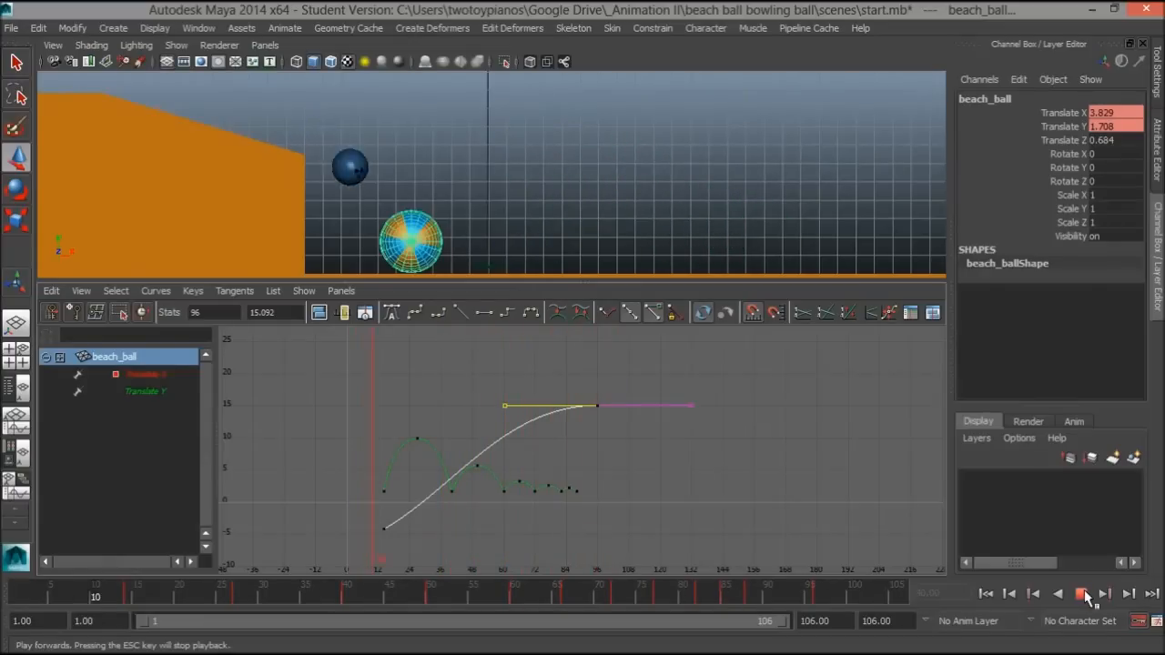
left_click(1082, 594)
scroll(510, 450, "up", 5)
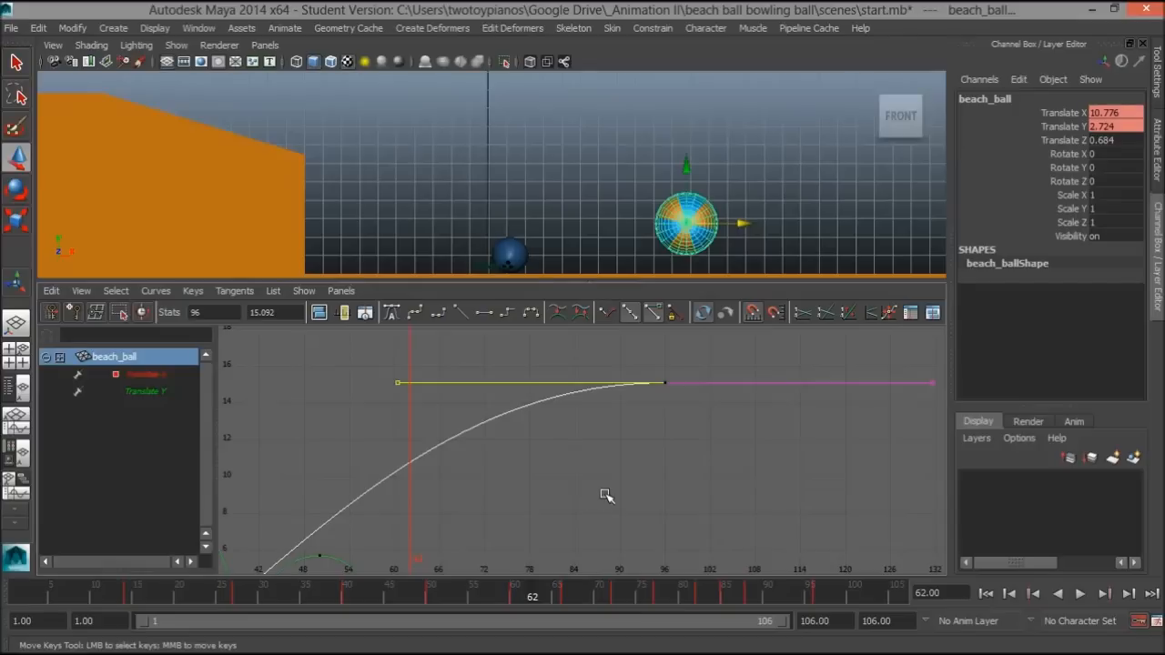
key("ctrl+z")
Step: Raise the final Translate X key at frame 96 to about 15.7 so the beach ball rolls slightly farther
key("alt+v")
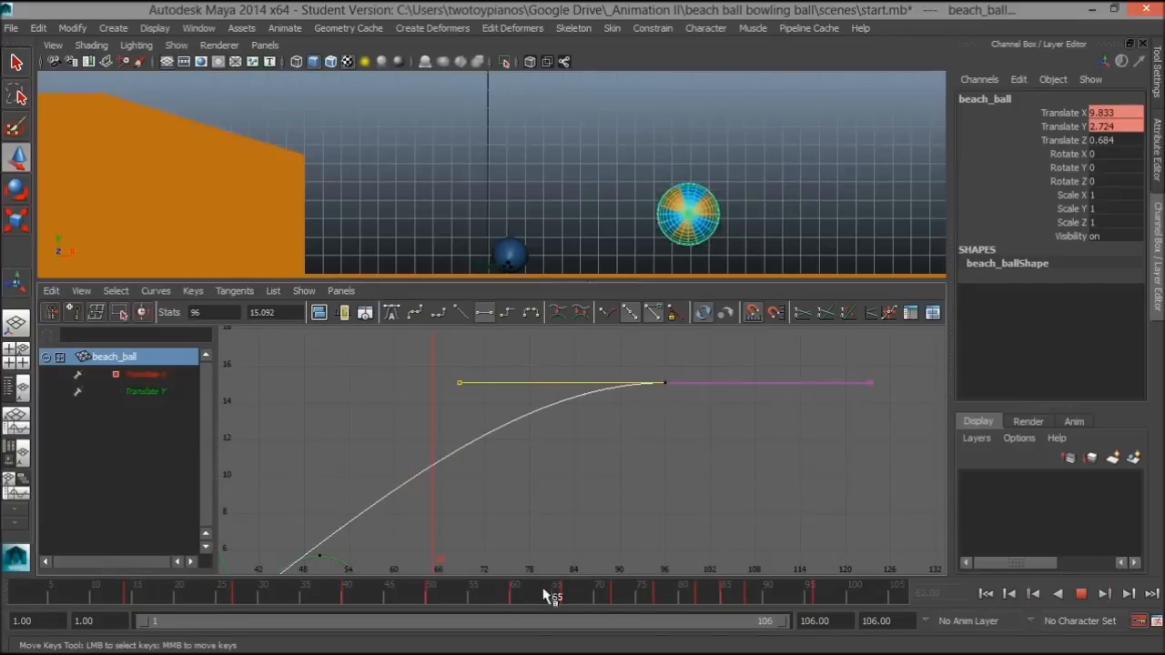
mouse_move(543, 603)
left_mouse_down()
mouse_move(793, 604)
mouse_move(815, 592)
left_mouse_up()
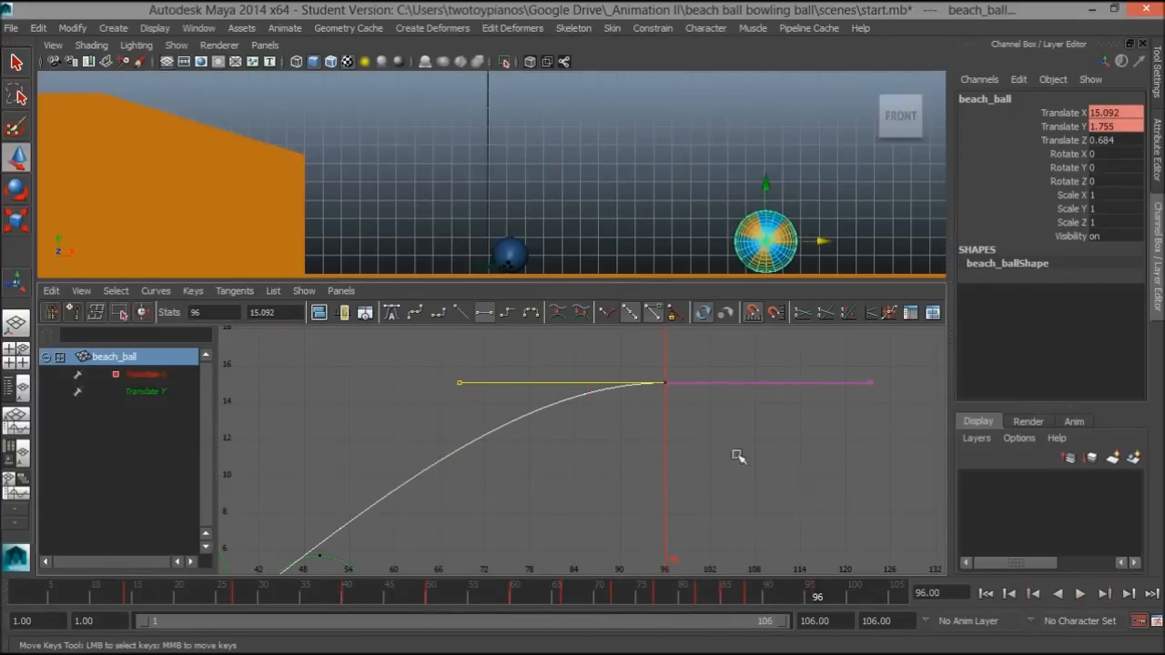
left_click(679, 417)
middle_click_drag(669, 387, 667, 372)
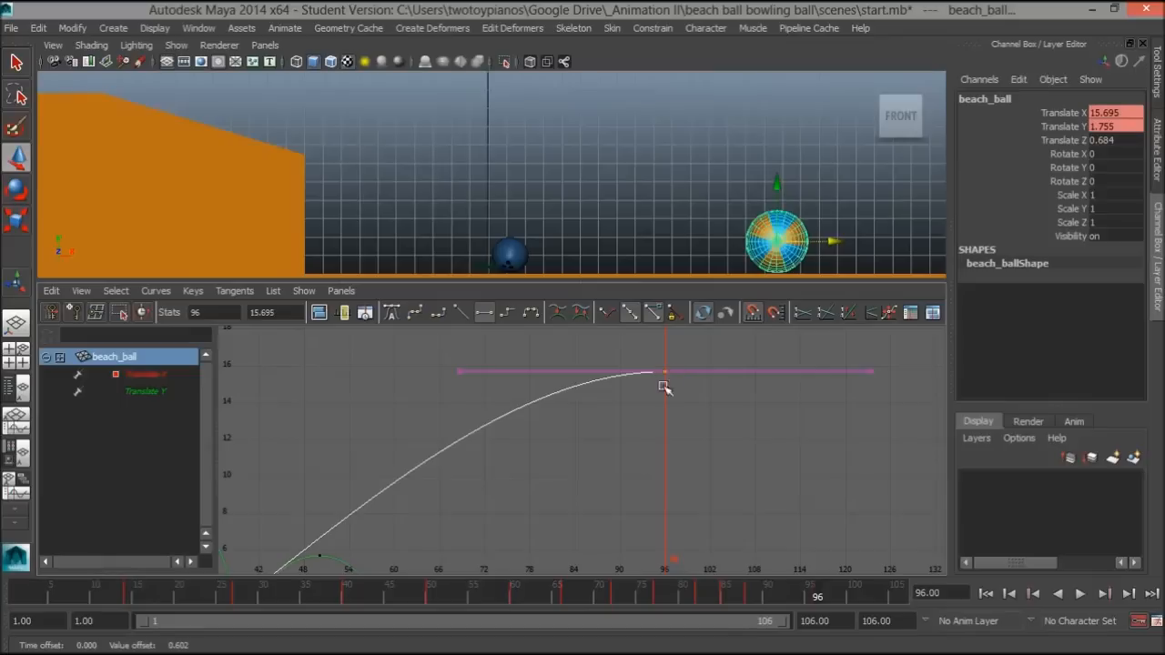
Step: Steepen the outgoing tangent of the first Translate X key at frame 14, moving its handle about three frames earlier and one unit higher
left_click_drag(580, 585, 347, 619)
mouse_move(383, 615)
left_mouse_down()
mouse_move(567, 616)
mouse_move(294, 600)
mouse_move(27, 623)
mouse_move(273, 616)
mouse_move(382, 650)
left_mouse_up()
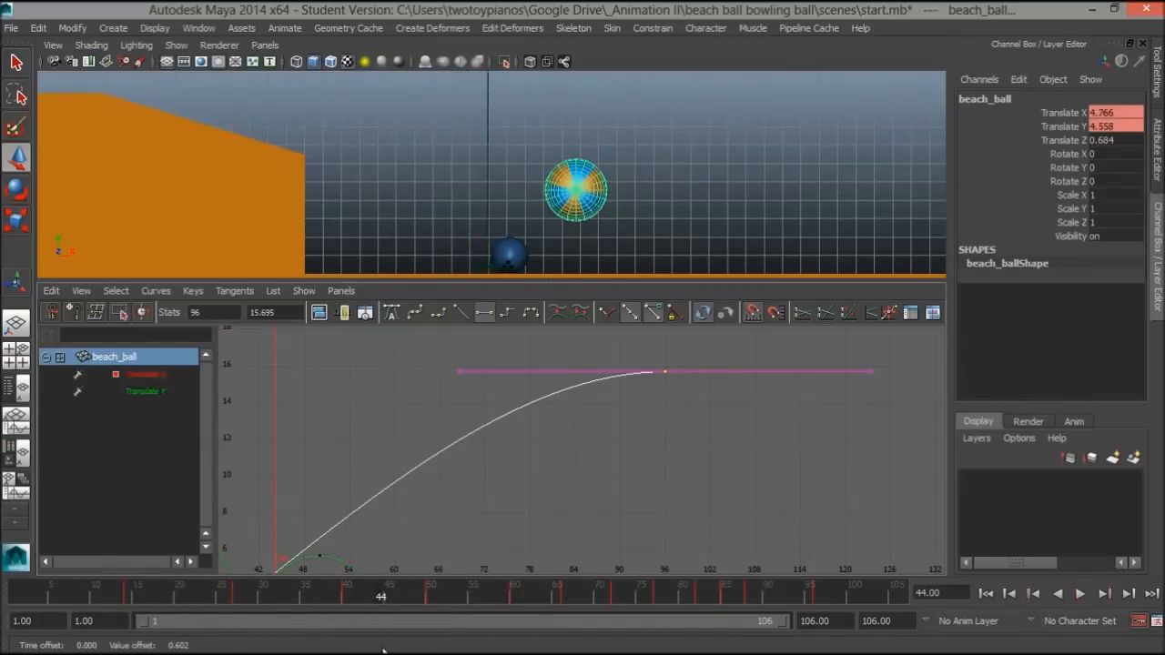
scroll(595, 455, "down", 5)
scroll(637, 390, "up", 3)
scroll(428, 510, "up", 2)
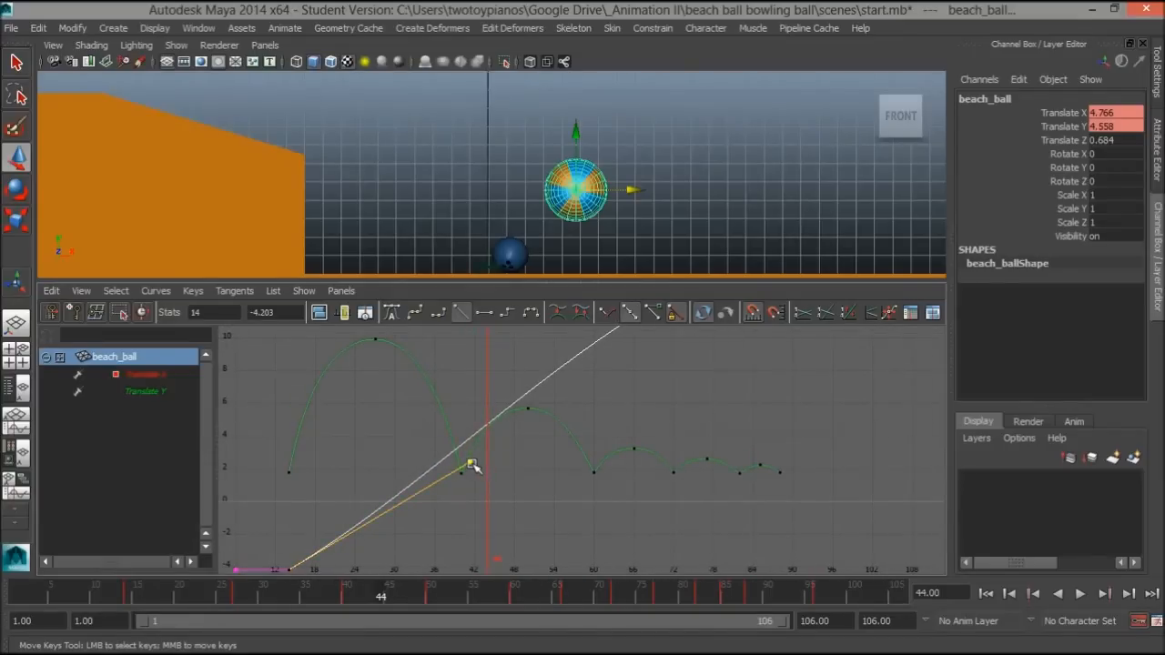
middle_click_drag(470, 464, 452, 446)
scroll(538, 437, "down", 2)
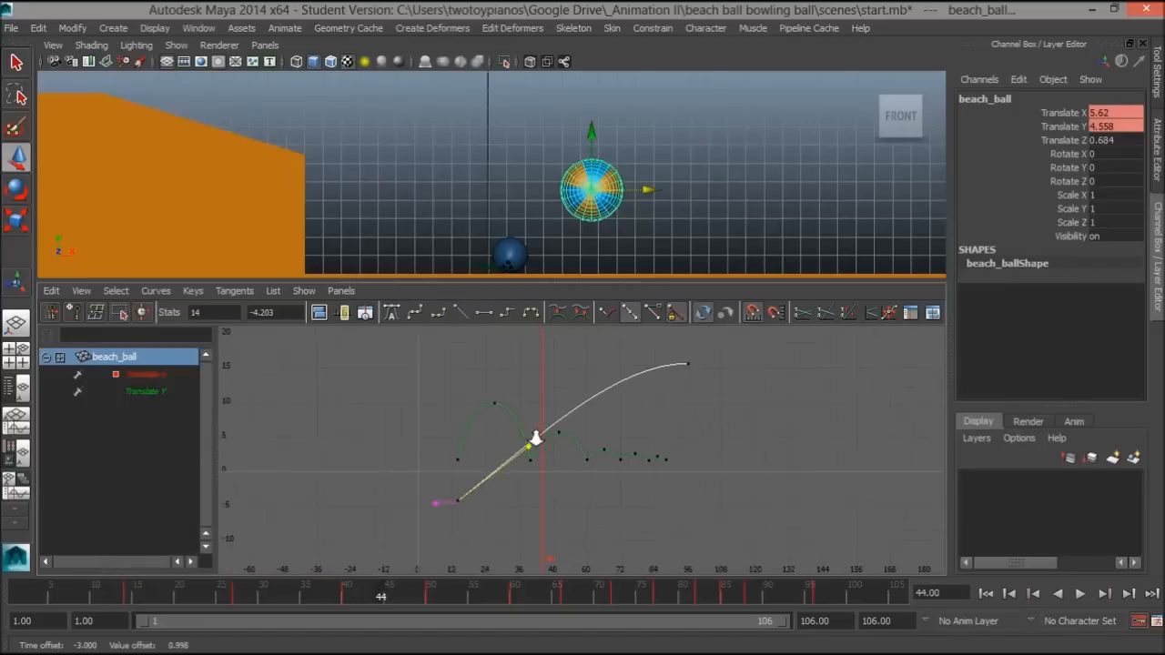
Step: Play and scrub the animation from the start, checking the beach ball's travel and its first movement around frame 15
left_click_drag(443, 610, 23, 610)
key("alt+v")
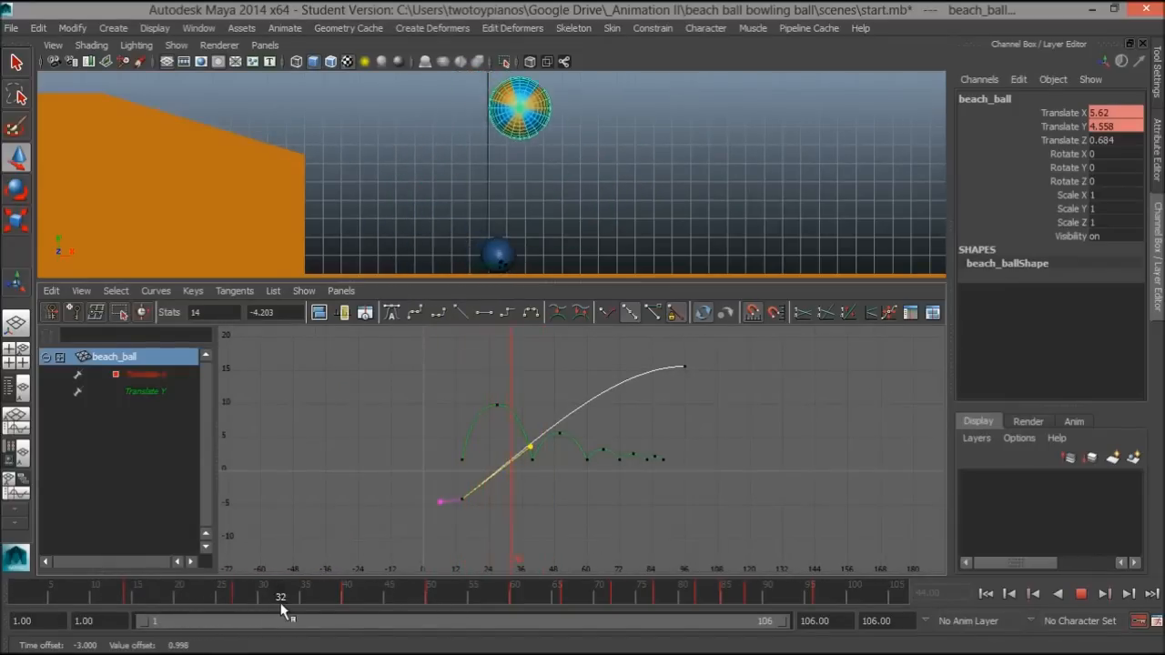
left_click_drag(428, 598, 3, 636)
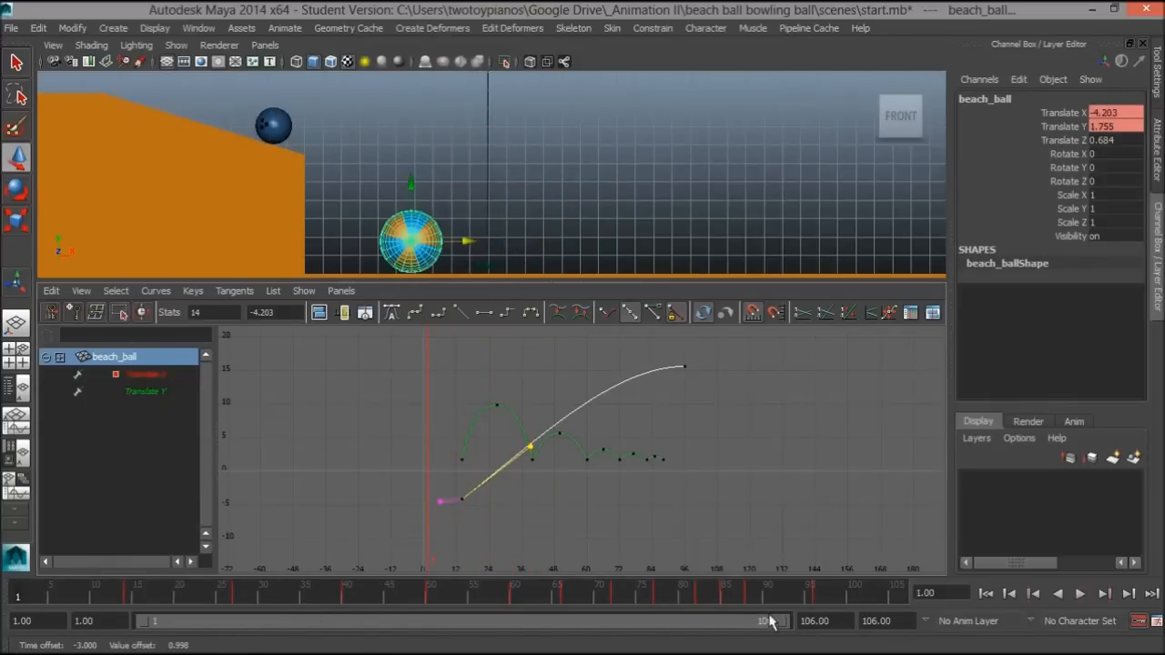
left_click(1081, 593)
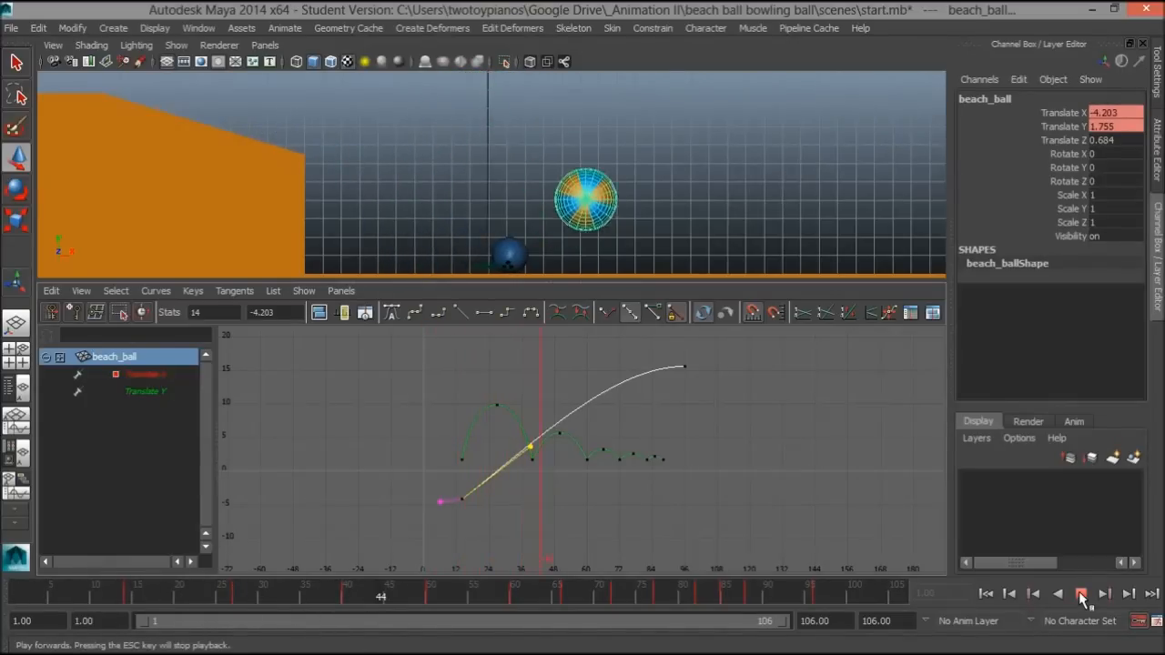
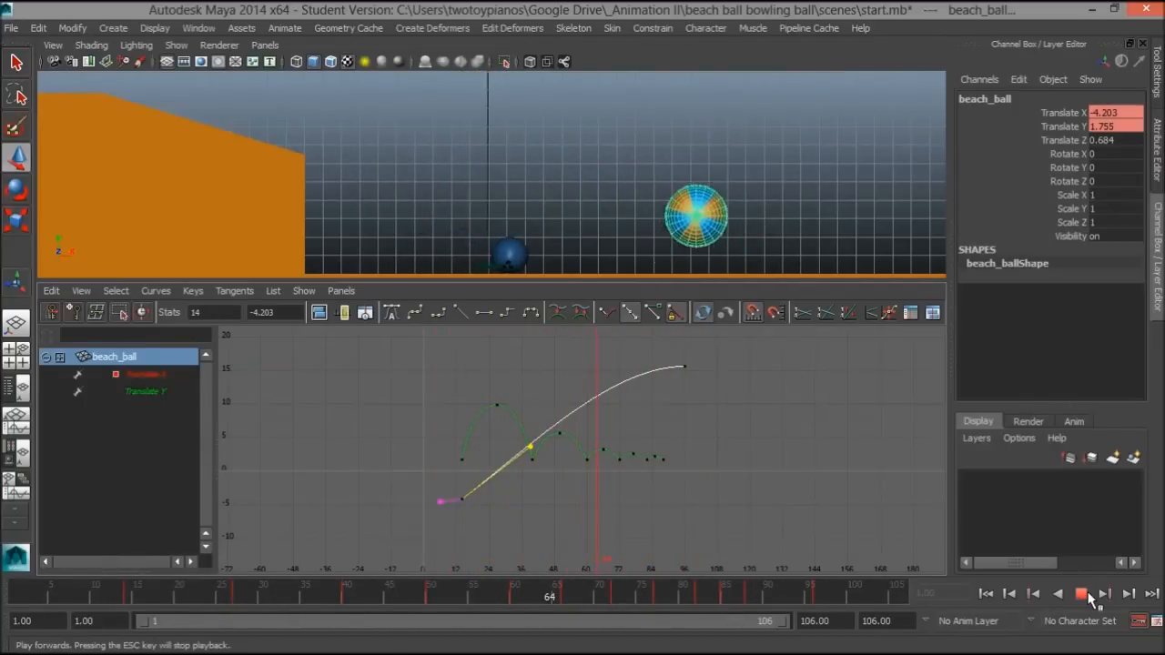
left_click(1086, 594)
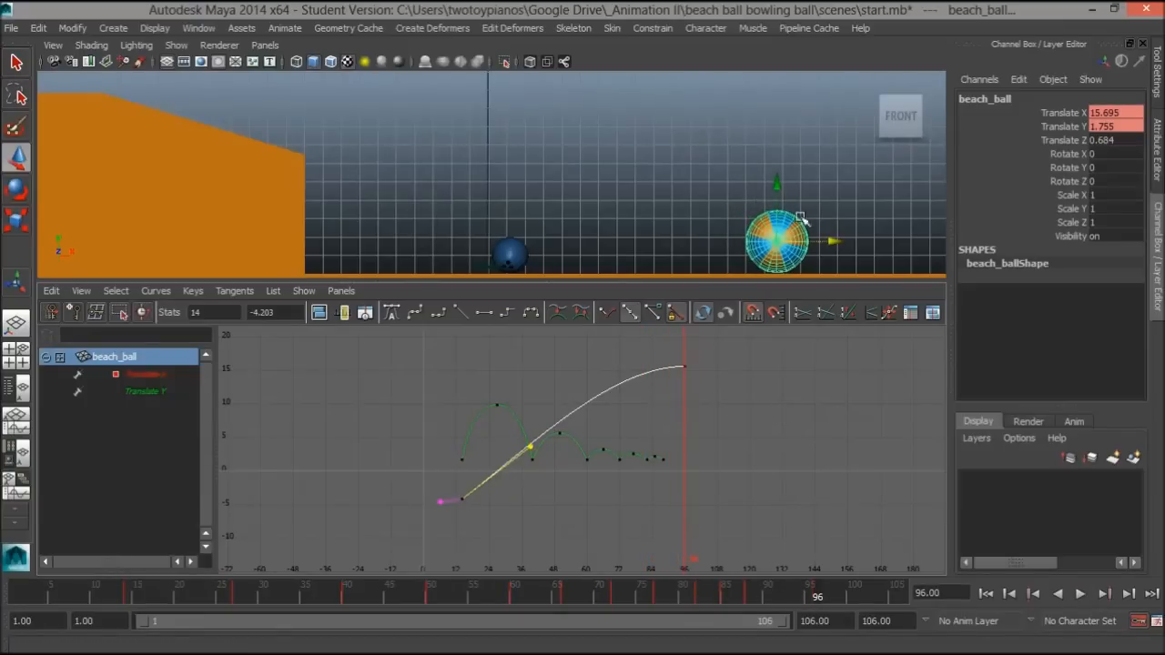
left_click_drag(537, 597, 11, 595)
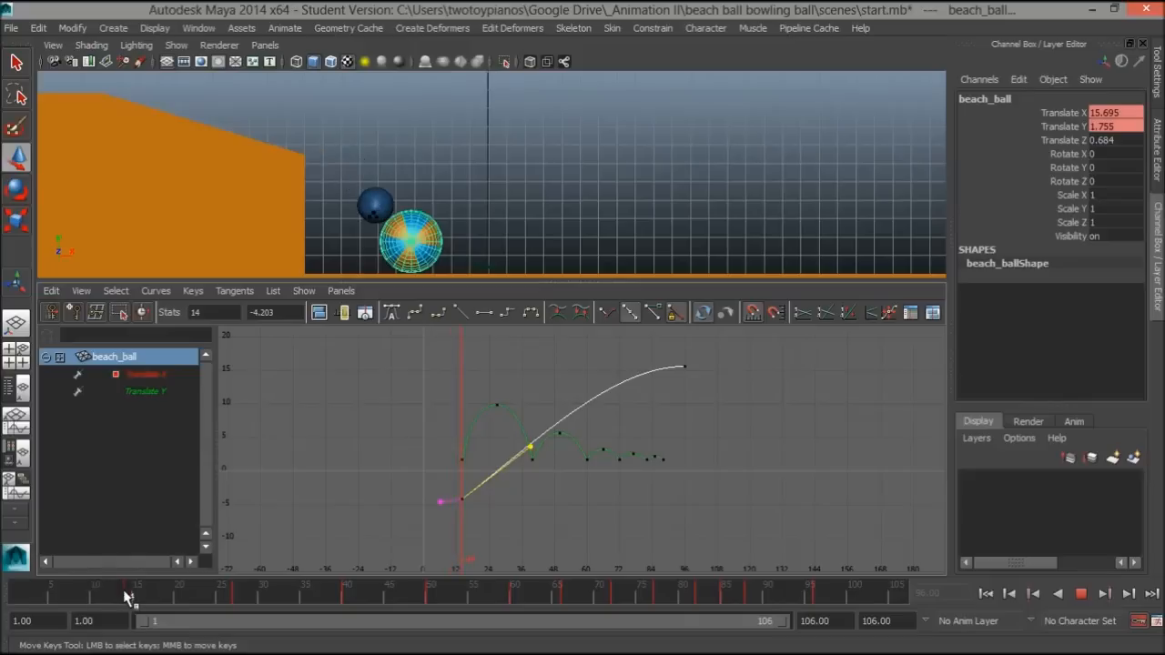
left_click_drag(130, 596, 34, 596)
left_click_drag(113, 597, 137, 616)
Step: Steepen the outgoing tangent of the first Translate Y key at frame 14 by about two frames for a faster launch, and play the result
right_click_drag(241, 529, 273, 526, "alt")
middle_click_drag(349, 497, 536, 499, "alt")
right_click_drag(410, 466, 509, 526, "alt")
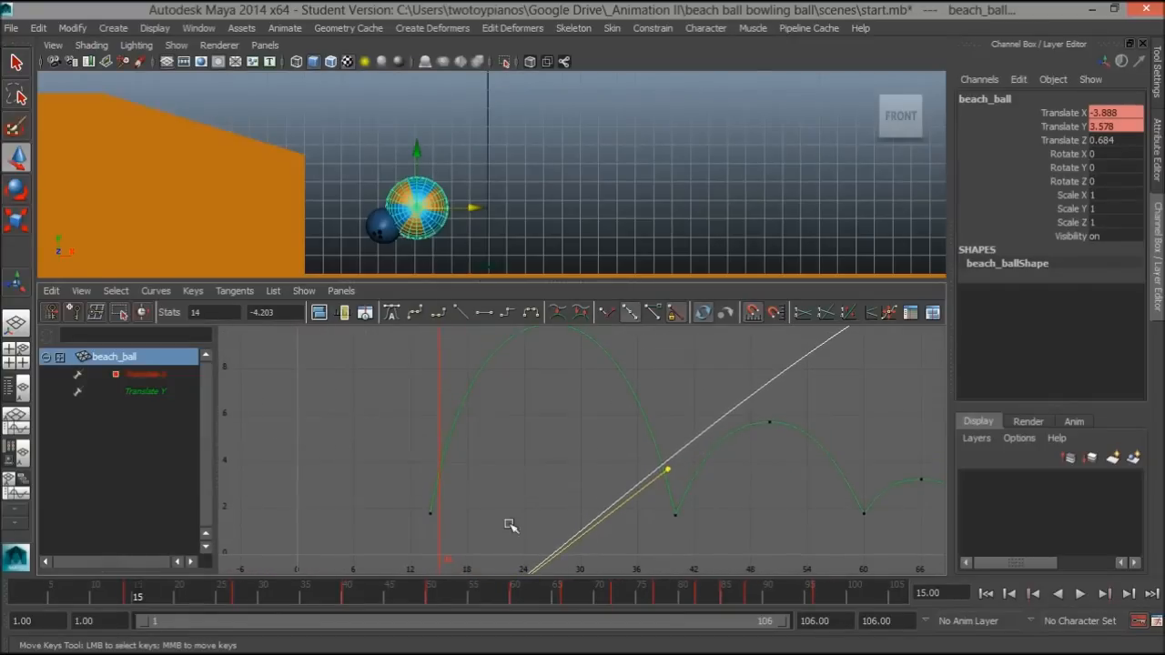
right_click_drag(546, 467, 535, 473, "alt")
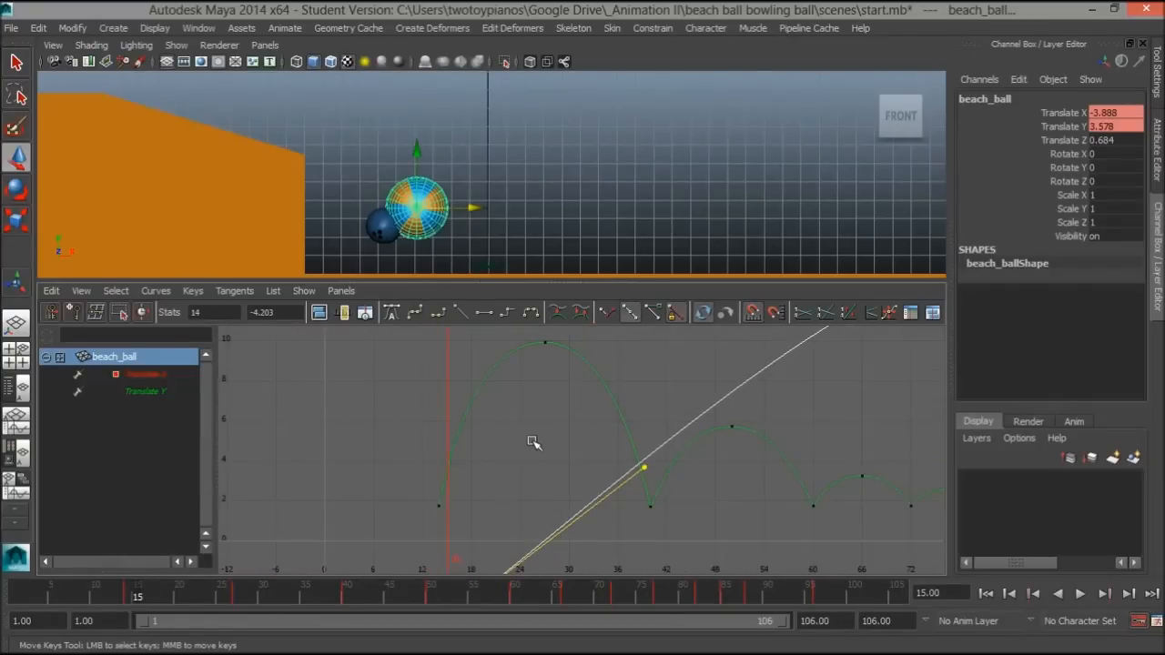
left_click_drag(458, 517, 459, 517)
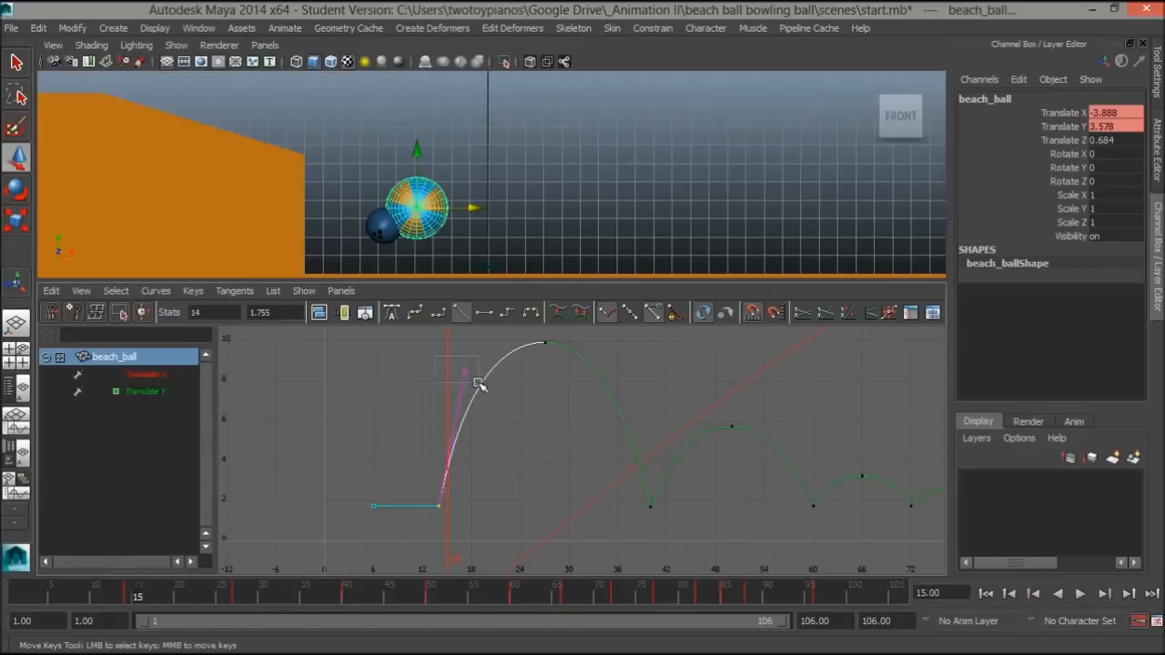
middle_click_drag(470, 379, 452, 362)
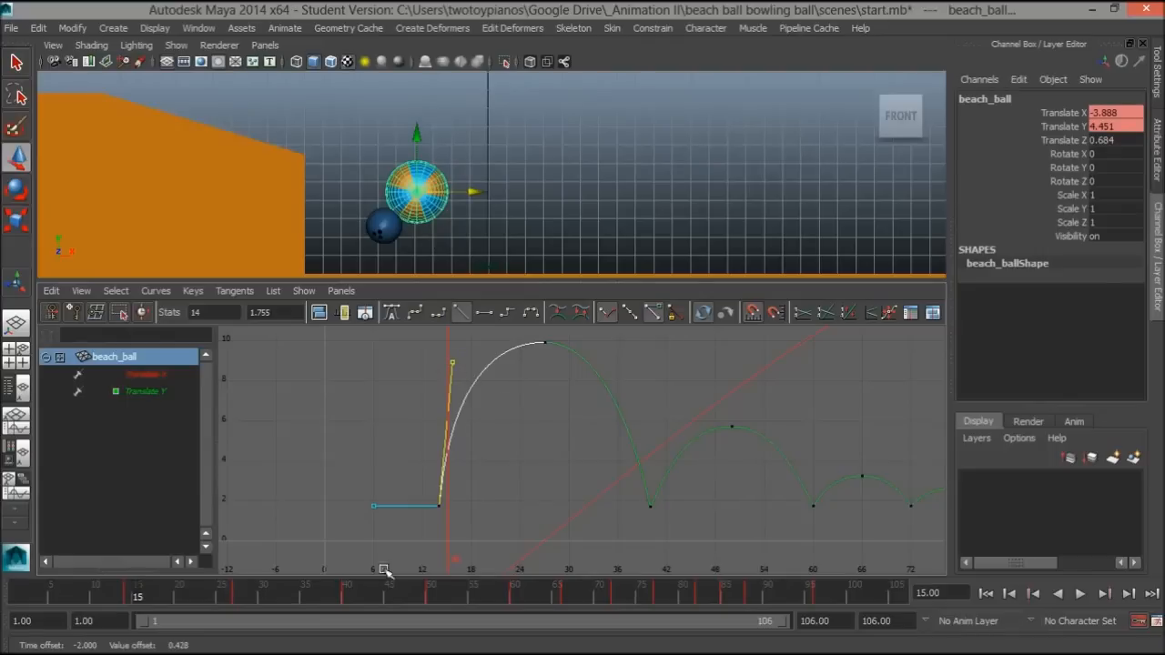
key("alt+v")
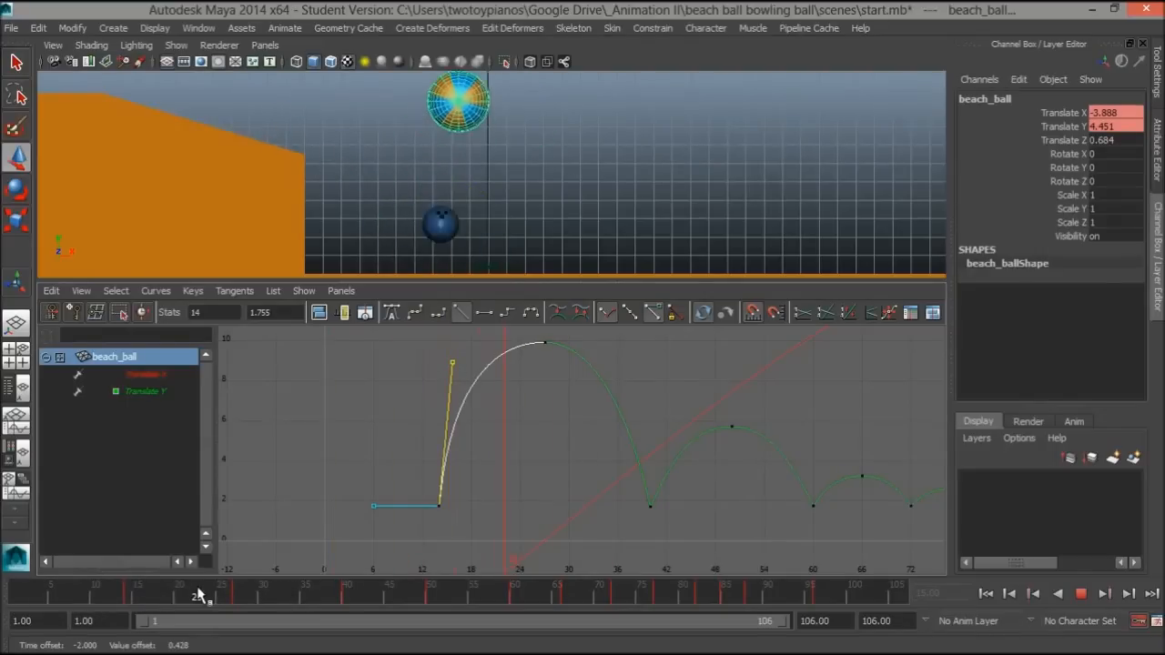
Step: Play the animation from the start and scrub around the impact at frame 14, checking the beach ball's launch
key("alt+shift+v")
key("alt+v")
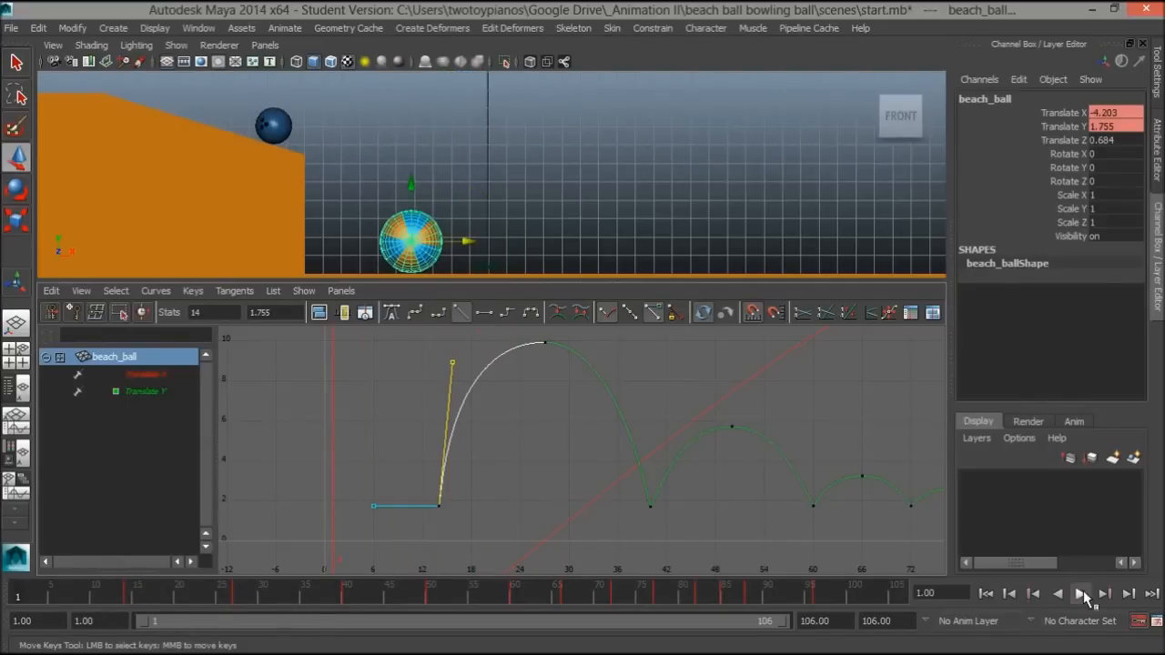
left_click(1083, 594)
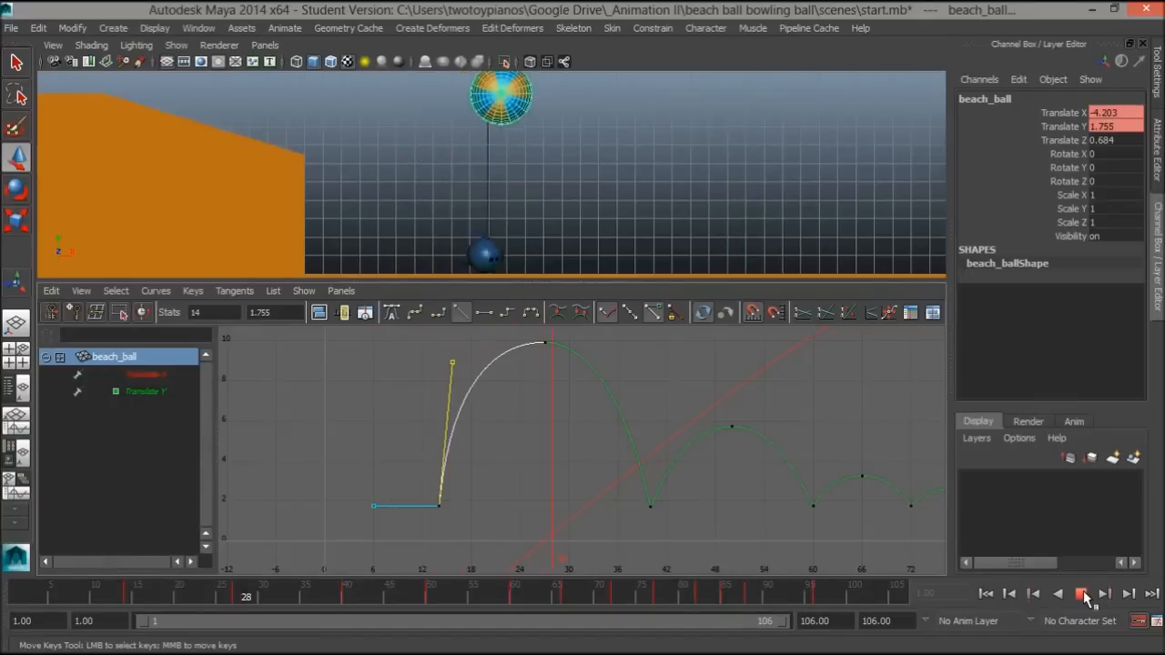
left_click(1082, 594)
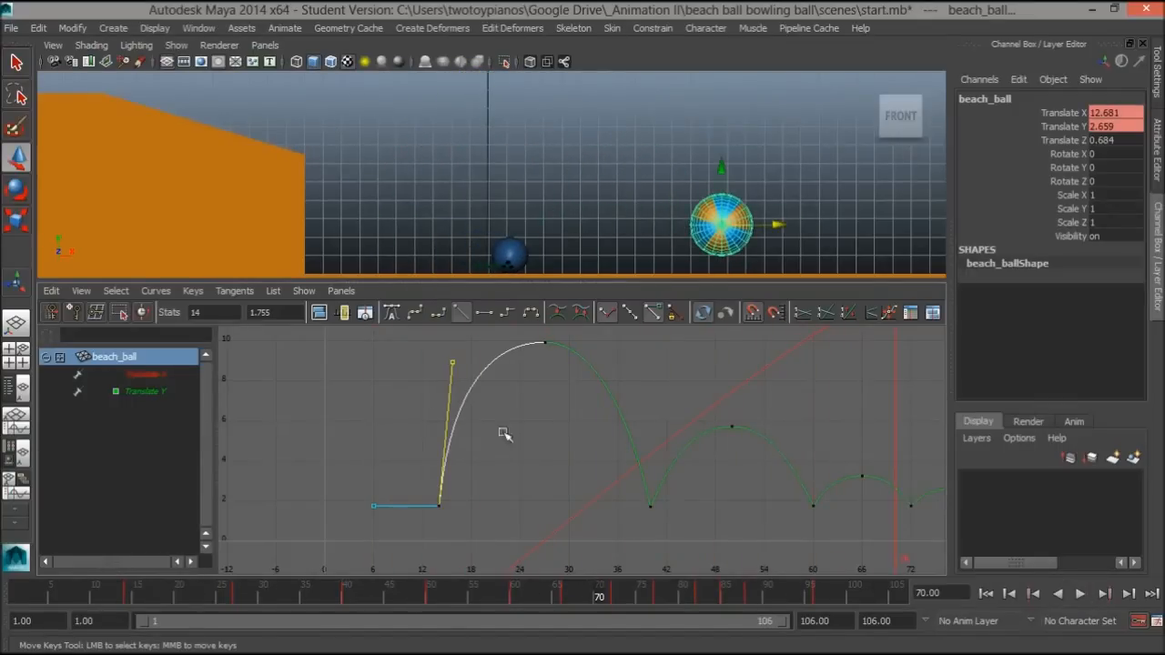
key("alt+v")
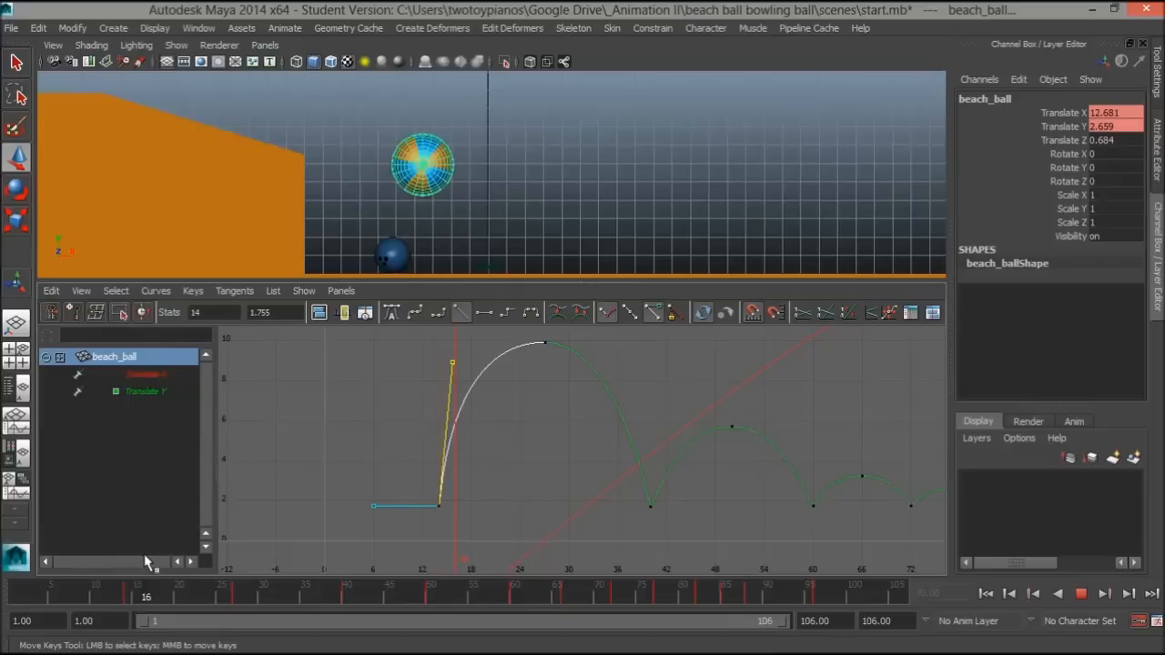
key("Escape")
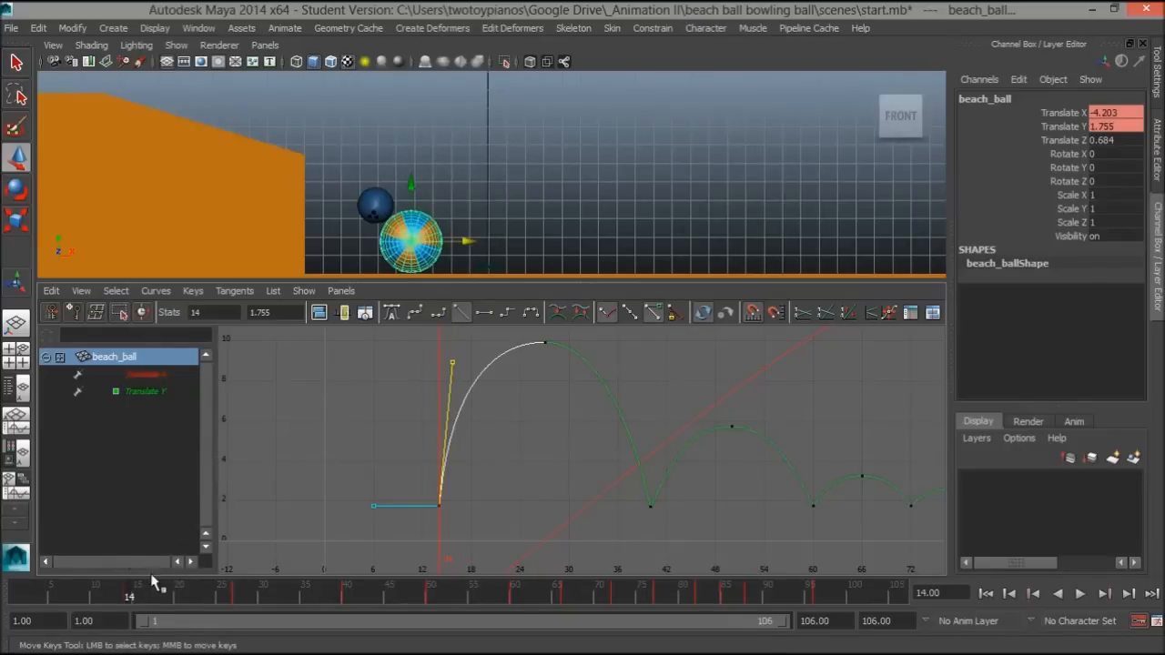
Step: Key the beach ball's Rotate Z at 0 on frame 14, and rotate it to about 399 on frame 40
left_click(1066, 179)
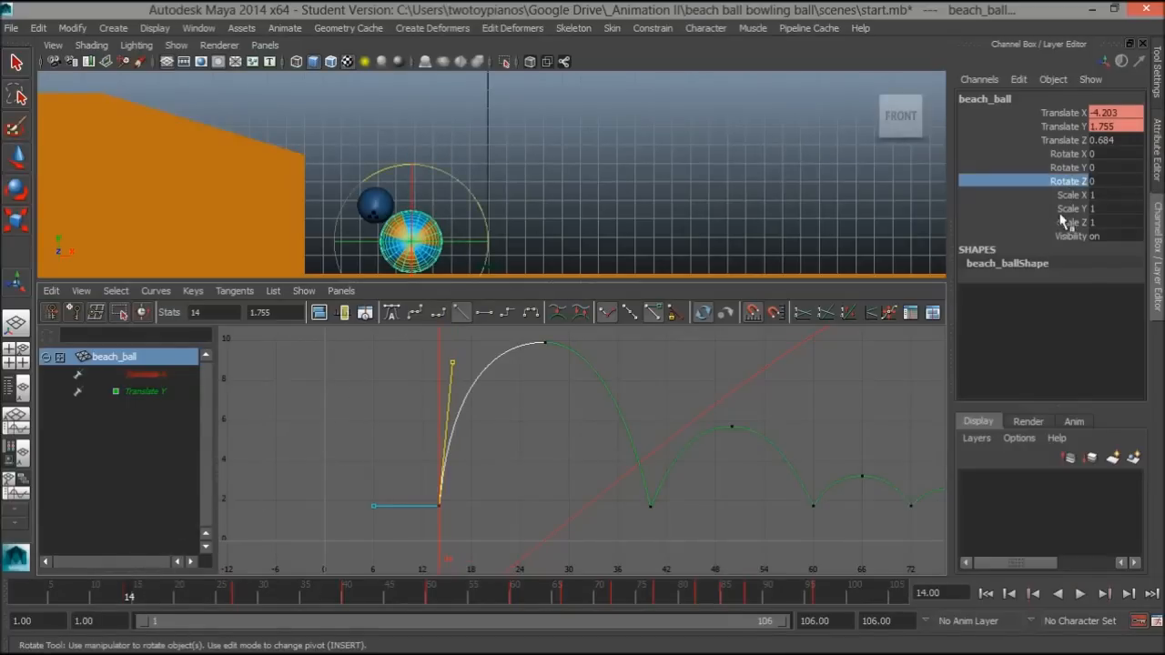
right_click(1057, 183)
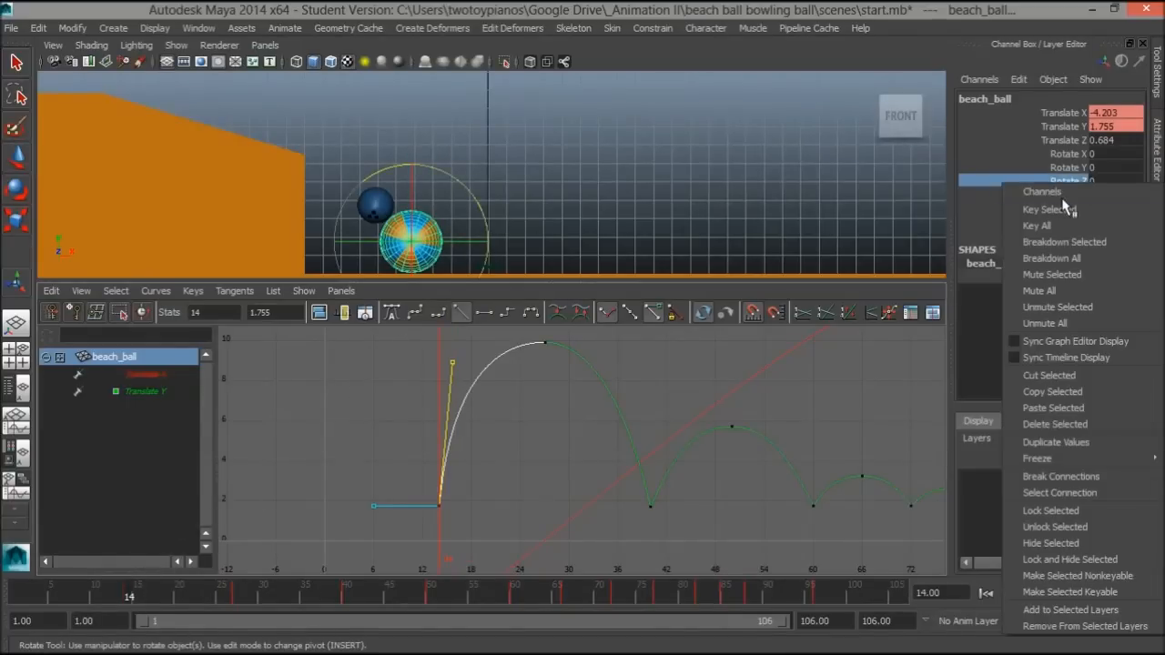
left_click(1061, 210)
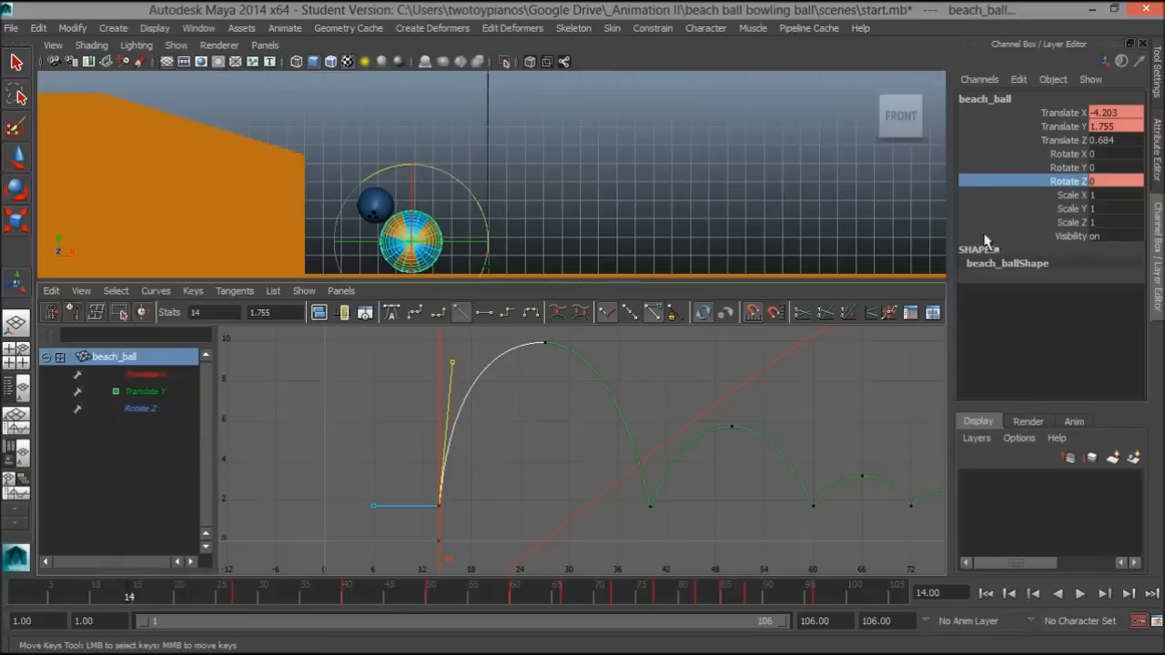
left_click_drag(128, 596, 346, 595)
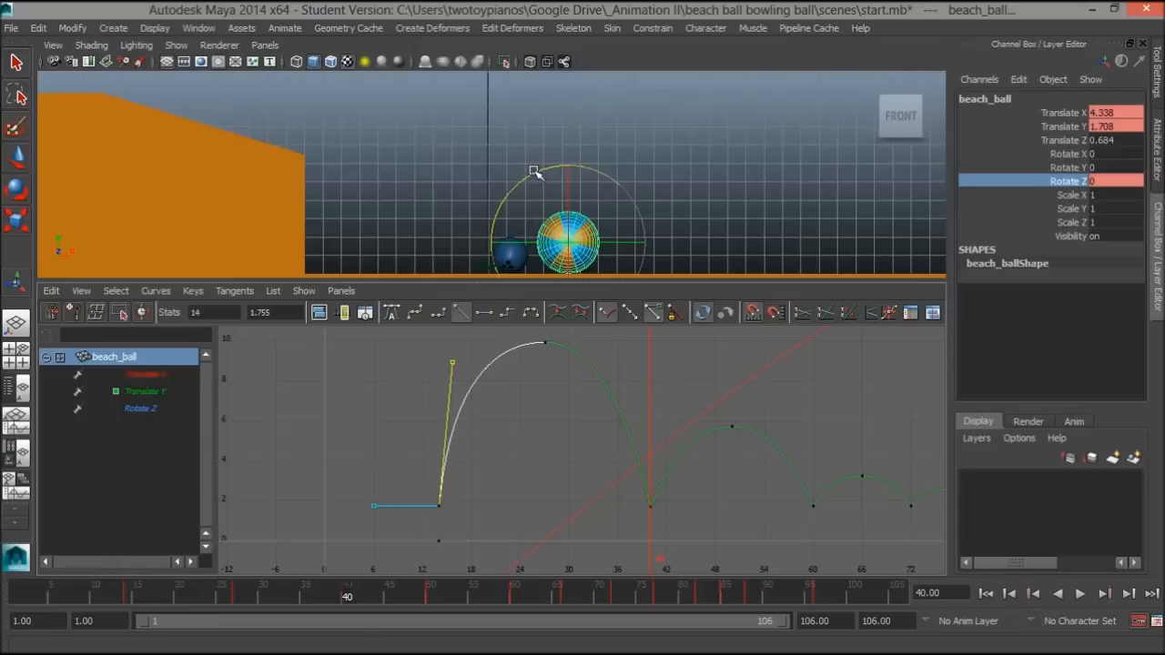
left_click_drag(535, 173, 443, 151)
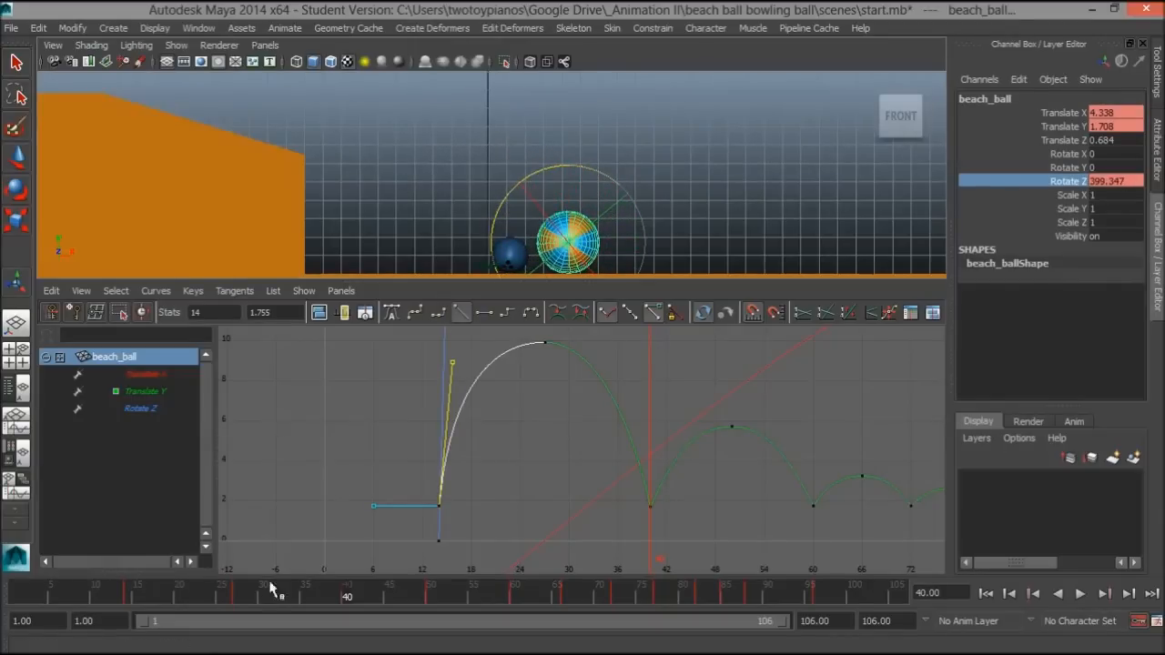
Step: Play the animation from frame 1 and scrub to frame 40, checking the beach ball's spin during its first bounce
left_click_drag(289, 590, 17, 592)
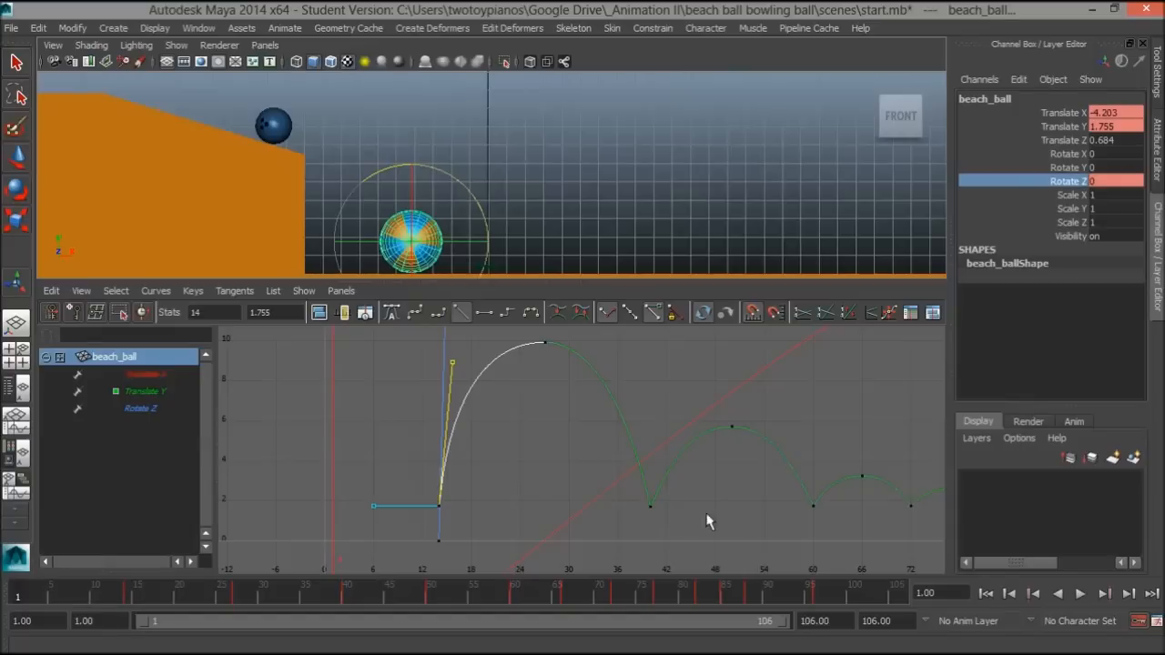
key("w")
left_click(659, 197)
left_click(1083, 591)
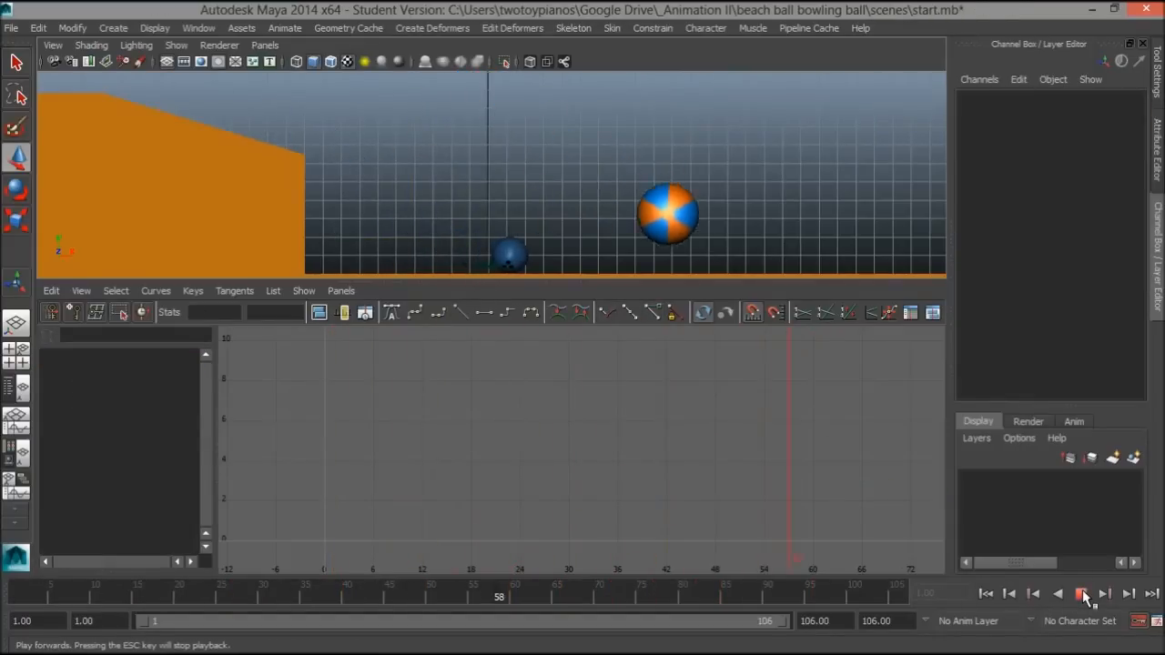
left_click(317, 593)
left_click_drag(317, 596, 55, 595)
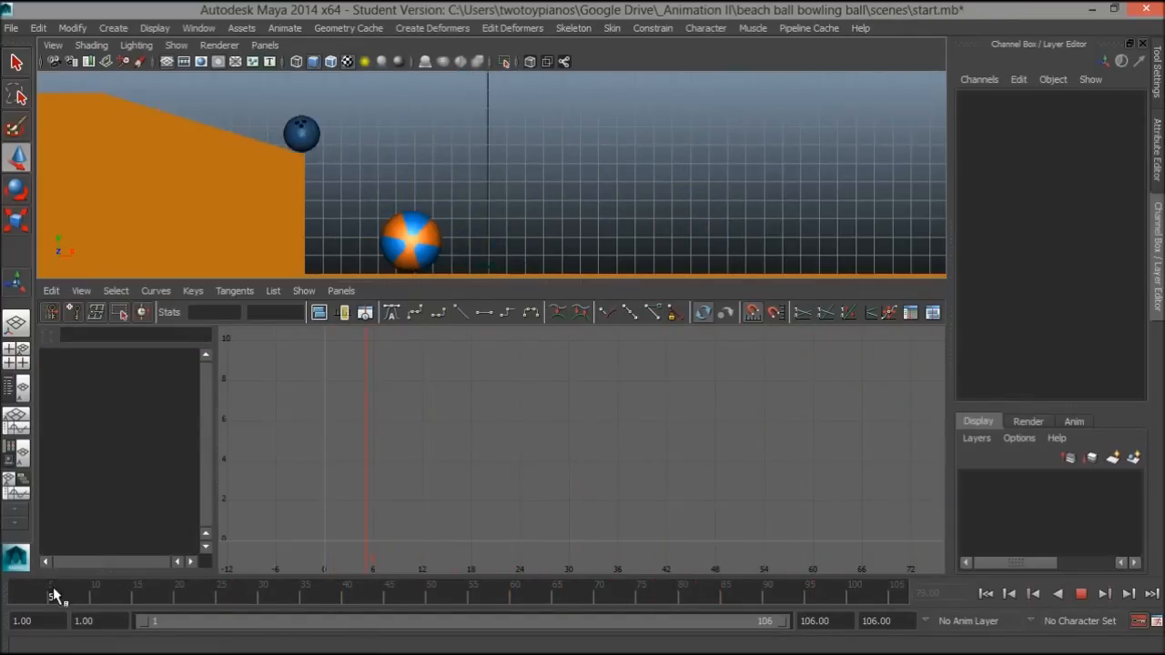
left_click_drag(127, 593, 347, 597)
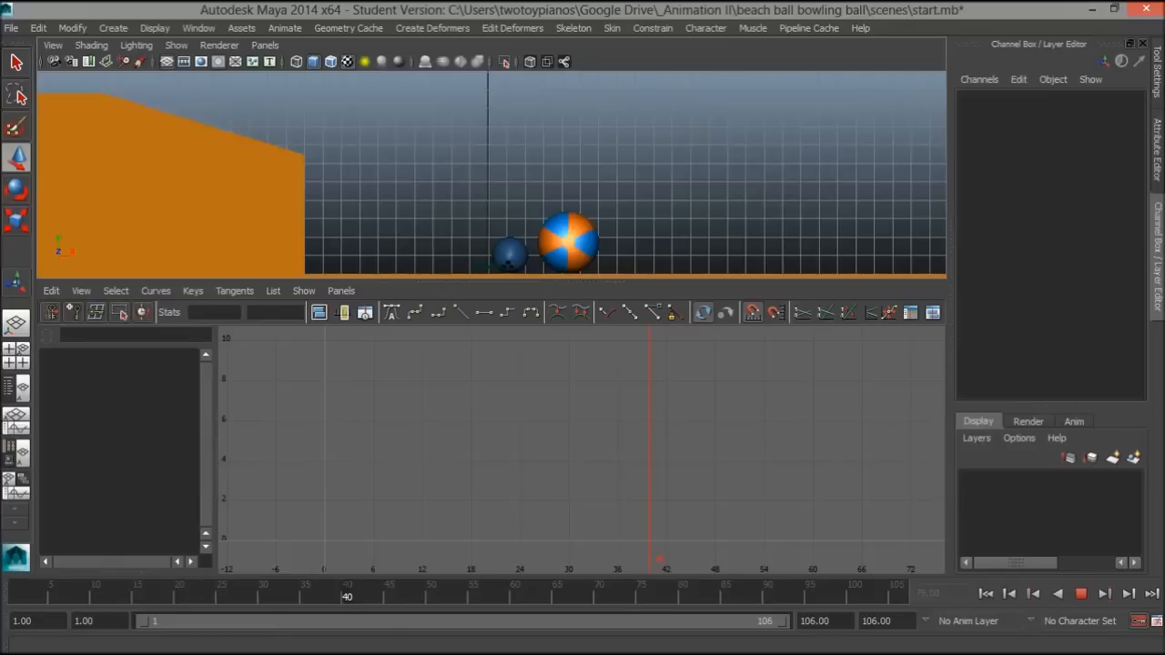
Step: Rotate the beach ball on frame 96 so its Rotate Z is about 150
left_click(568, 241)
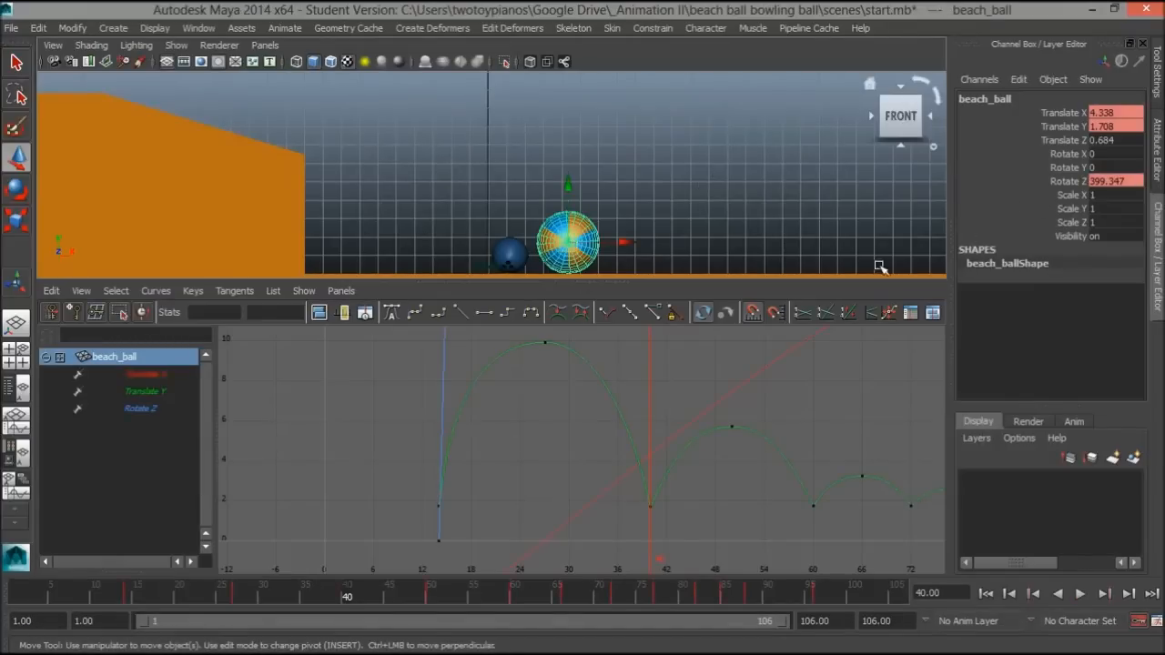
left_click_drag(347, 596, 794, 599)
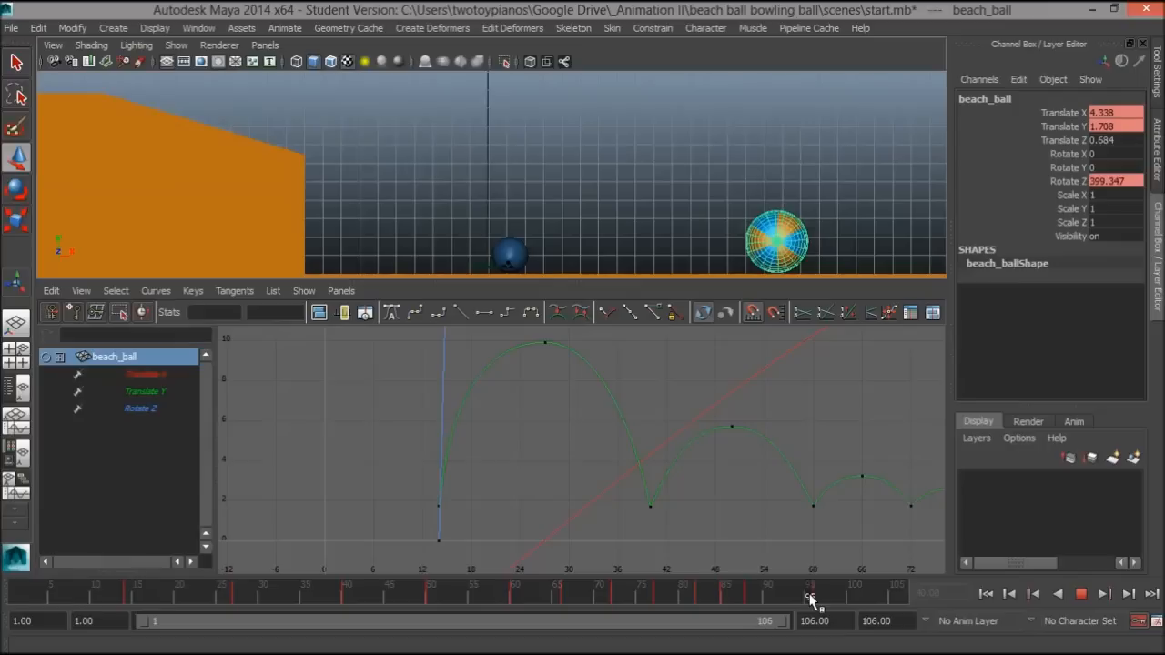
mouse_move(818, 598)
left_mouse_down()
mouse_move(744, 603)
mouse_move(816, 599)
left_mouse_up()
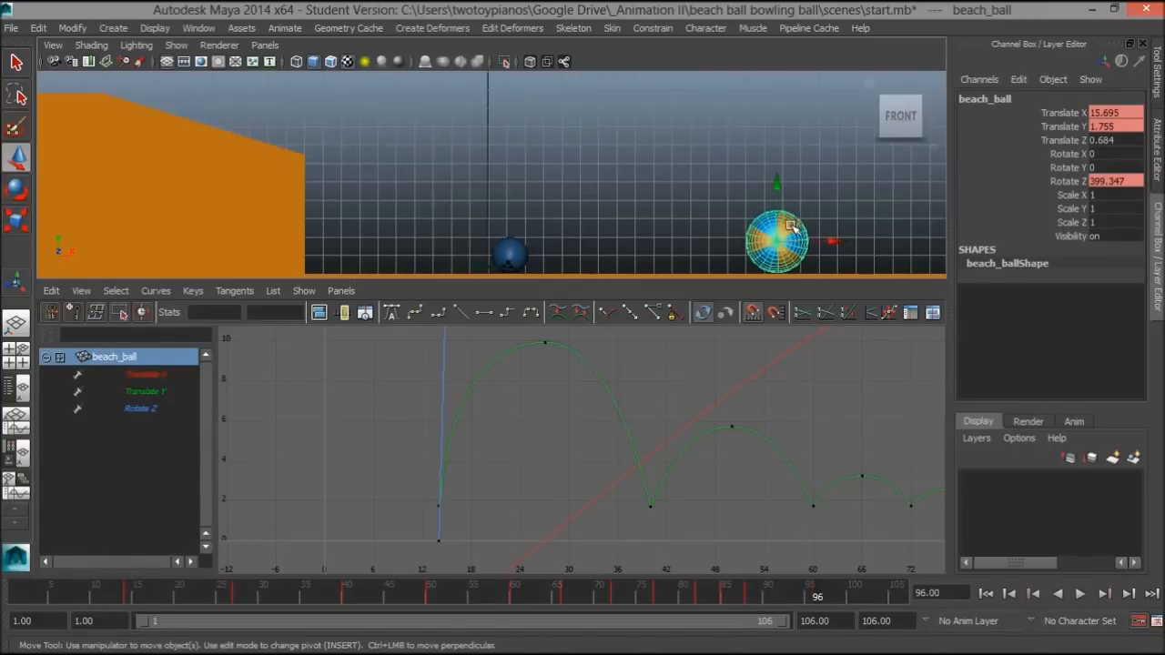
key("e")
left_click_drag(775, 167, 842, 198)
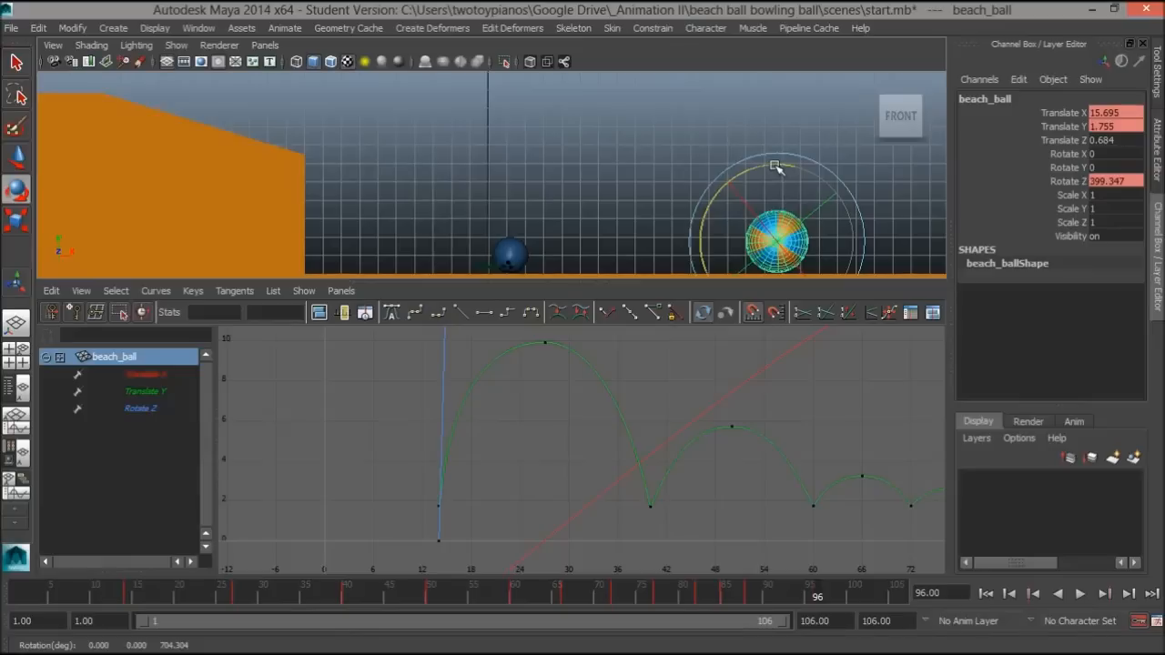
left_click_drag(758, 168, 599, 320)
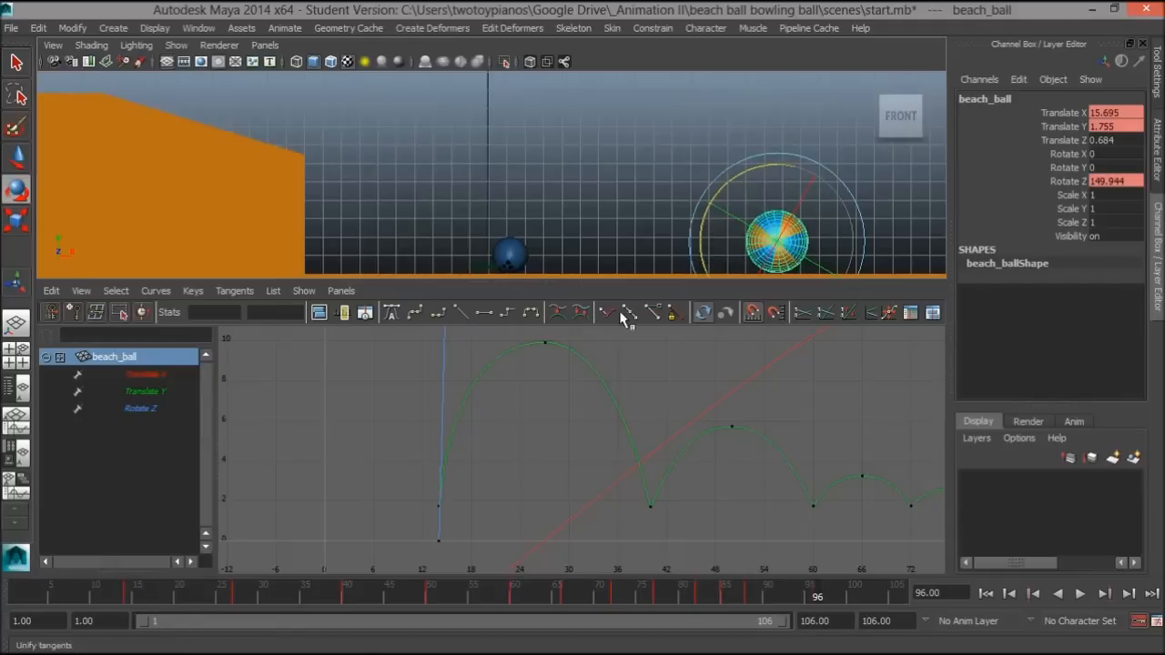
Step: Enlarge the front view and play the animation from frame 1, checking the beach ball's rotation through the bounces
left_click(569, 172)
middle_click_drag(671, 187, 602, 157, "alt")
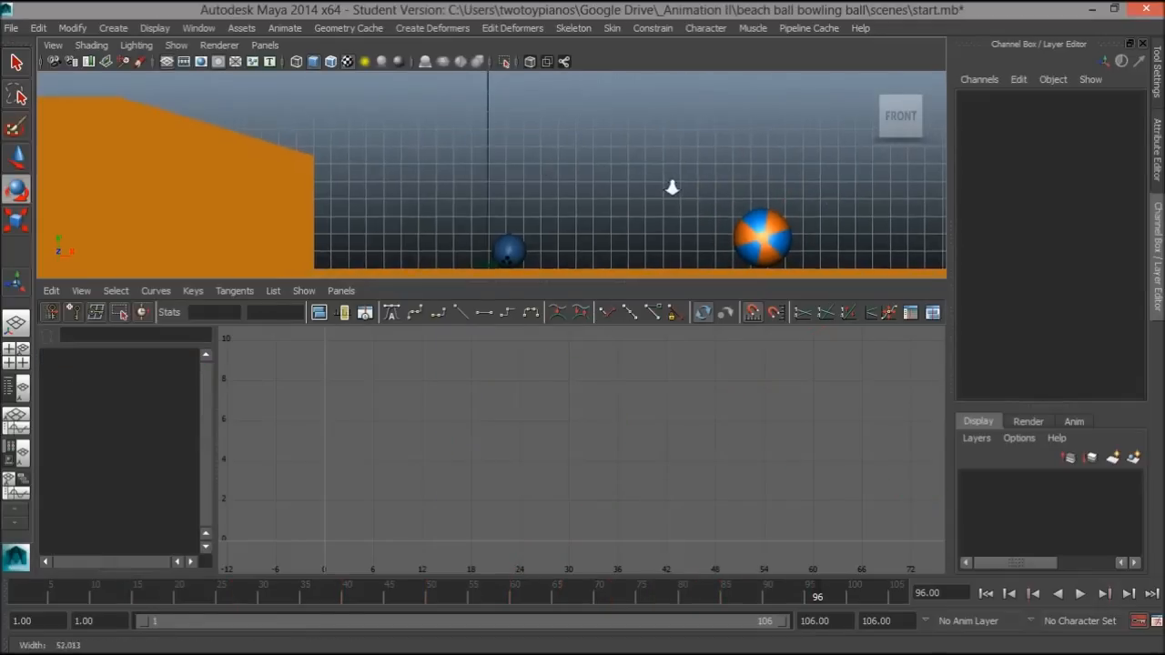
left_click_drag(797, 591, 15, 584)
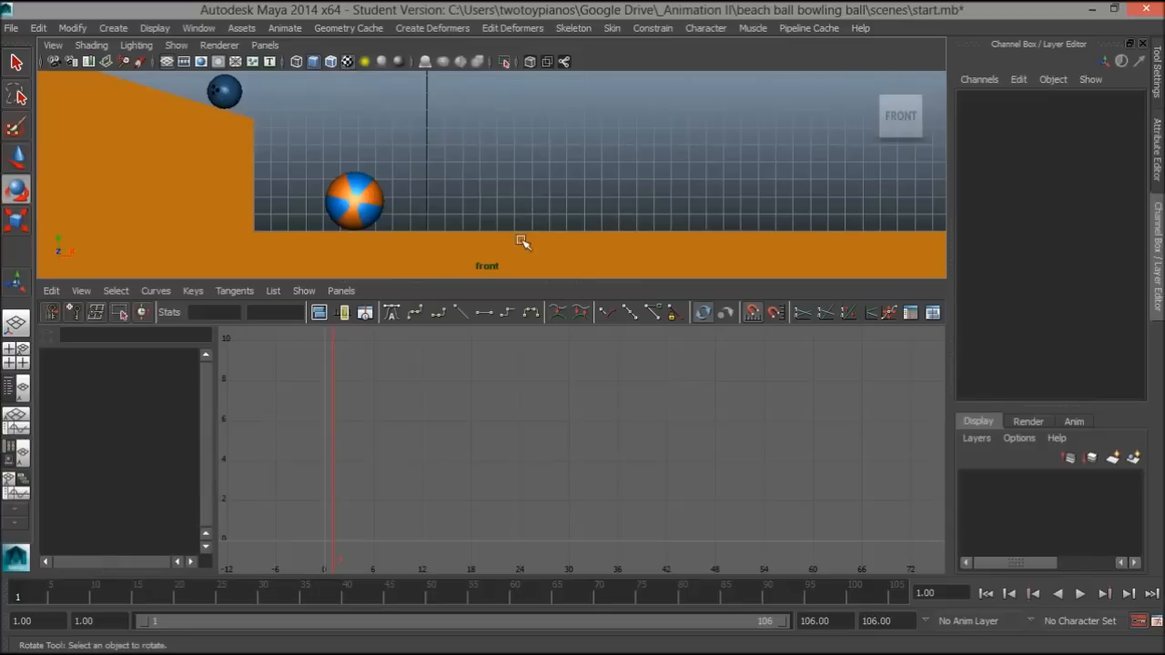
left_click_drag(520, 280, 519, 333)
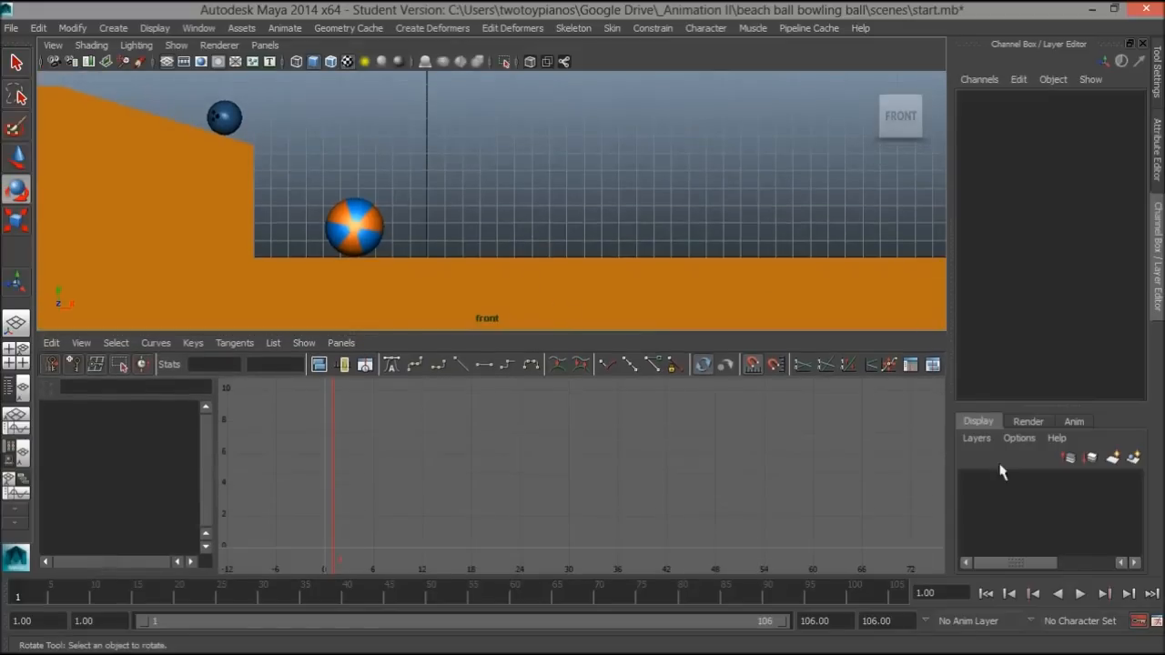
left_click(1078, 593)
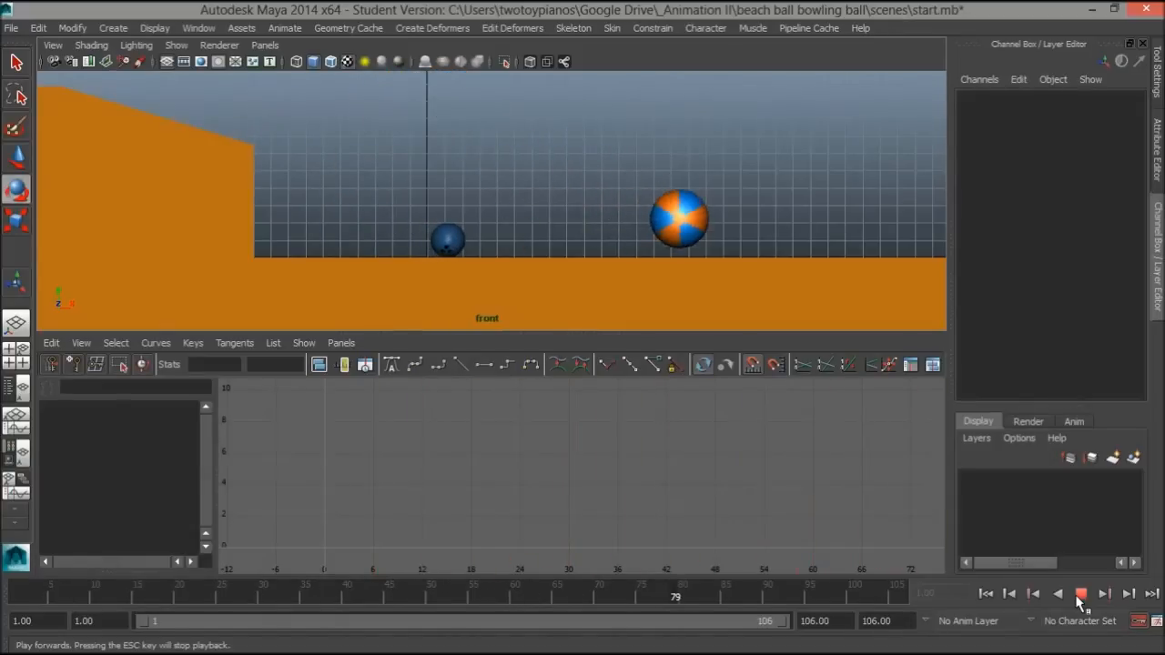
left_click(1082, 593)
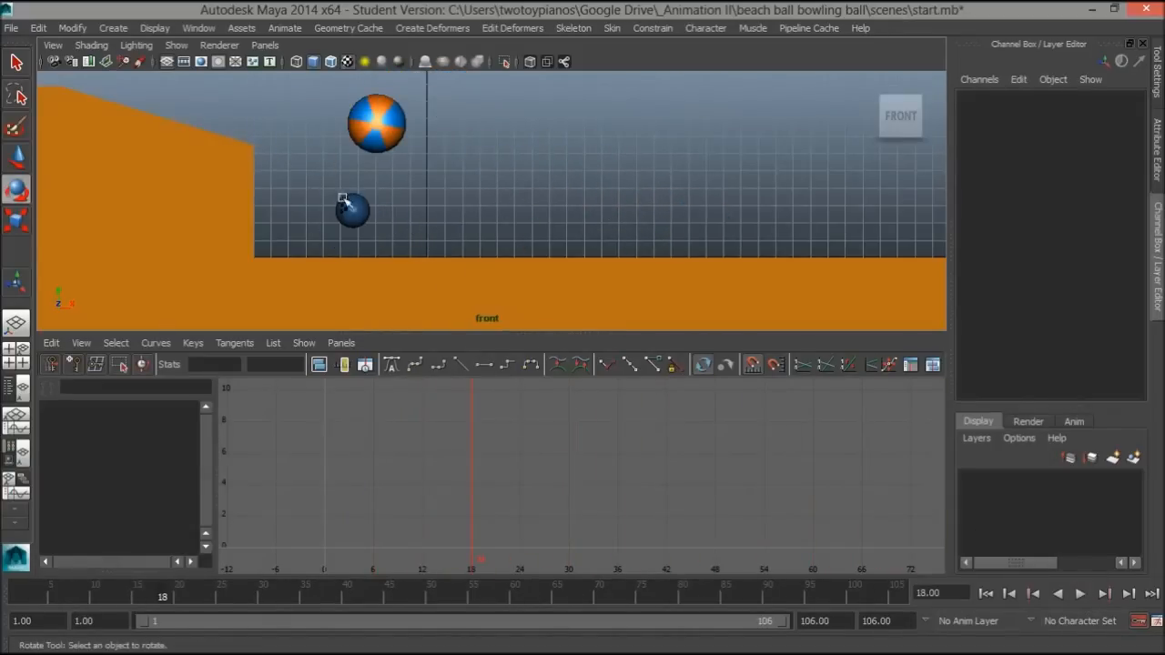
Step: Isolate the beach ball's Rotate Z curve and make the tangents of its last key at frame 96 flat
left_click(396, 131)
left_click_drag(400, 580, 557, 596)
key("f")
left_click(150, 461)
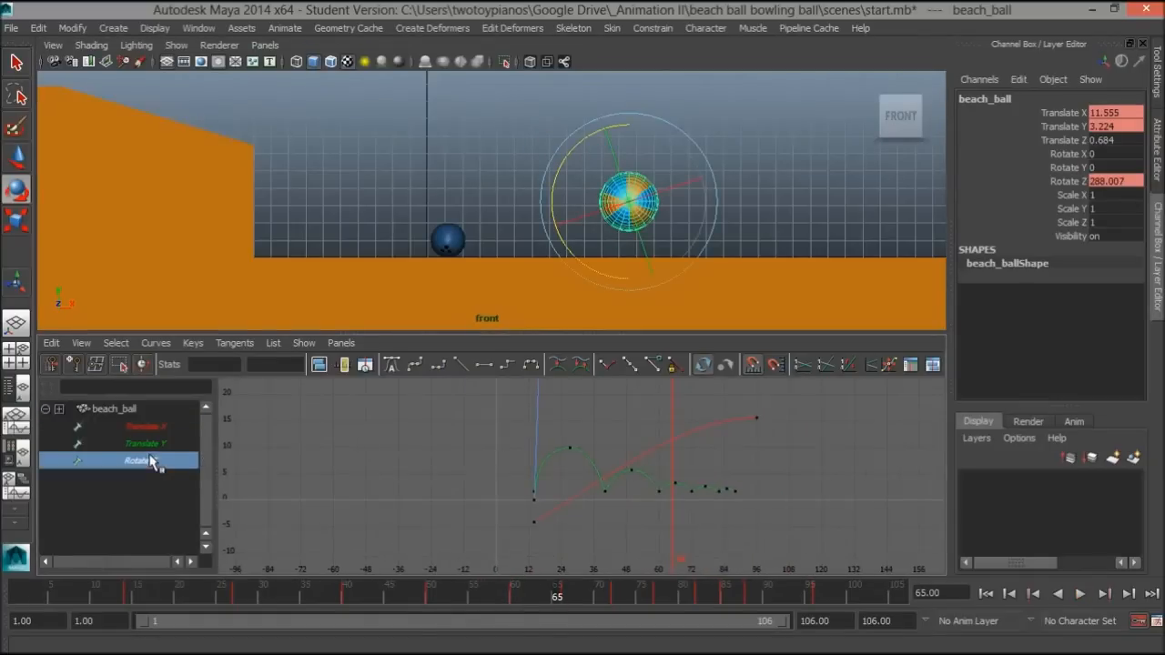
scroll(601, 450, "down", 5)
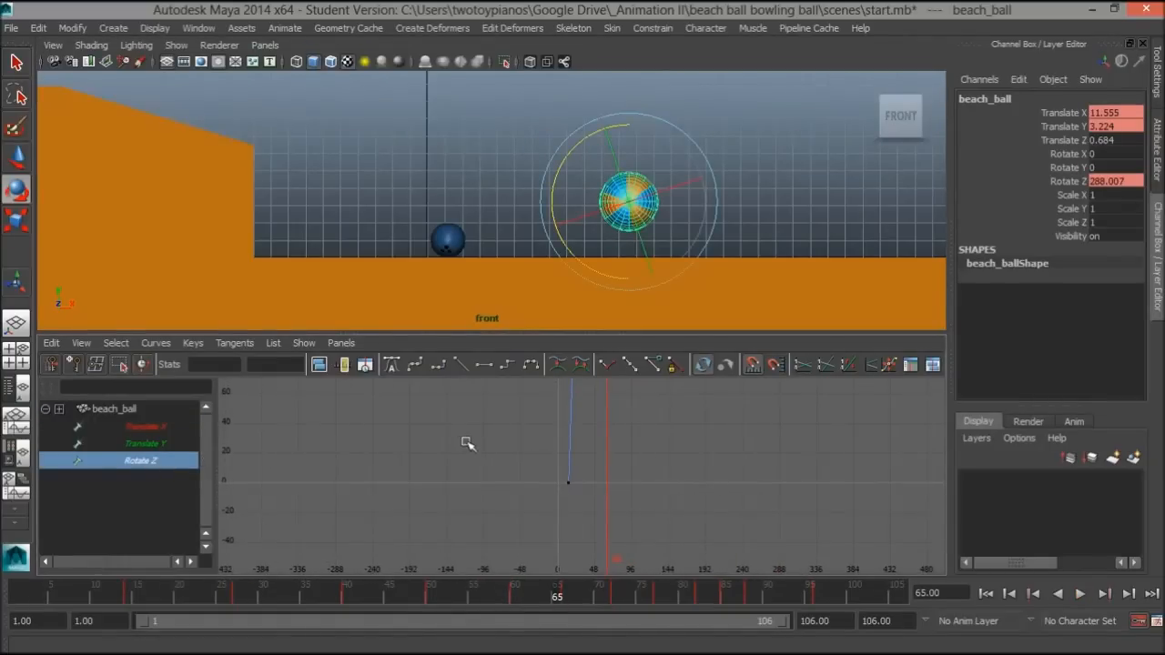
key("f")
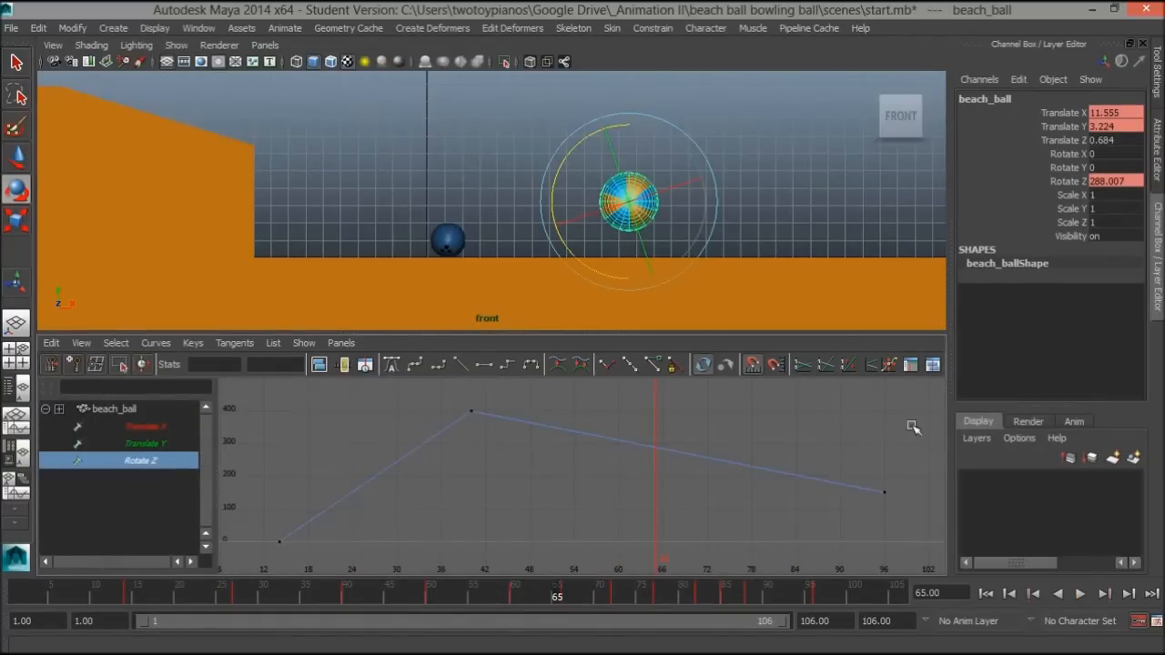
left_click_drag(967, 569, 966, 569)
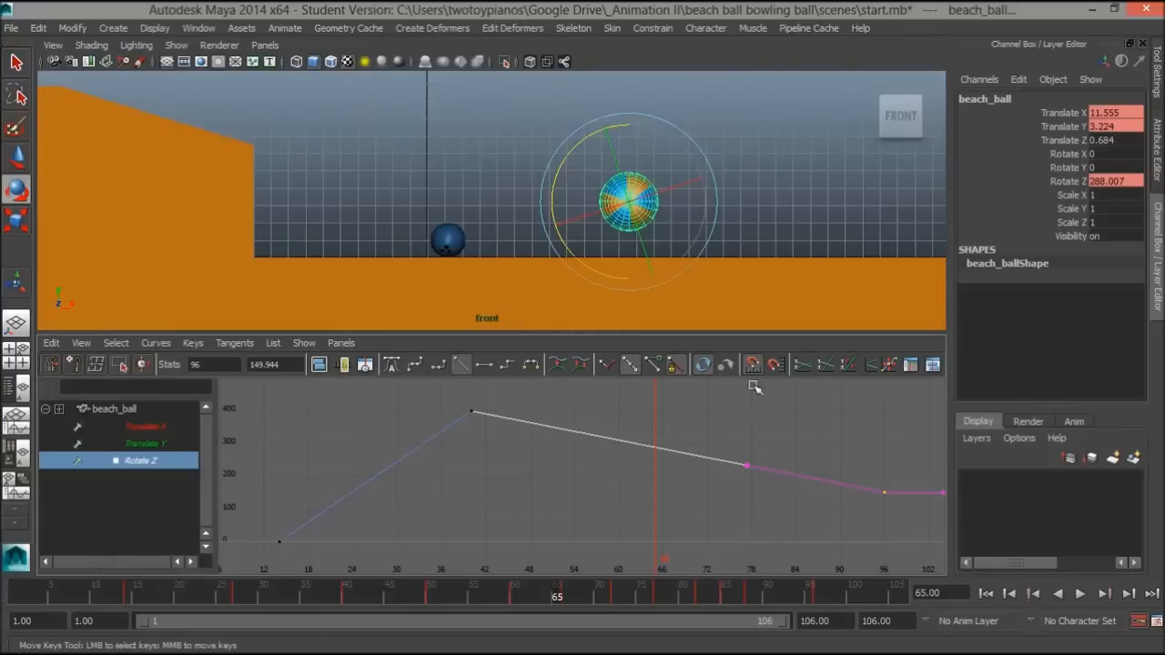
left_click(482, 365)
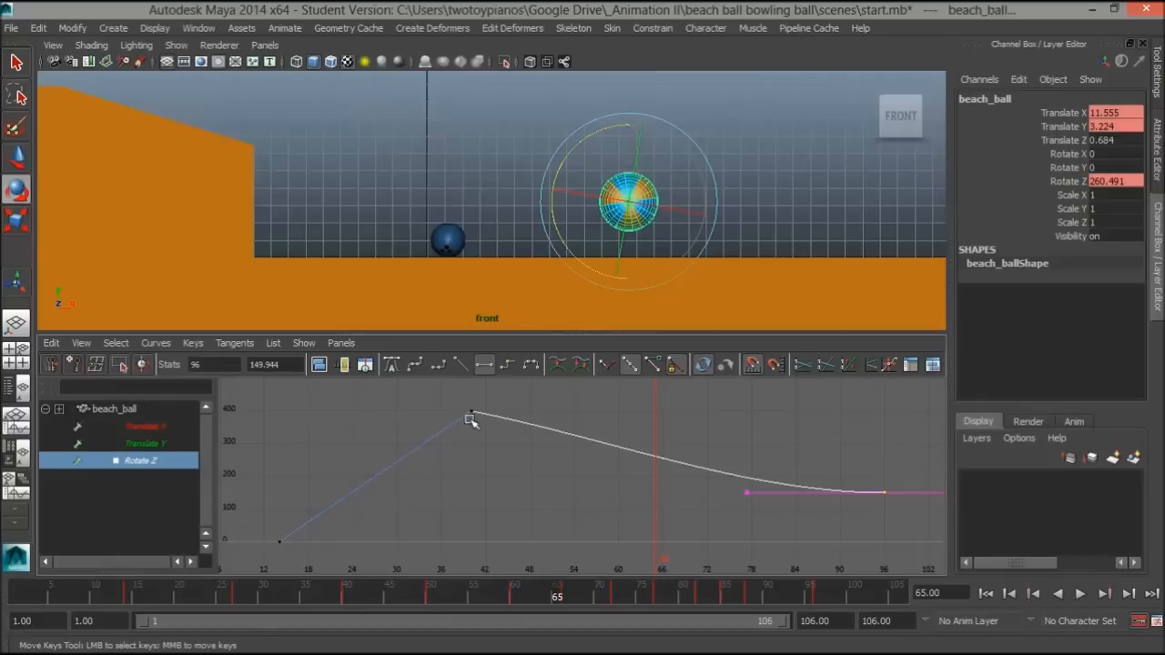
Step: Play the animation with nothing selected to review how the beach ball's spin eases out
left_click(783, 255)
left_click(1081, 593)
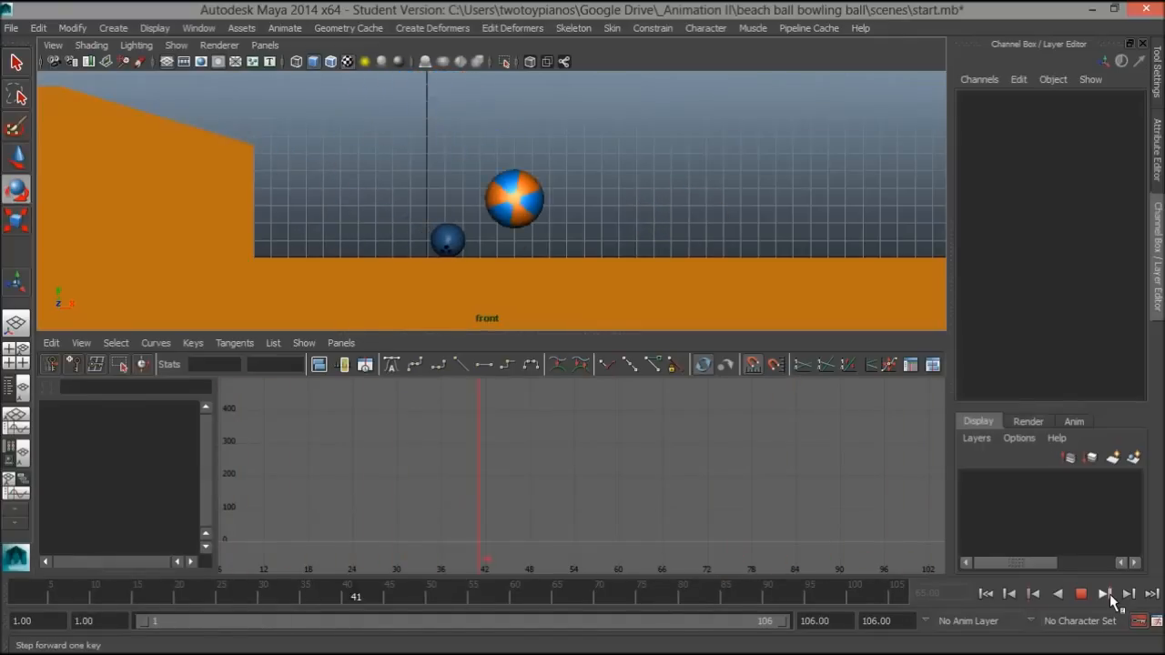
left_click(1081, 594)
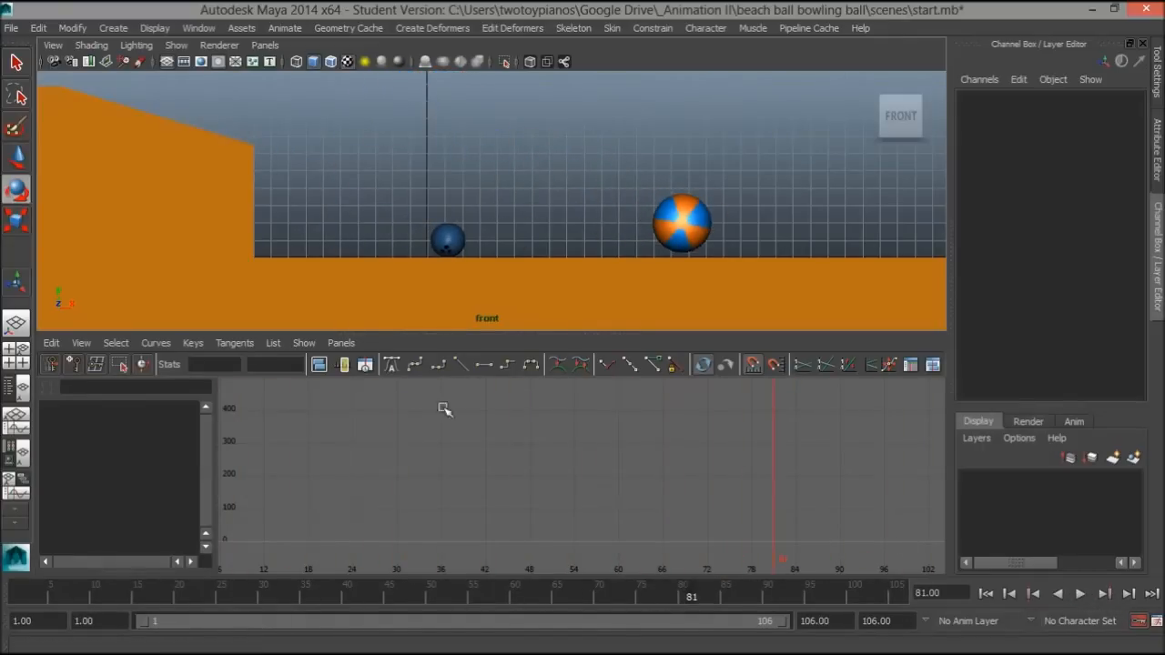
Step: Enlarge the front viewport above the Graph Editor and frame the ledge and both balls in it
middle_click_drag(564, 210, 526, 297, "alt")
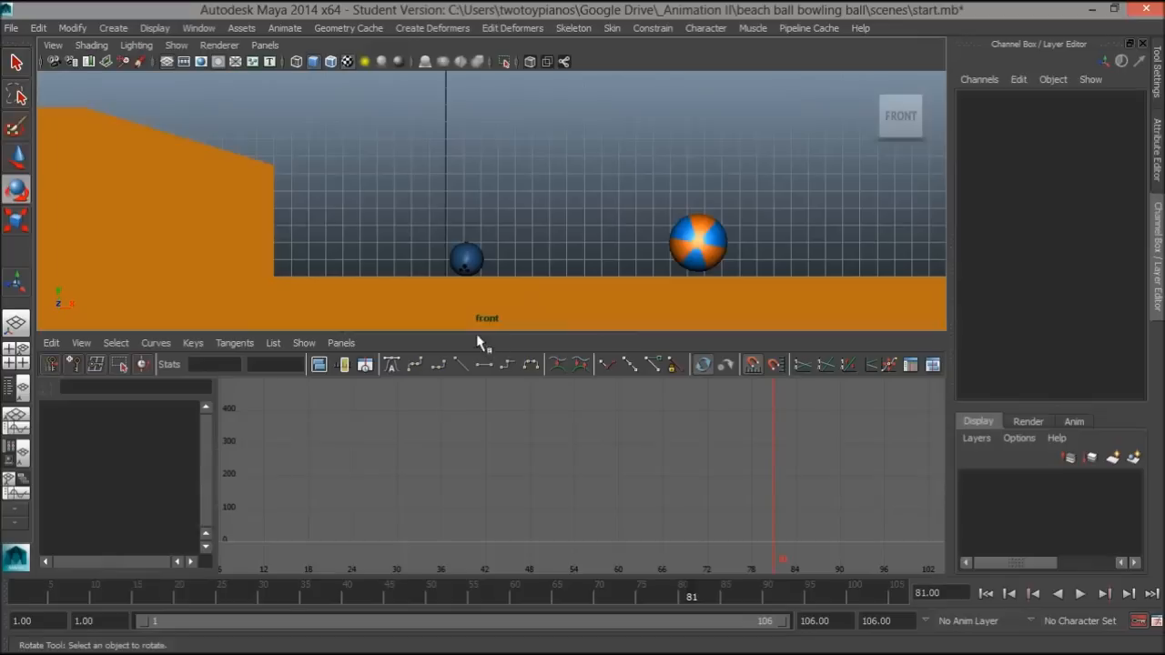
left_click_drag(476, 332, 494, 370)
middle_click_drag(513, 226, 557, 242, "alt")
right_click_drag(557, 242, 551, 235, "alt")
middle_click_drag(545, 232, 534, 227, "alt")
right_click_drag(492, 227, 561, 224, "alt")
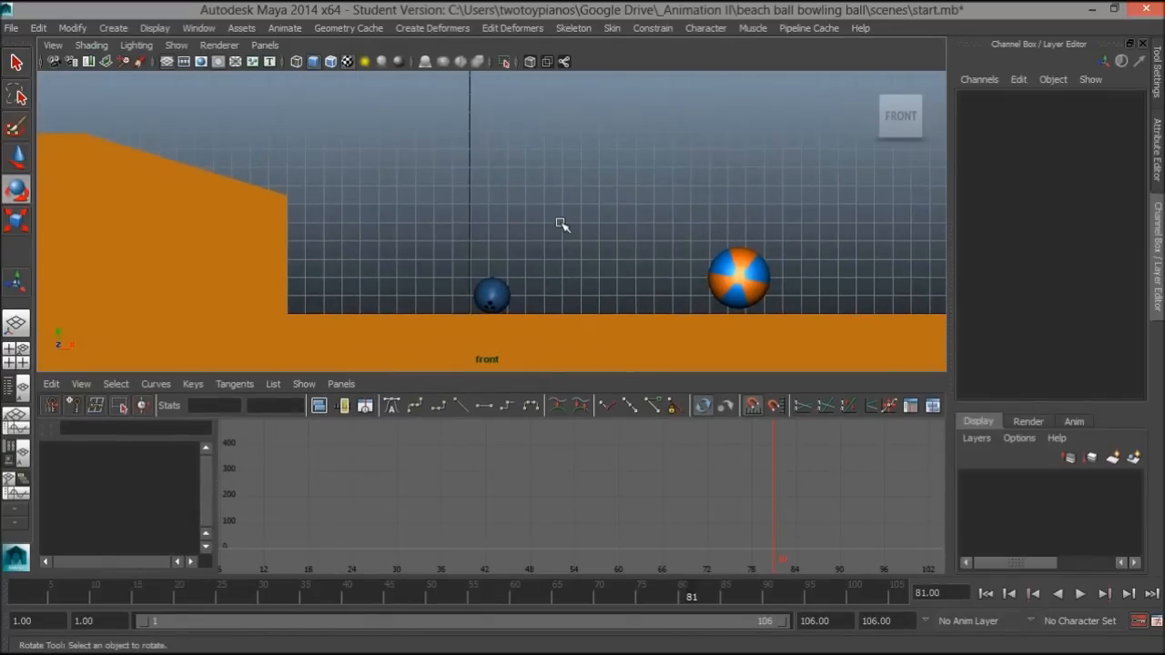